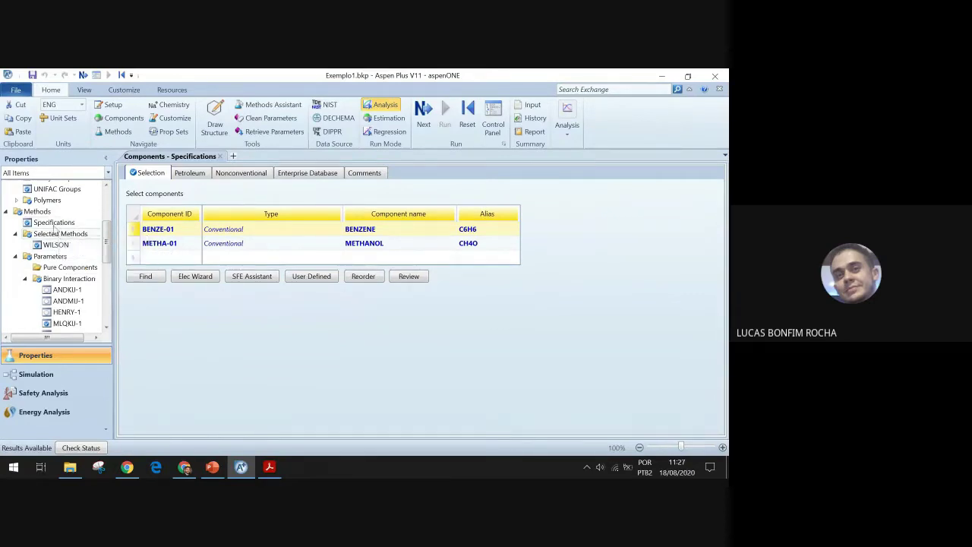
Step: Review the selected methods and the global method specifications, and check the Exemplos 1 e 2 slide in PowerPoint before returning to Aspen Plus
click(59, 235)
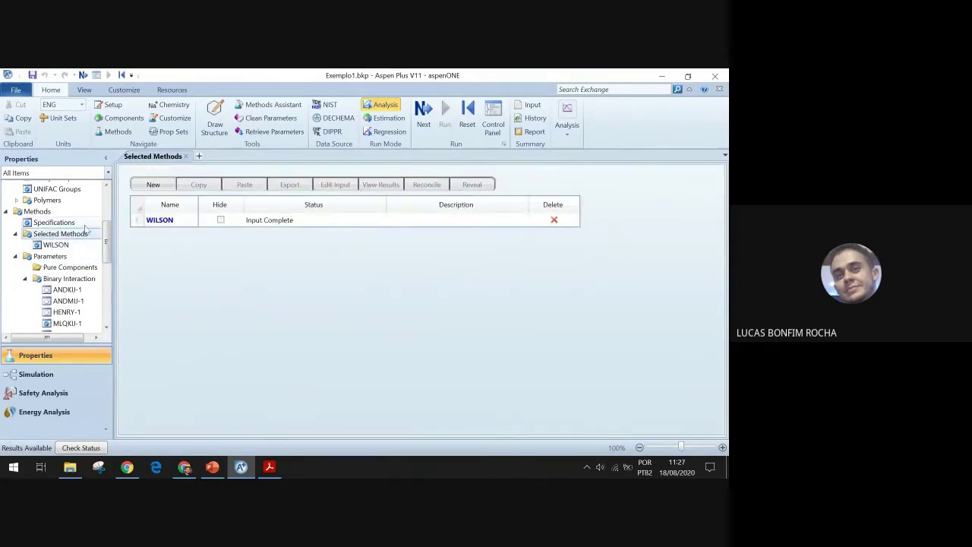
click(71, 223)
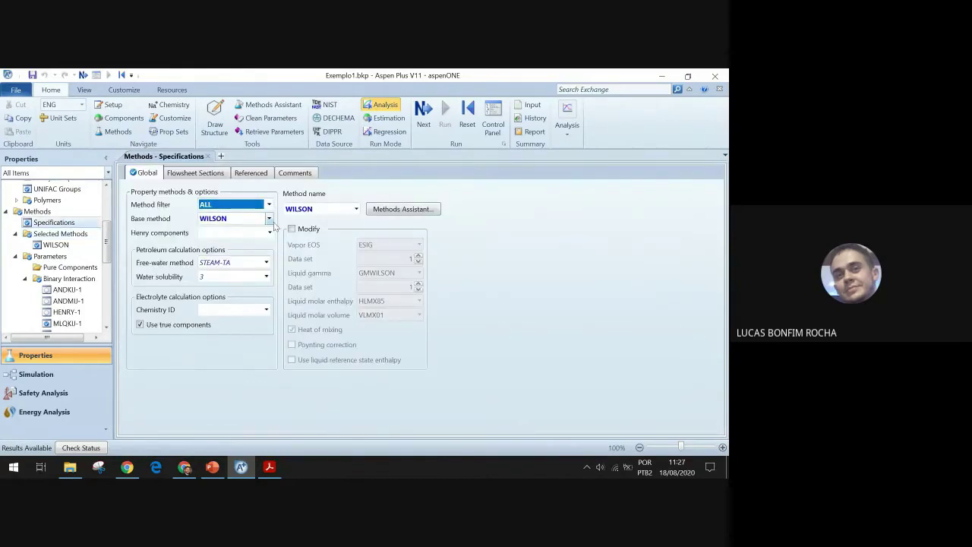
click(212, 466)
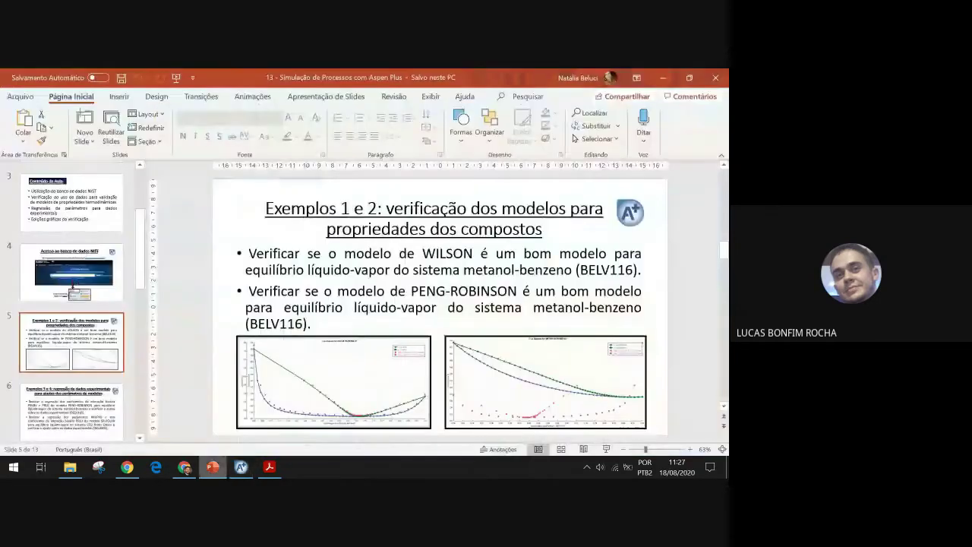
key(alt+Tab)
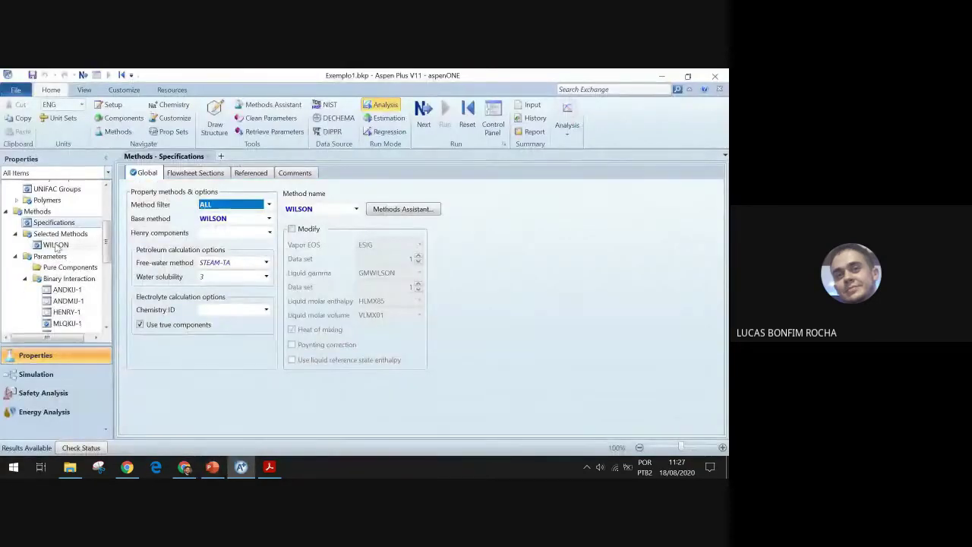
Step: Examine the binary interaction parameter forms MLQKIJ-1, RKTKIJ-1 and WILSON-1 for the benzene-methanol pair
scroll(66, 251, down, 1)
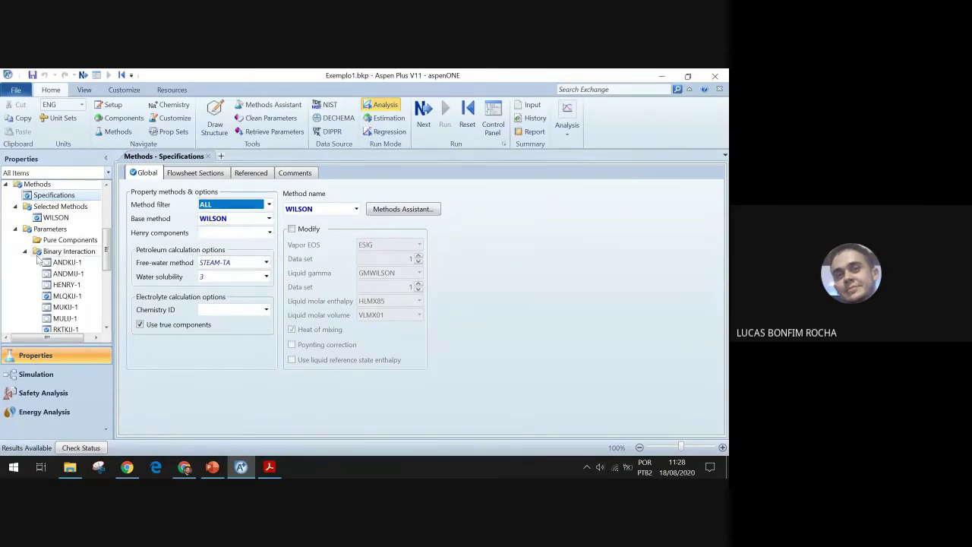
scroll(48, 258, down, 1)
scroll(47, 258, down, 1)
scroll(48, 256, up, 1)
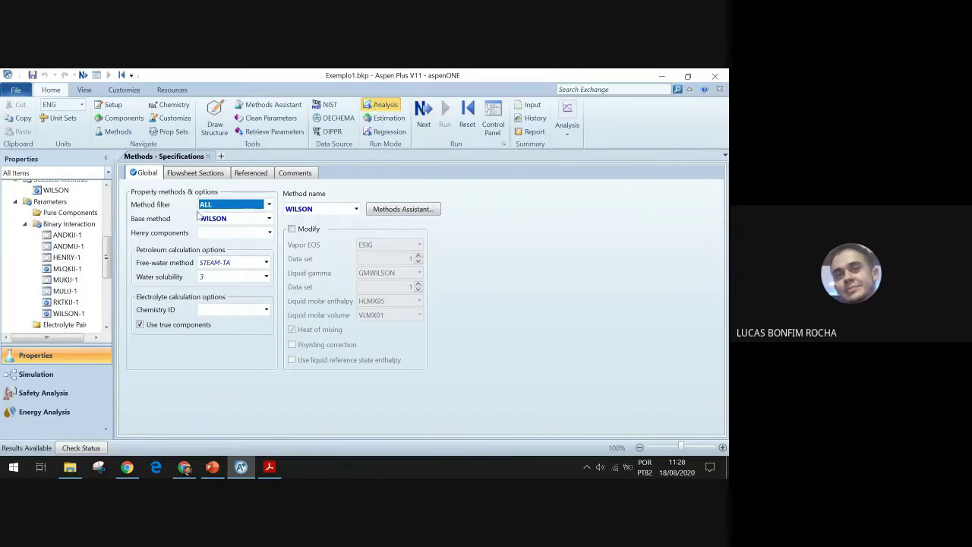
click(73, 268)
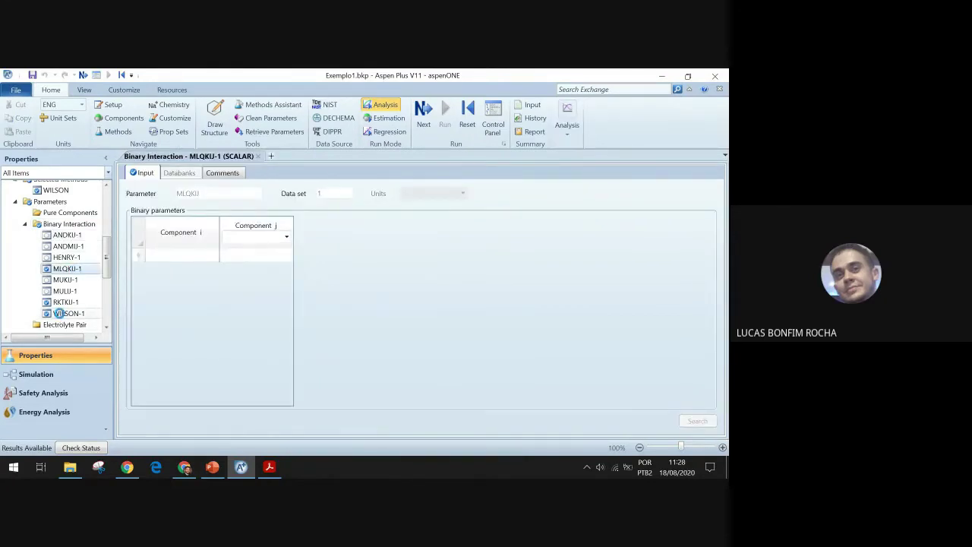
click(63, 313)
click(63, 303)
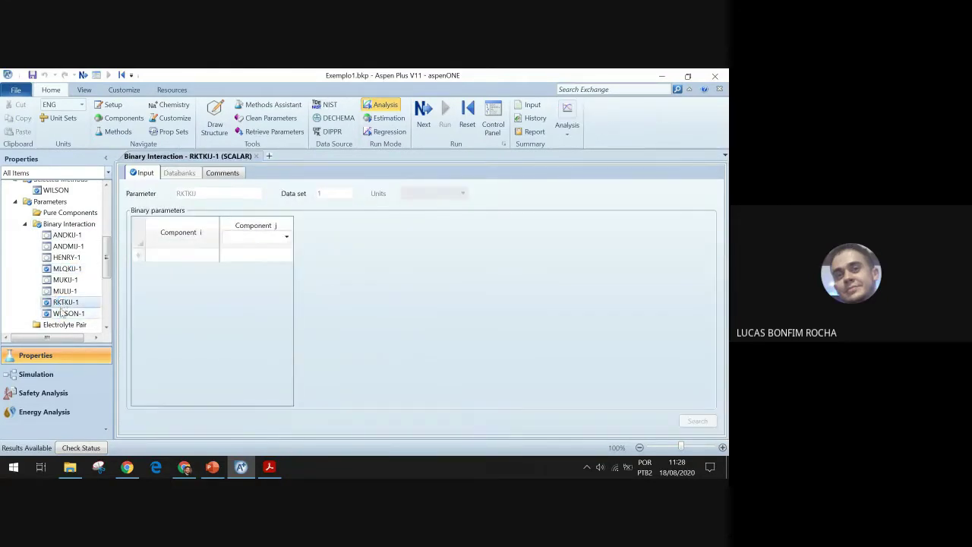
click(62, 314)
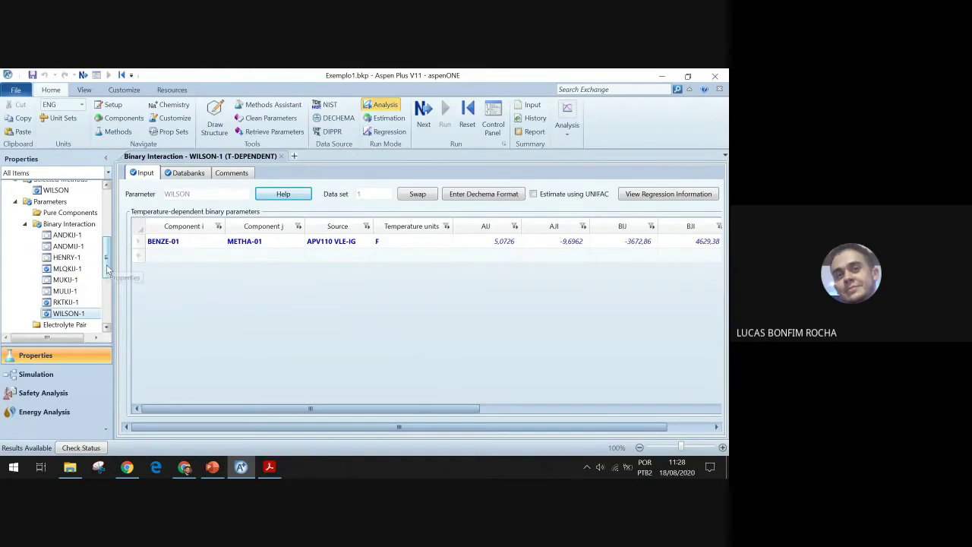
mouse_move(107, 270)
mouse_down()
mouse_move(104, 285)
mouse_move(105, 271)
mouse_up()
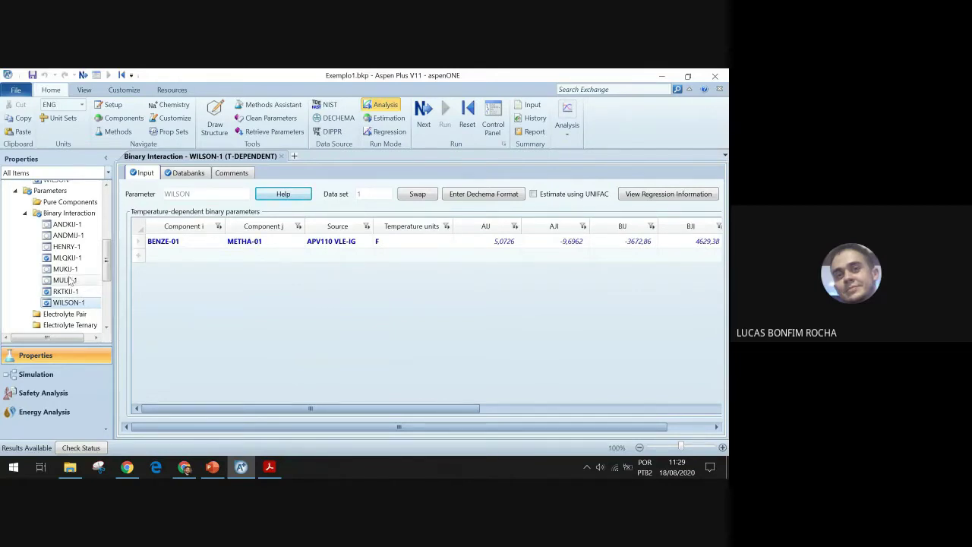
scroll(77, 290, down, 4)
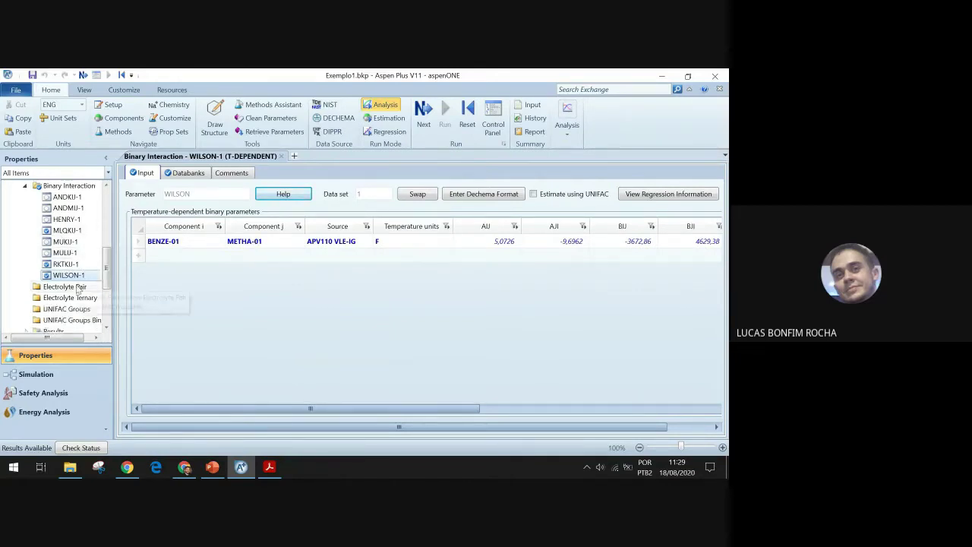
scroll(76, 290, up, 8)
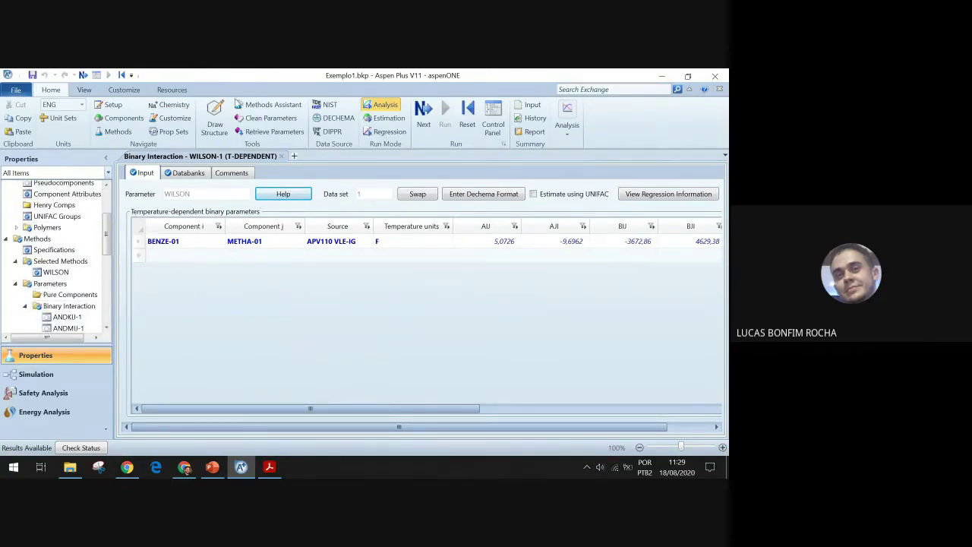
Step: Retrieve NIST binary mixture data for METHA-01 and BENZE-01, and close the NIST ThermoData Engine window
click(329, 104)
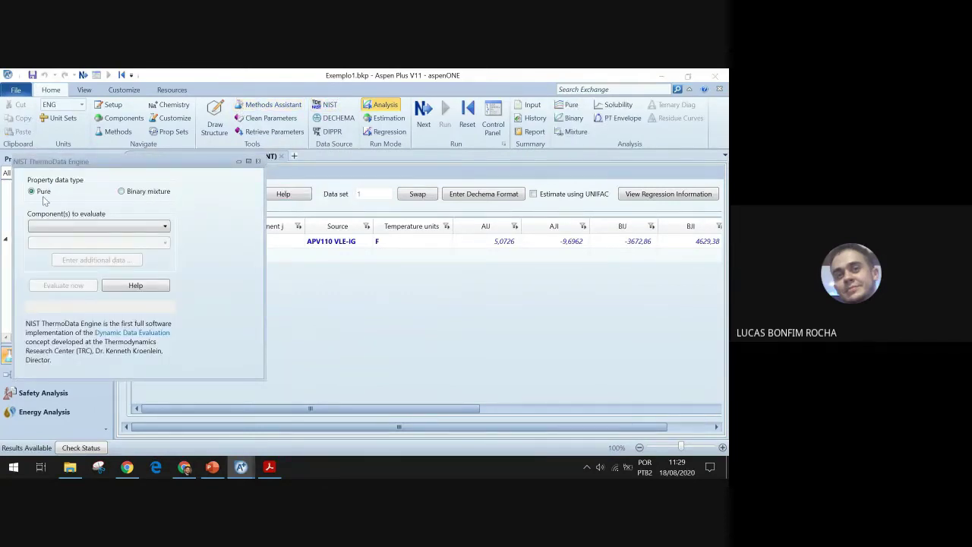
click(121, 190)
click(165, 227)
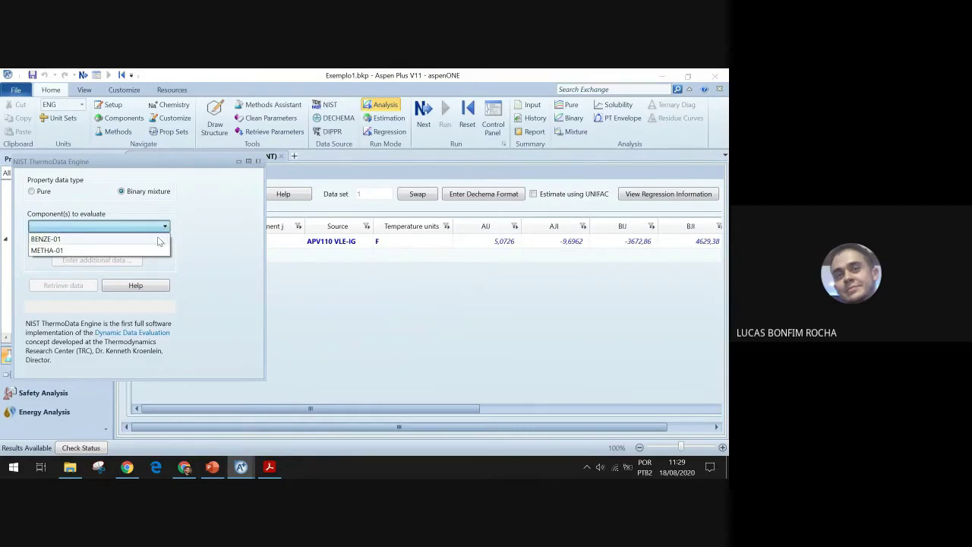
click(156, 250)
click(164, 243)
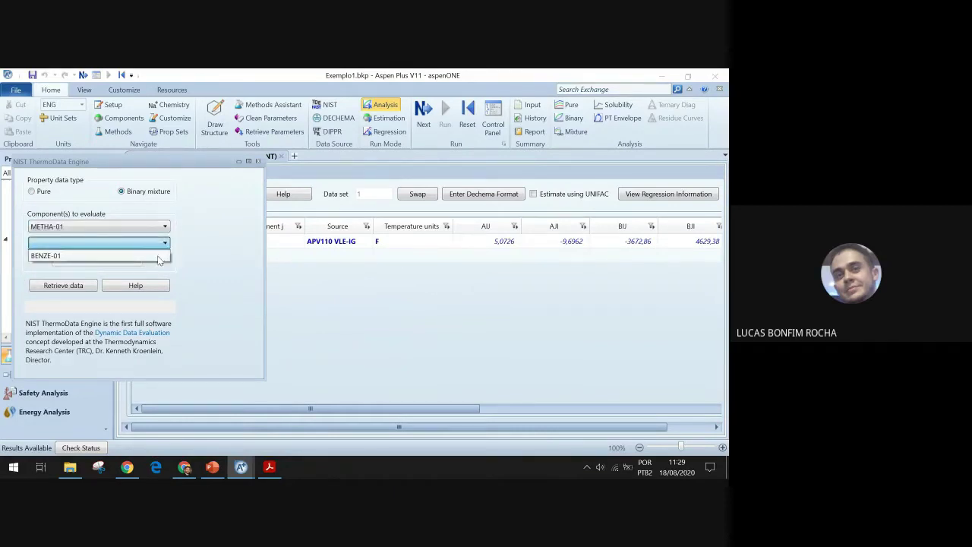
click(160, 256)
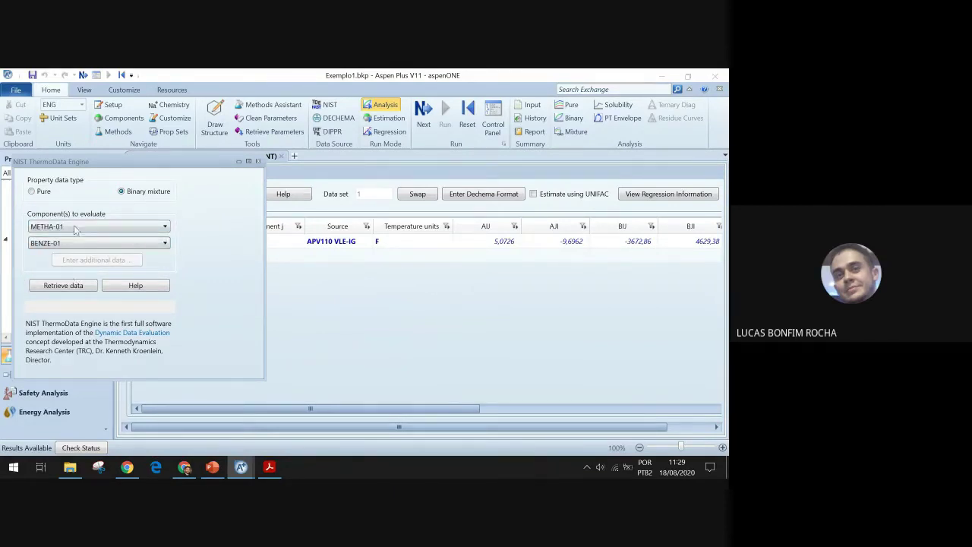
click(64, 288)
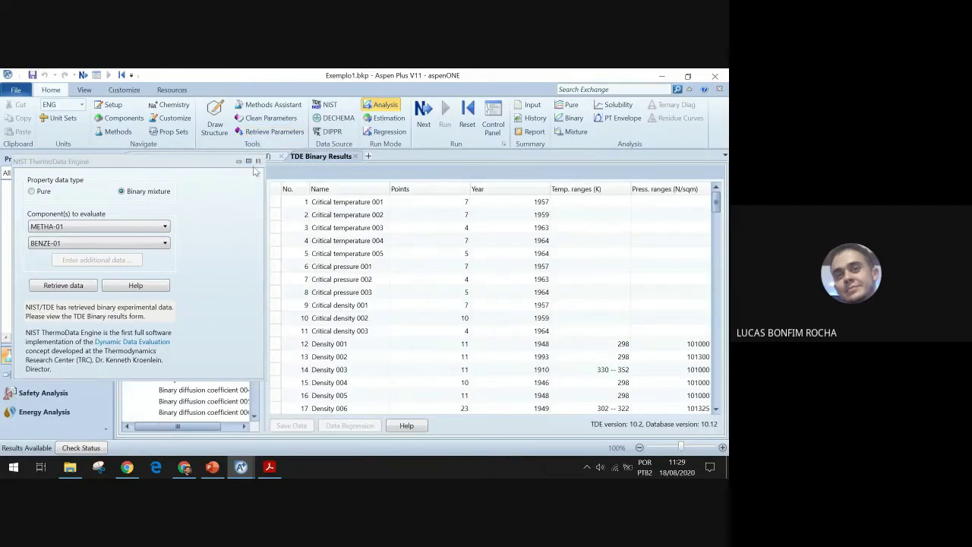
click(257, 162)
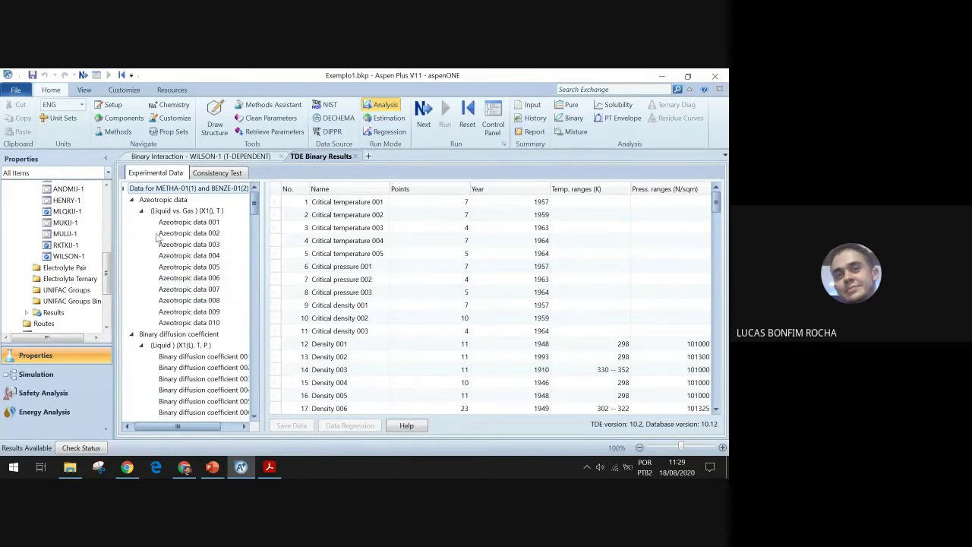
Step: Collapse all property categories in the experimental data tree, from Azeotropic data through Viscosity
click(131, 200)
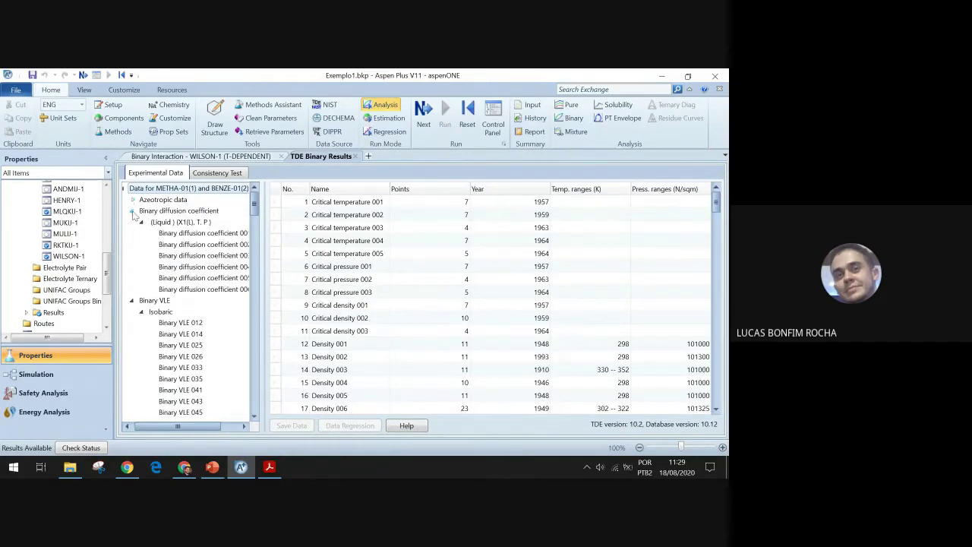
click(133, 211)
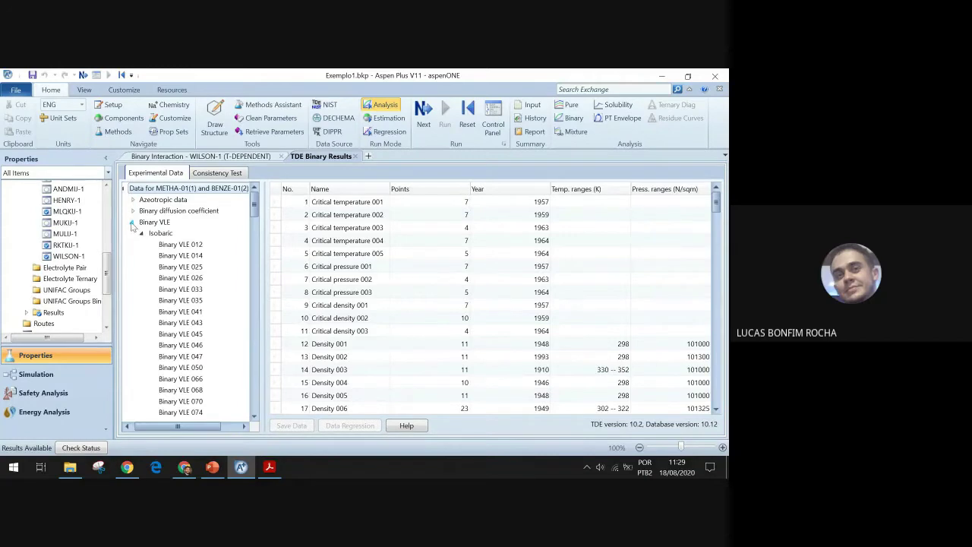
click(131, 222)
click(132, 234)
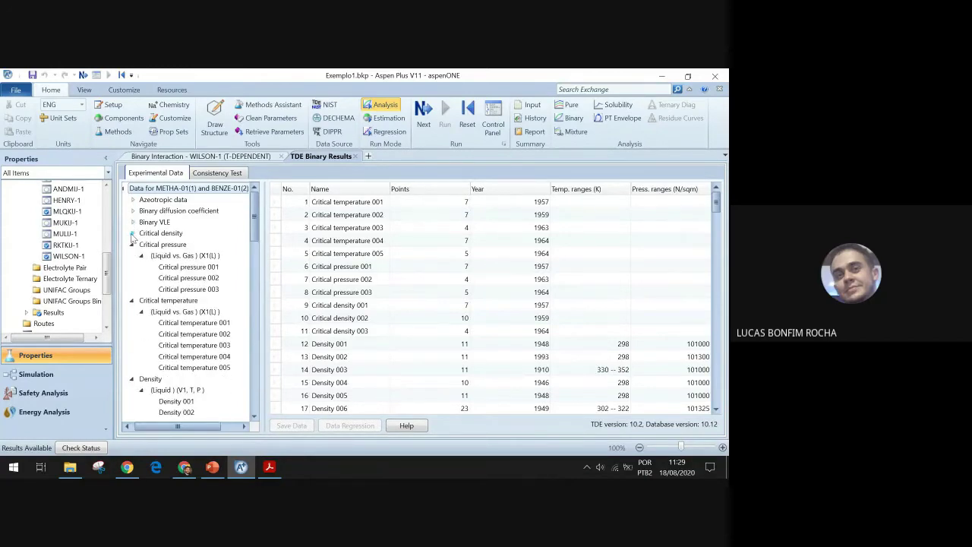
click(132, 245)
click(132, 256)
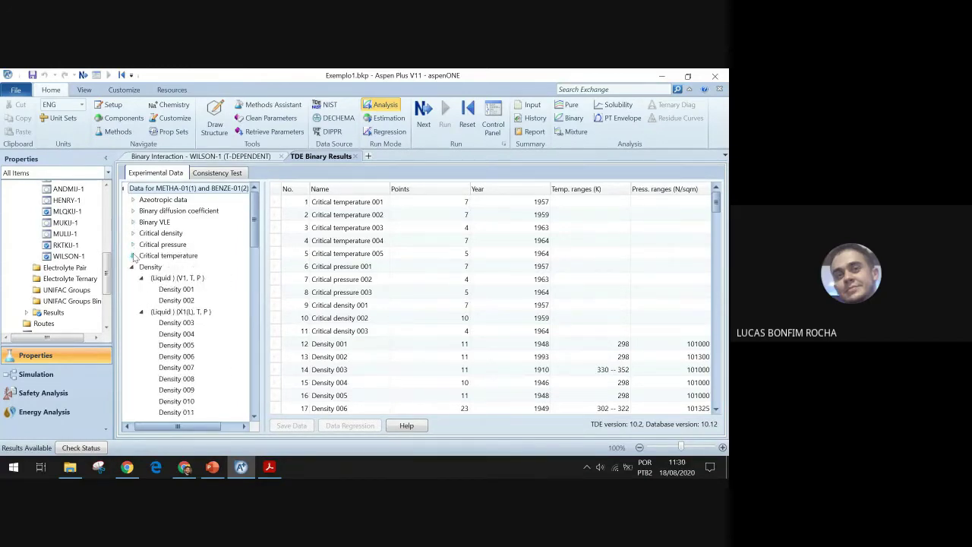
click(132, 268)
click(132, 279)
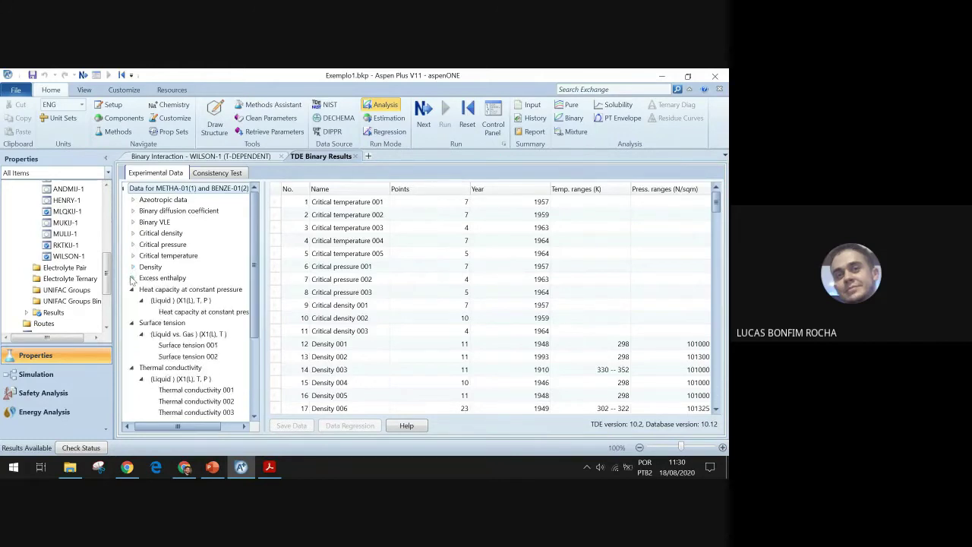
click(132, 289)
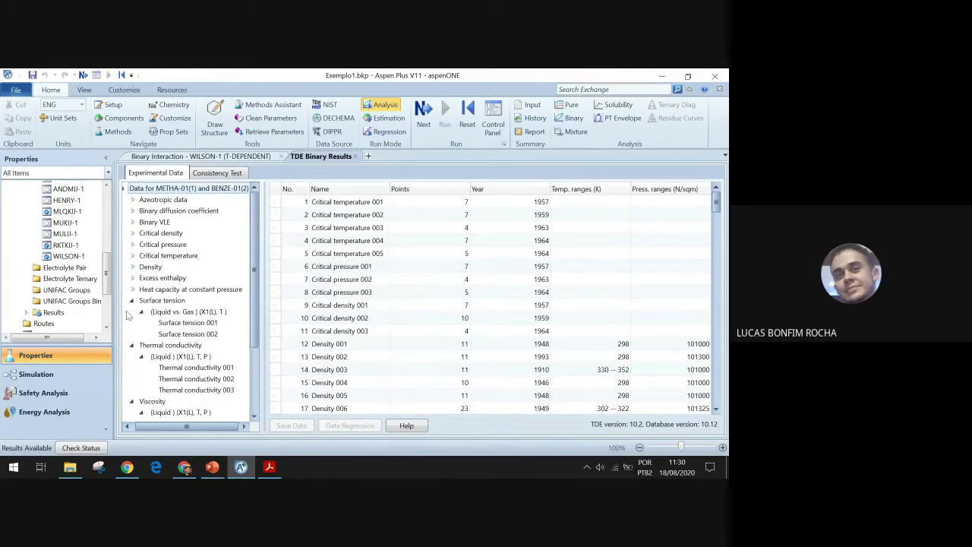
click(132, 301)
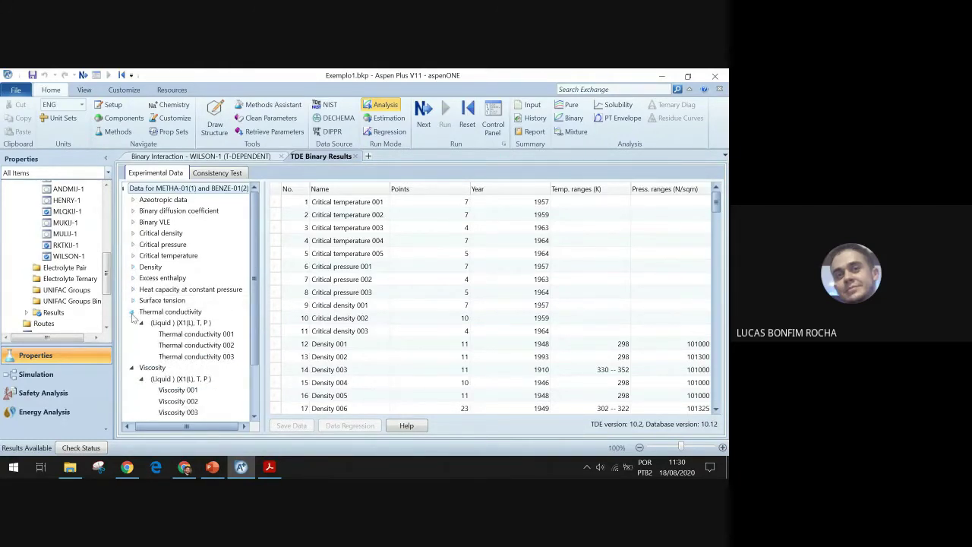
click(132, 312)
click(133, 322)
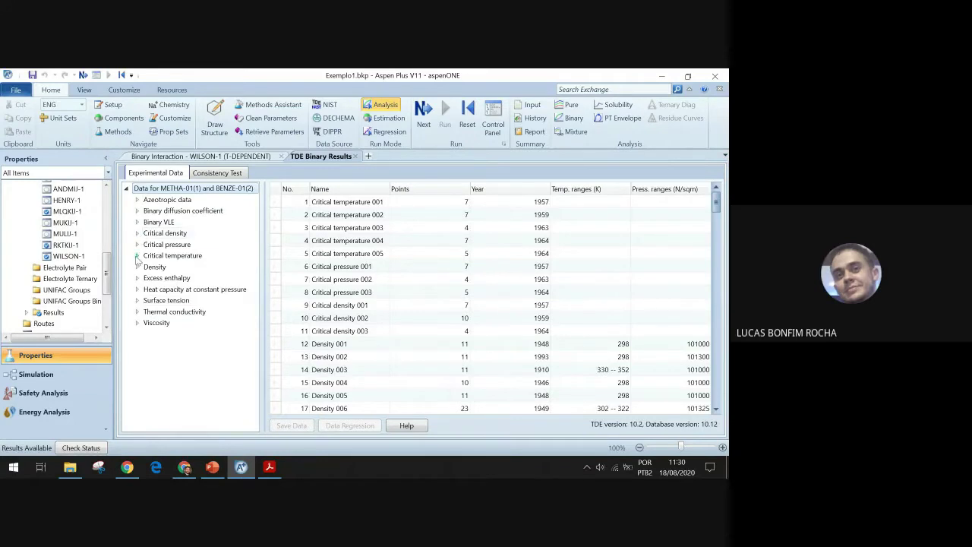
Step: Expand the Binary VLE category and collapse its Isobaric, Isothermal and Others groups
click(138, 223)
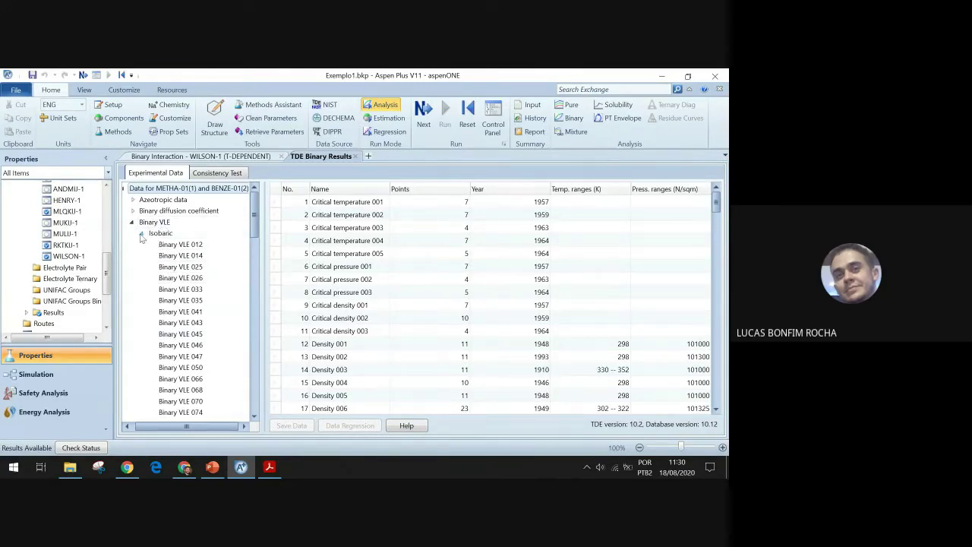
click(141, 235)
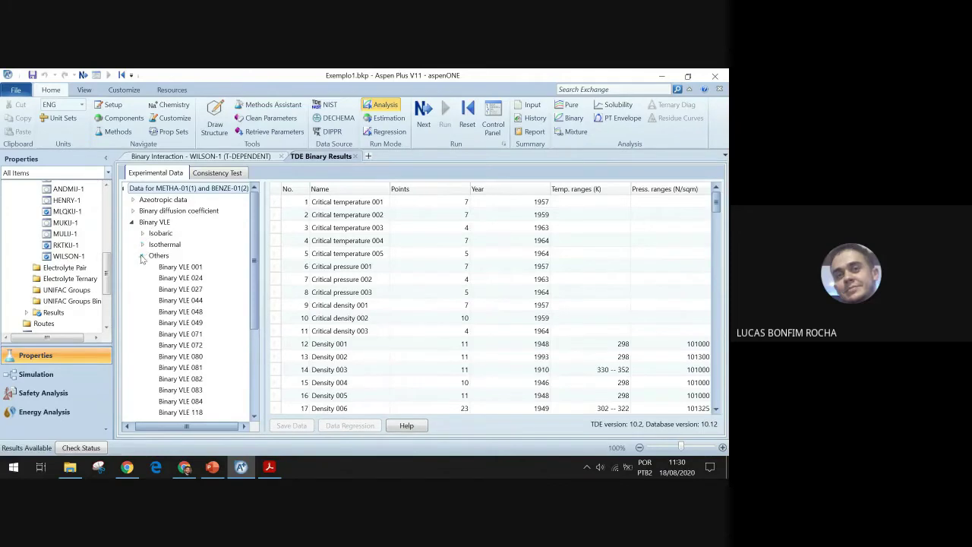
click(141, 258)
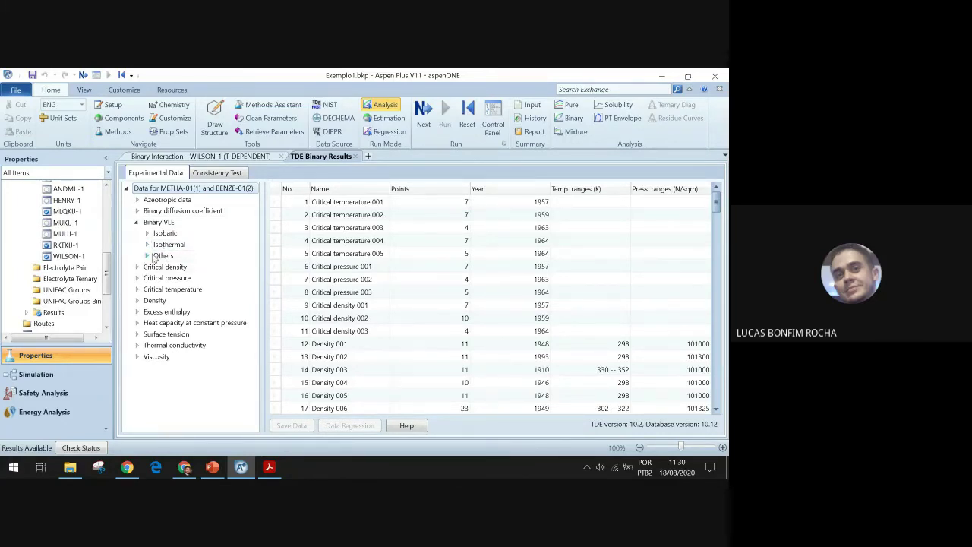
Step: Look through the Binary VLE data sets listed under the Others and Isothermal groups
click(147, 256)
scroll(193, 397, down, 2)
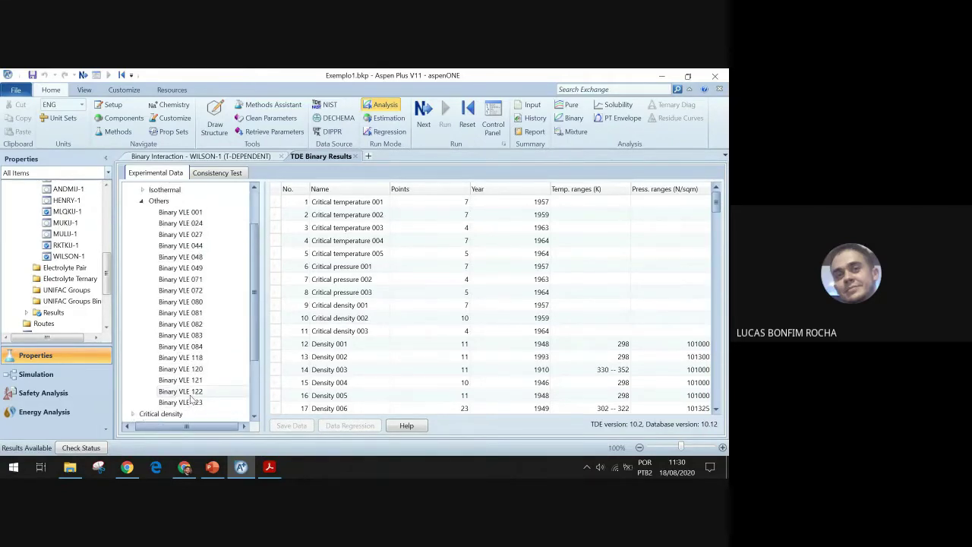
scroll(163, 345, up, 2)
click(142, 256)
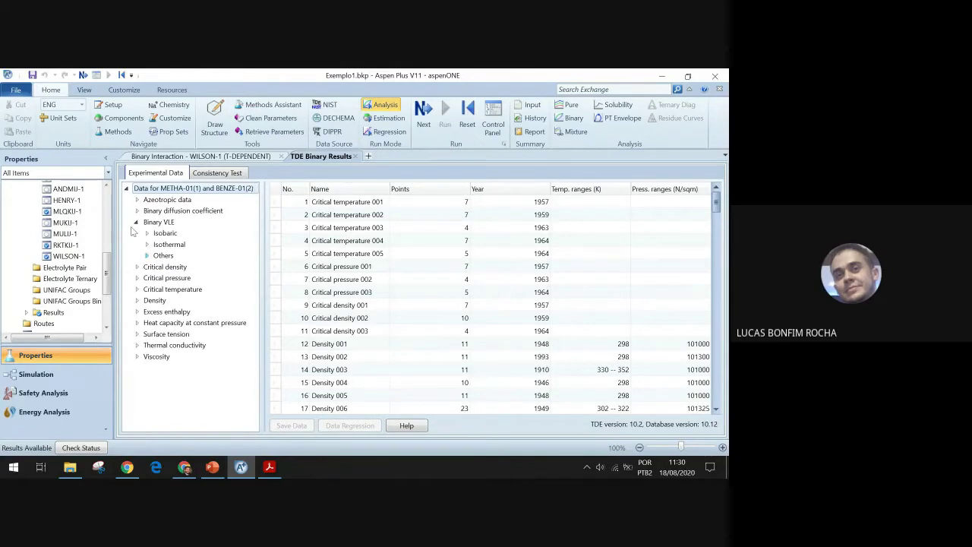
click(148, 245)
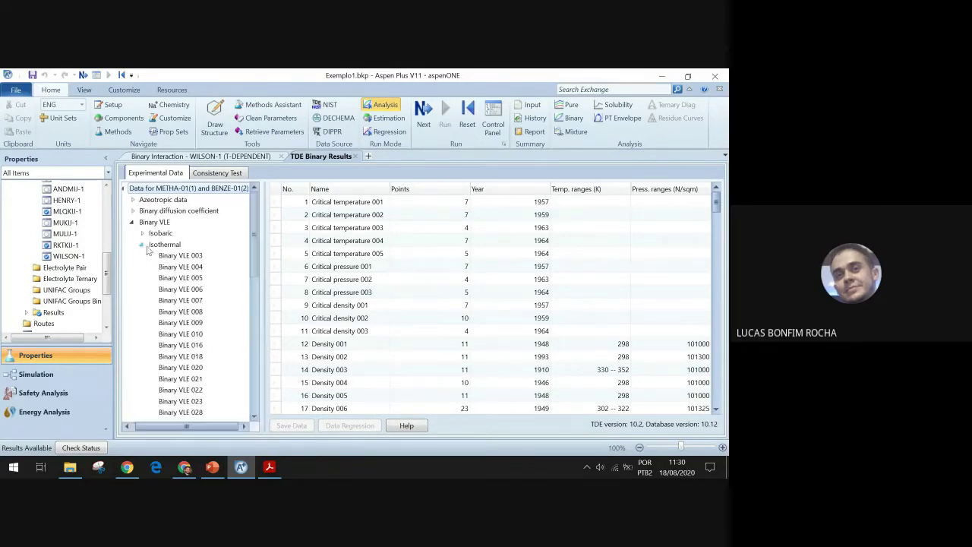
scroll(186, 290, down, 1)
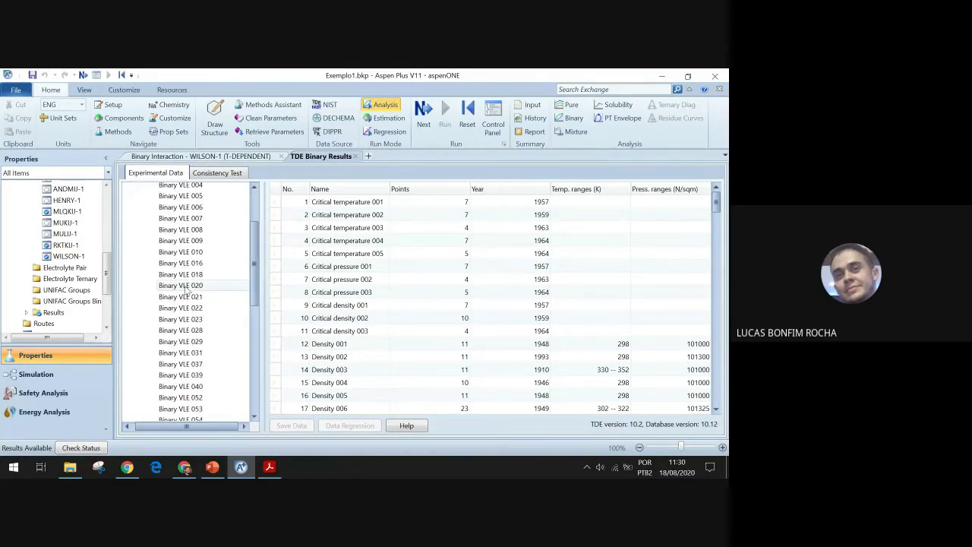
scroll(186, 287, up, 1)
scroll(186, 283, down, 8)
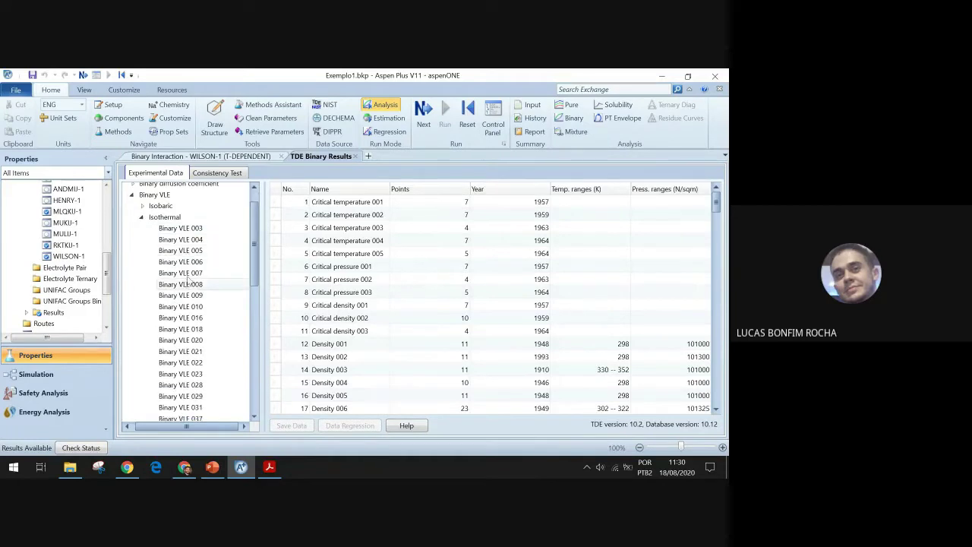
scroll(191, 237, down, 3)
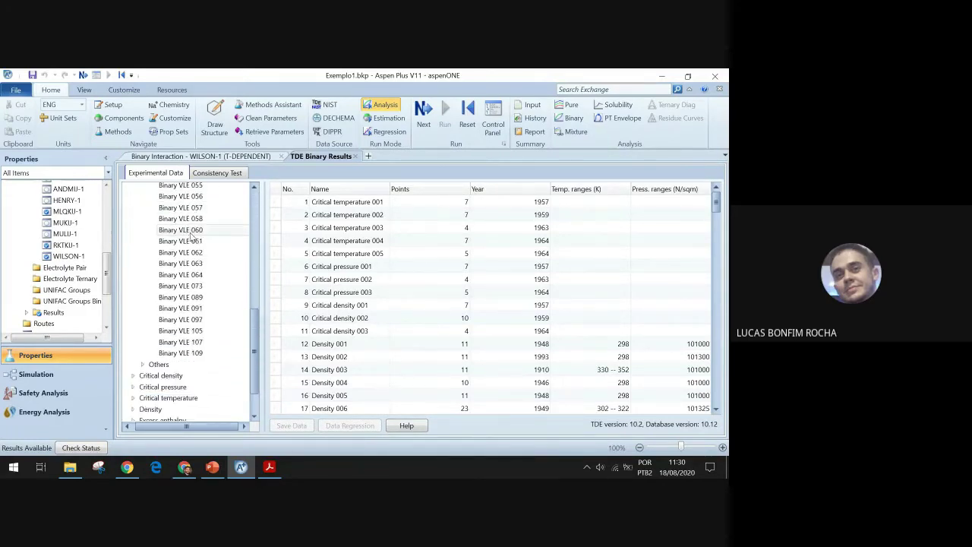
Step: Open the isothermal data set Binary VLE 007 and examine its literature reference, including the publication year
scroll(192, 236, up, 8)
scroll(191, 236, up, 3)
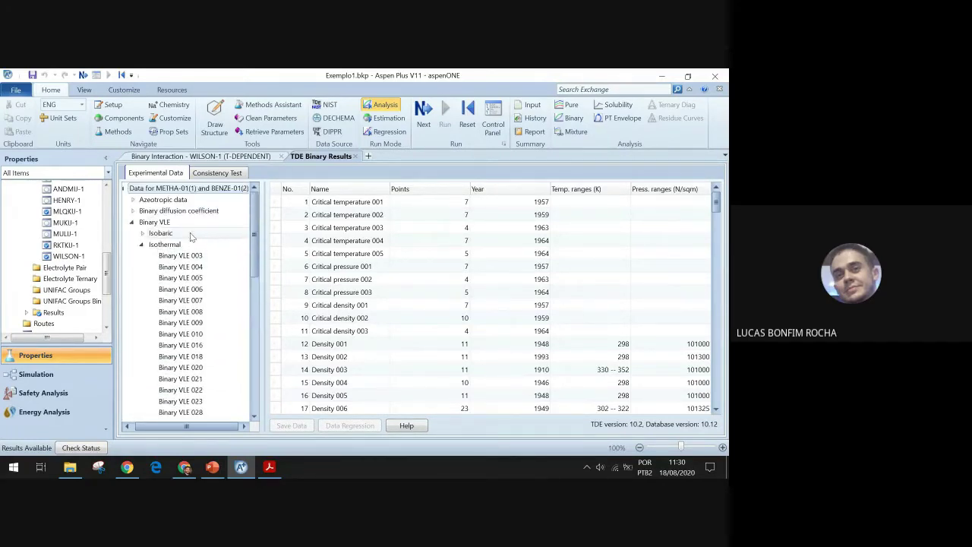
click(183, 300)
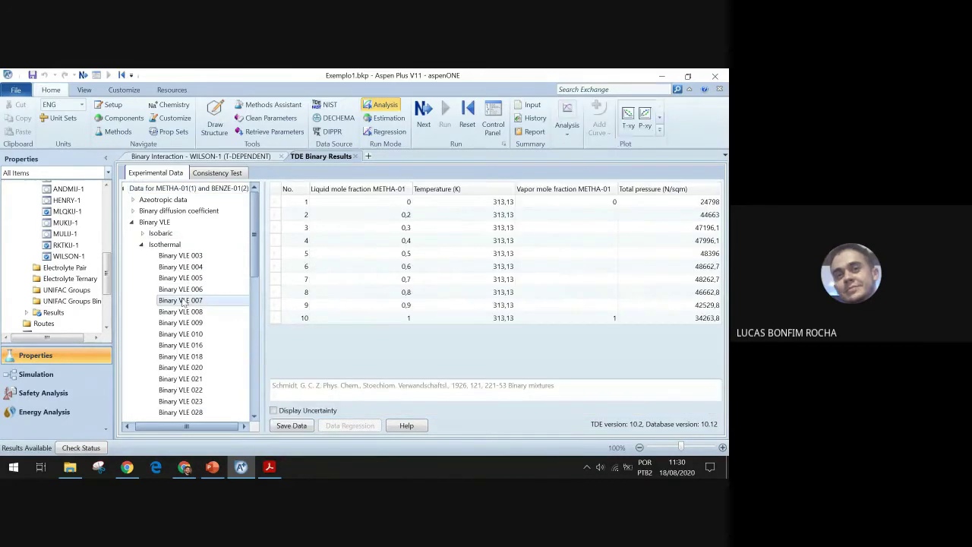
scroll(182, 304, down, 1)
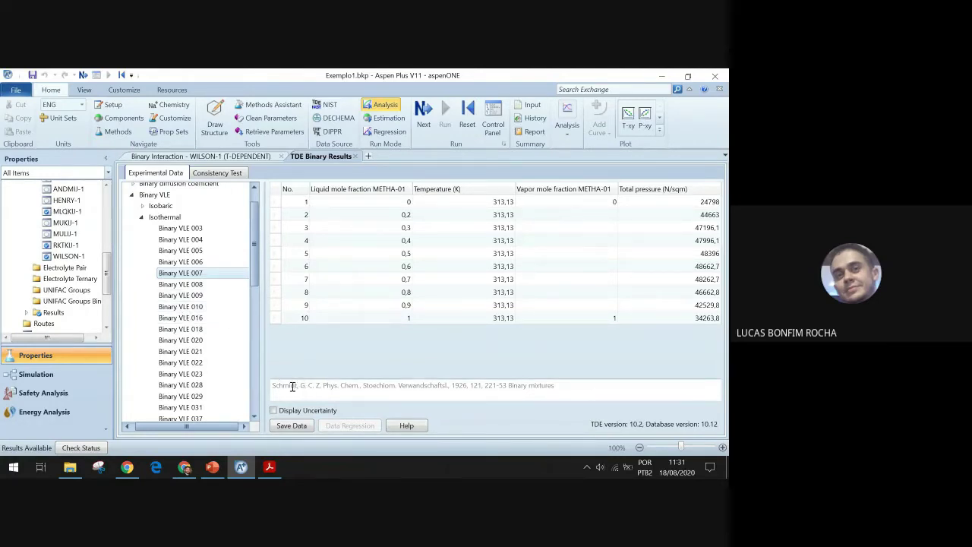
drag(278, 386, 573, 392)
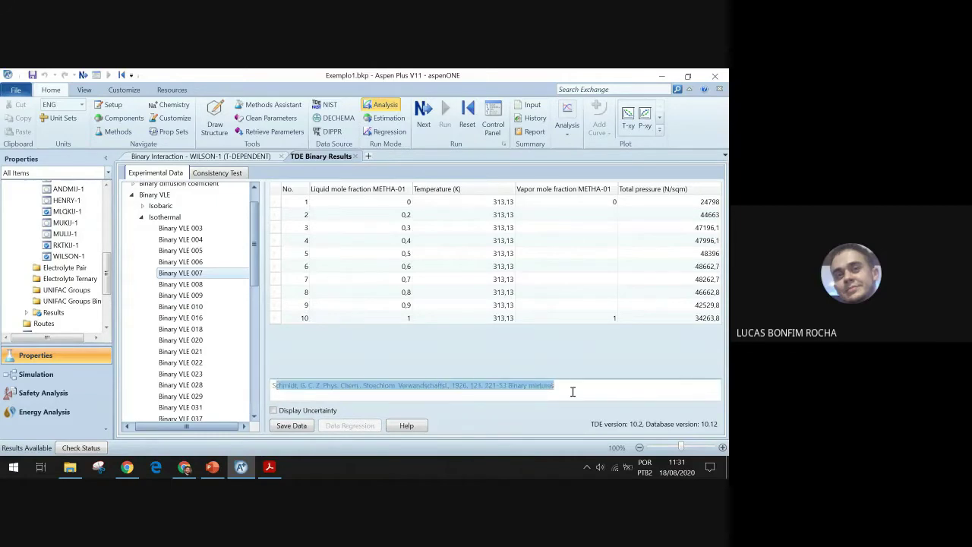
click(578, 389)
mouse_move(574, 386)
mouse_down()
mouse_move(273, 386)
mouse_move(567, 390)
mouse_up()
click(514, 392)
mouse_move(455, 386)
mouse_down()
mouse_move(483, 387)
mouse_move(466, 389)
mouse_up()
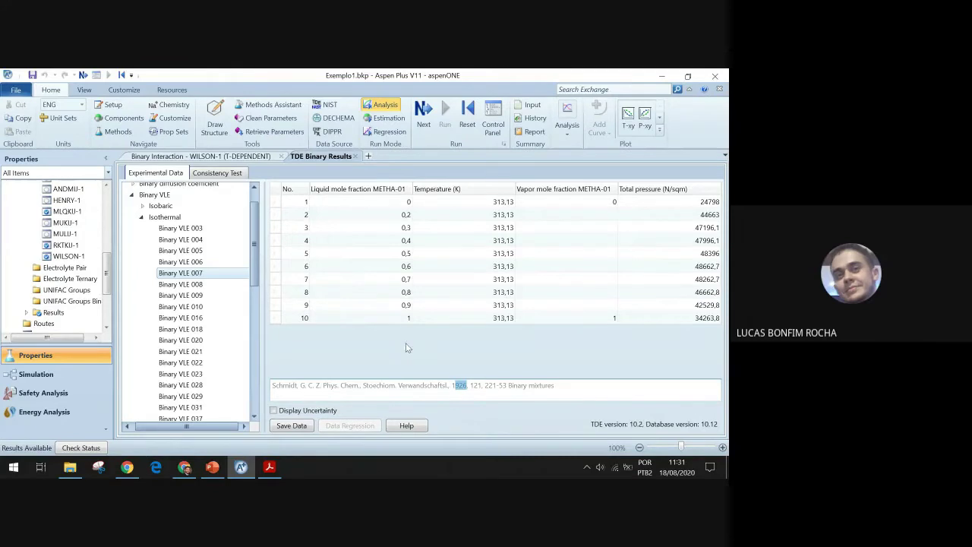
Step: Review the isothermal data sets Binary VLE 009, 020 and 028 with their literature references
click(194, 294)
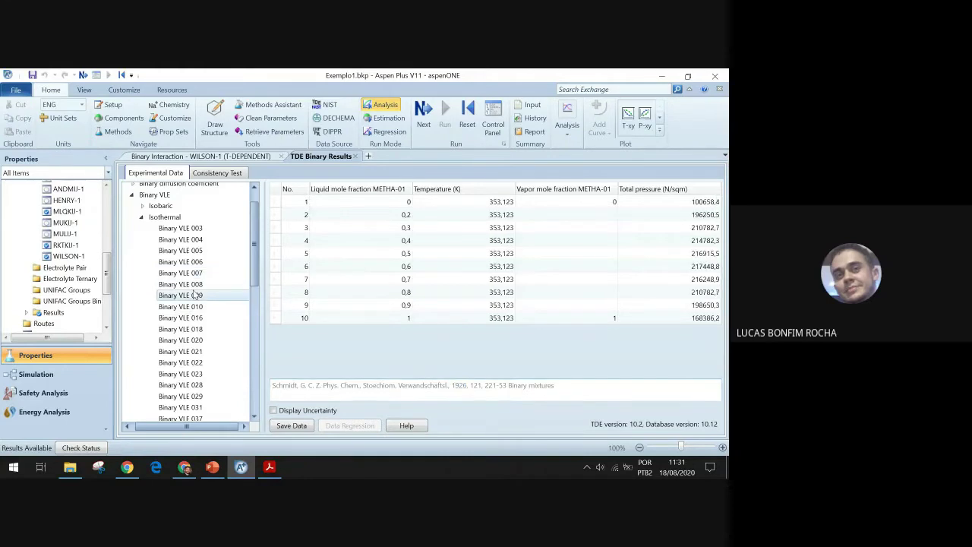
click(196, 340)
scroll(196, 343, down, 1)
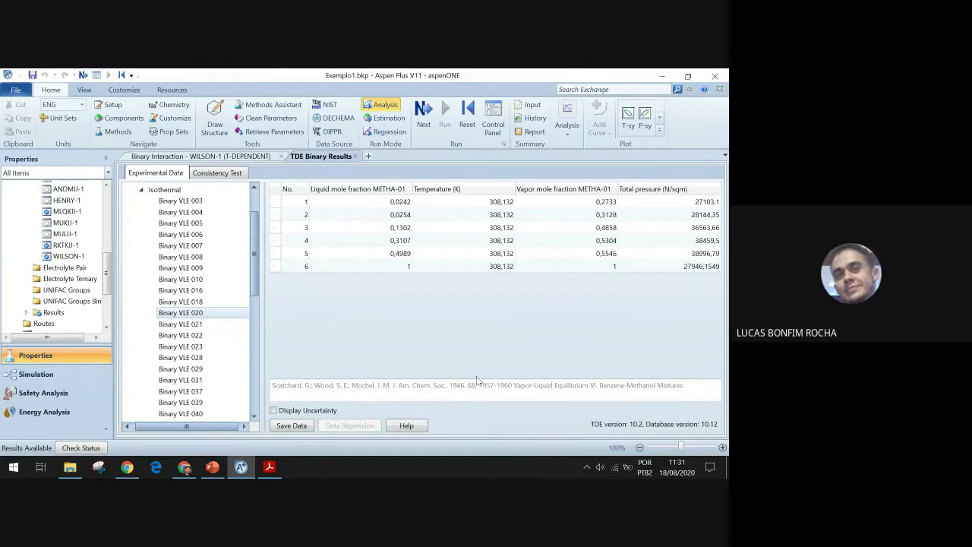
click(196, 358)
scroll(196, 359, down, 3)
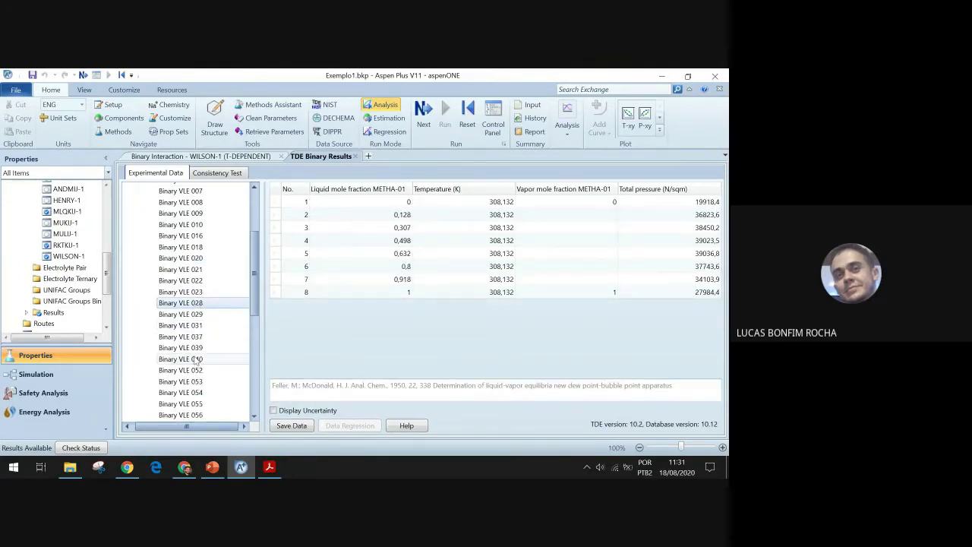
Step: Inspect the isothermal data sets Binary VLE 037, 040 and 054 for temperature, compositions and total pressure
scroll(193, 319, up, 2)
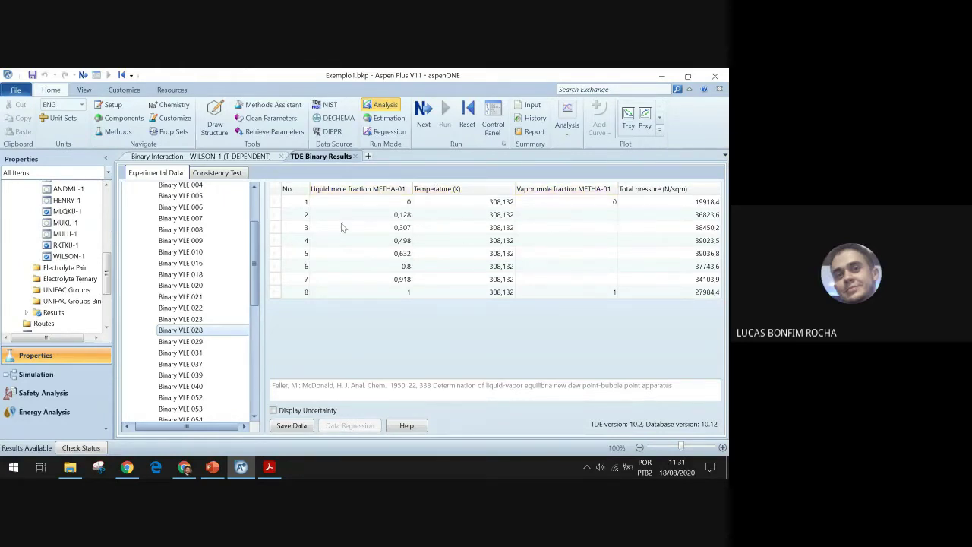
click(186, 364)
scroll(174, 298, down, 1)
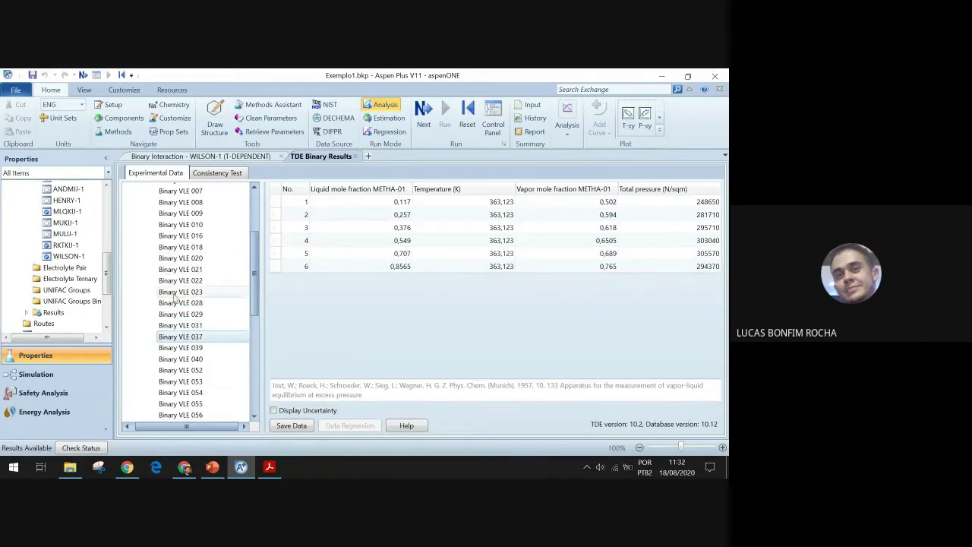
scroll(175, 298, down, 2)
click(176, 307)
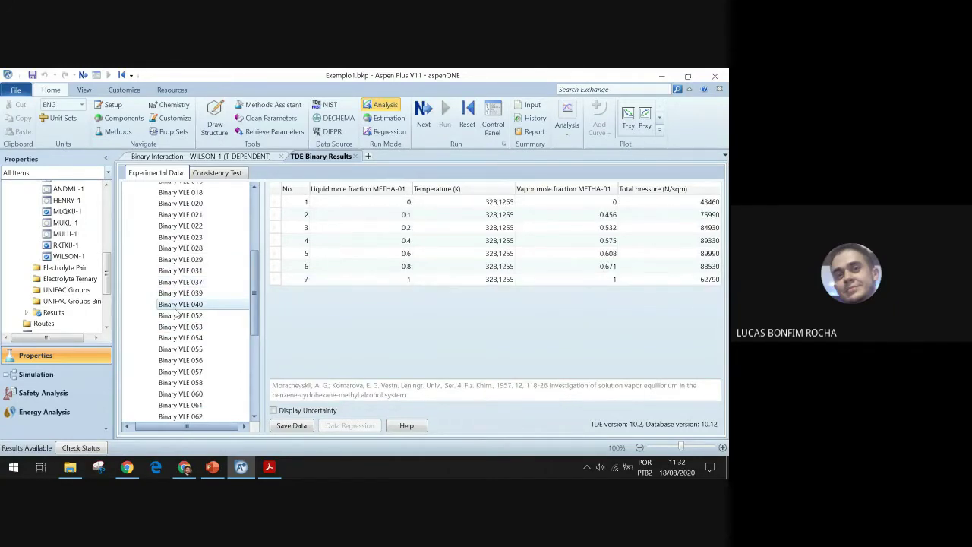
click(180, 339)
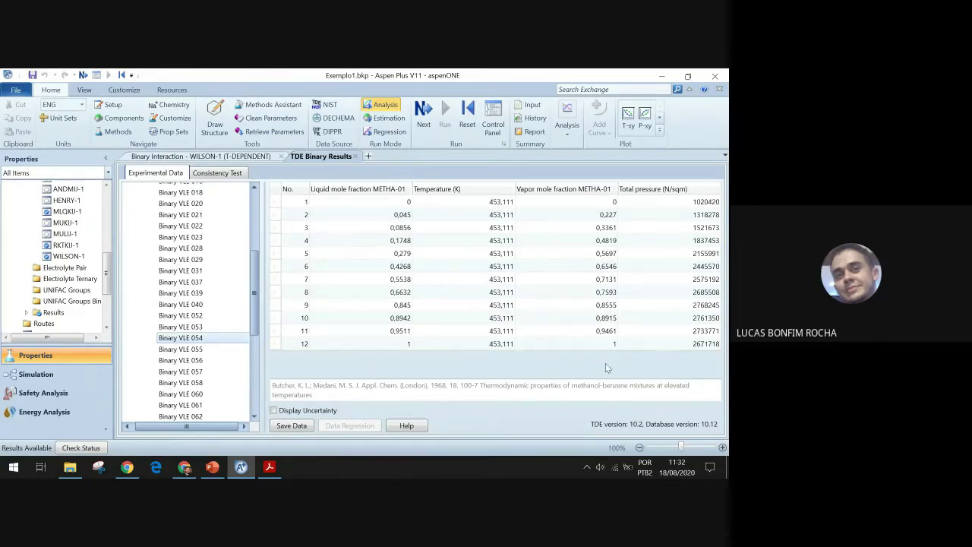
Step: Look at the isothermal data sets Binary VLE 056, 062 and 064 for measured compositions and pressures
scroll(207, 284, down, 3)
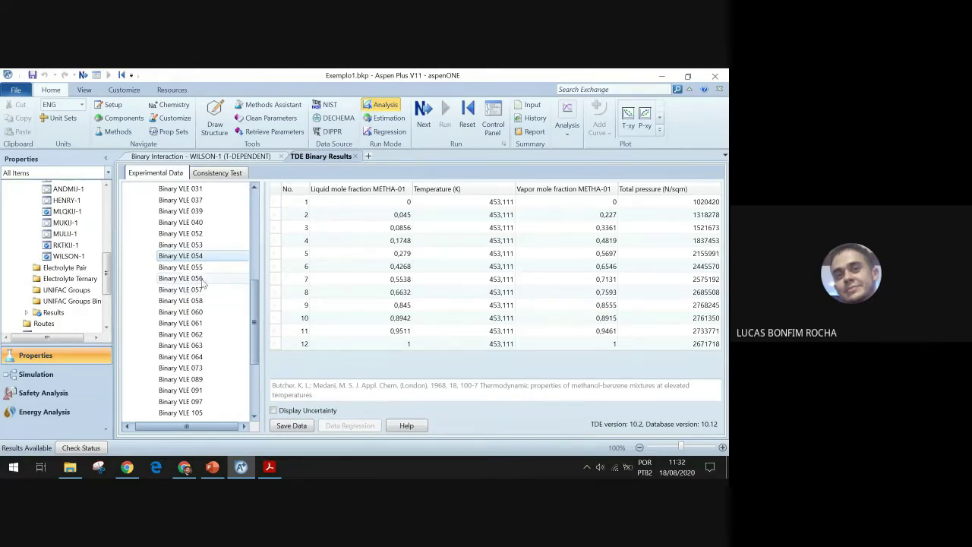
click(202, 280)
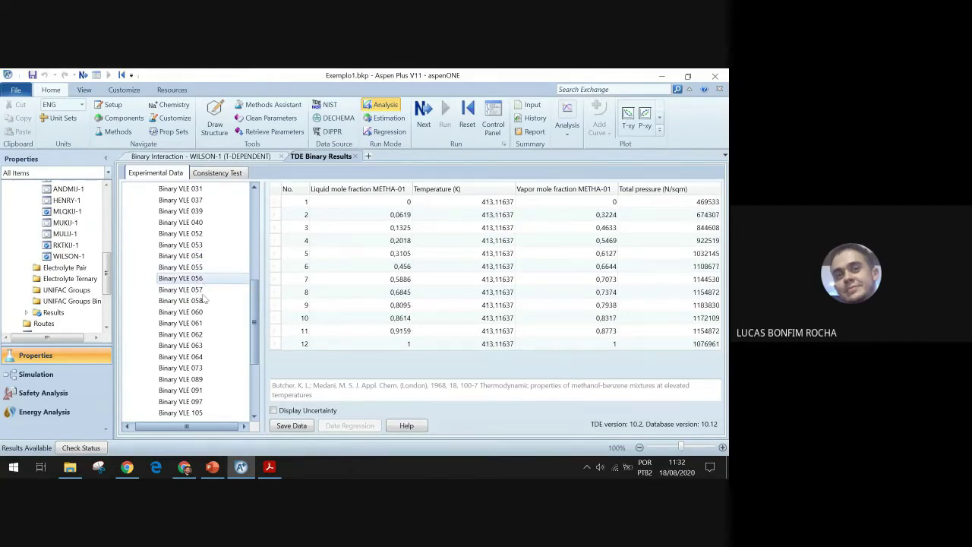
click(195, 334)
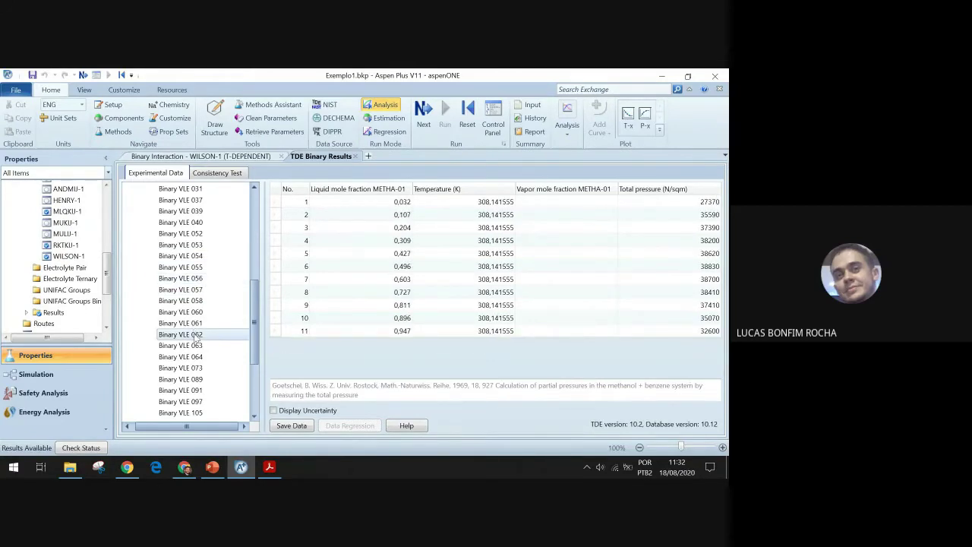
click(199, 356)
scroll(202, 342, down, 2)
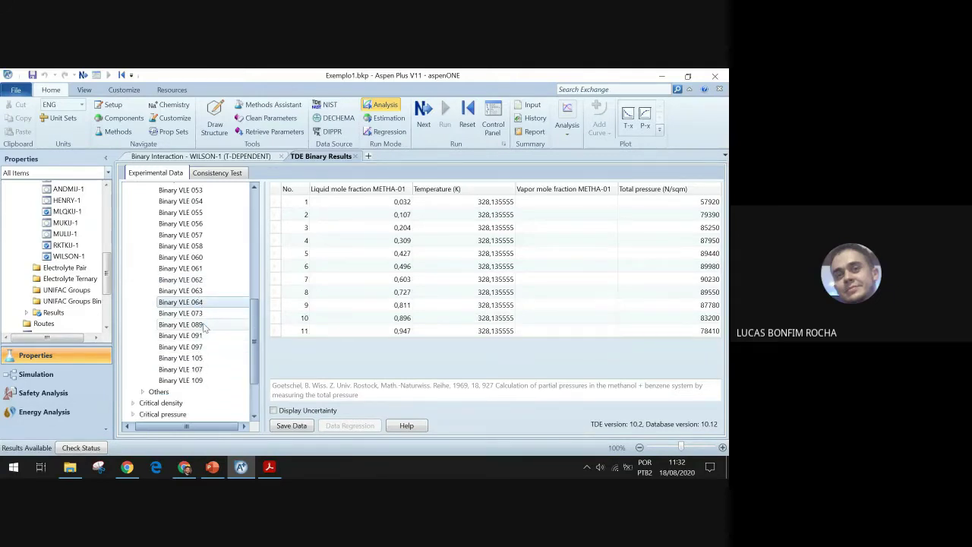
Step: Open the isothermal data set Binary VLE 089 and read through all of its data points
click(202, 325)
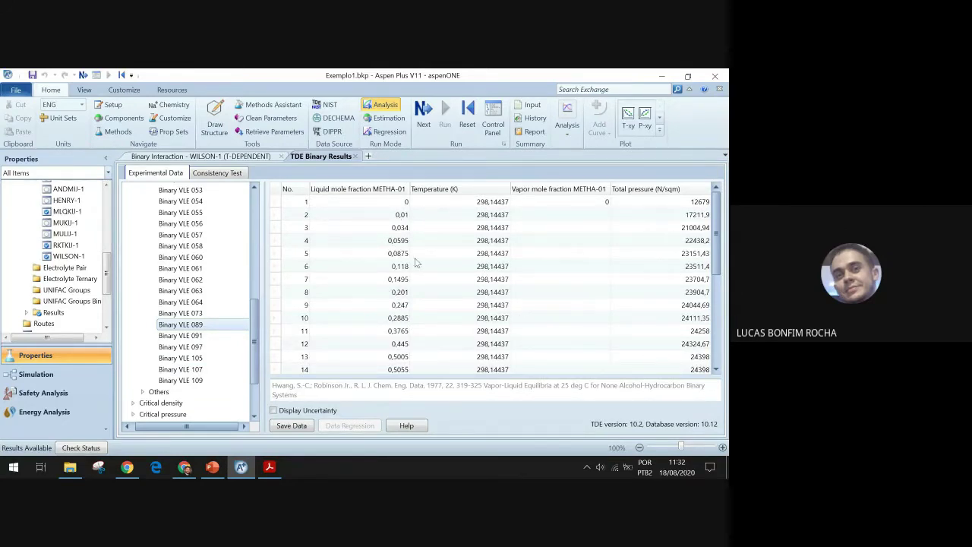
scroll(408, 315, down, 2)
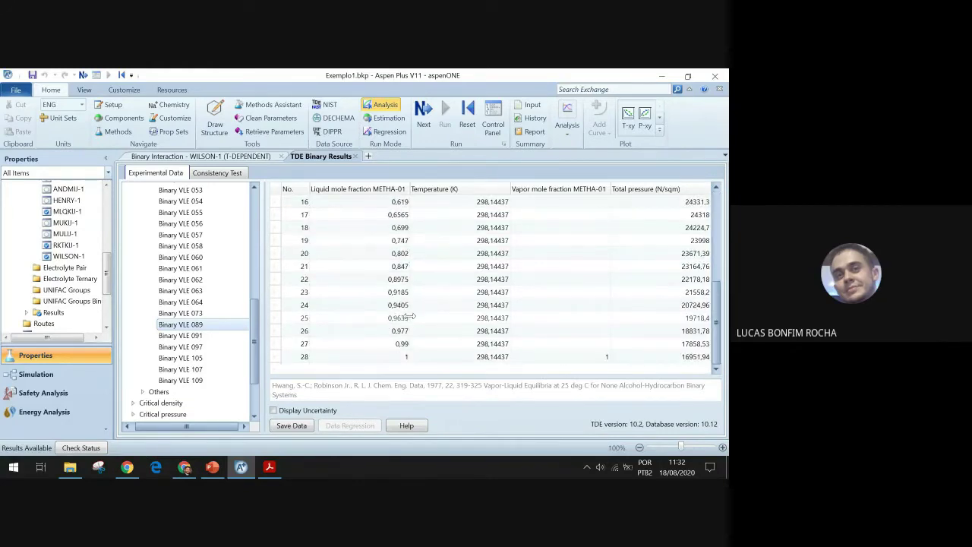
scroll(394, 357, up, 2)
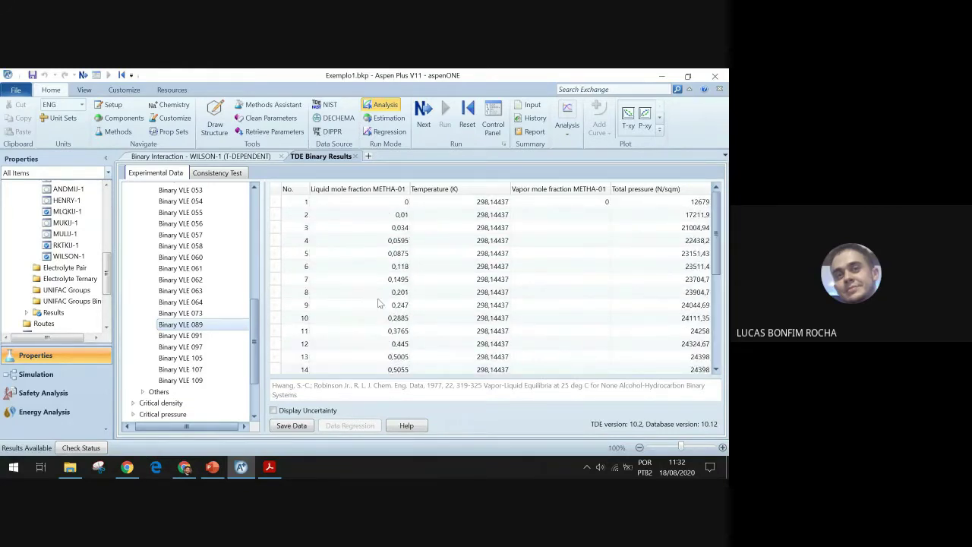
scroll(379, 319, down, 4)
scroll(656, 361, up, 4)
Step: Check the isothermal data sets Binary VLE 097, 105, 109 and 107 with their literature references
click(213, 347)
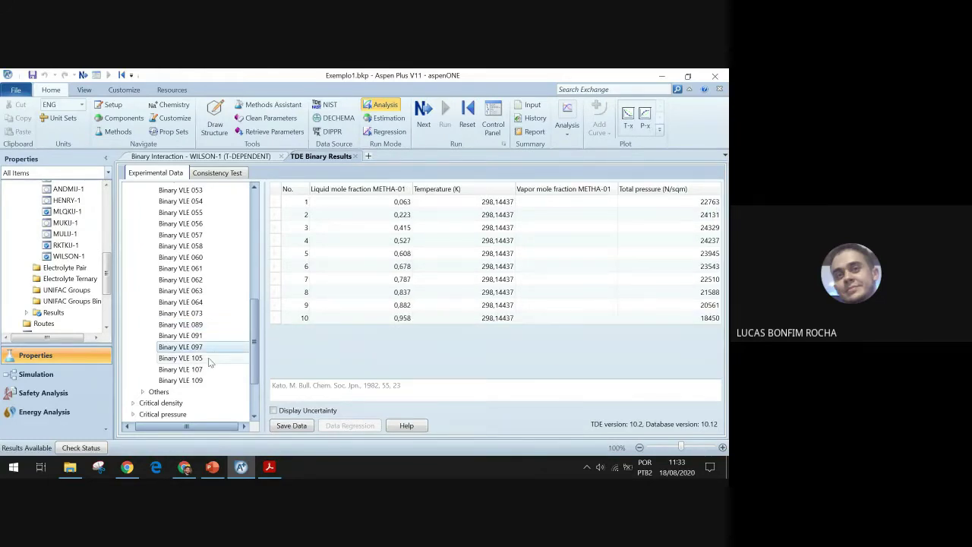
click(208, 359)
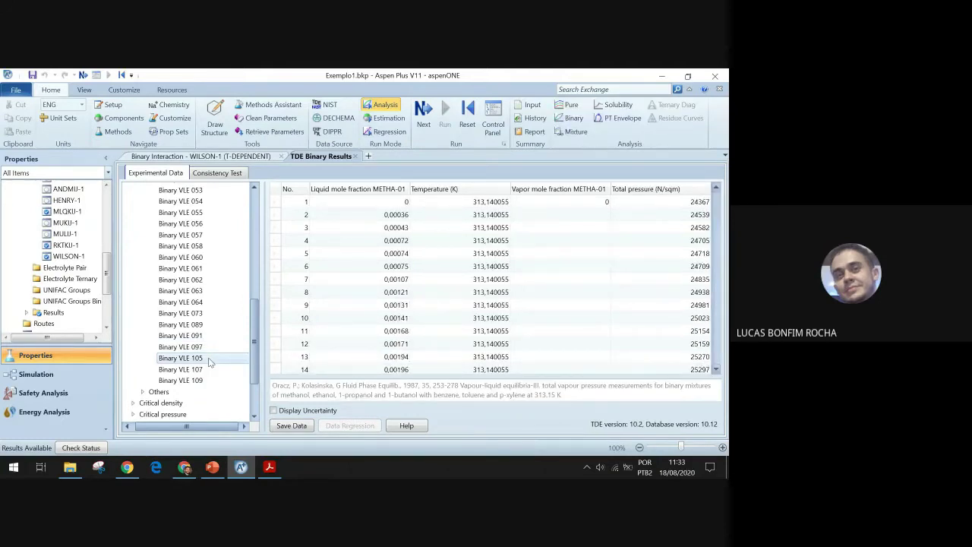
click(211, 379)
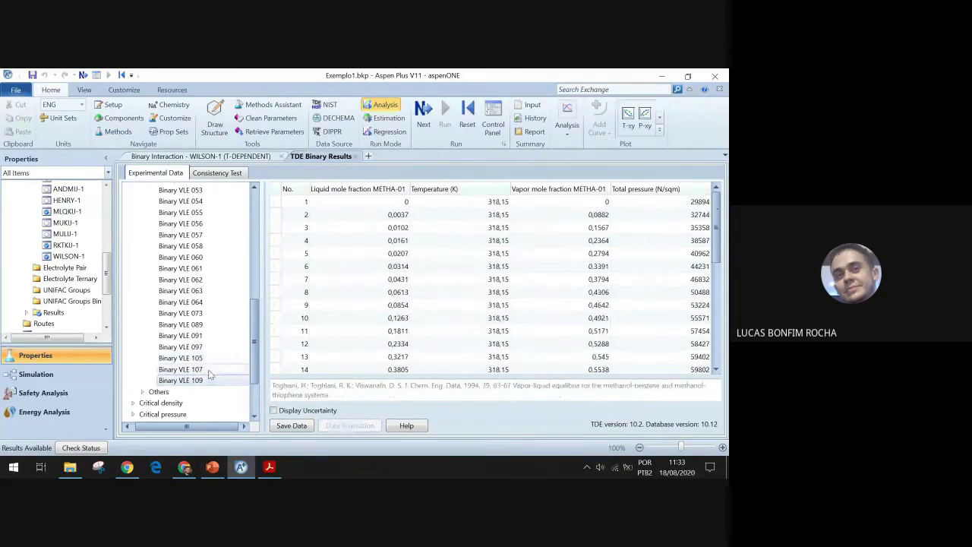
click(199, 370)
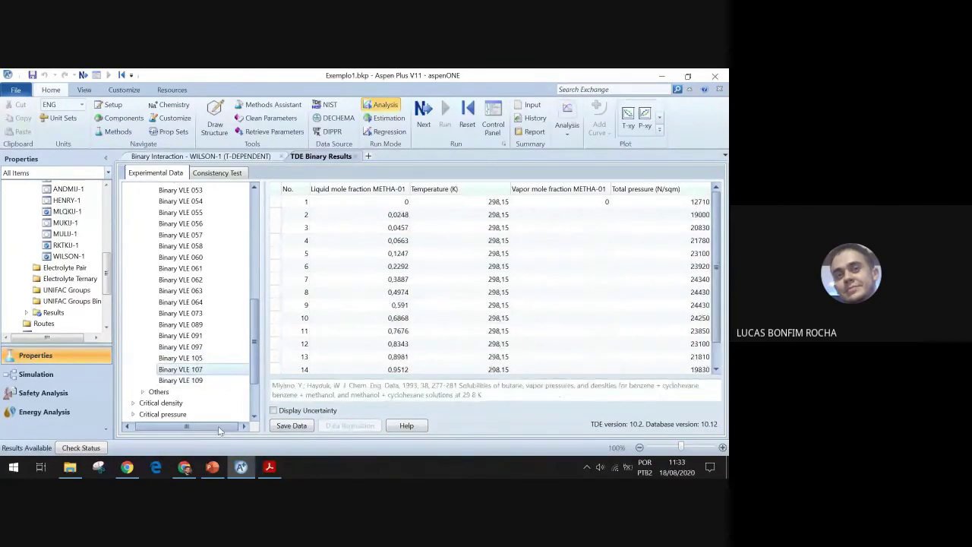
Step: Switch to the PowerPoint presentation and highlight the data set code BELV116 in the WILSON example
click(212, 466)
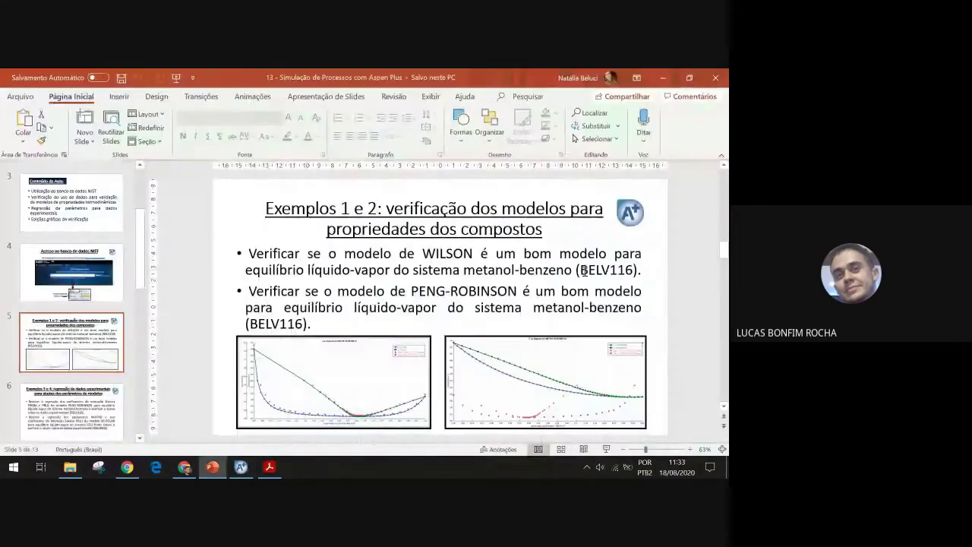
click(584, 270)
double_click(584, 271)
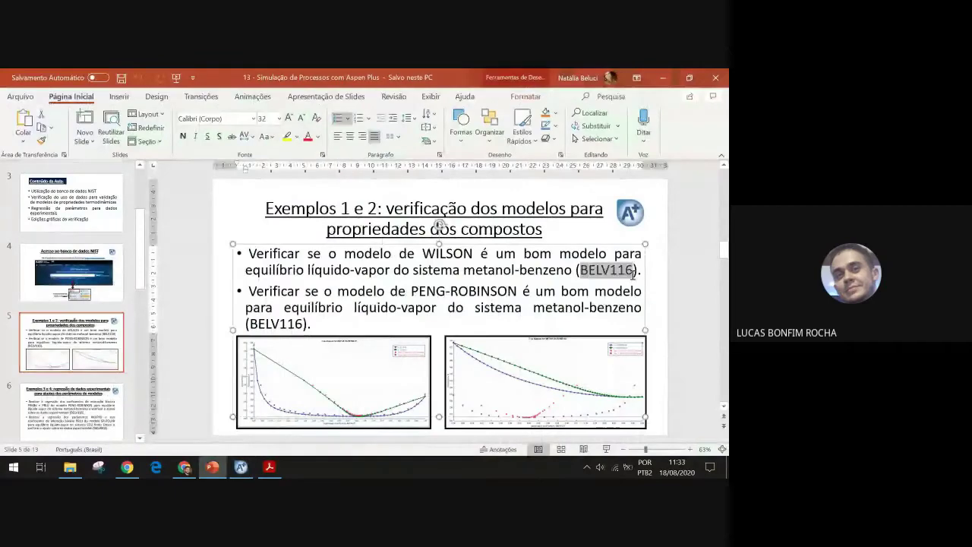
Step: Return to Aspen Plus, collapse the Isothermal group, expand Isobaric and open the Binary VLE 116 data set
click(240, 467)
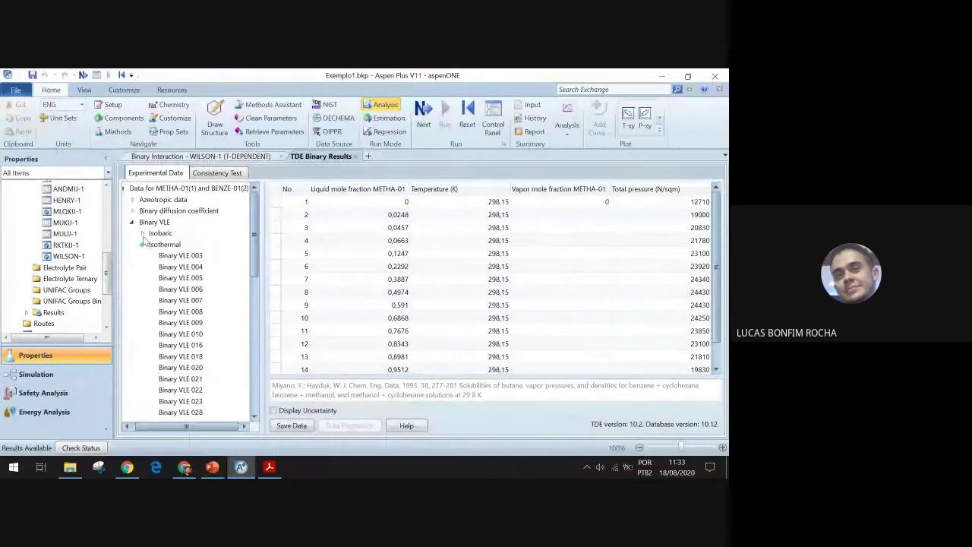
click(143, 242)
click(143, 233)
scroll(196, 295, down, 5)
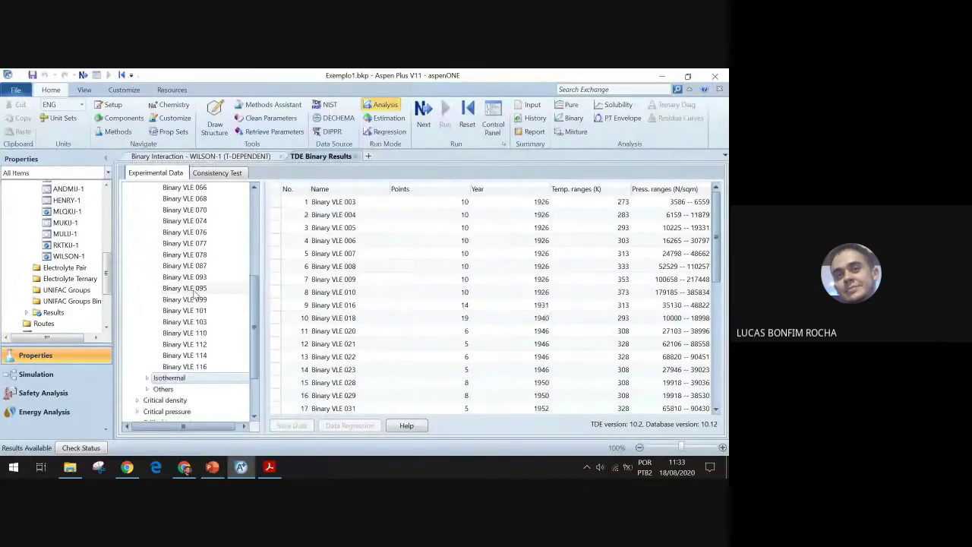
click(190, 367)
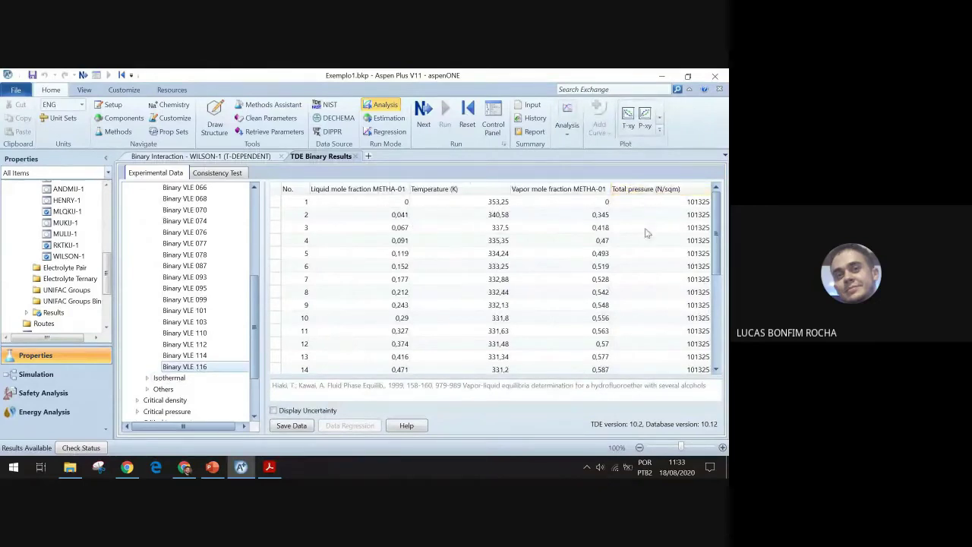
Step: Examine the pressure, temperature and composition columns of Binary VLE 116, and highlight its literature reference
scroll(667, 222, down, 5)
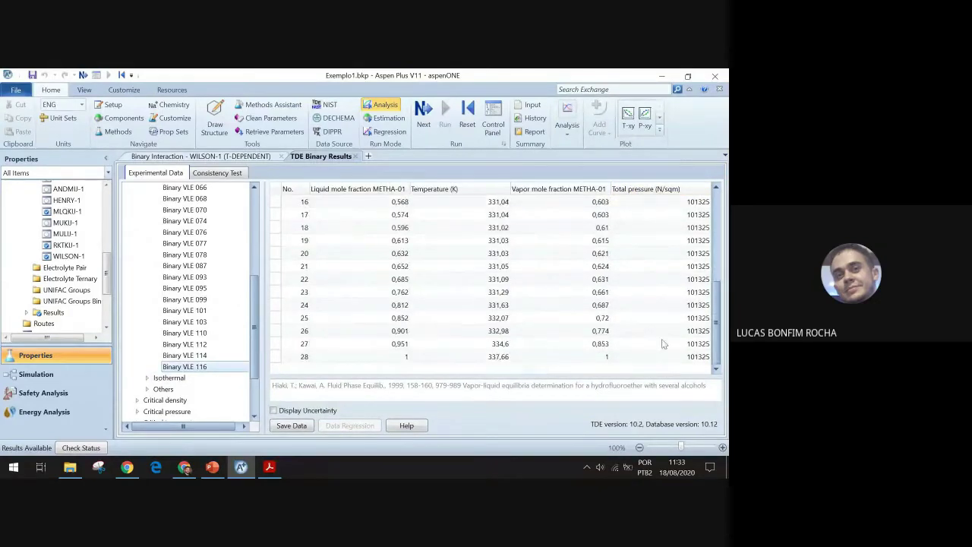
scroll(662, 346, up, 5)
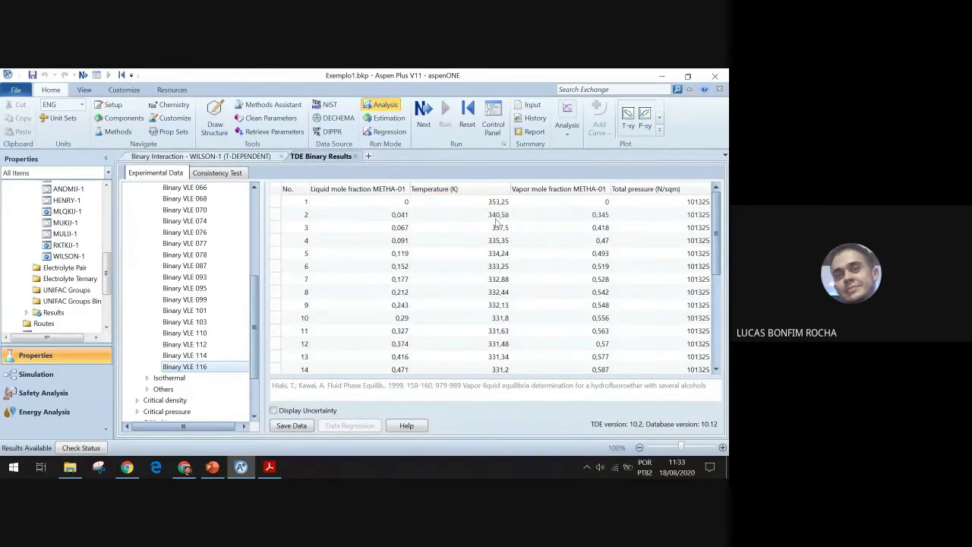
scroll(484, 260, down, 5)
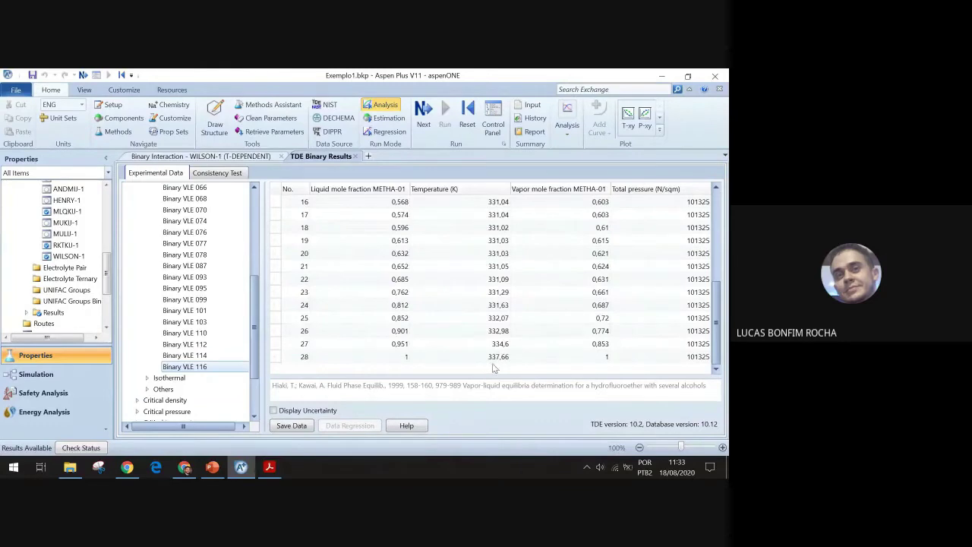
scroll(495, 326, up, 5)
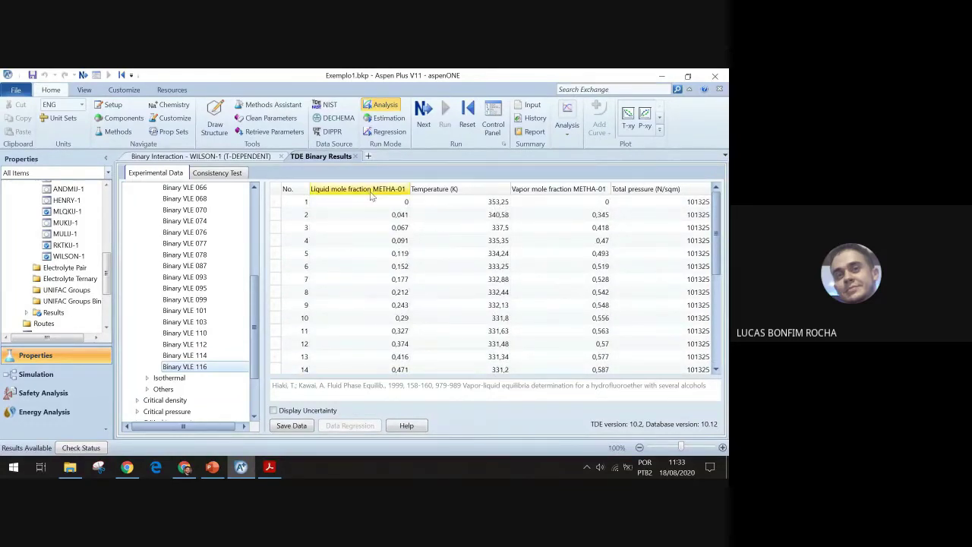
scroll(371, 227, down, 5)
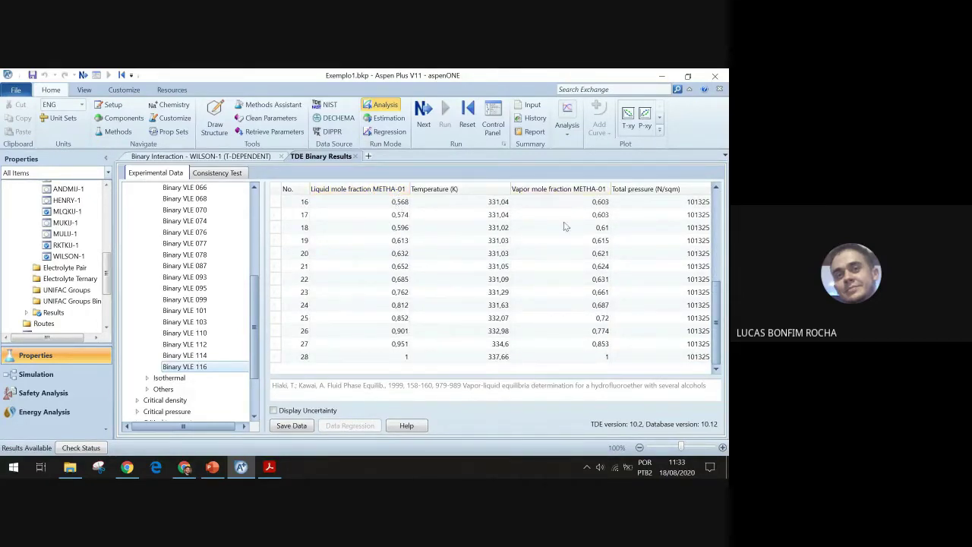
scroll(575, 301, up, 4)
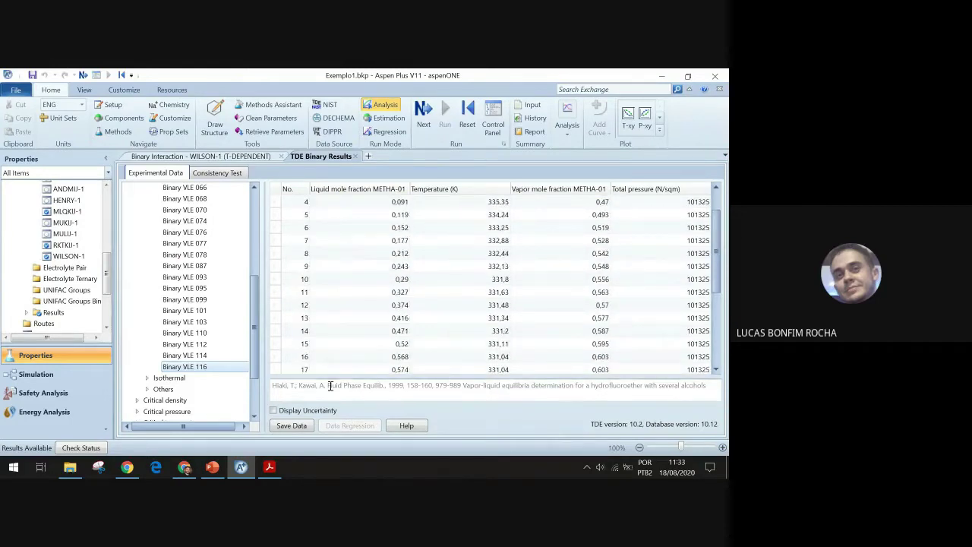
drag(274, 388, 713, 392)
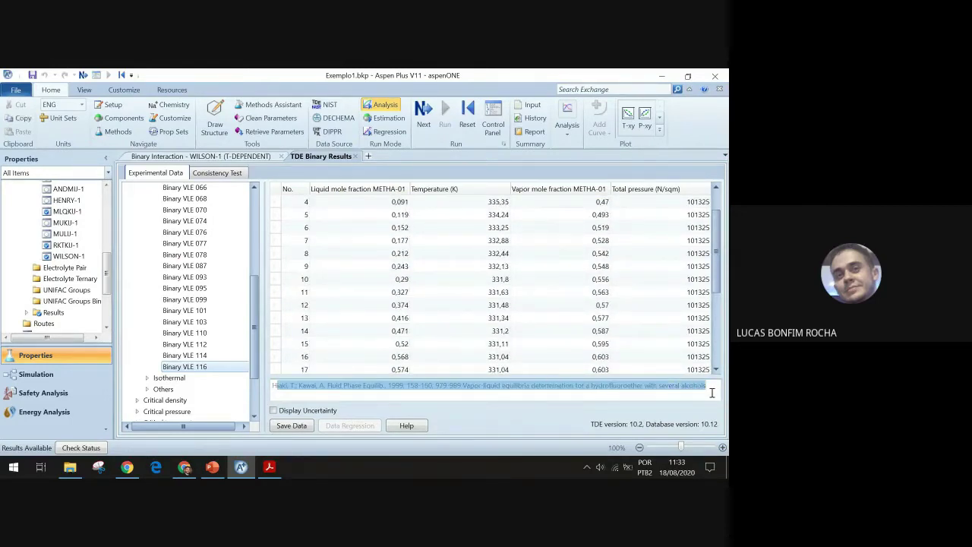
Step: Save the experimental data set BVLE116 (Binary VLE 116) from the NIST results and open it in the Data Browser
scroll(519, 256, up, 1)
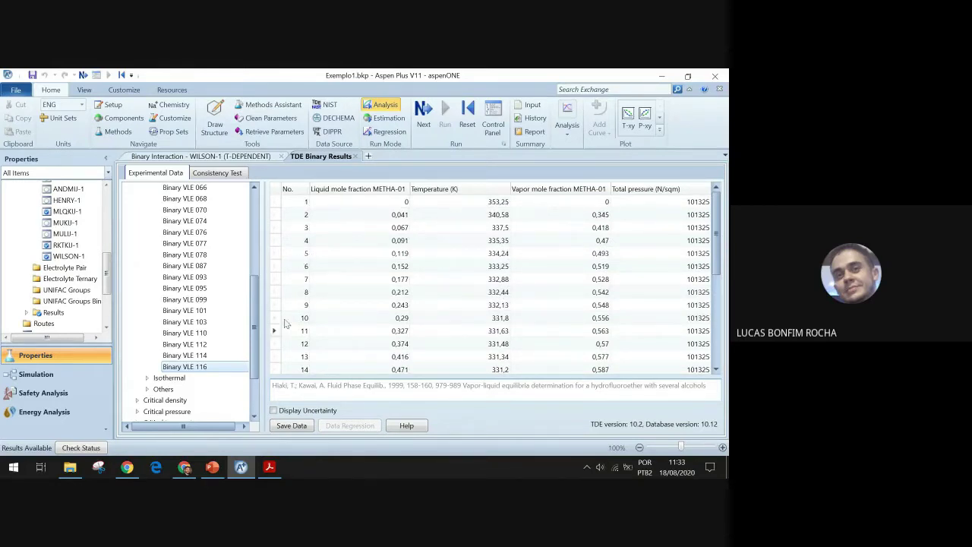
click(300, 426)
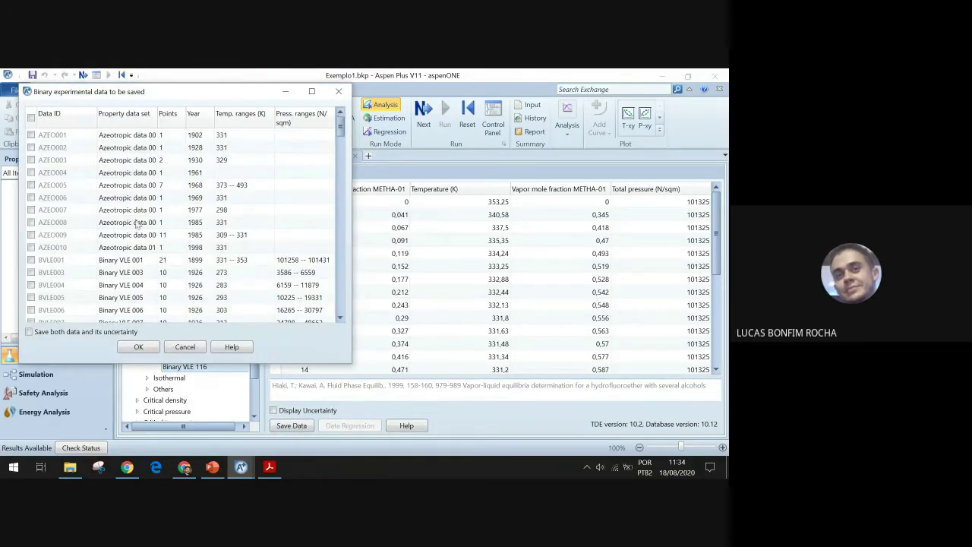
scroll(96, 279, down, 8)
scroll(96, 279, down, 15)
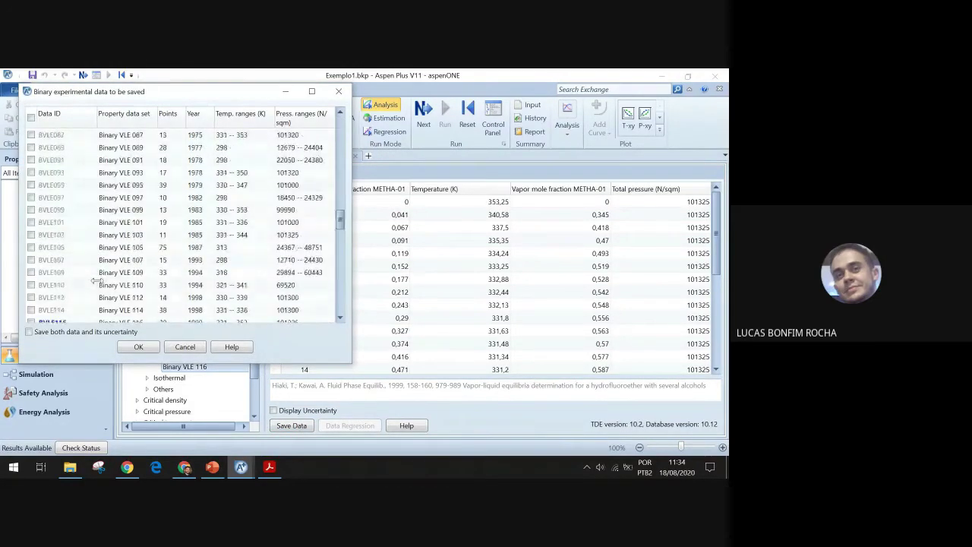
scroll(87, 253, up, 3)
scroll(57, 180, up, 1)
click(31, 247)
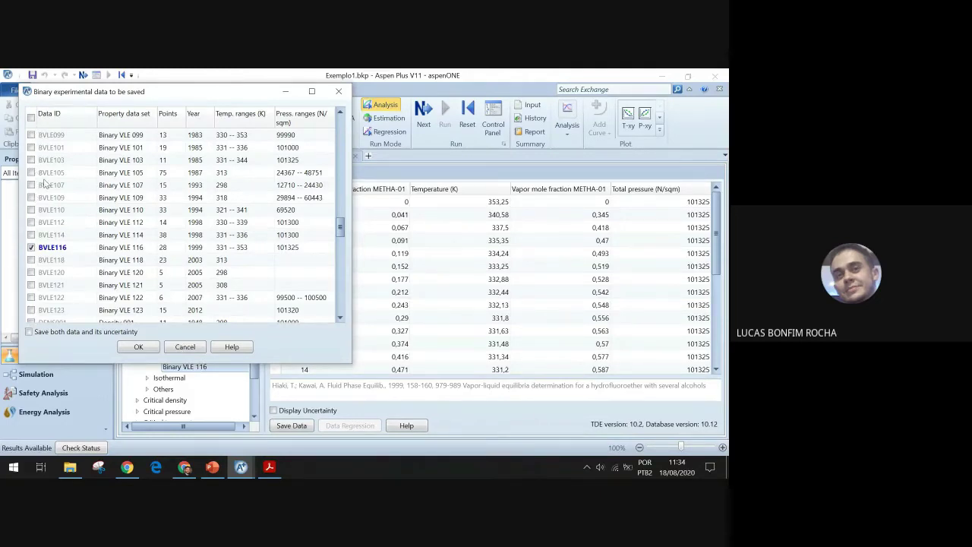
scroll(38, 186, down, 1)
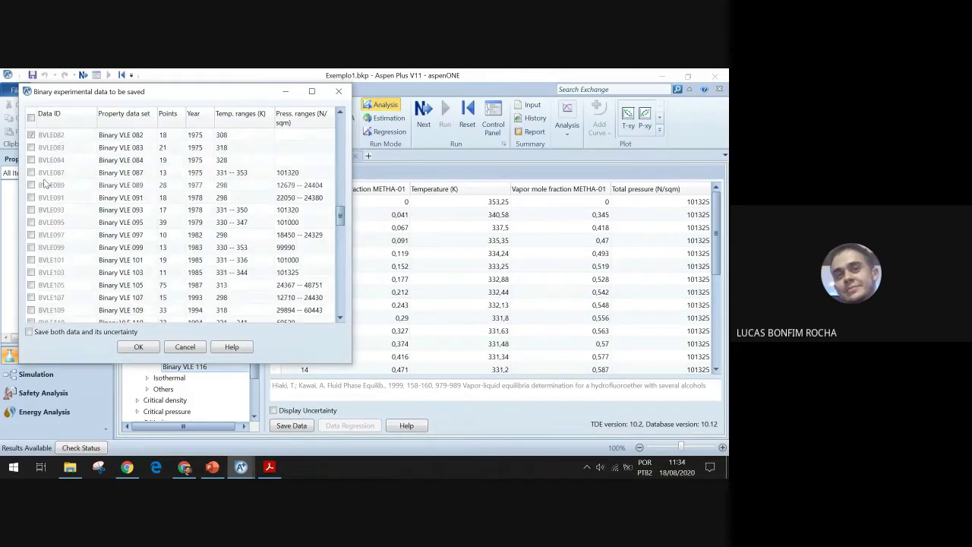
click(139, 347)
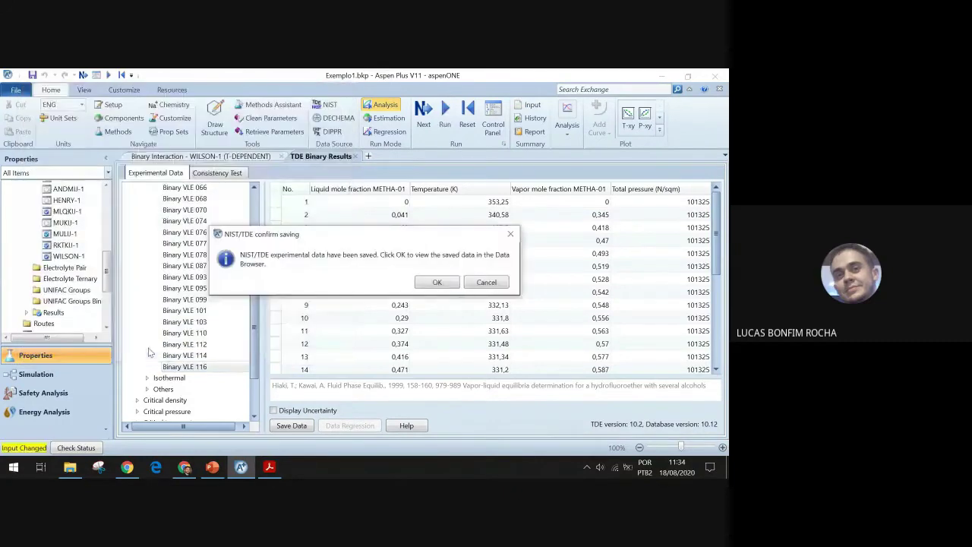
click(452, 284)
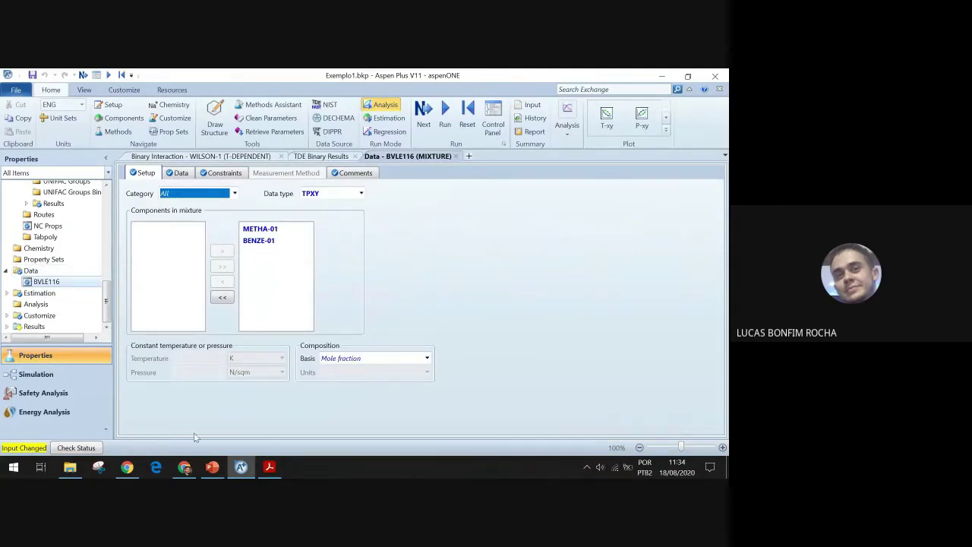
click(190, 470)
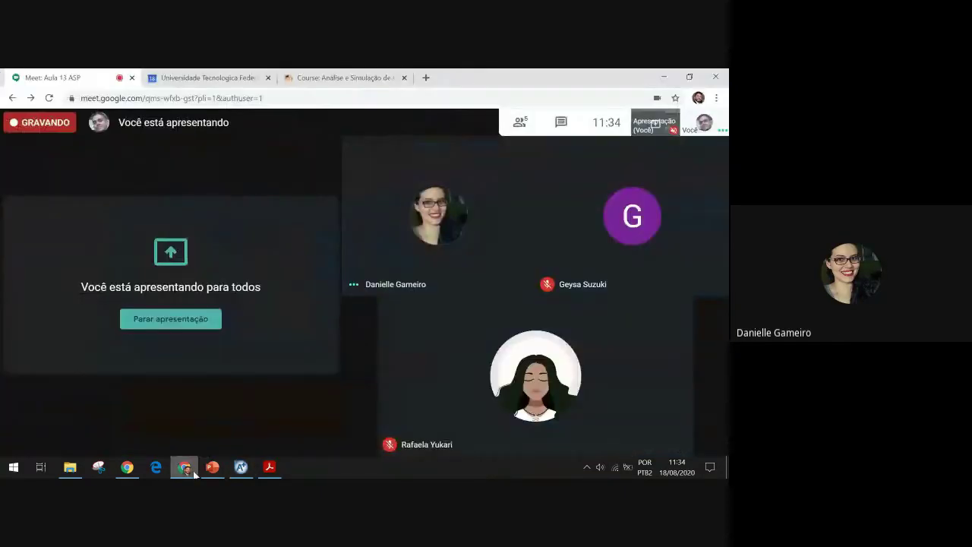
click(241, 466)
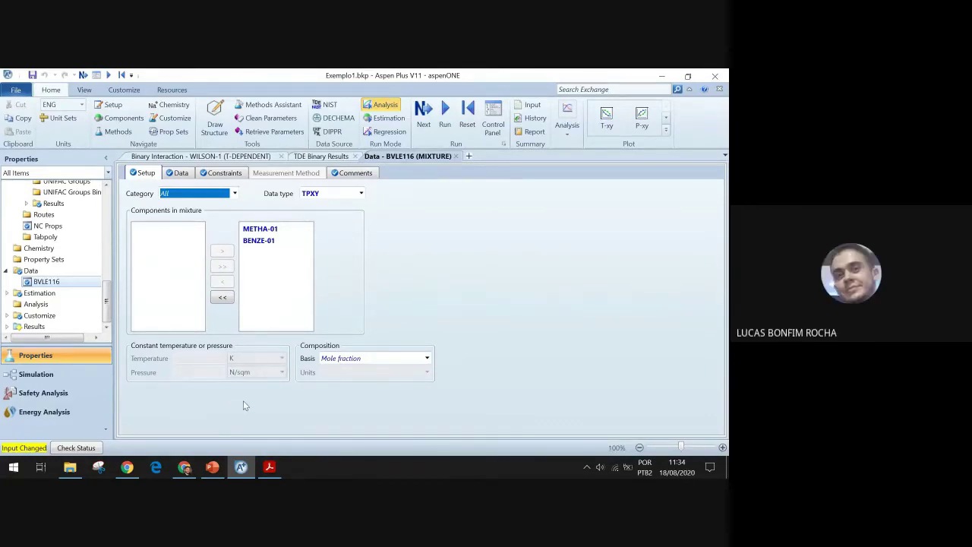
scroll(91, 283, up, 10)
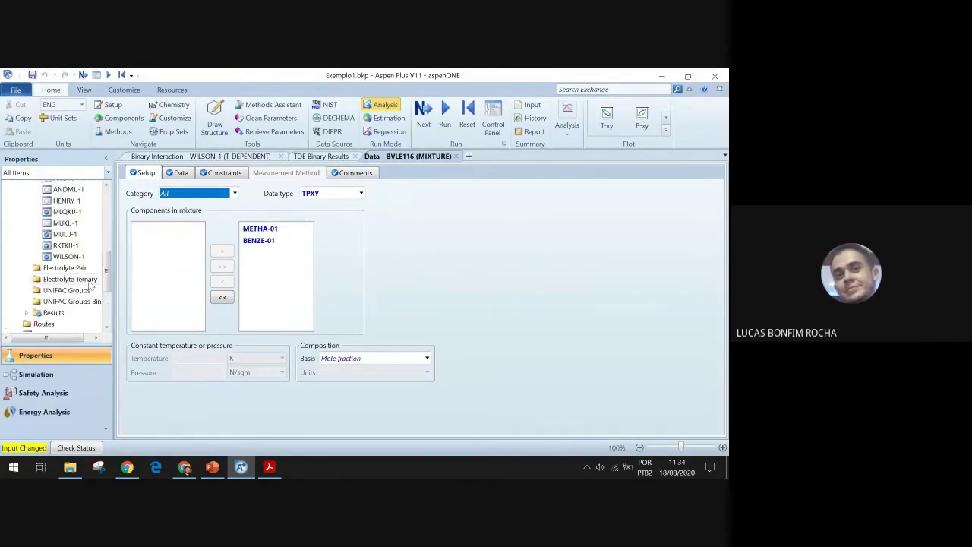
scroll(89, 284, down, 3)
scroll(89, 284, down, 2)
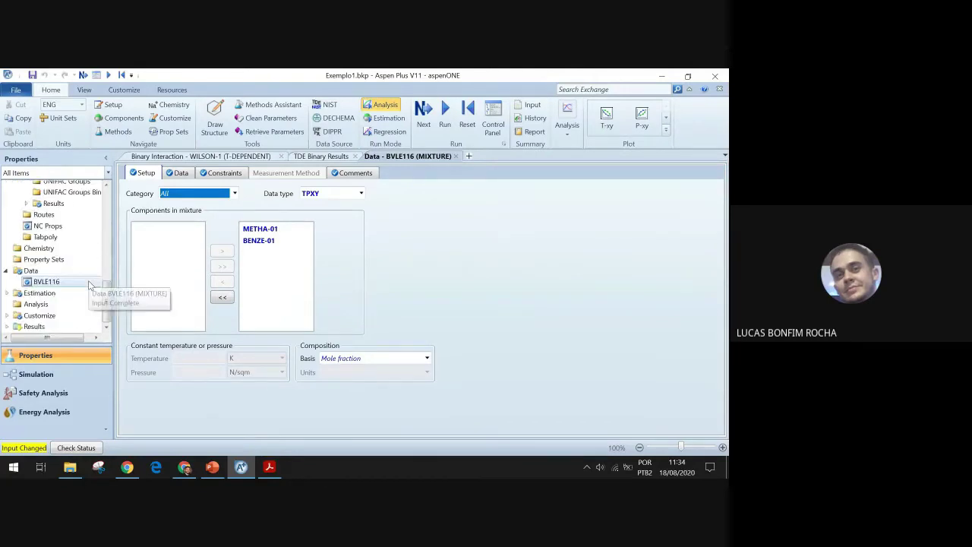
scroll(90, 286, up, 3)
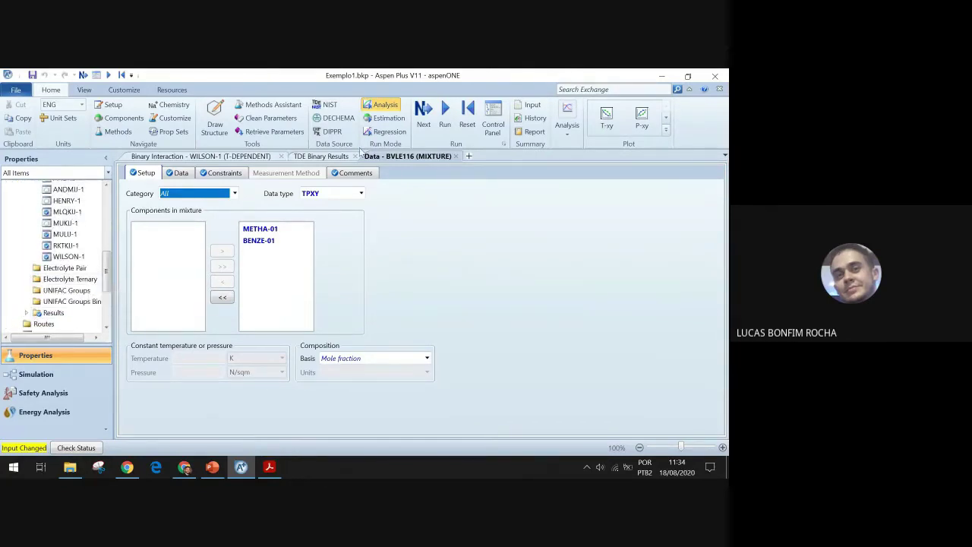
Step: Return to the TDE Binary Results, review the Binary VLE 116 table, and highlight its literature reference and publication year
click(324, 158)
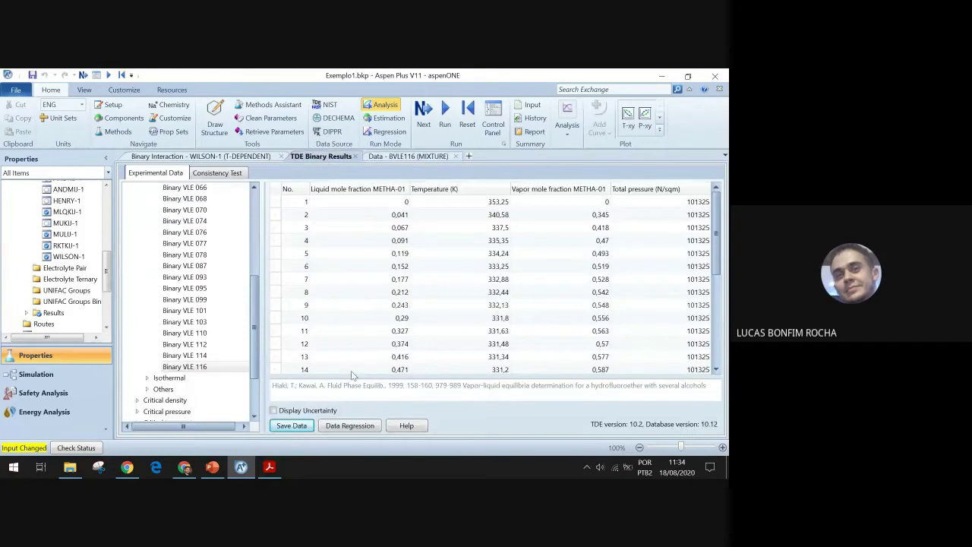
scroll(338, 334, down, 4)
scroll(322, 372, down, 1)
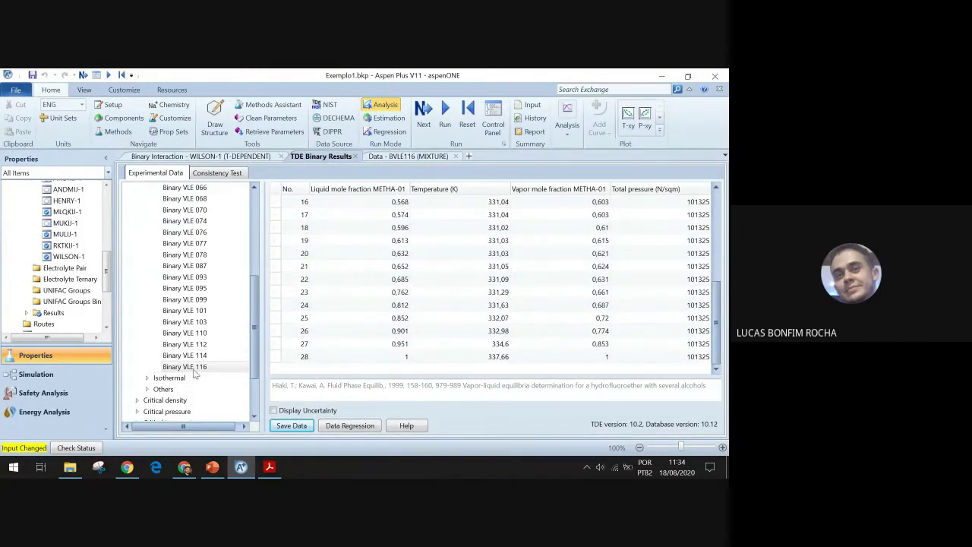
double_click(391, 386)
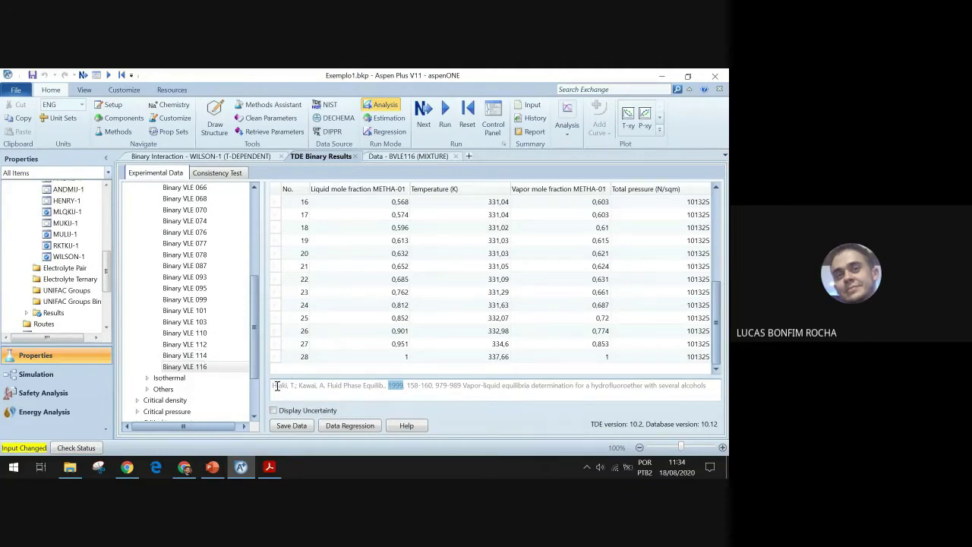
mouse_move(277, 386)
mouse_down()
mouse_move(714, 388)
mouse_move(269, 369)
mouse_up()
click(714, 388)
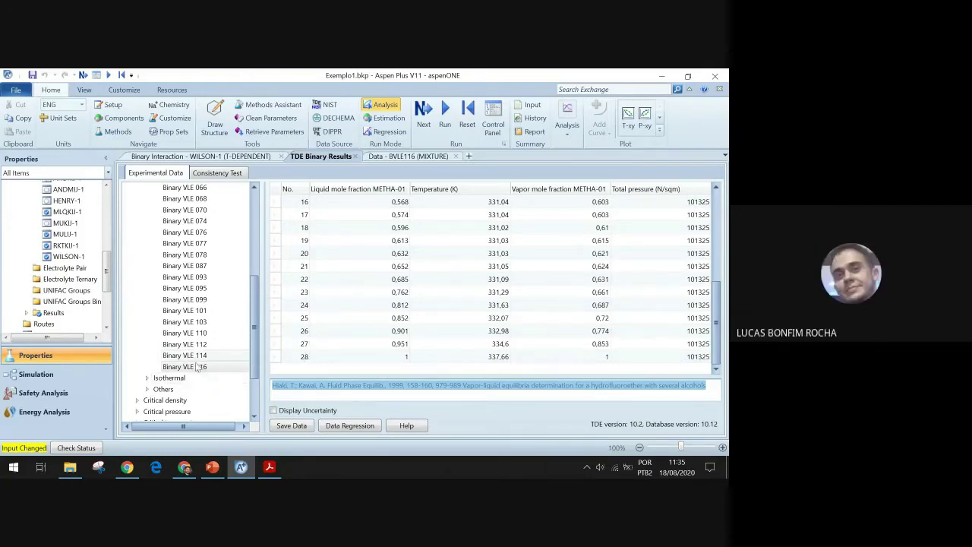
click(322, 389)
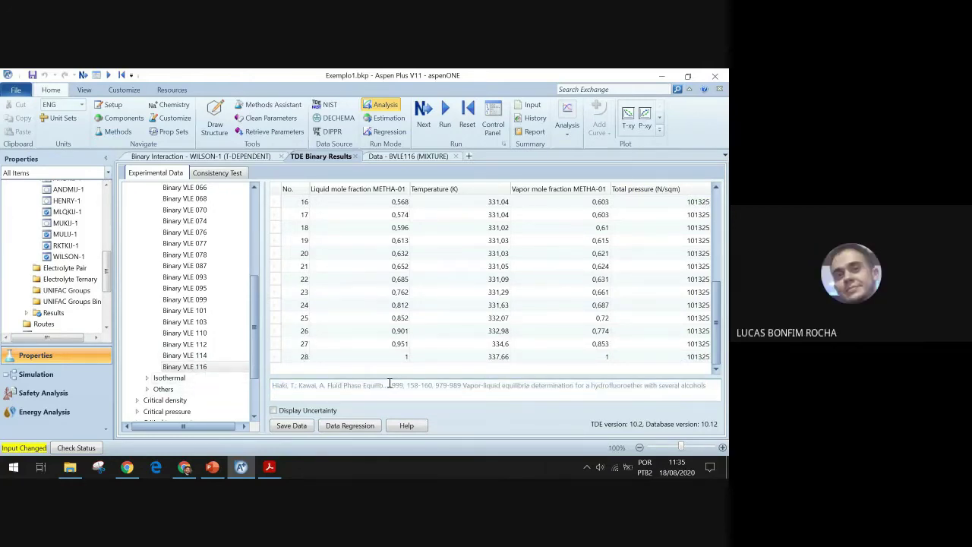
drag(389, 385, 407, 385)
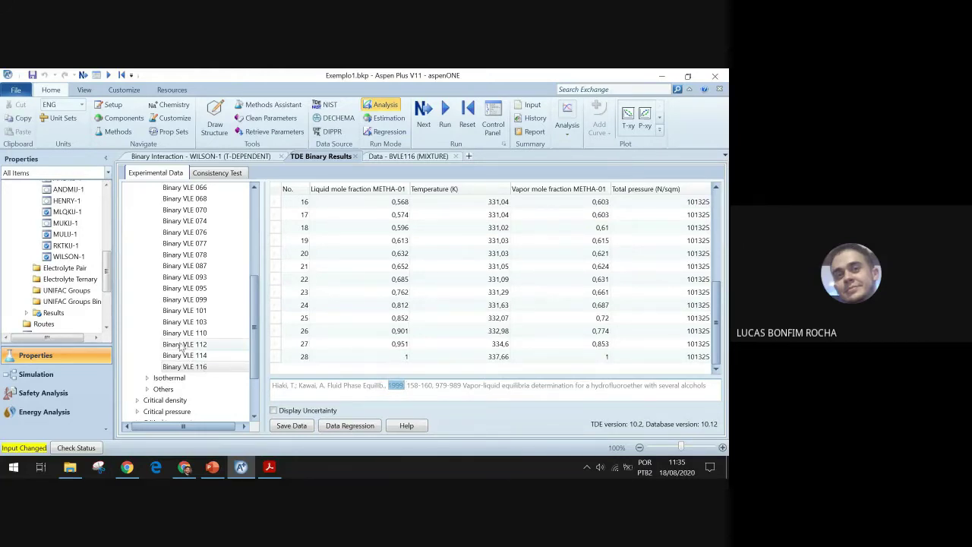
Step: Open the saved BVLE116 data set and plot its T-xy diagram with METHA-01 as the component
scroll(68, 297, up, 5)
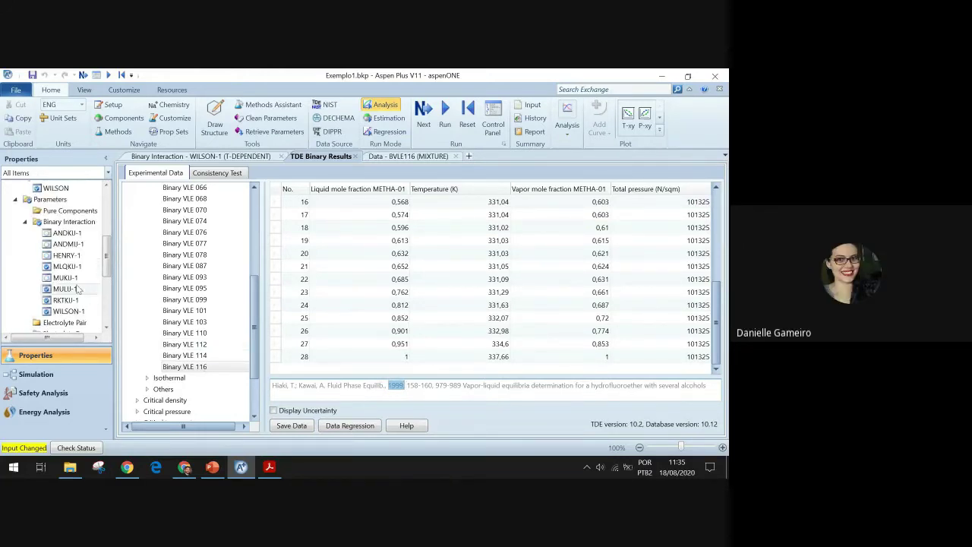
scroll(71, 302, down, 5)
scroll(56, 297, down, 3)
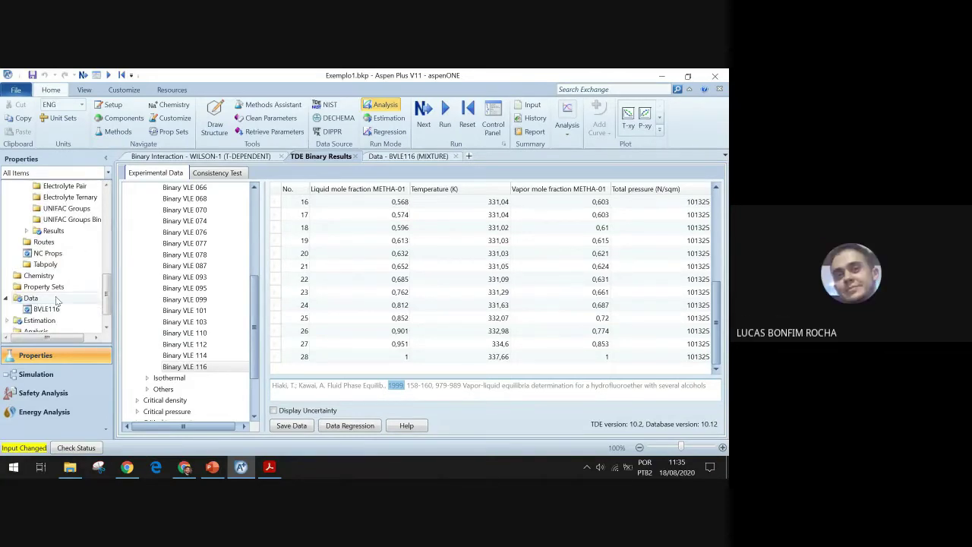
scroll(56, 297, down, 3)
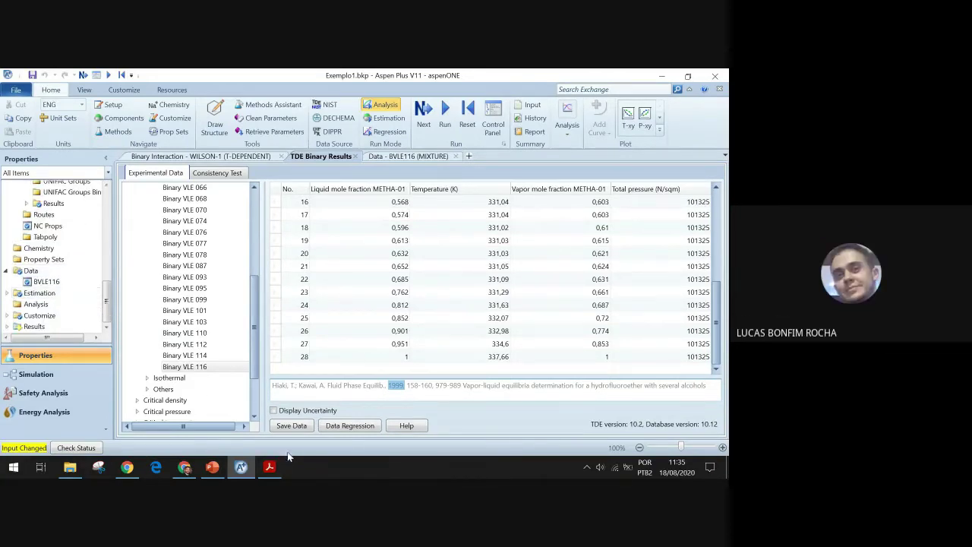
double_click(50, 282)
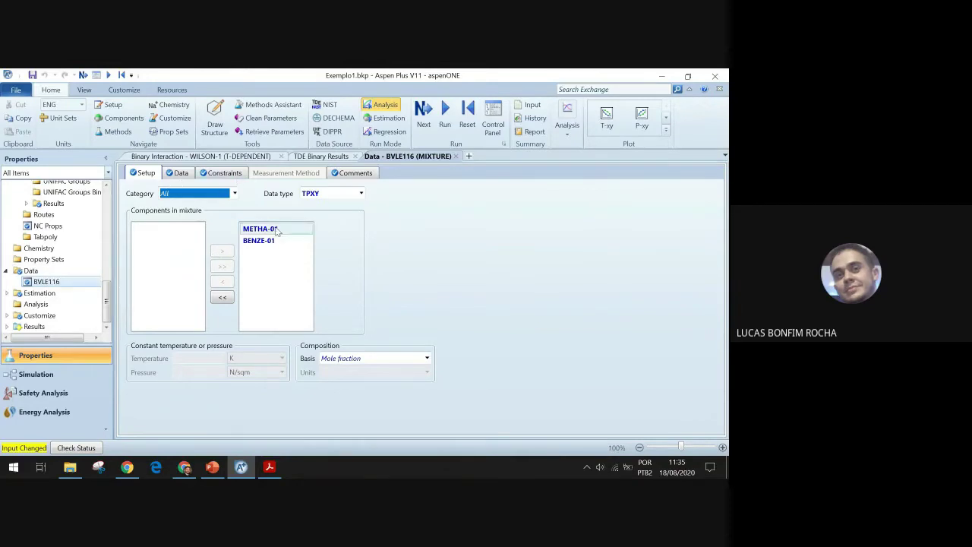
click(616, 122)
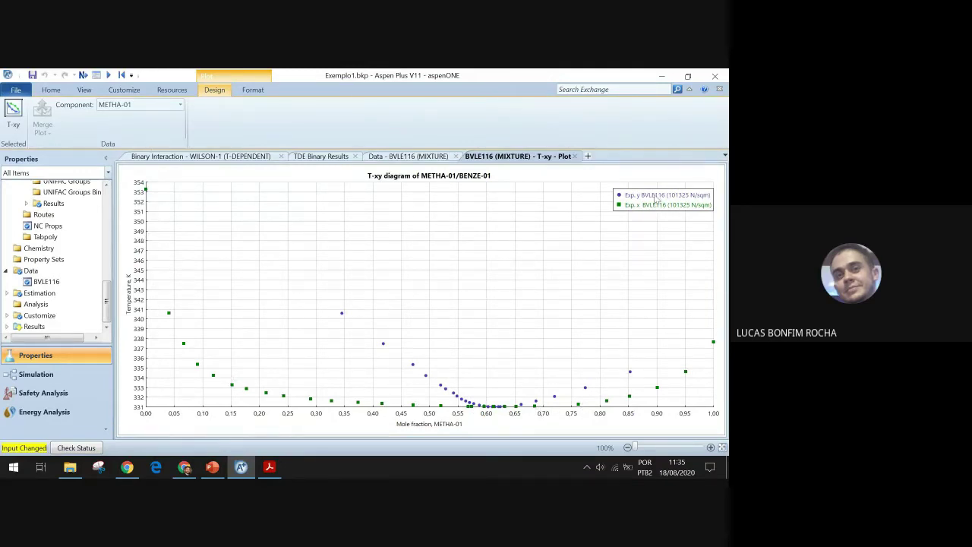
click(180, 105)
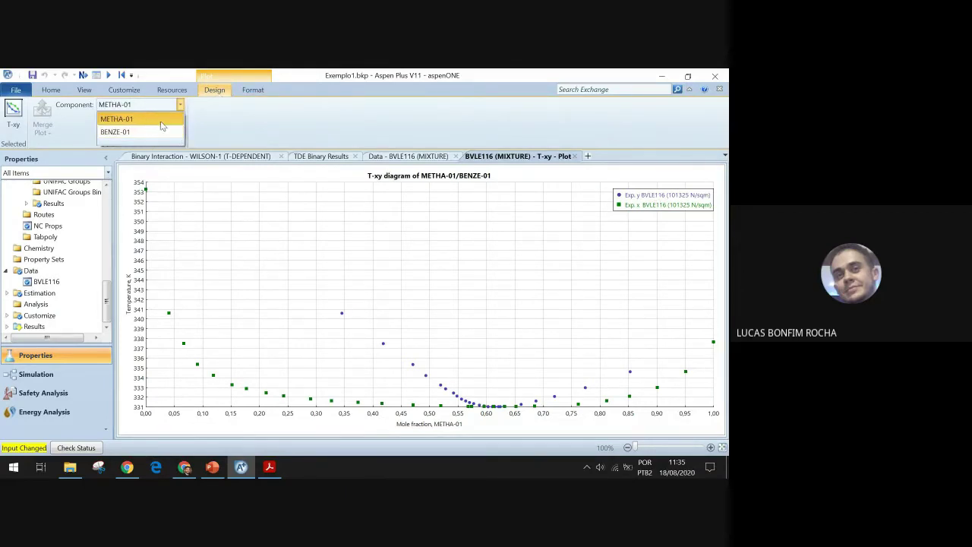
click(162, 122)
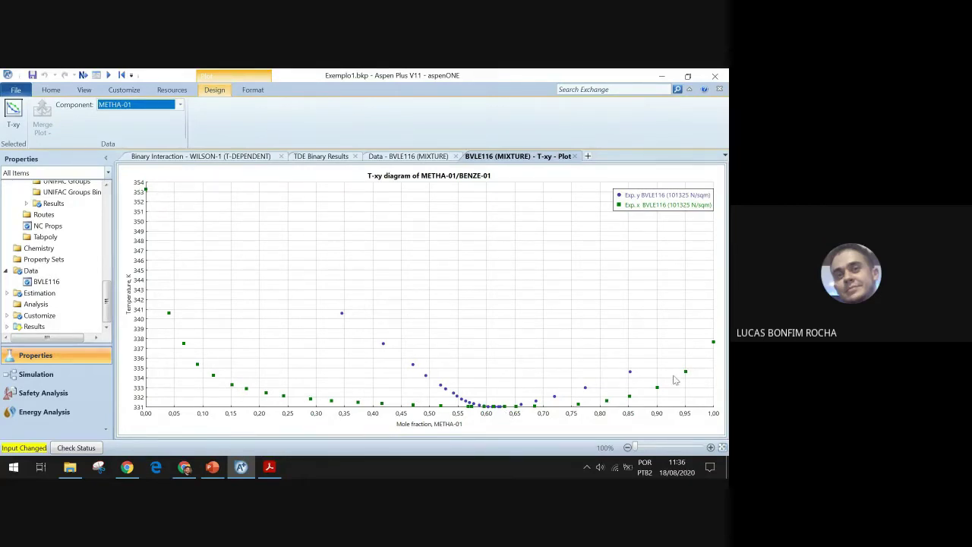
Step: Recheck the BVLE116 setup form and its T-xy plot, and close the WILSON-1 binary interaction form
double_click(44, 282)
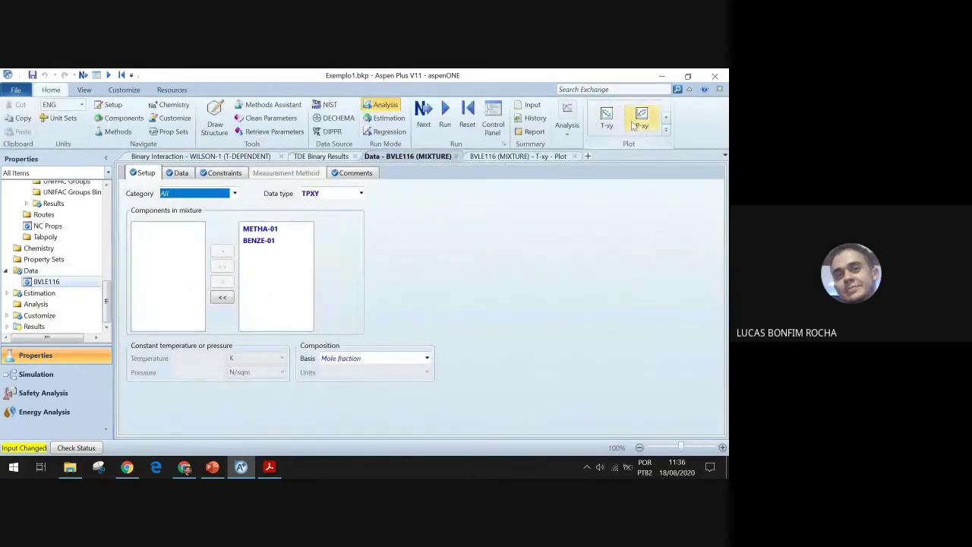
click(501, 158)
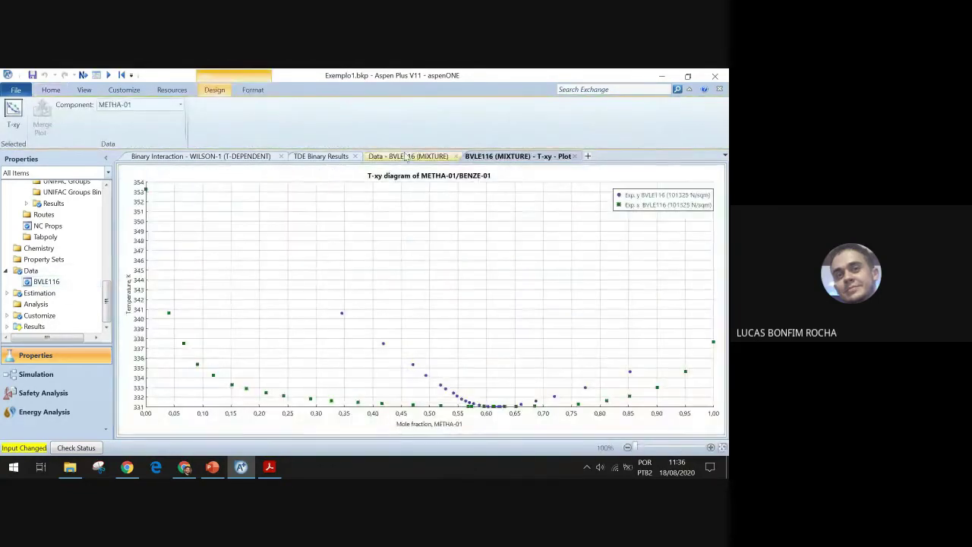
click(280, 156)
click(257, 157)
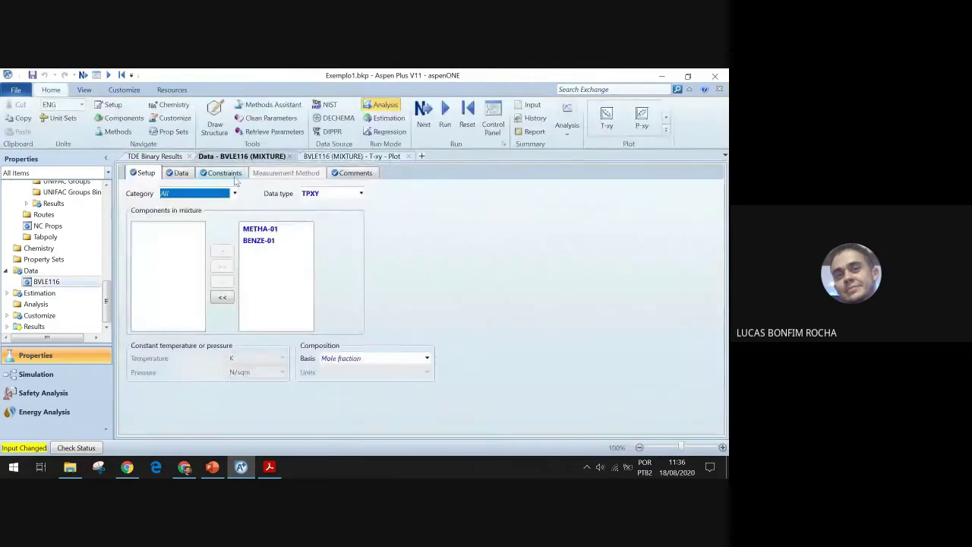
click(60, 305)
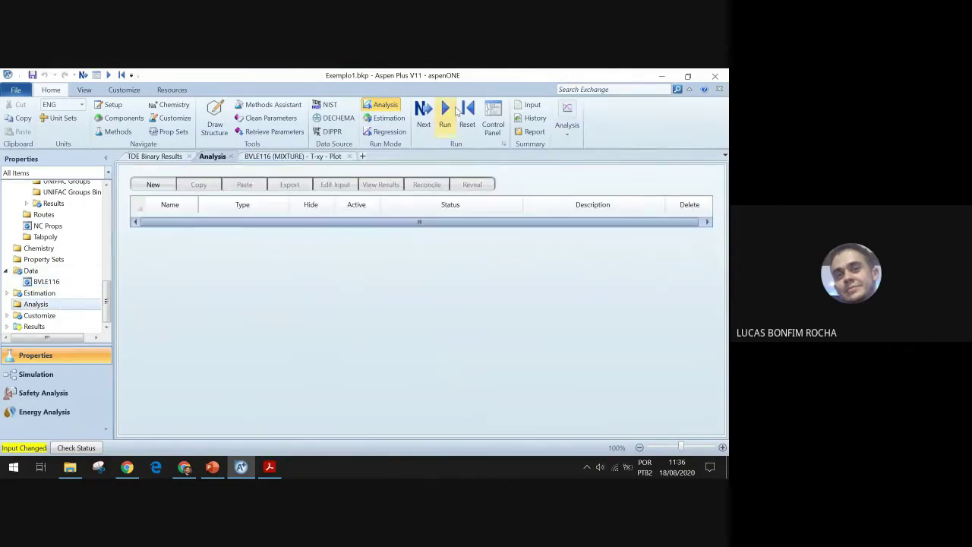
click(152, 185)
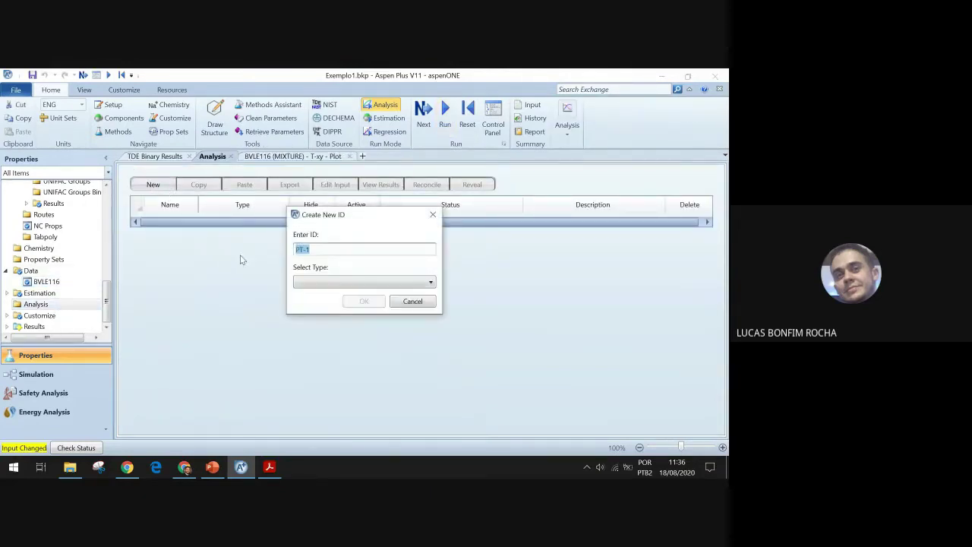
click(362, 284)
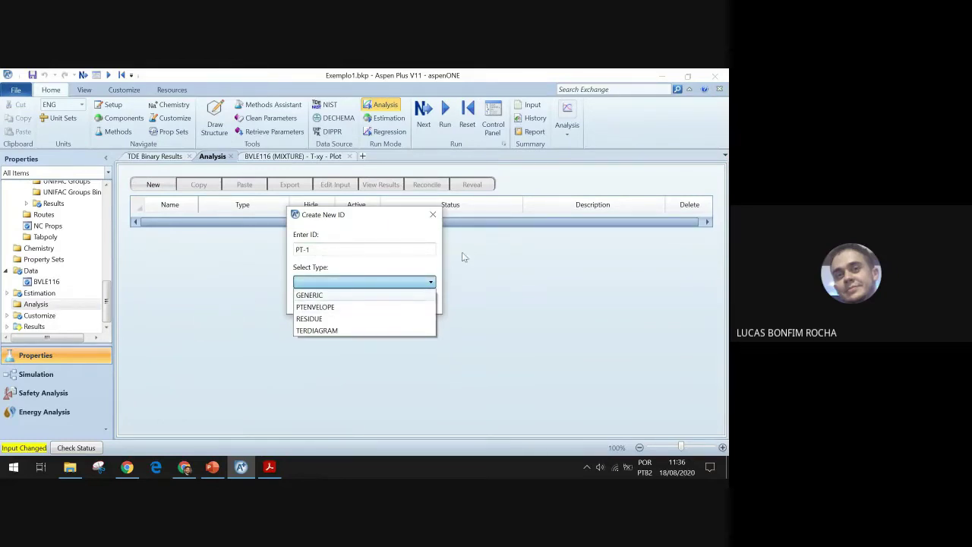
click(433, 215)
click(433, 216)
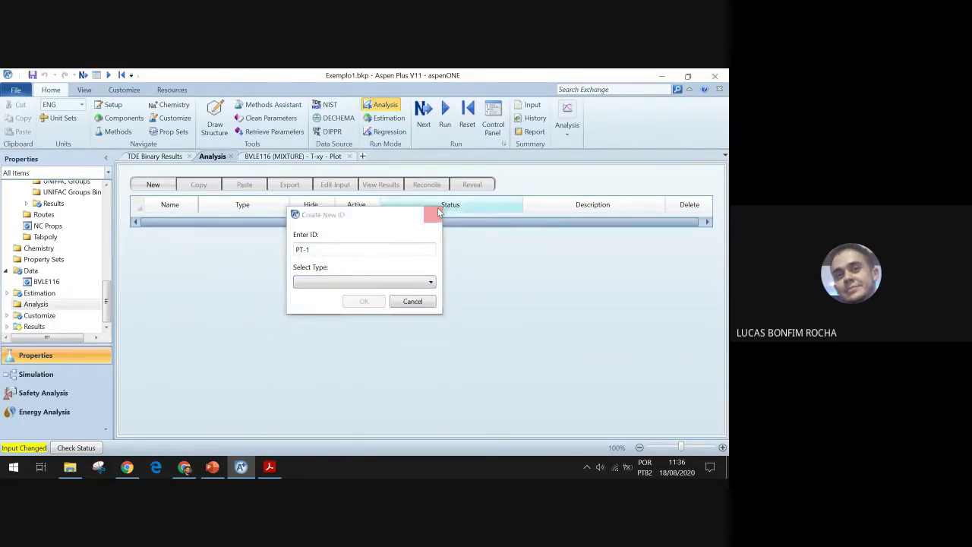
Step: Run the property calculation and create a new Binary analysis
click(446, 117)
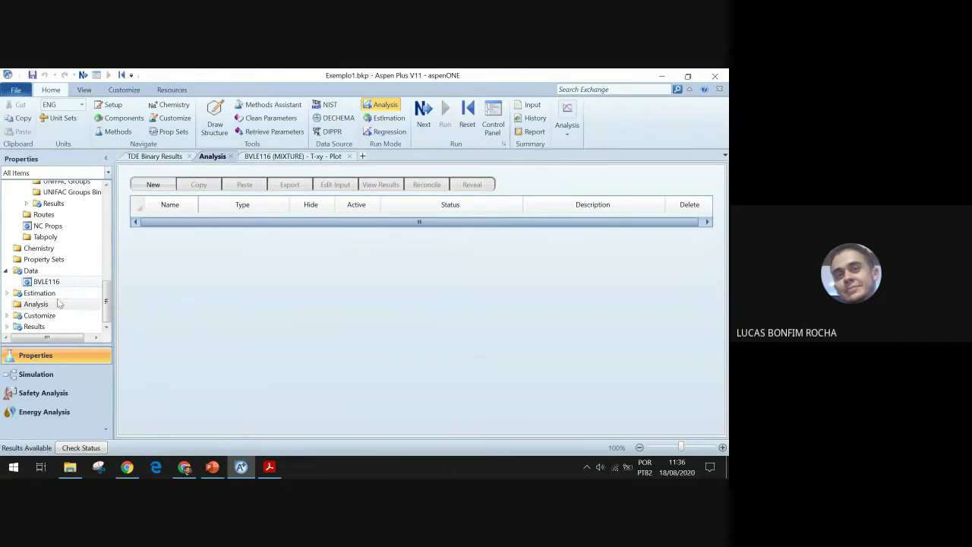
click(567, 131)
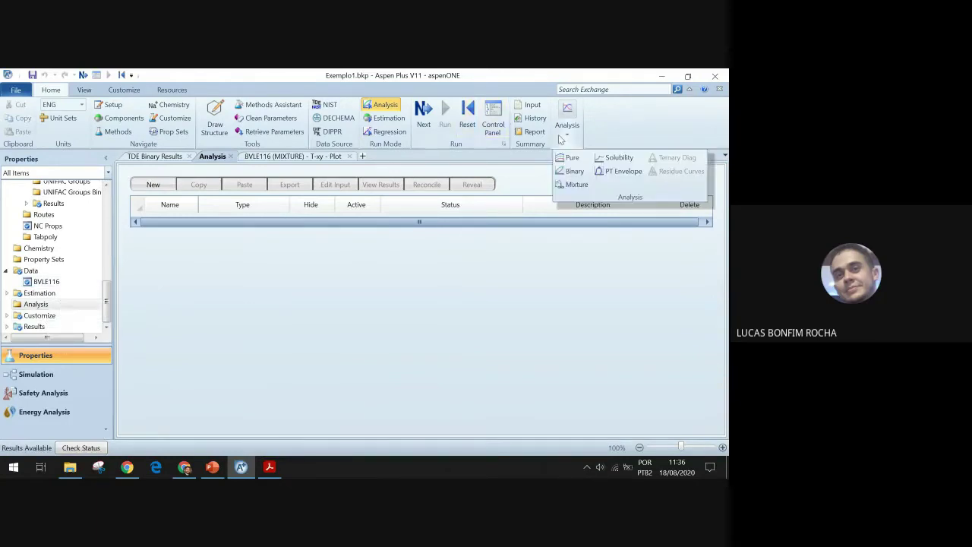
click(575, 174)
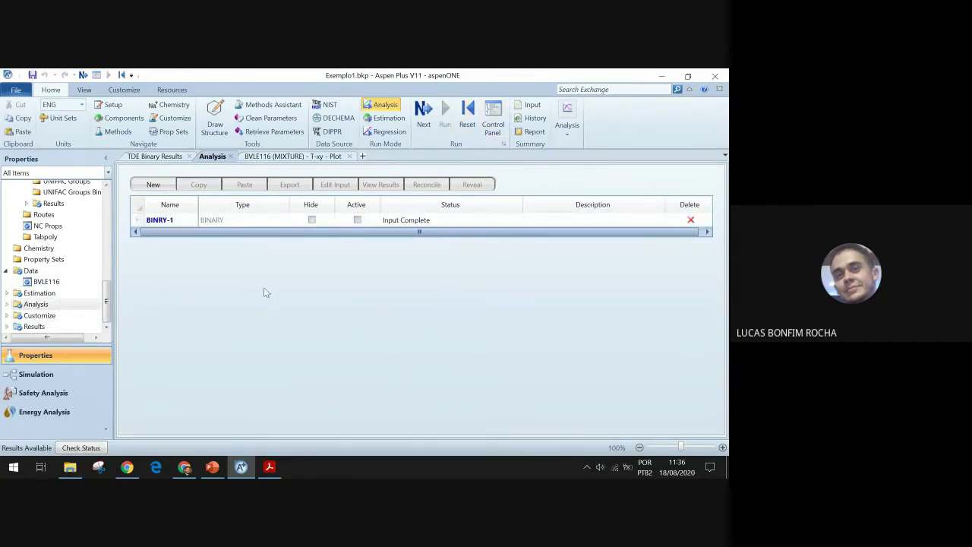
Step: Open the BINRY-1 analysis input and check the property method in its calculation options
click(161, 220)
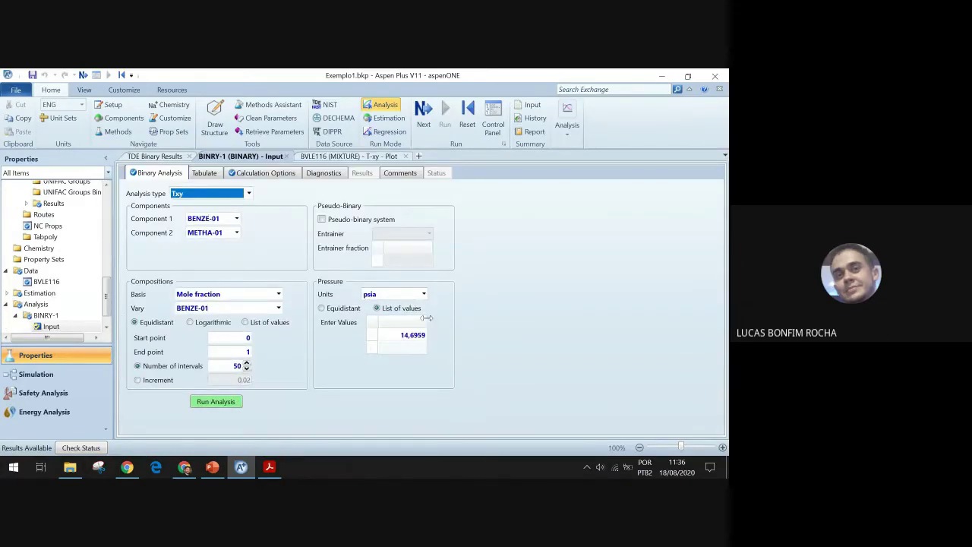
click(257, 174)
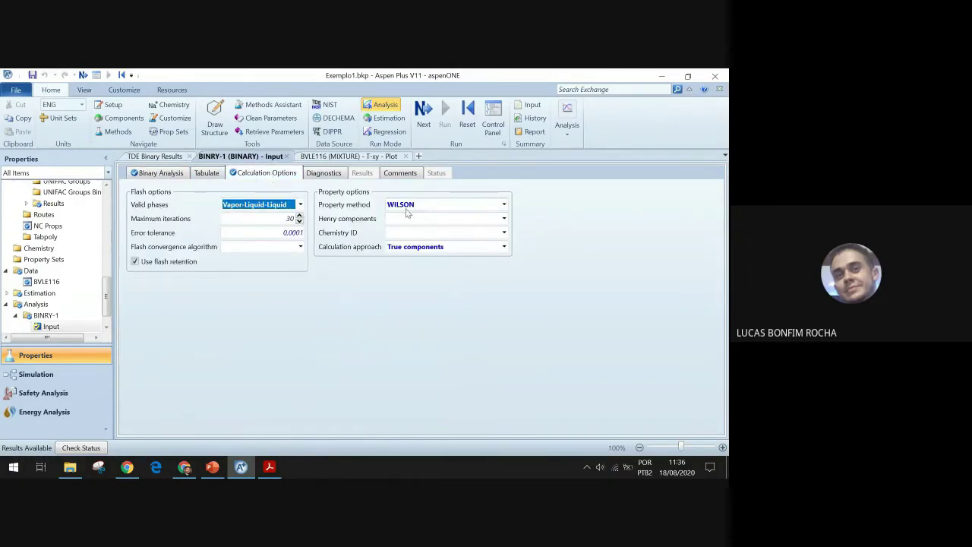
click(160, 173)
Step: Set component 1 to METHA-01 and component 2 to BENZE-01, and vary the METHA-01 mole fraction
click(236, 219)
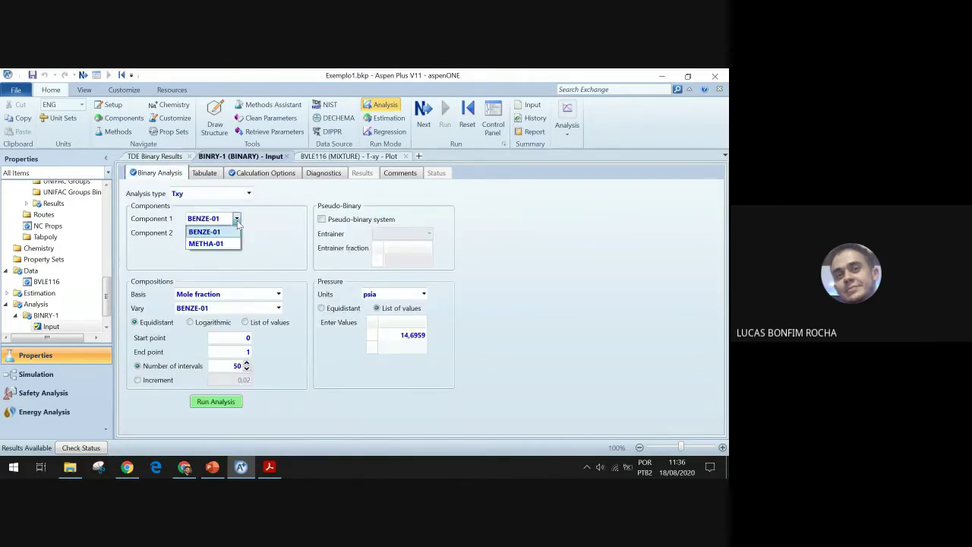
click(227, 244)
click(237, 232)
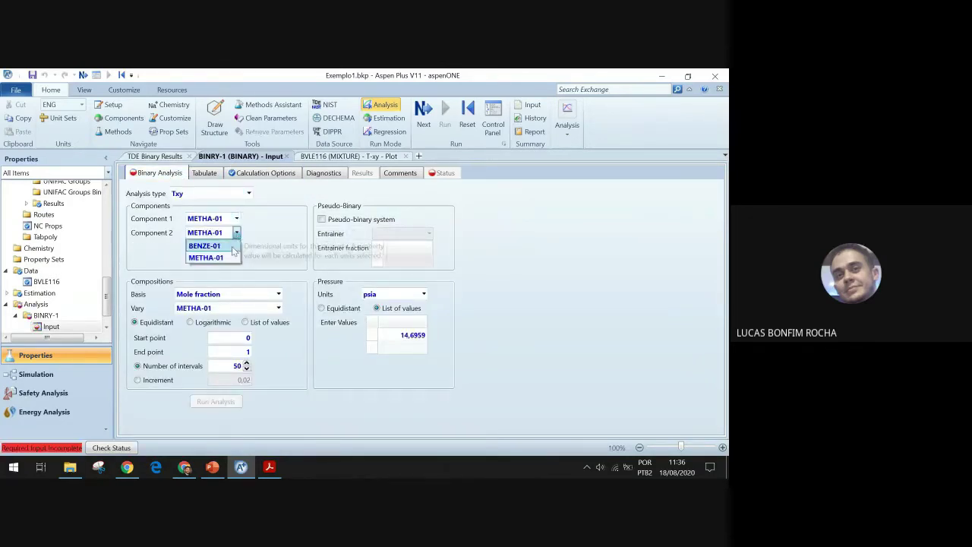
click(228, 244)
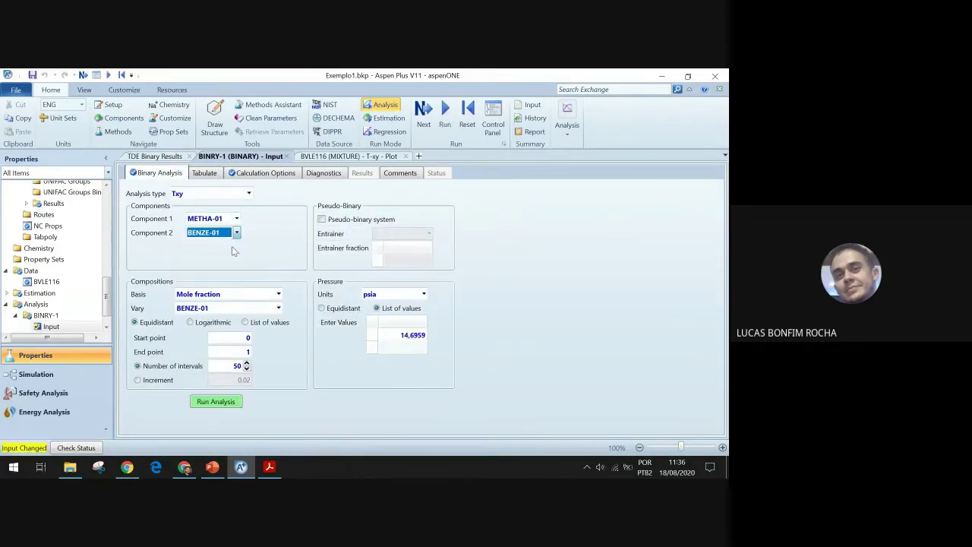
click(278, 309)
click(272, 323)
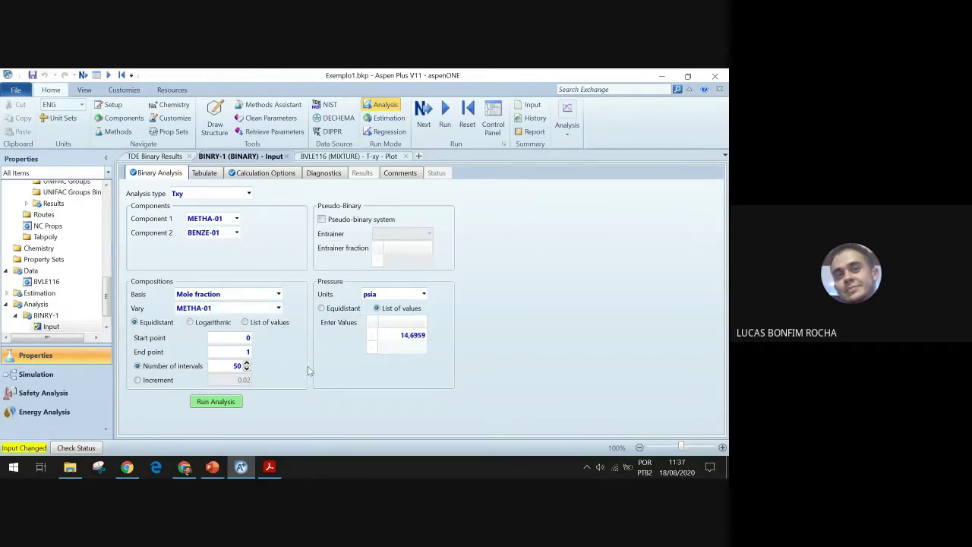
Step: Check the pressure units, keep psia, and run the BINRY-1 Txy analysis
click(423, 294)
click(490, 284)
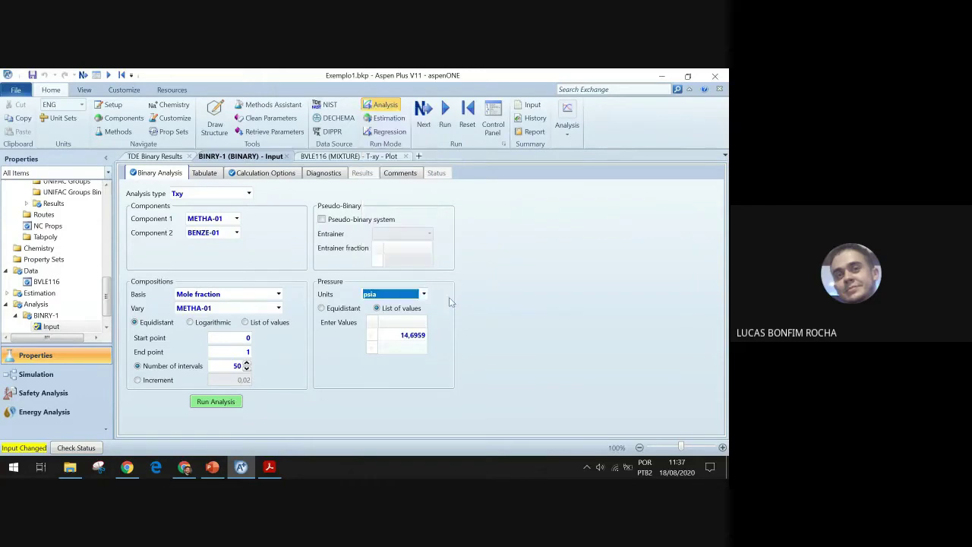
click(203, 406)
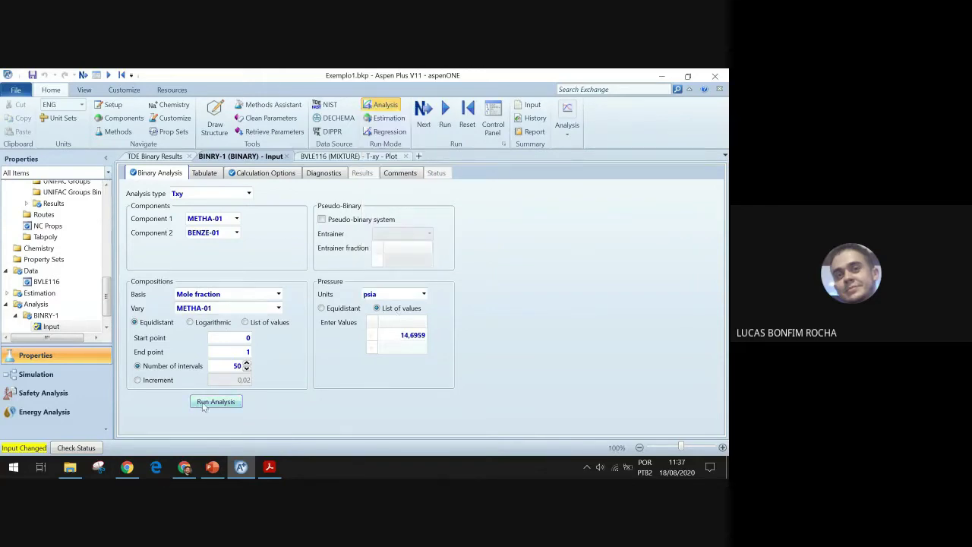
click(205, 405)
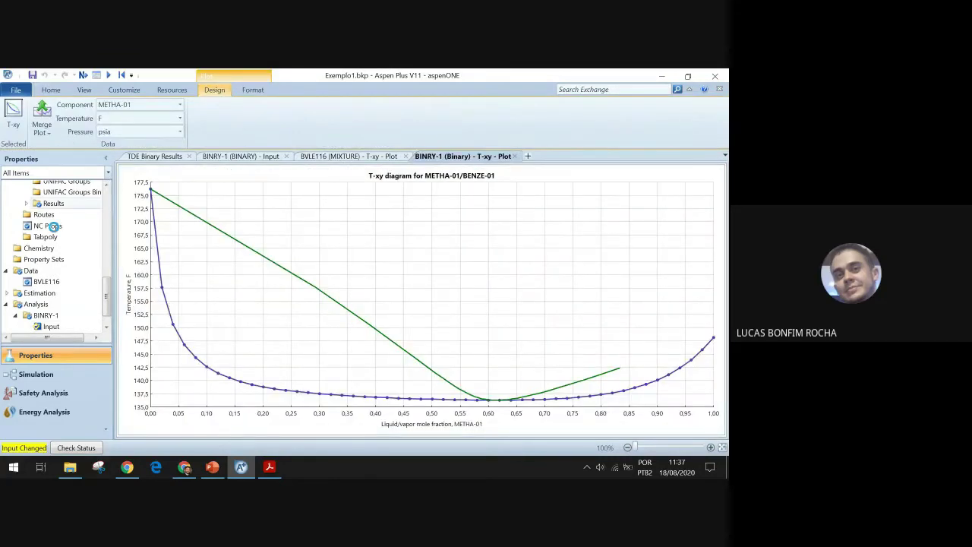
Step: Change the temperature unit of the BINRY-1 T-xy plot to K
scroll(53, 226, up, 2)
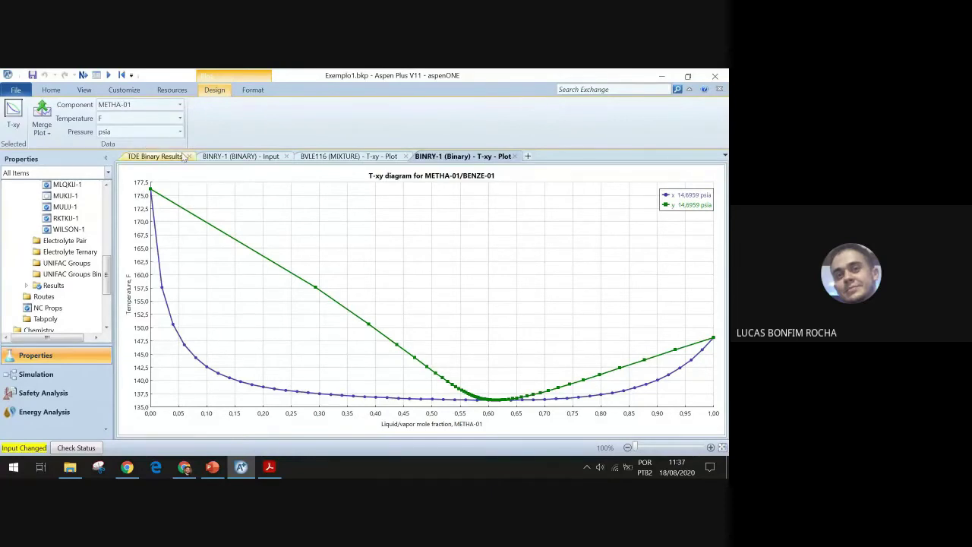
click(181, 120)
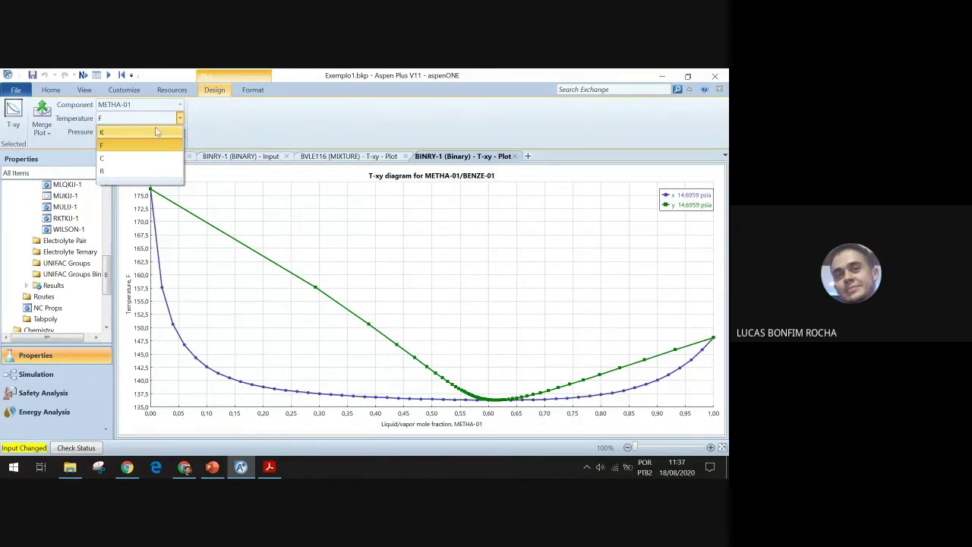
click(127, 130)
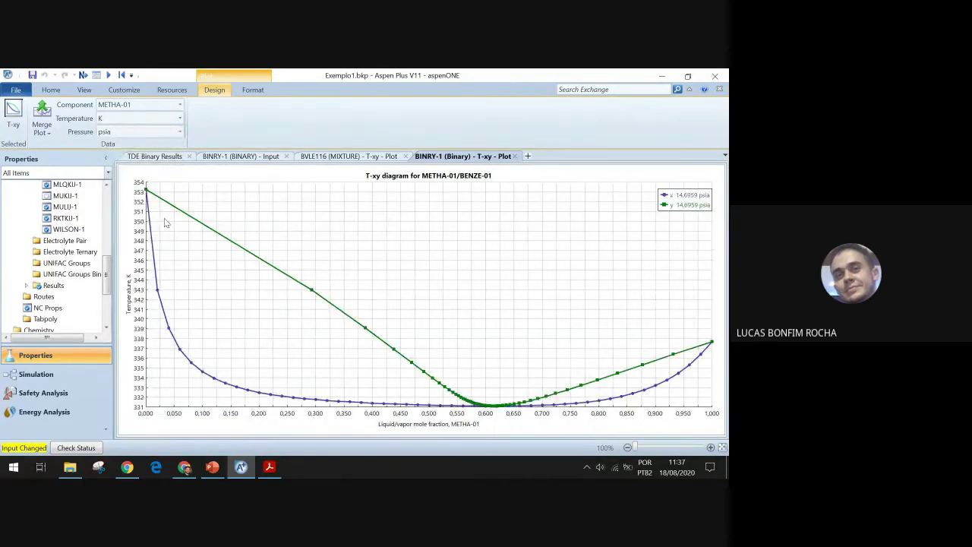
Step: Compare the calculated BINRY-1 T-xy plot with the experimental BVLE116 T-xy plot
click(324, 157)
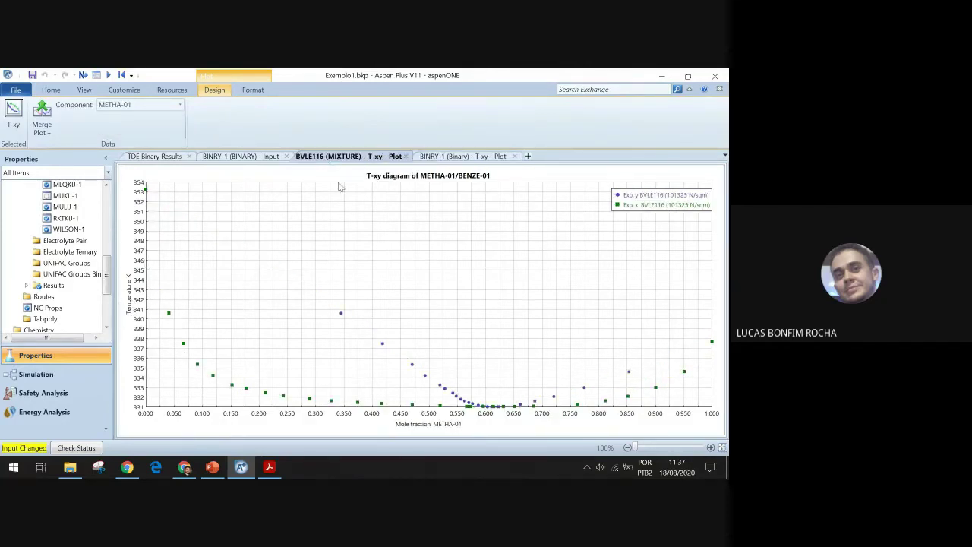
click(437, 157)
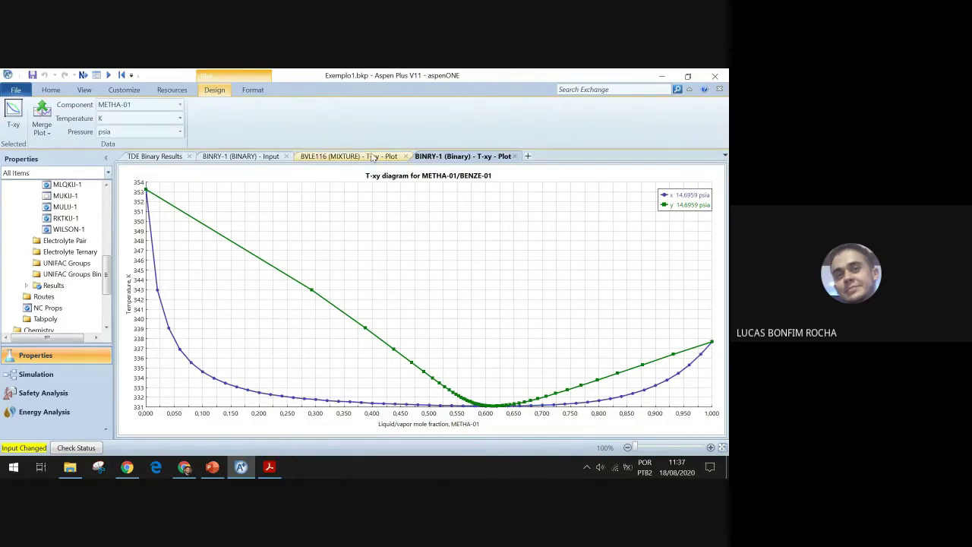
click(345, 157)
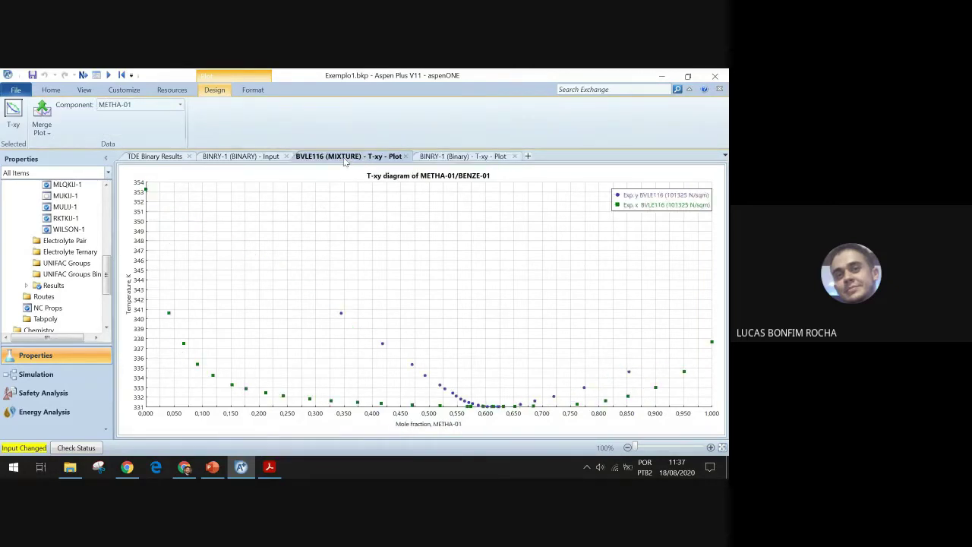
click(460, 156)
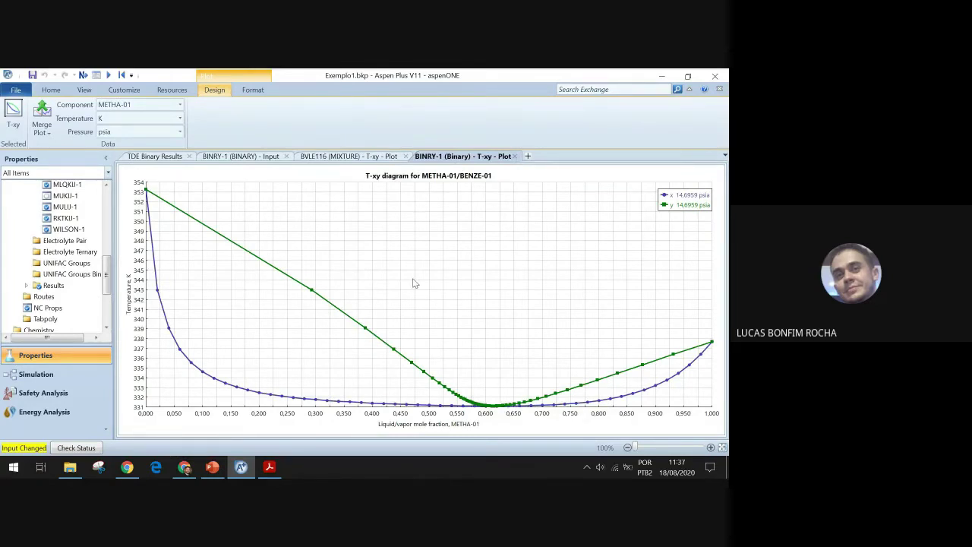
right_click(379, 310)
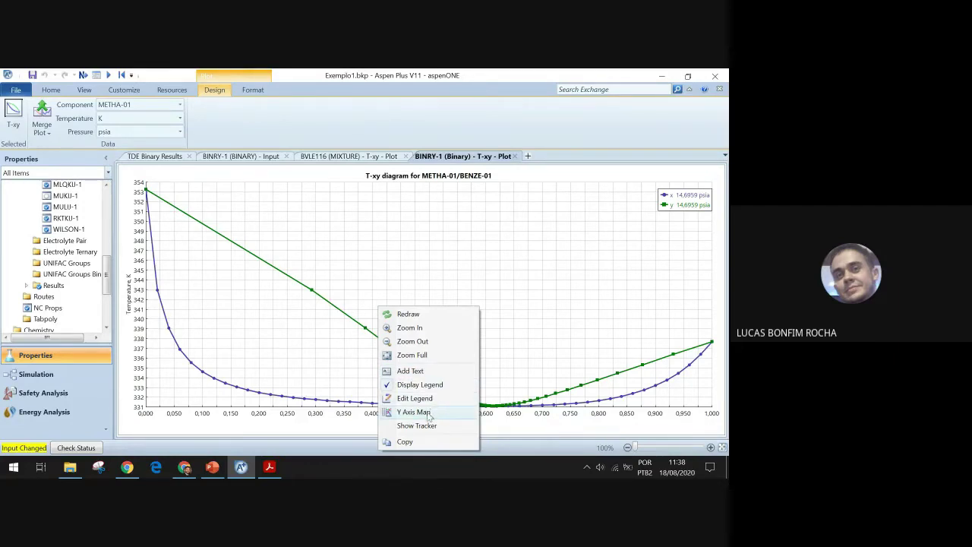
click(530, 304)
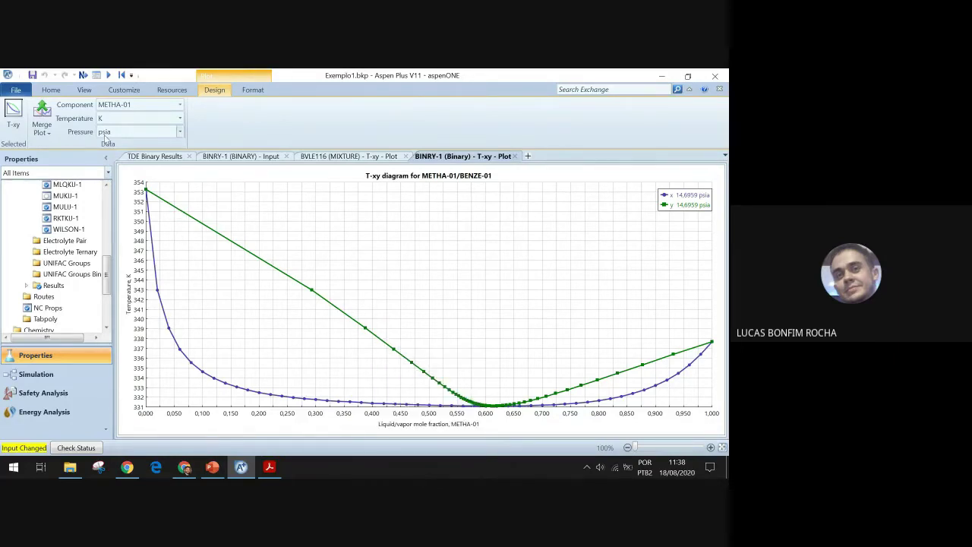
click(349, 156)
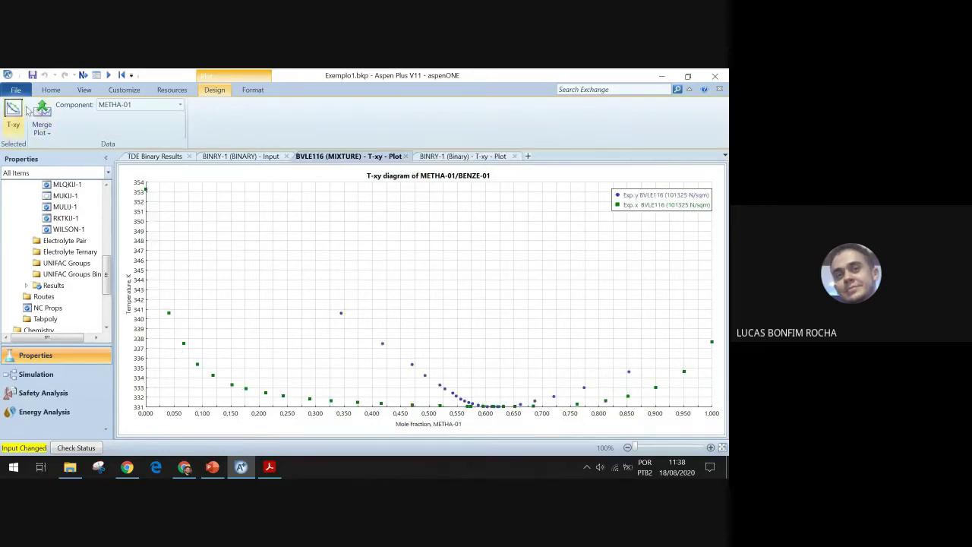
click(436, 156)
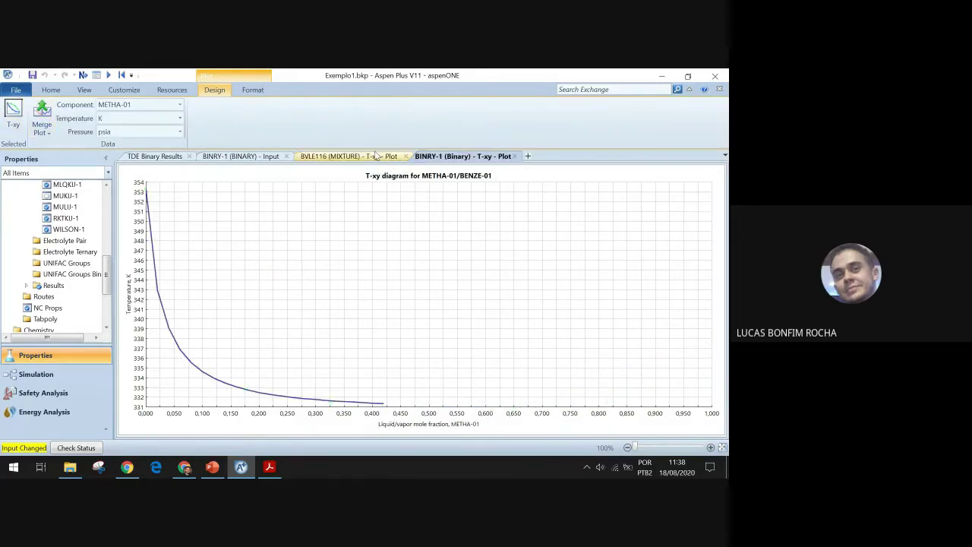
click(359, 158)
click(428, 158)
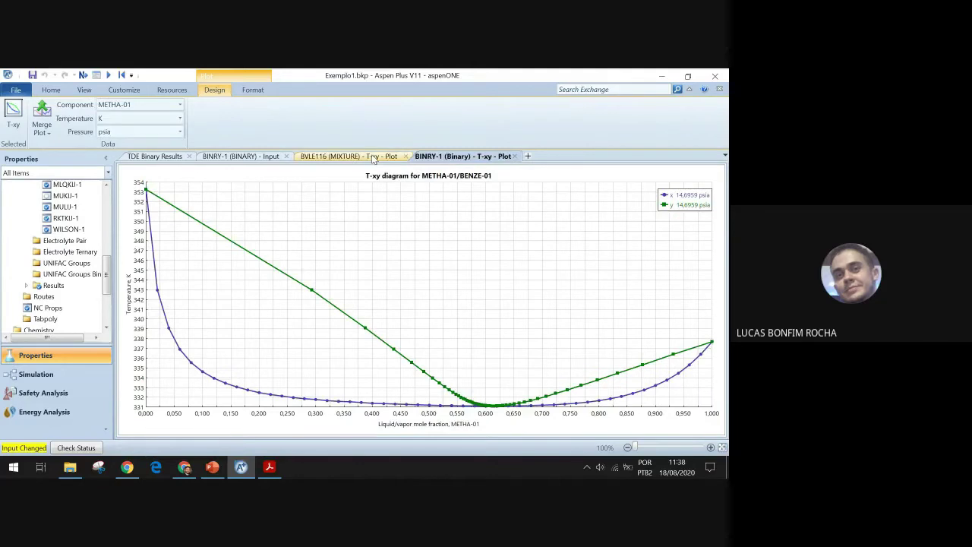
Step: Merge the BINRY-1 curves into the BVLE116 T-xy plot and map all curves to a single Y axis
click(44, 135)
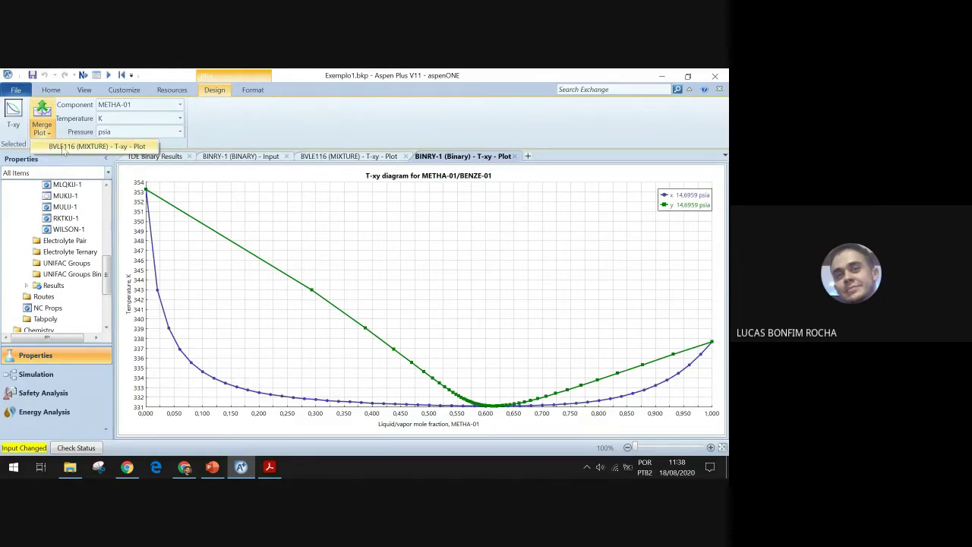
click(64, 148)
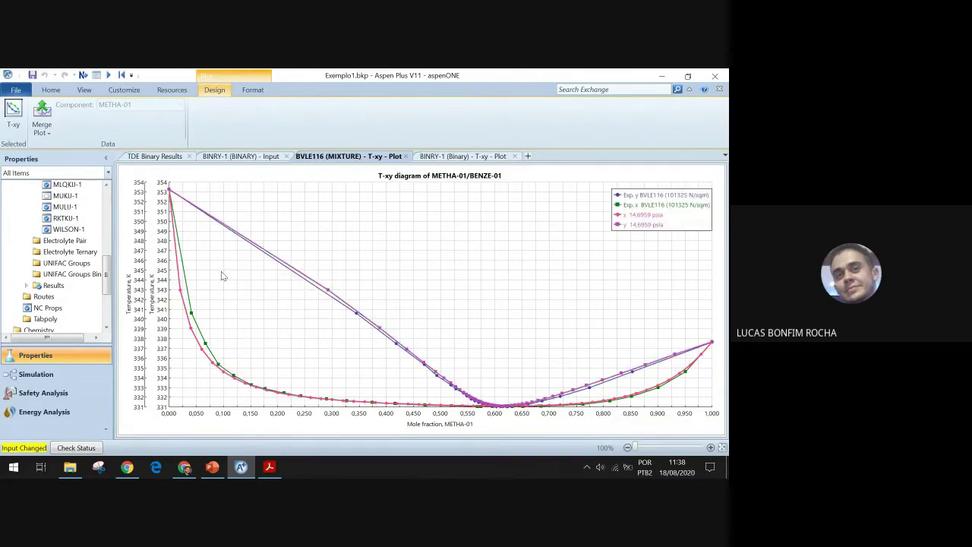
right_click(292, 299)
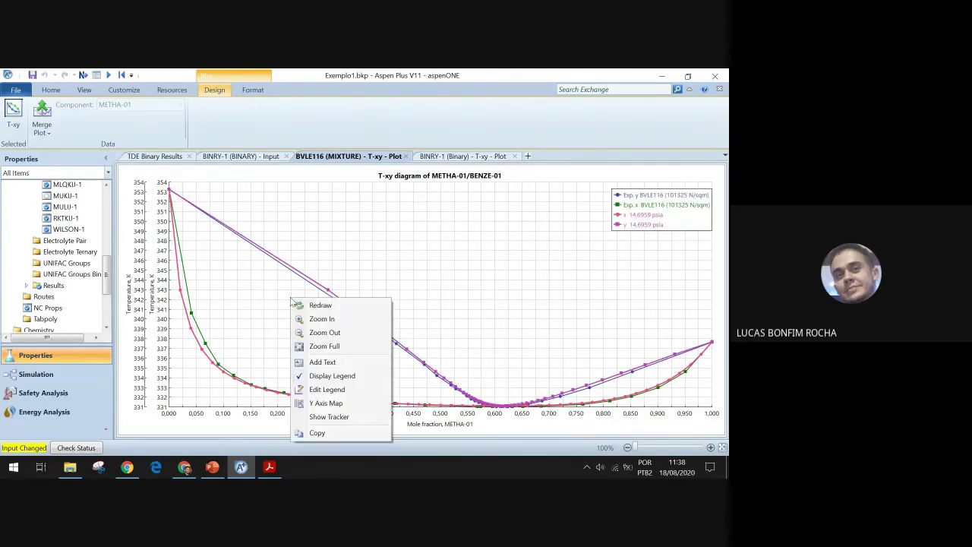
click(326, 403)
click(271, 169)
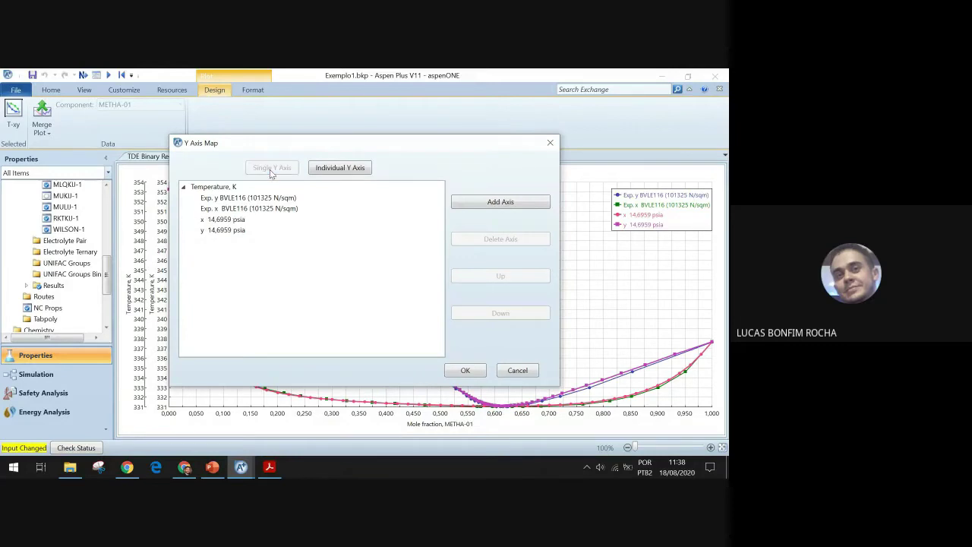
click(465, 371)
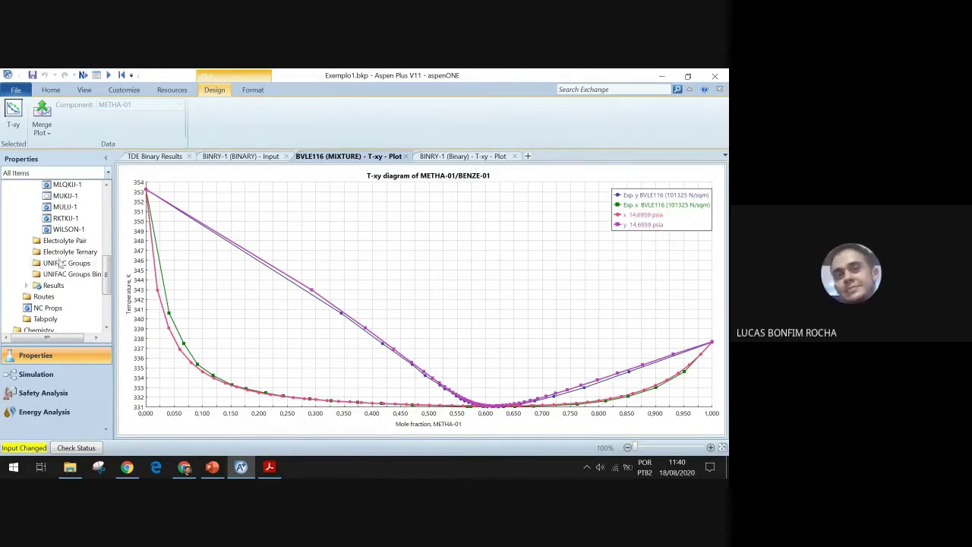
Step: Switch to the PowerPoint slides and review the task of verifying the PENG-ROBINSON model for the methanol-benzene system
scroll(59, 261, up, 4)
scroll(60, 261, up, 2)
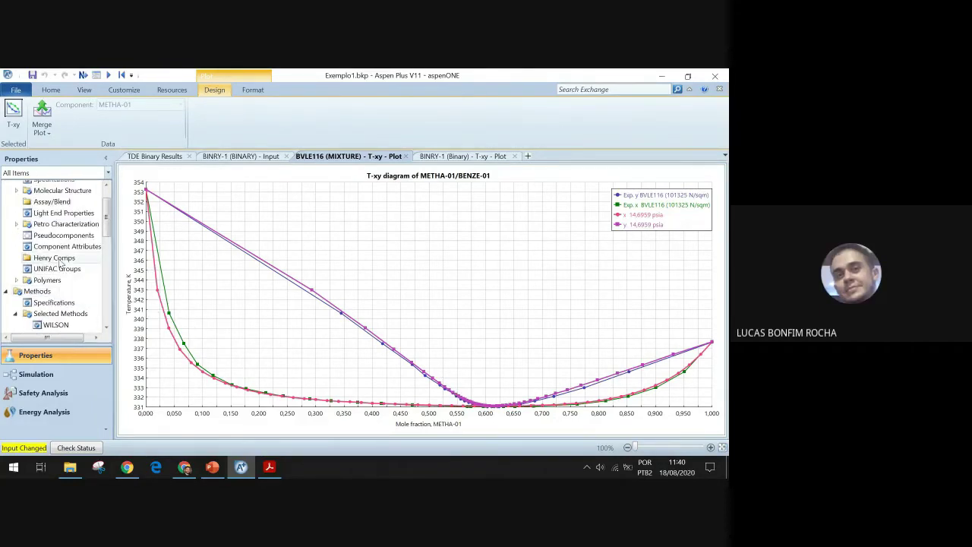
scroll(61, 262, up, 2)
click(207, 470)
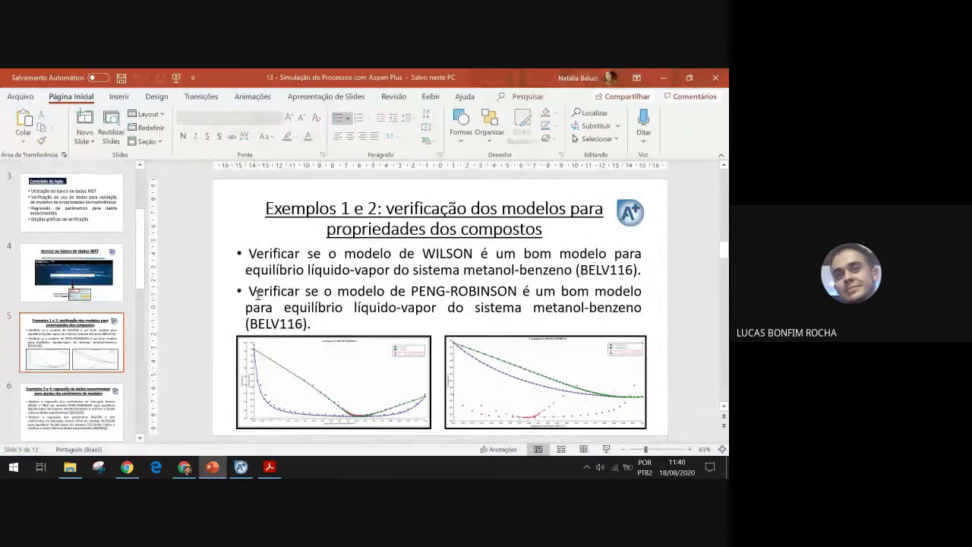
drag(249, 292, 324, 324)
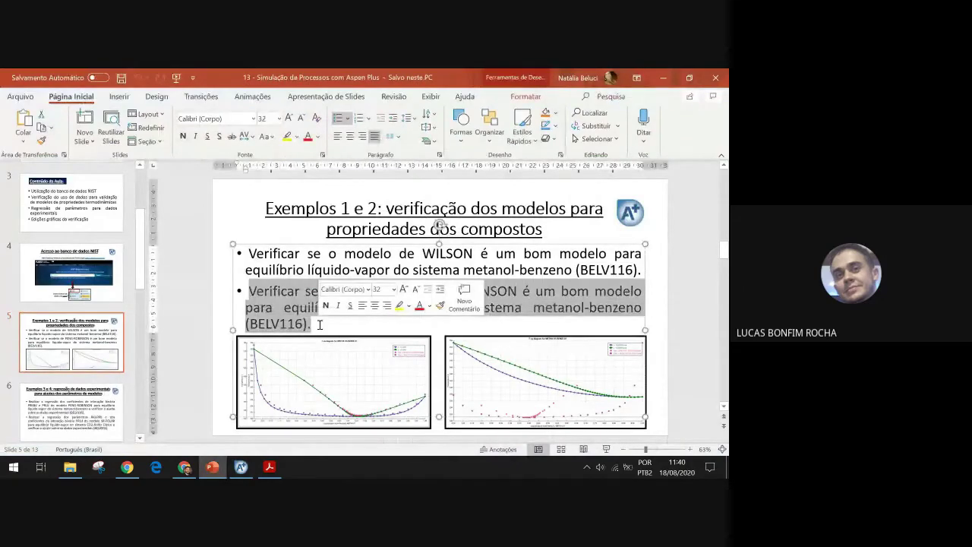
click(225, 437)
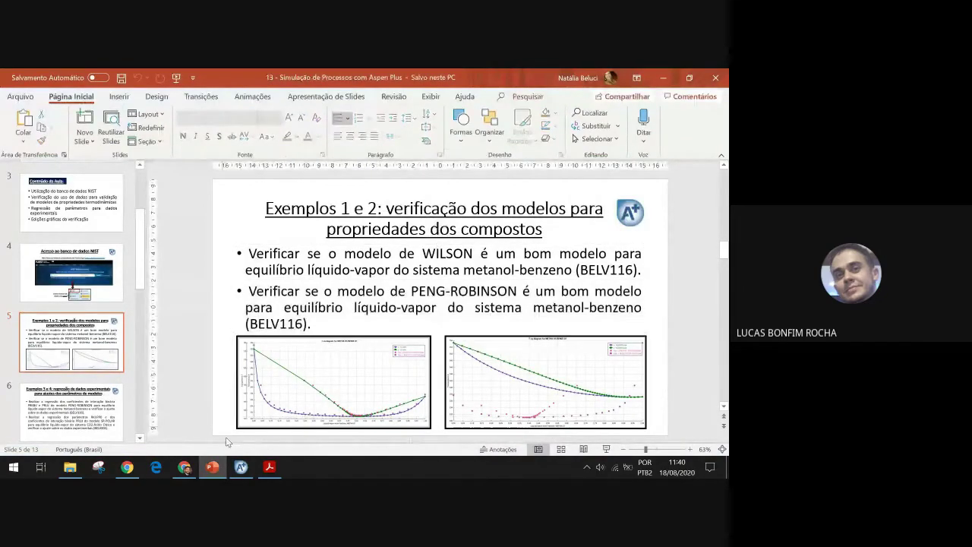
Step: Switch back to Aspen Plus and open the WILSON entry under the selected methods to view its routes
click(241, 467)
scroll(47, 278, down, 1)
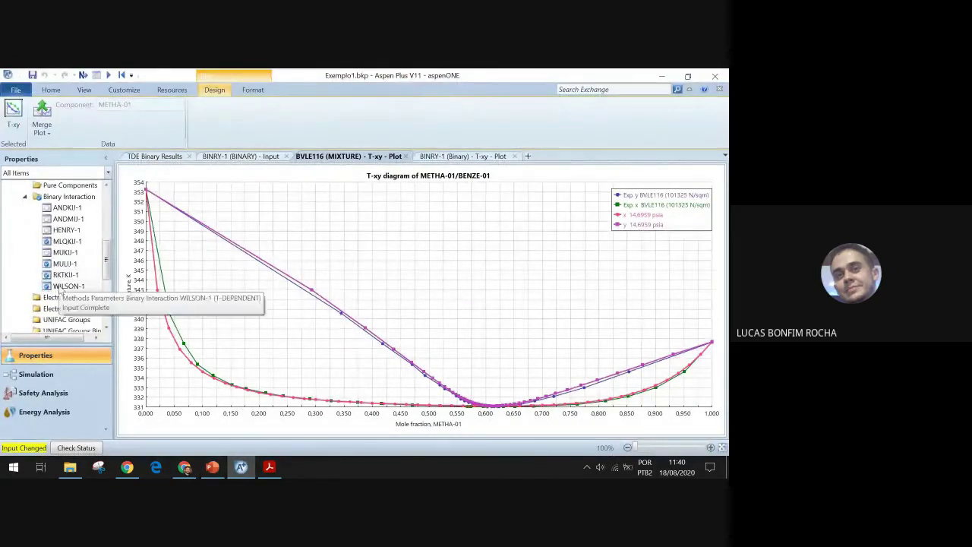
scroll(61, 293, up, 2)
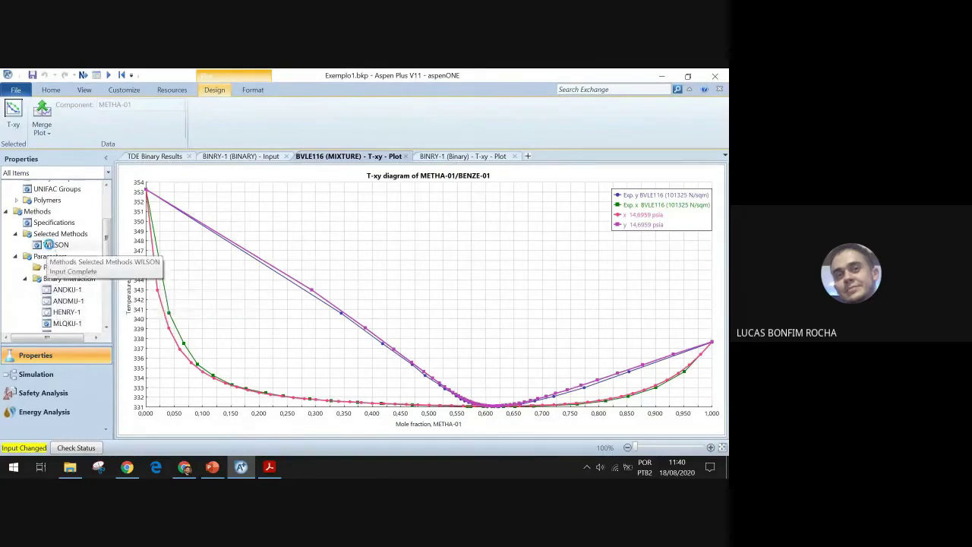
click(51, 246)
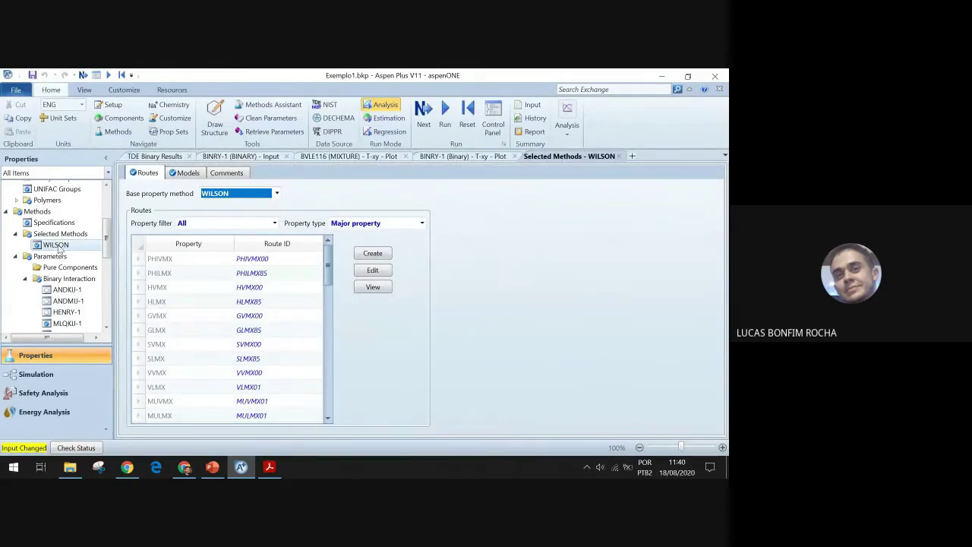
scroll(57, 250, down, 5)
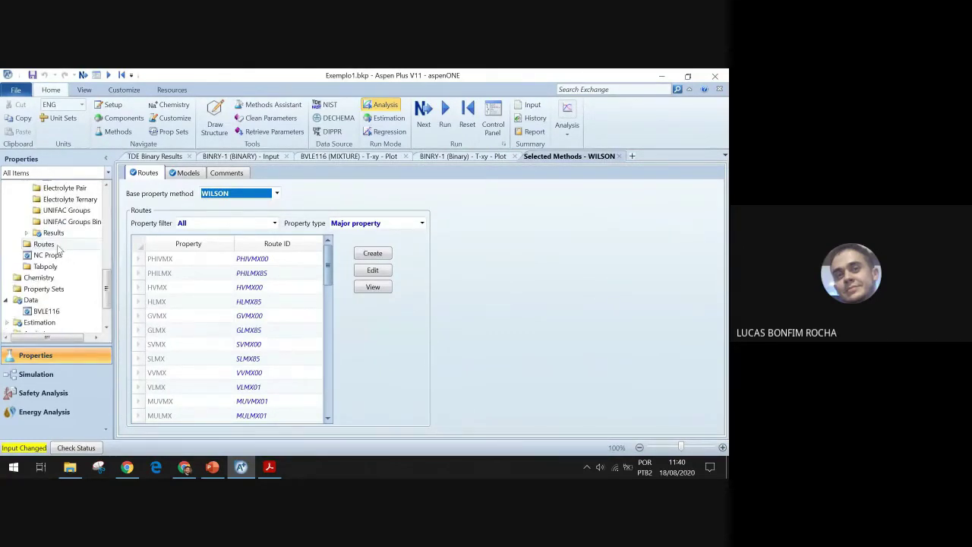
scroll(57, 249, down, 2)
scroll(65, 266, up, 7)
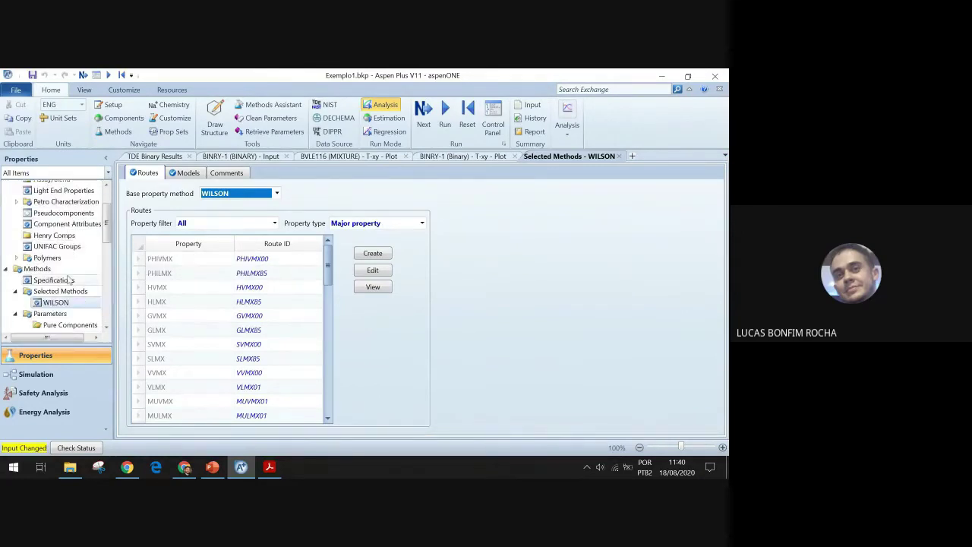
Step: Change the base property method in the global method specifications to PENG-ROB
scroll(68, 281, up, 3)
scroll(67, 283, down, 2)
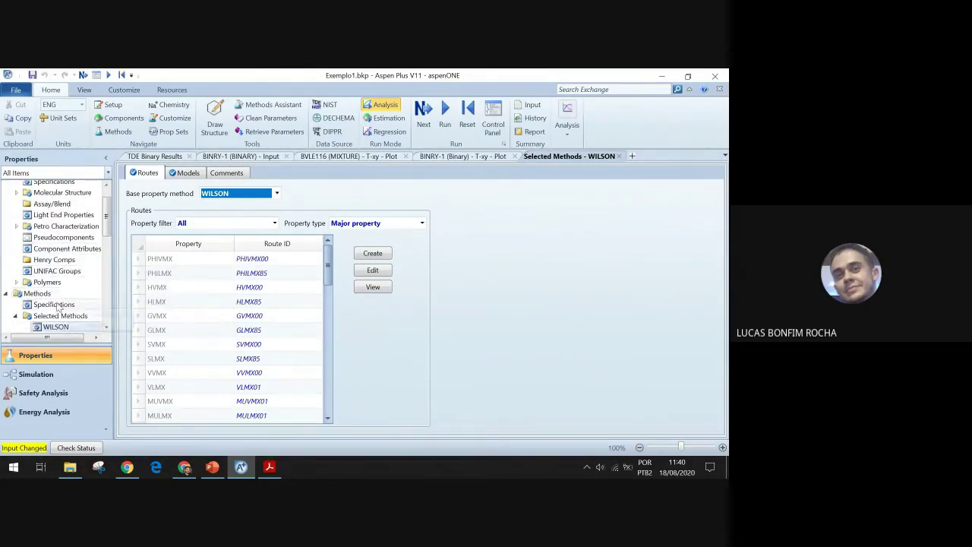
scroll(58, 304, up, 2)
scroll(56, 307, down, 3)
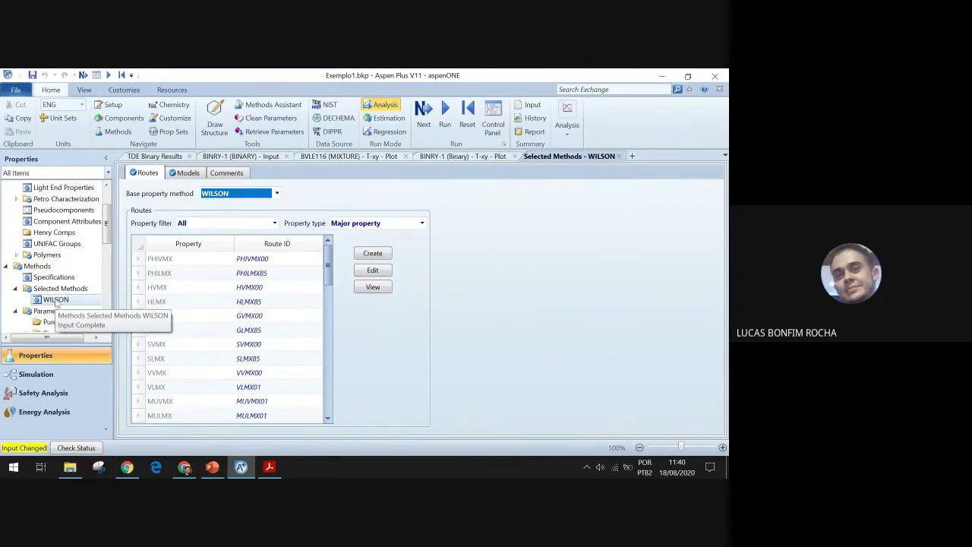
scroll(56, 304, down, 2)
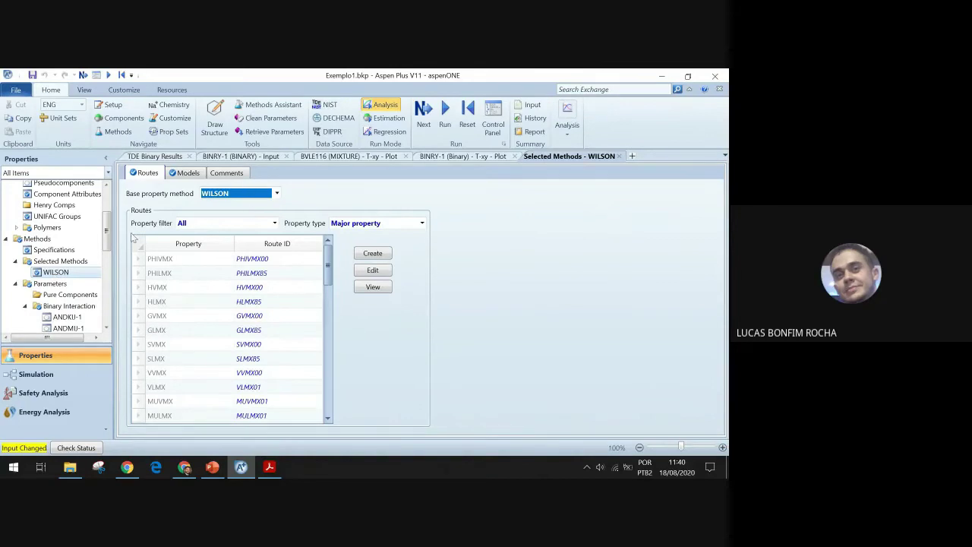
click(68, 250)
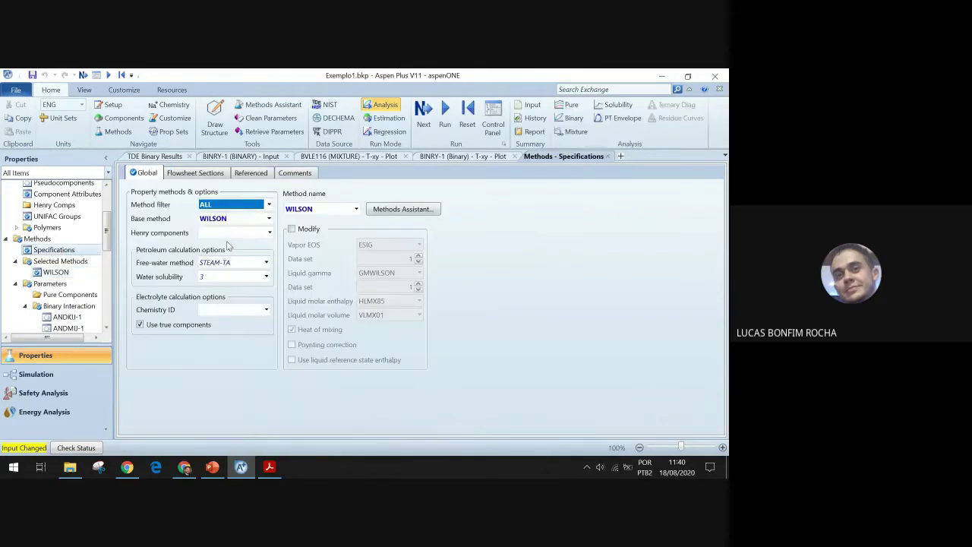
click(268, 219)
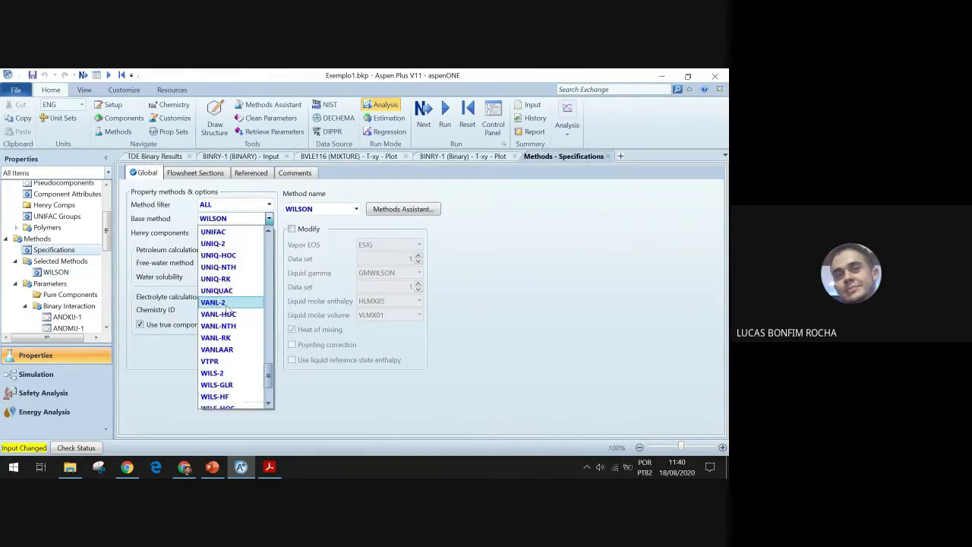
scroll(228, 310, up, 10)
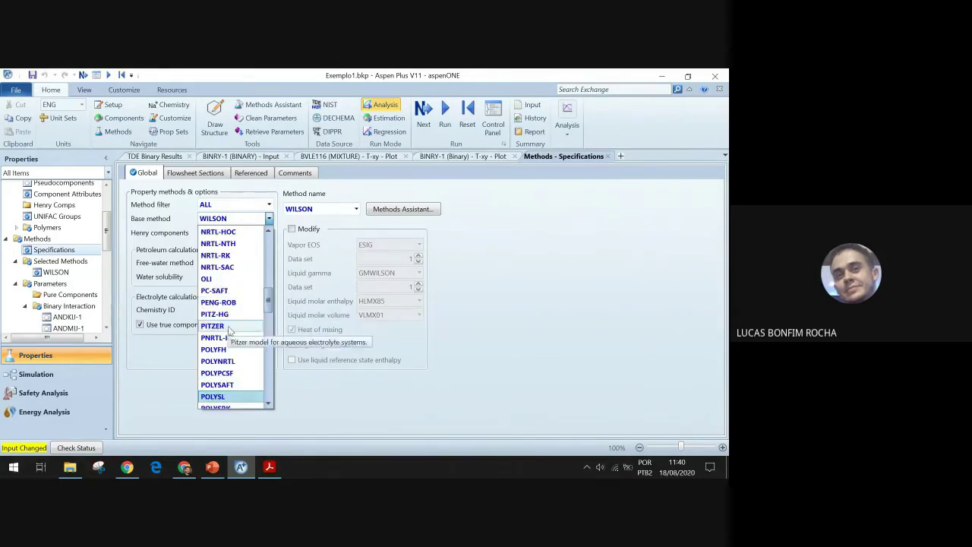
click(220, 303)
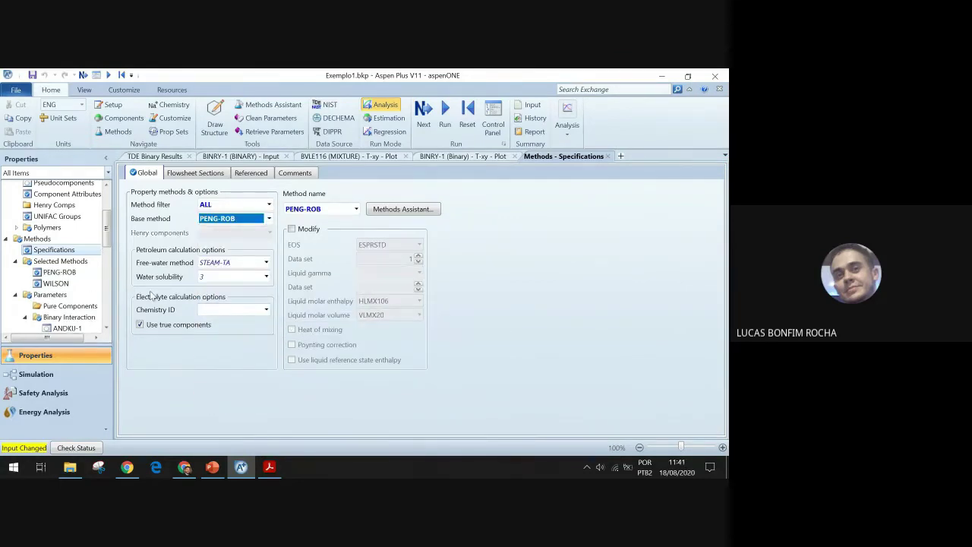
Step: Delete the WILSON entry from the selected methods and confirm the deletion
click(56, 284)
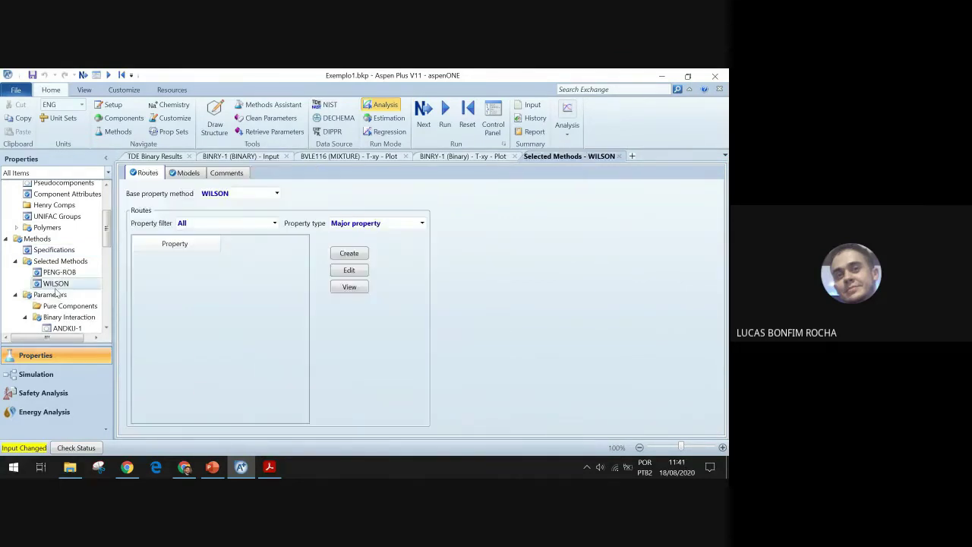
right_click(67, 289)
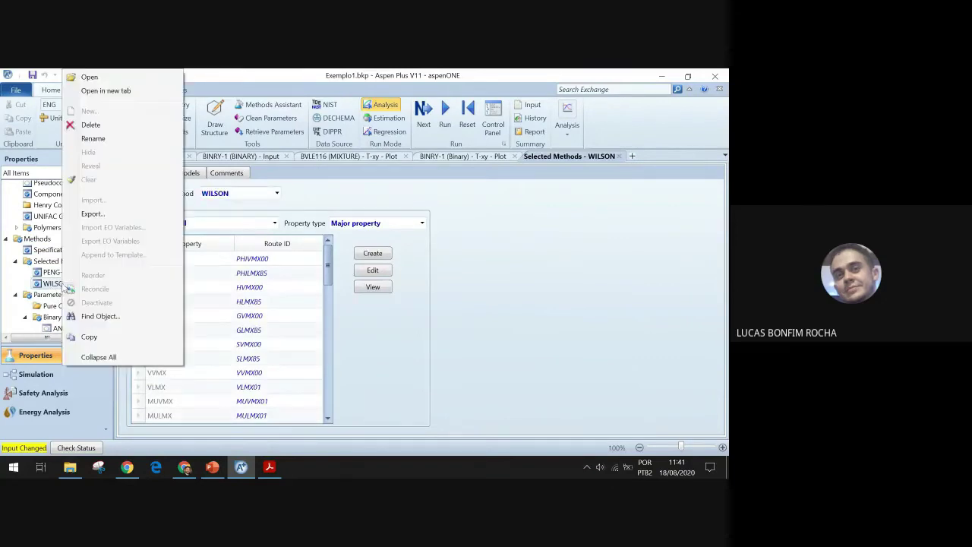
click(129, 126)
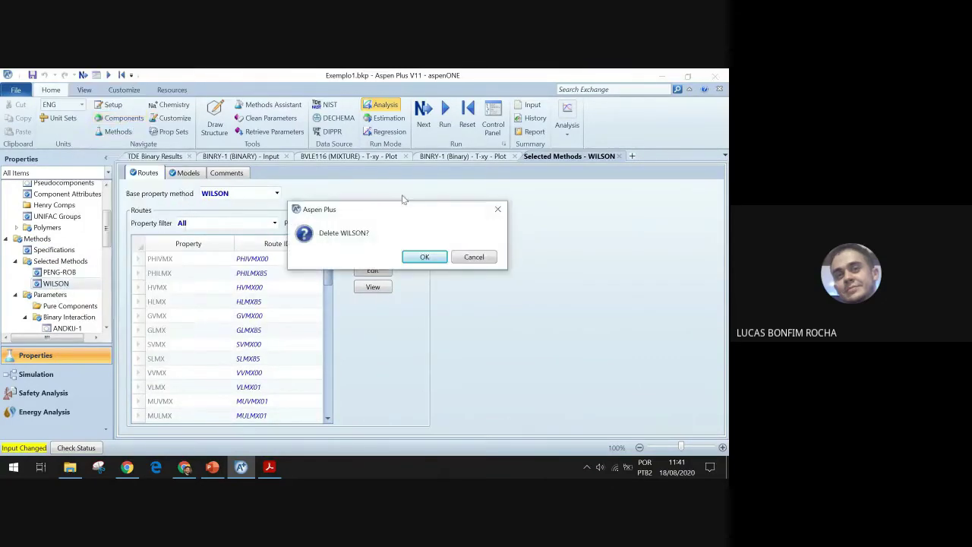
click(425, 256)
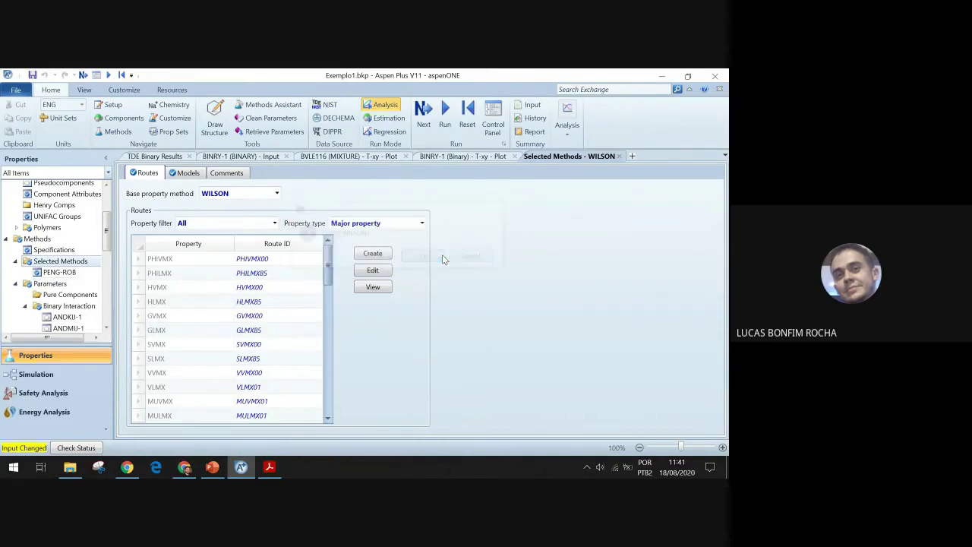
Step: Close the open WILSON method form, the BINRY-1 T-xy plot and the BINRY-1 input form
click(515, 159)
click(514, 157)
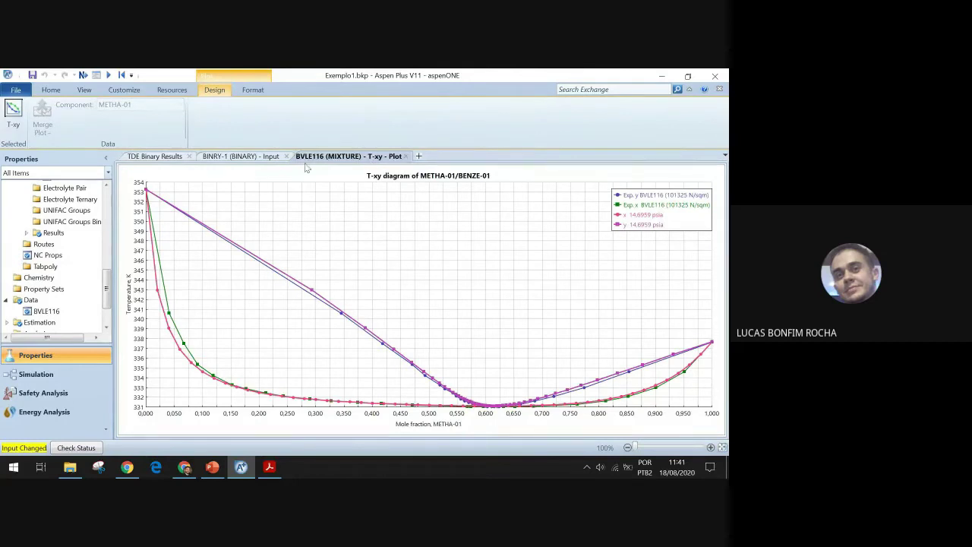
click(286, 157)
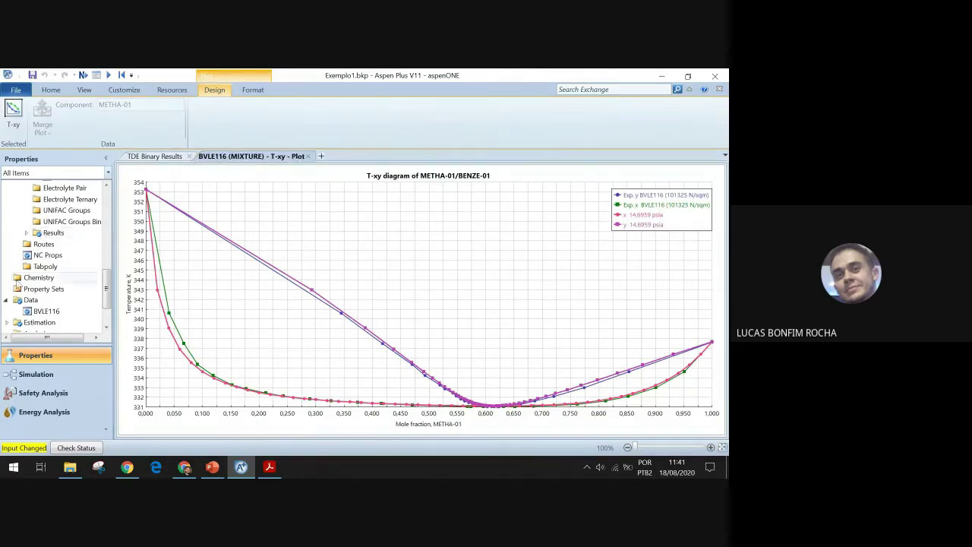
Step: Delete the existing BINRY-1 analysis and confirm the deletion
scroll(16, 287, up, 5)
scroll(17, 286, down, 6)
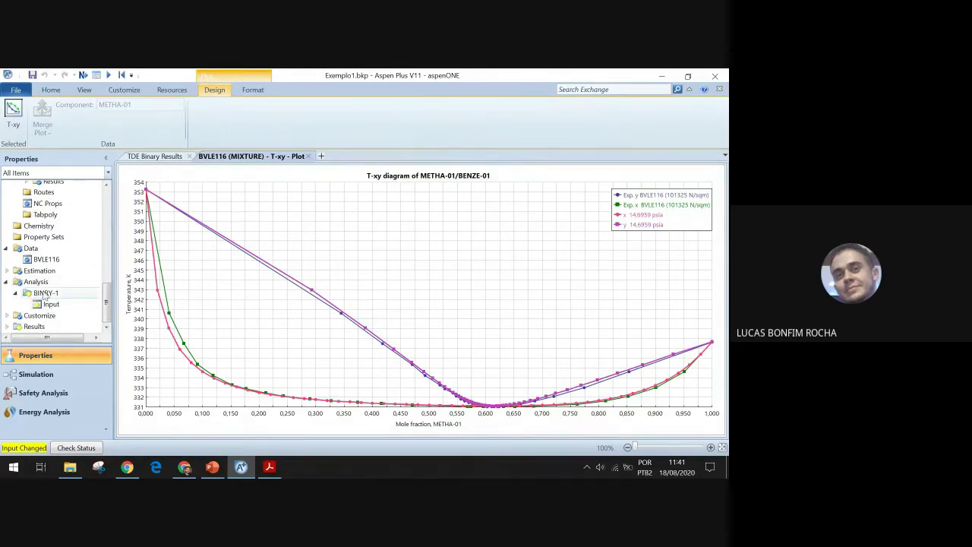
right_click(44, 296)
click(34, 296)
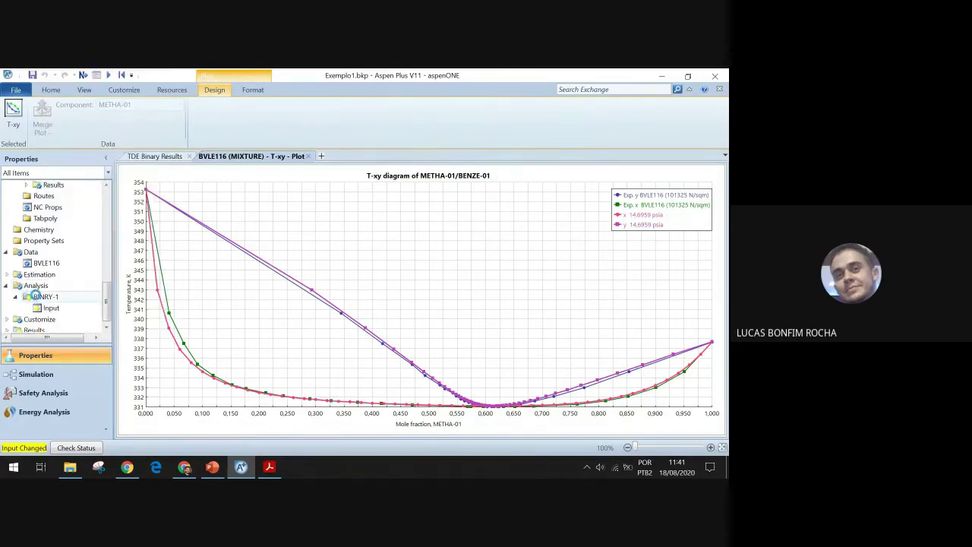
double_click(38, 297)
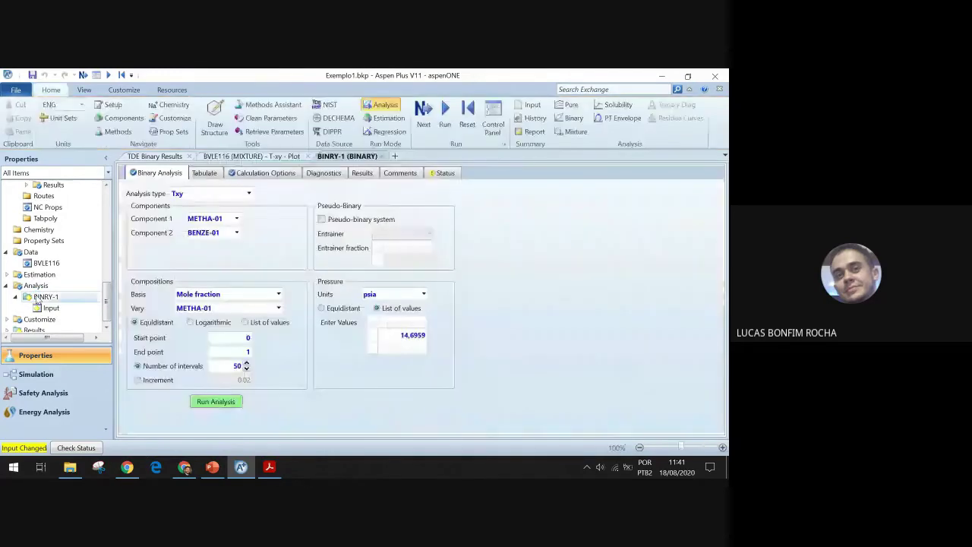
right_click(38, 297)
click(82, 124)
click(414, 257)
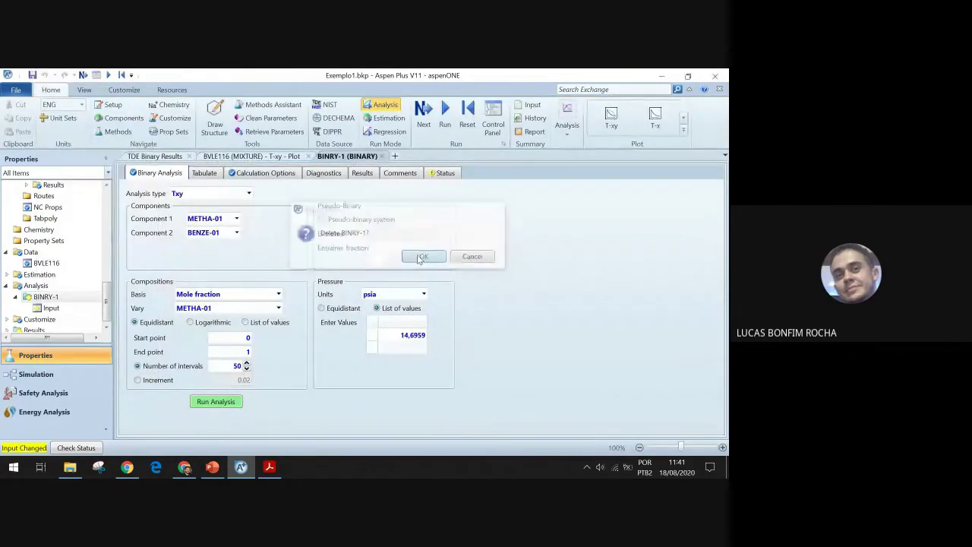
Step: Check that PENG-ROB is the base method in the method specifications, and run the property calculation
scroll(63, 328, up, 5)
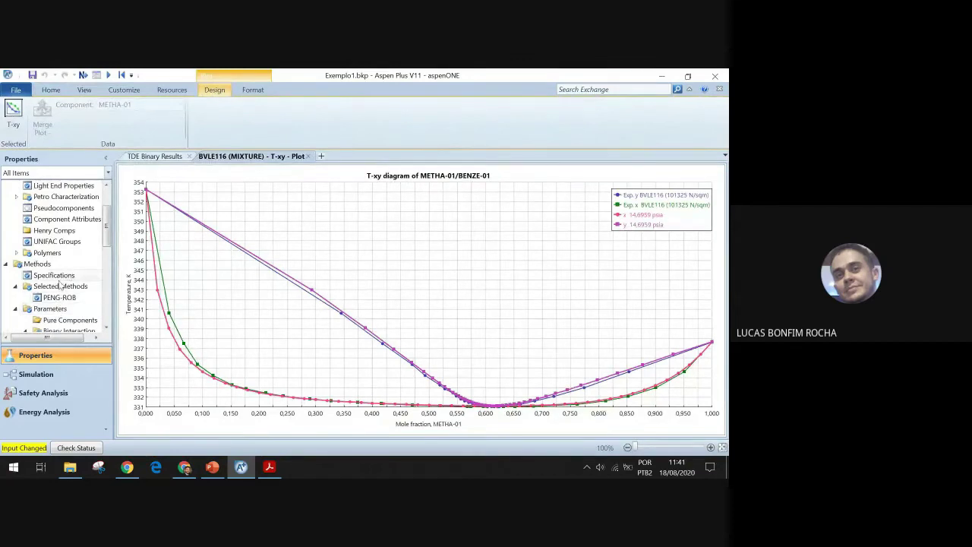
click(57, 287)
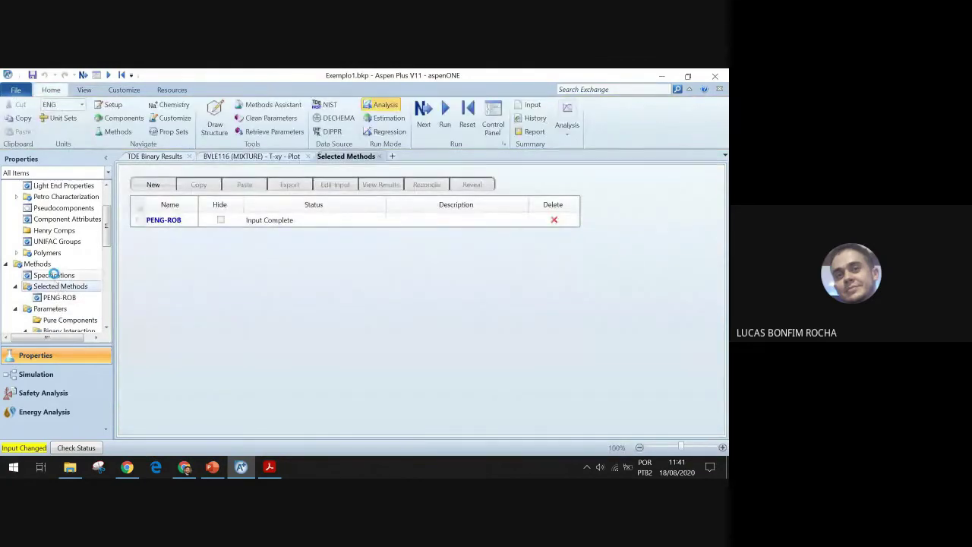
click(54, 275)
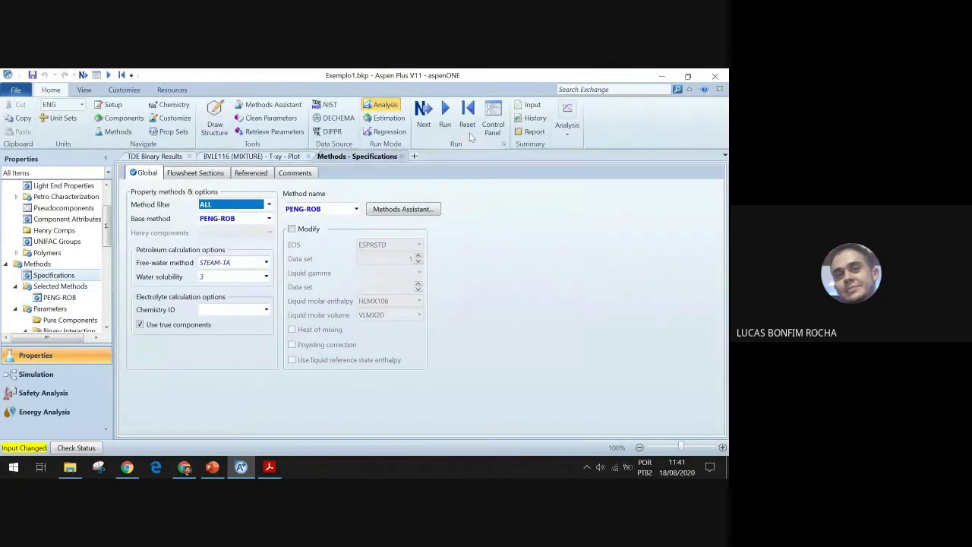
click(445, 120)
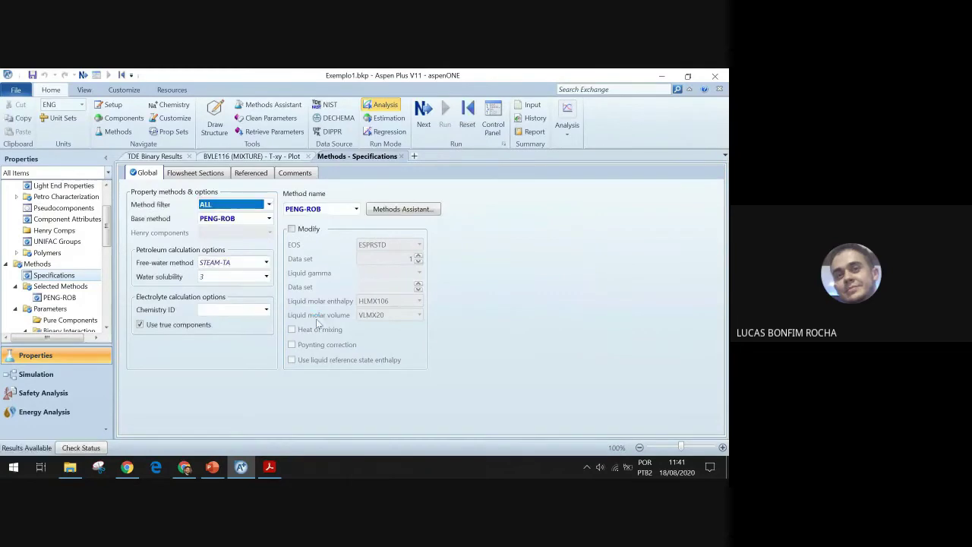
Step: Close the old merged plot and generate a fresh T-xy plot from the BVLE116 experimental mixture data
scroll(83, 270, down, 5)
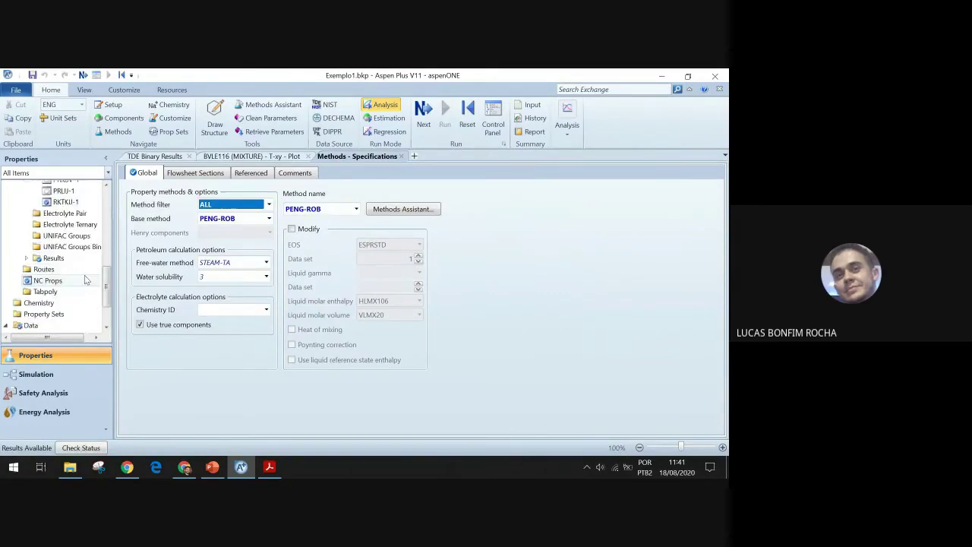
scroll(73, 275, up, 5)
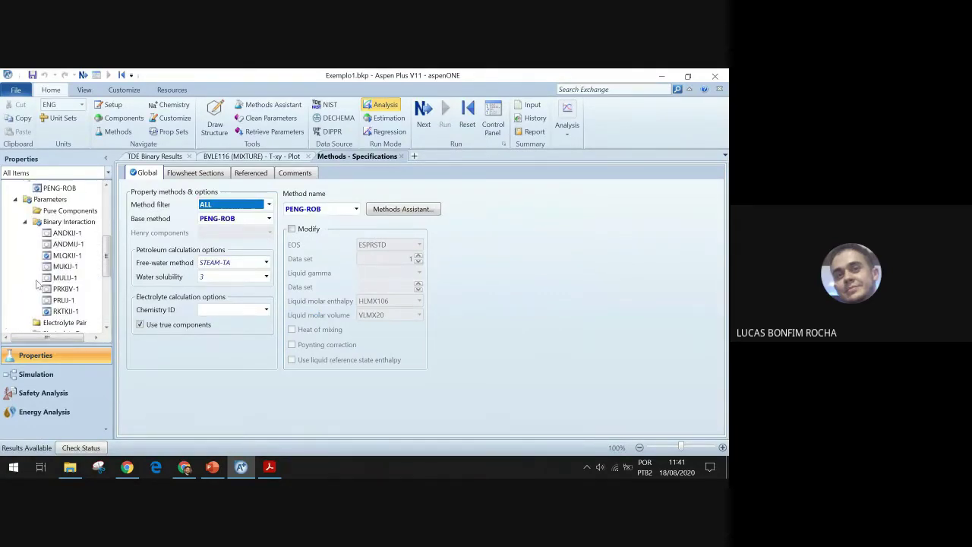
click(25, 222)
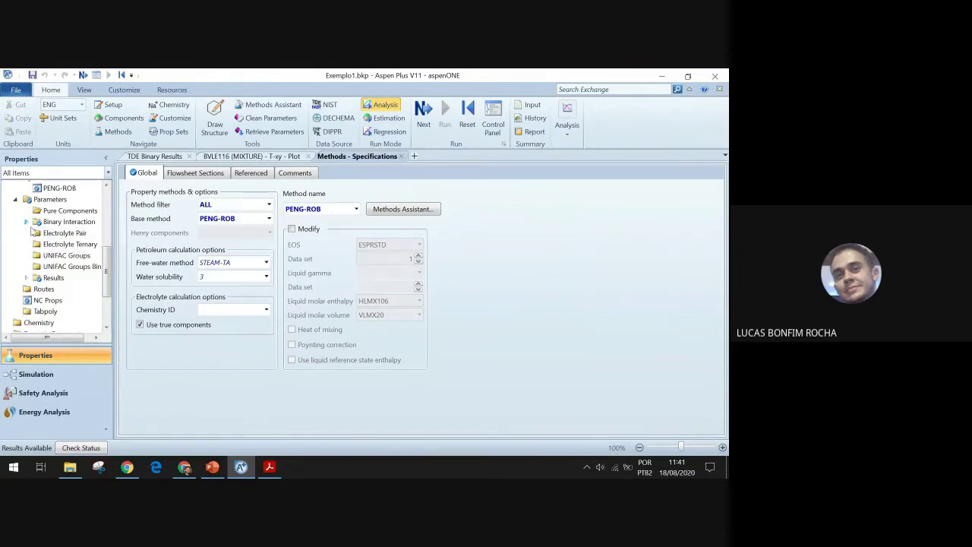
scroll(34, 251, up, 1)
scroll(33, 258, down, 1)
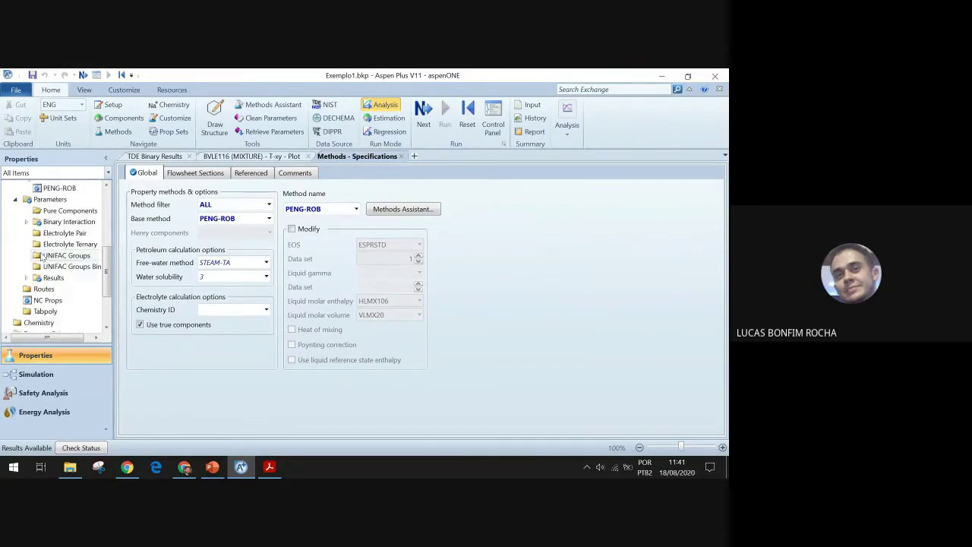
scroll(31, 293, down, 2)
click(46, 301)
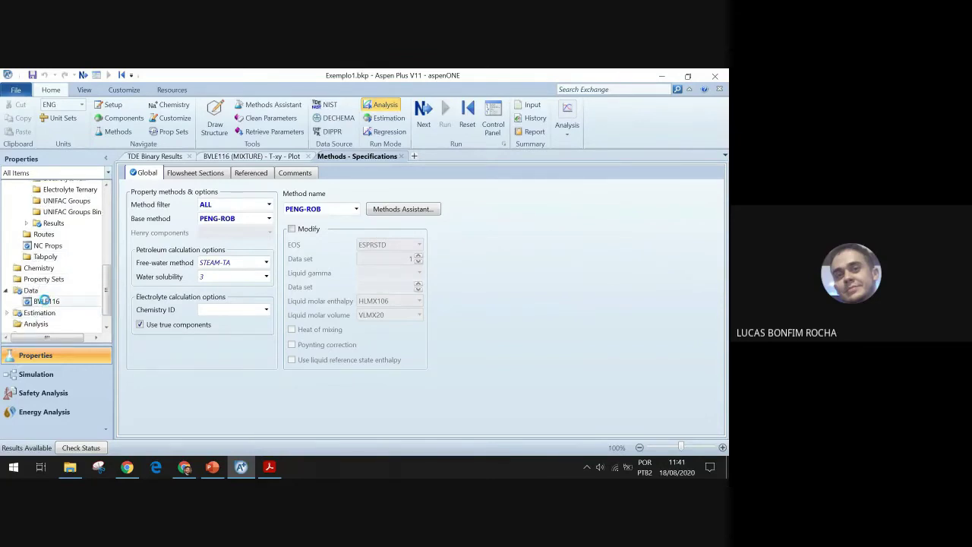
click(307, 156)
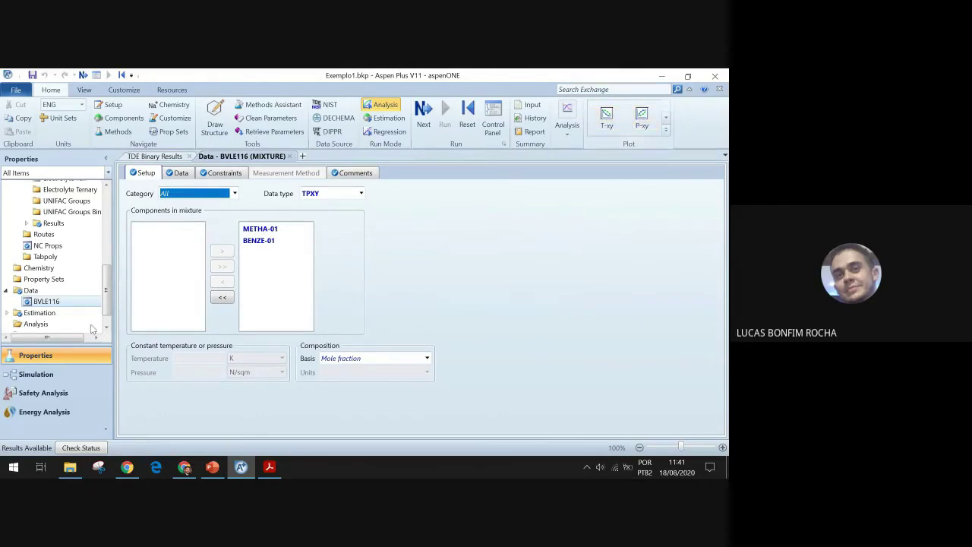
click(607, 120)
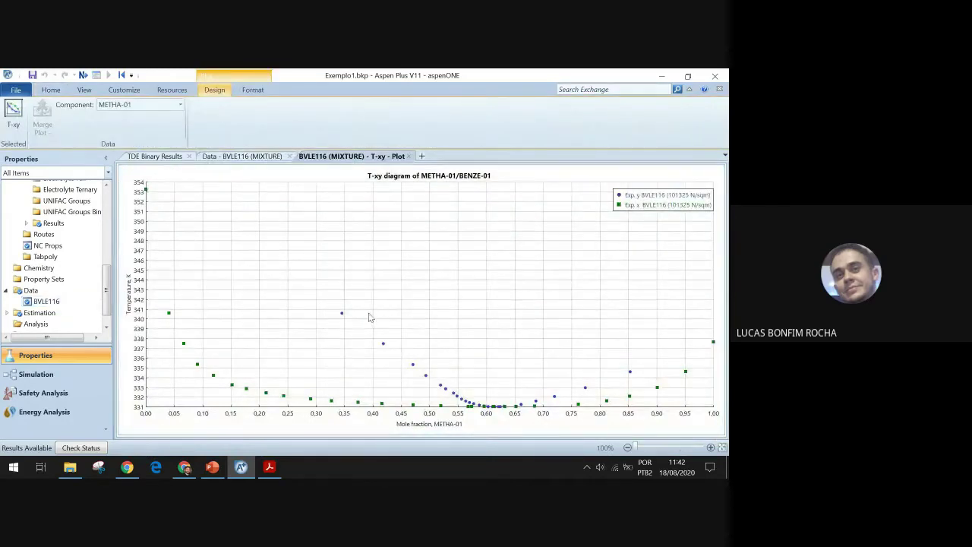
Step: Create a new binary analysis for the methanol-benzene mixture and open its input form
click(223, 158)
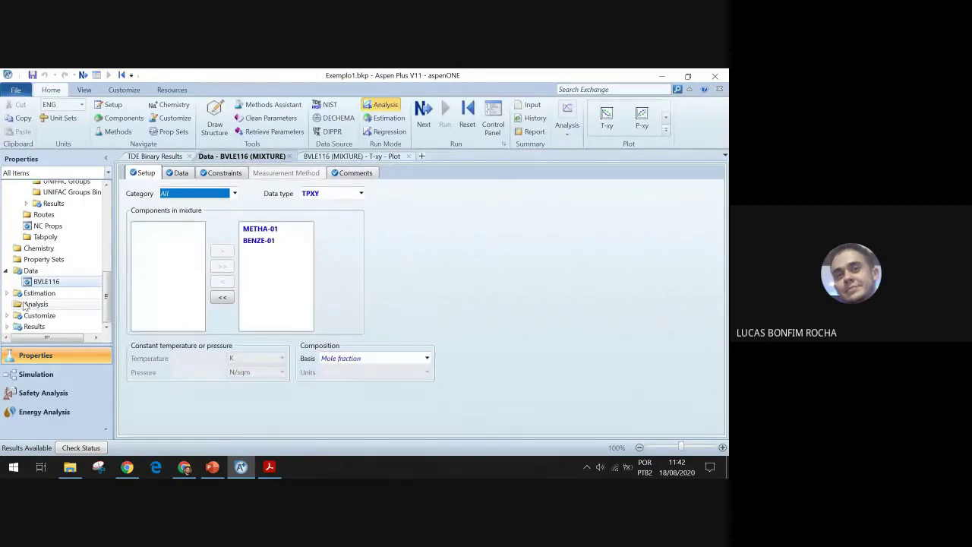
click(35, 303)
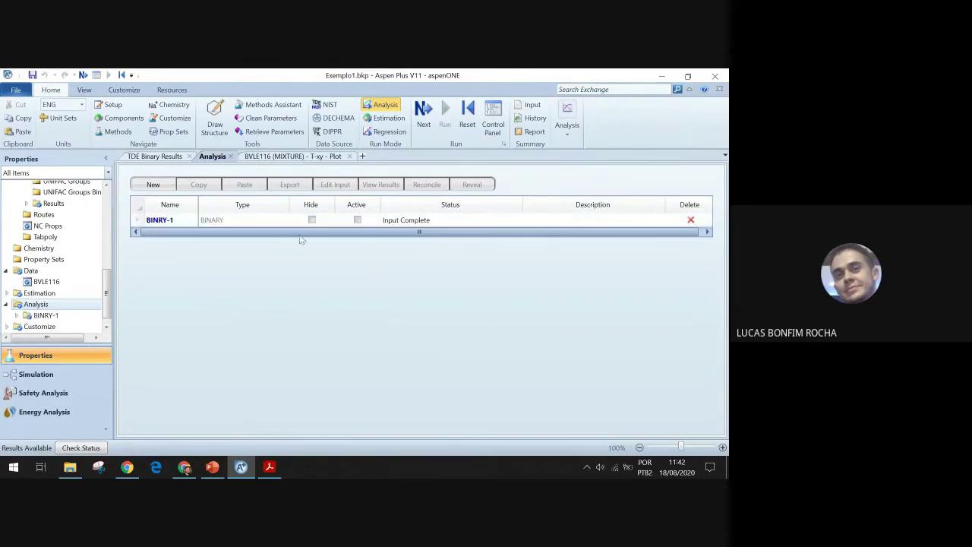
click(46, 315)
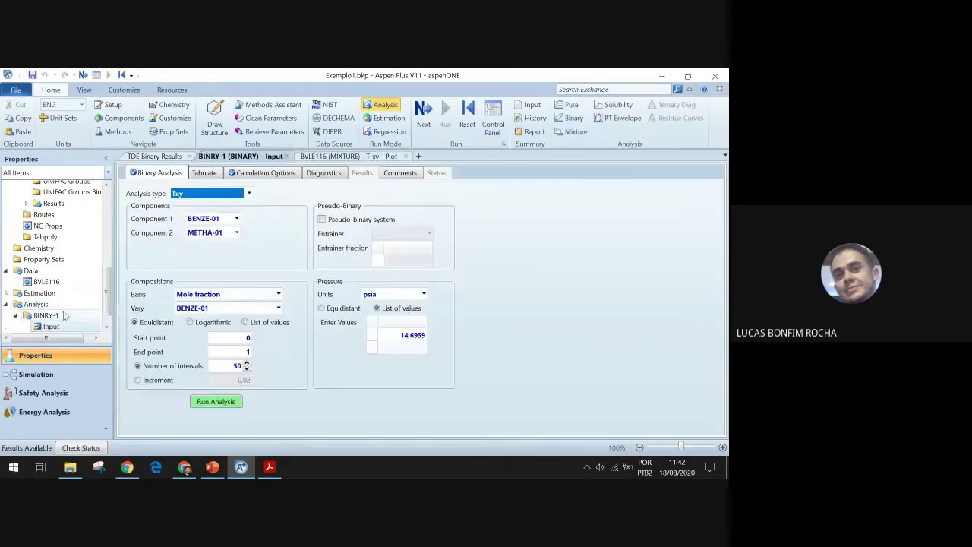
Step: Set METHA-01 as component 1, BENZE-01 as component 2 and METHA-01 as the varied component, and check the calculation options for the property method
click(236, 219)
click(209, 242)
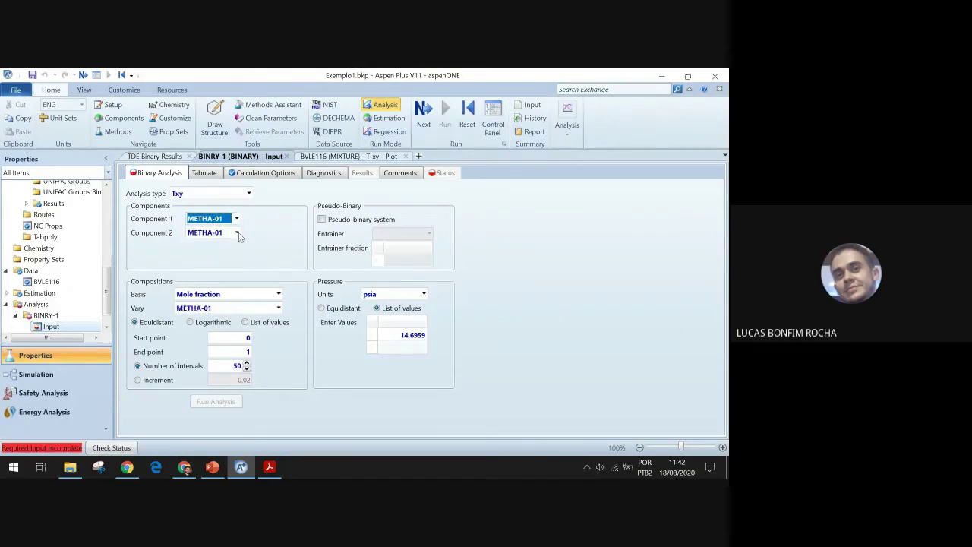
click(236, 233)
click(207, 244)
click(280, 308)
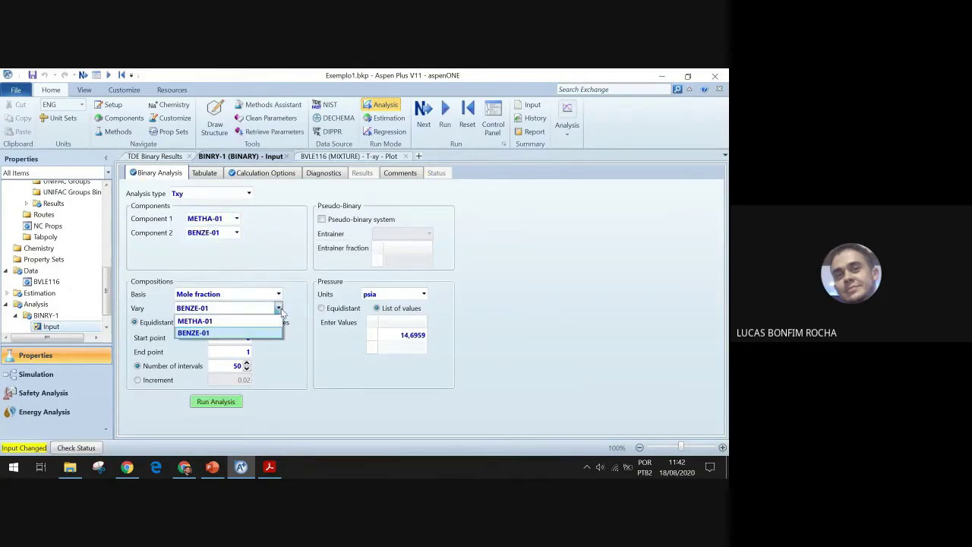
click(273, 319)
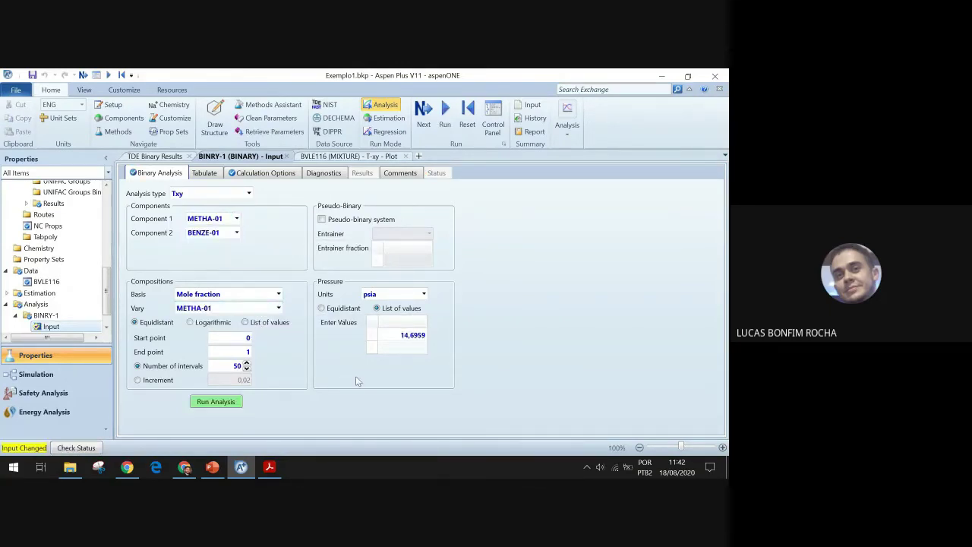
click(274, 171)
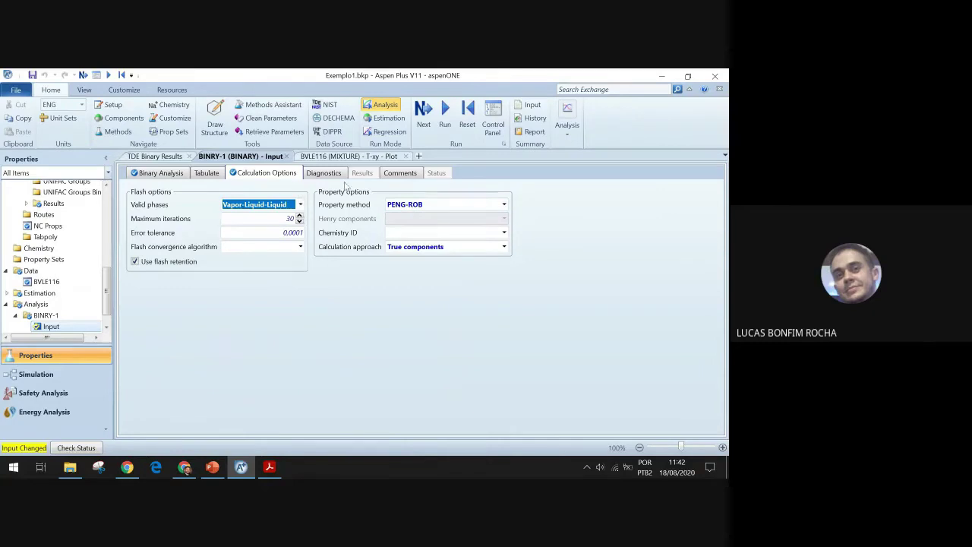
Step: Run the Txy analysis of the METHA-01/BENZE-01 mixture with equidistant compositions and set the resulting plot's temperature unit to K
click(184, 175)
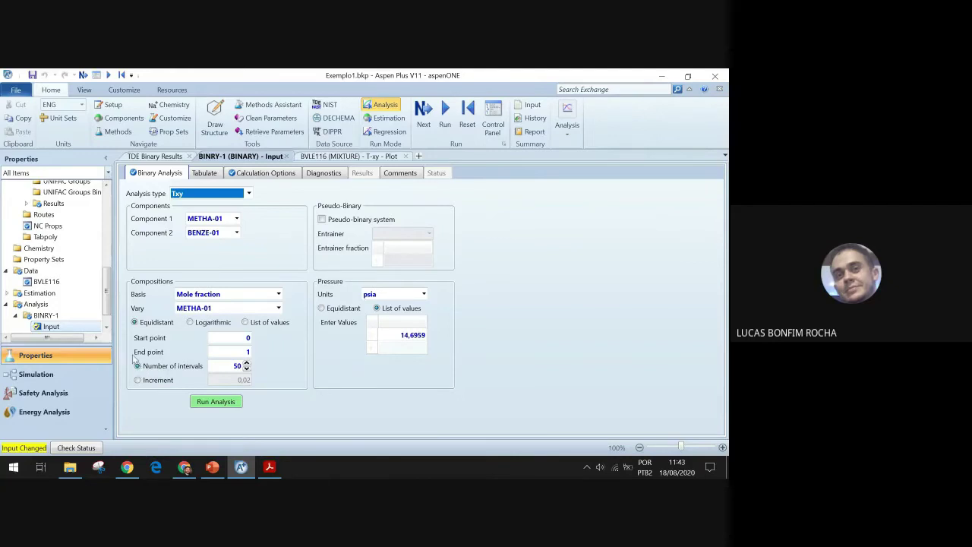
click(136, 325)
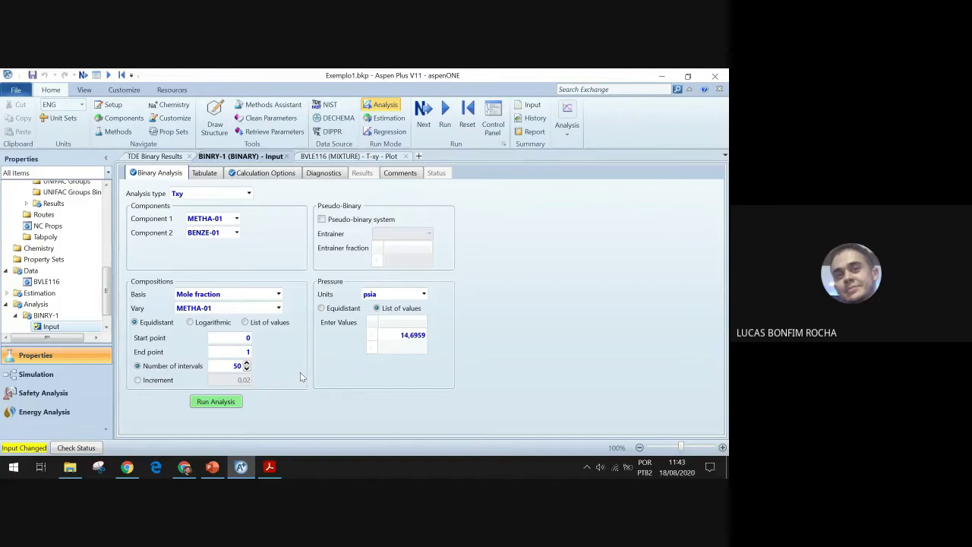
click(221, 405)
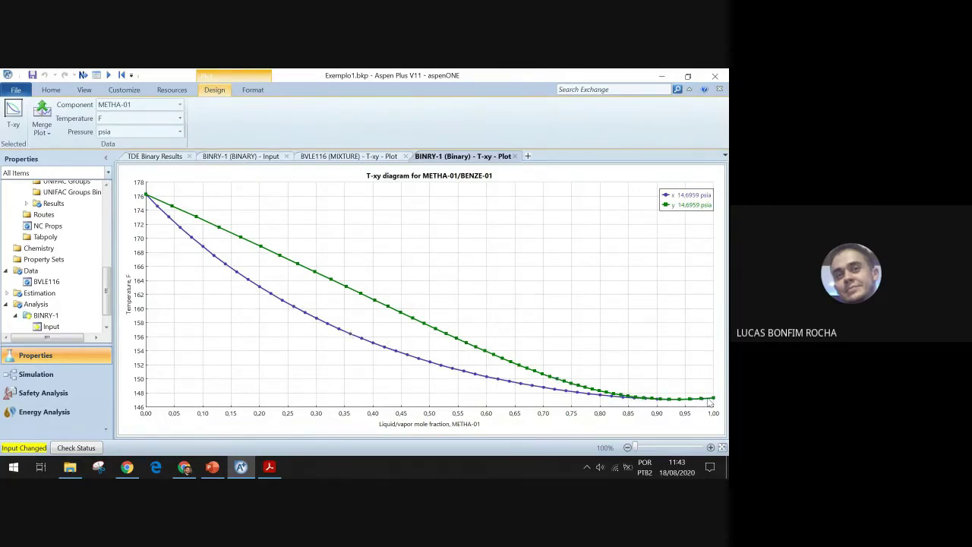
click(180, 117)
click(163, 128)
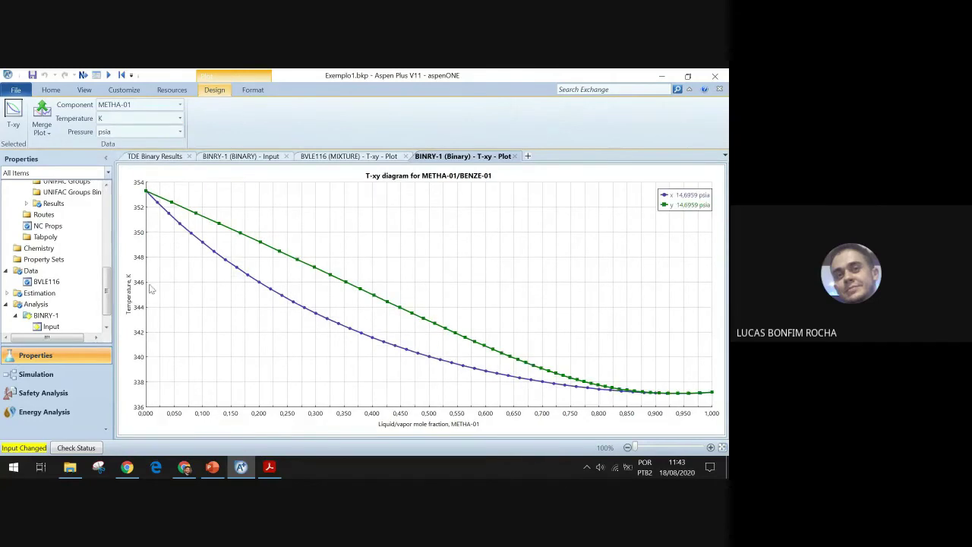
Step: Merge the calculated T-xy curves into the BVLE116 experimental plot and map all curves to a single Y axis
click(46, 133)
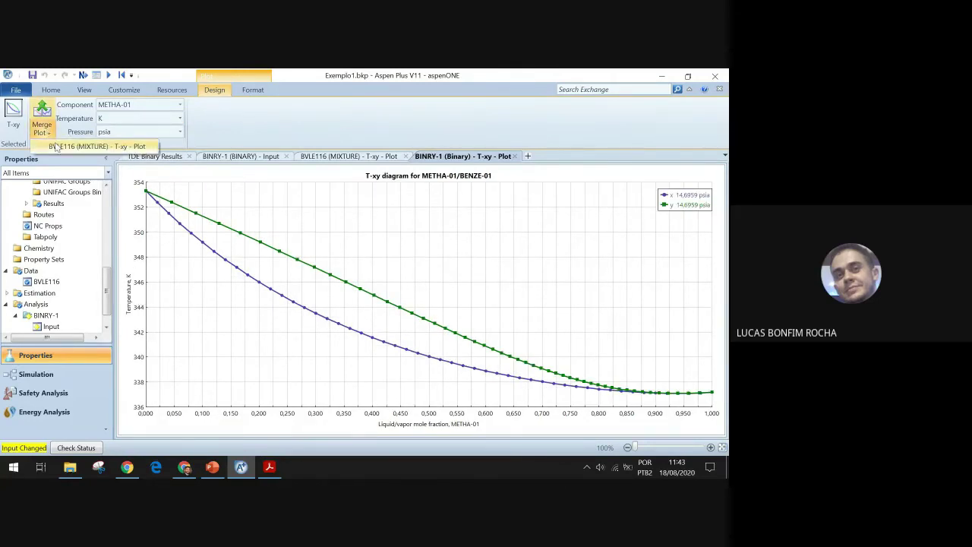
click(66, 147)
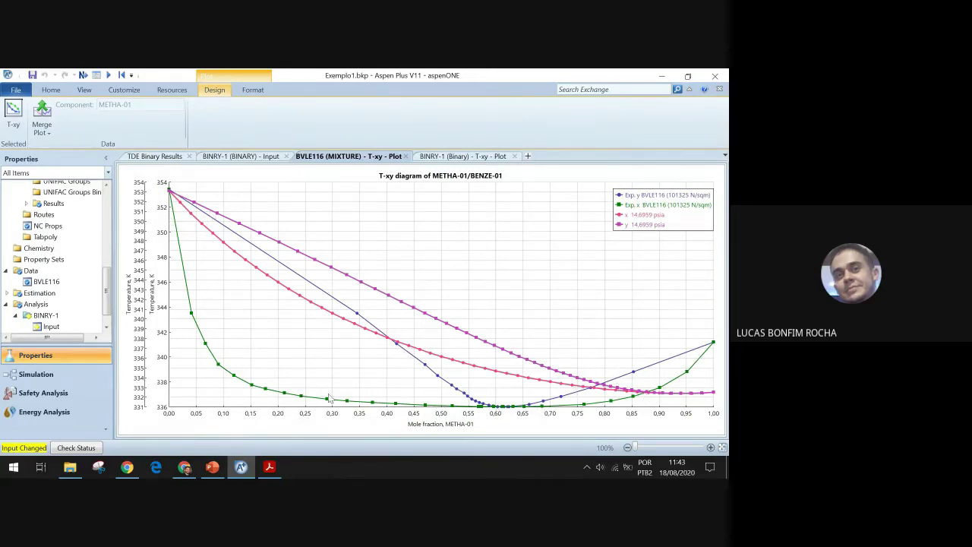
right_click(244, 292)
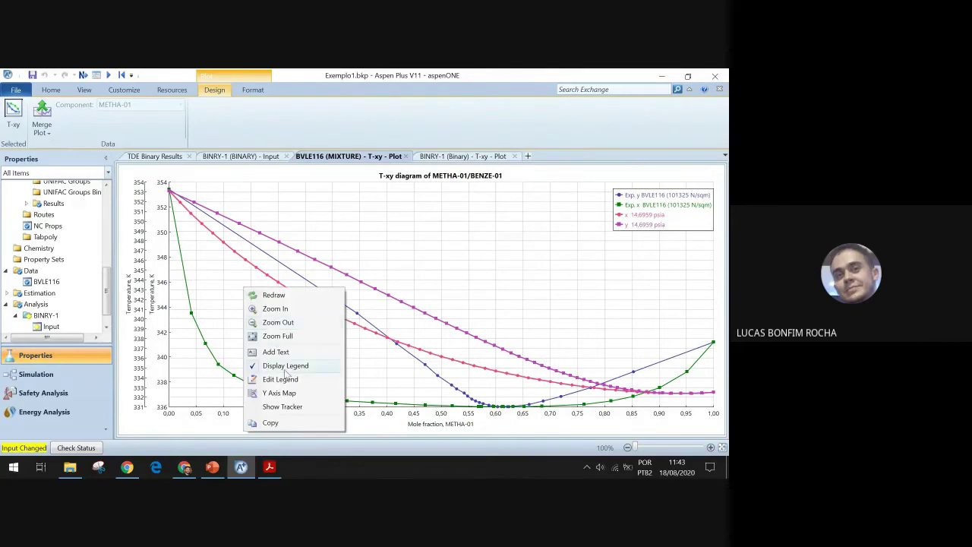
click(291, 392)
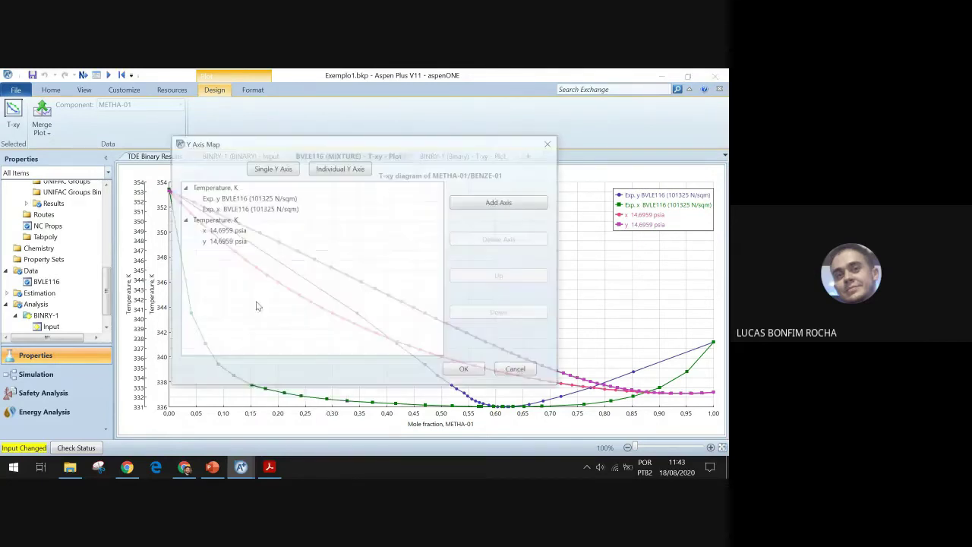
click(465, 370)
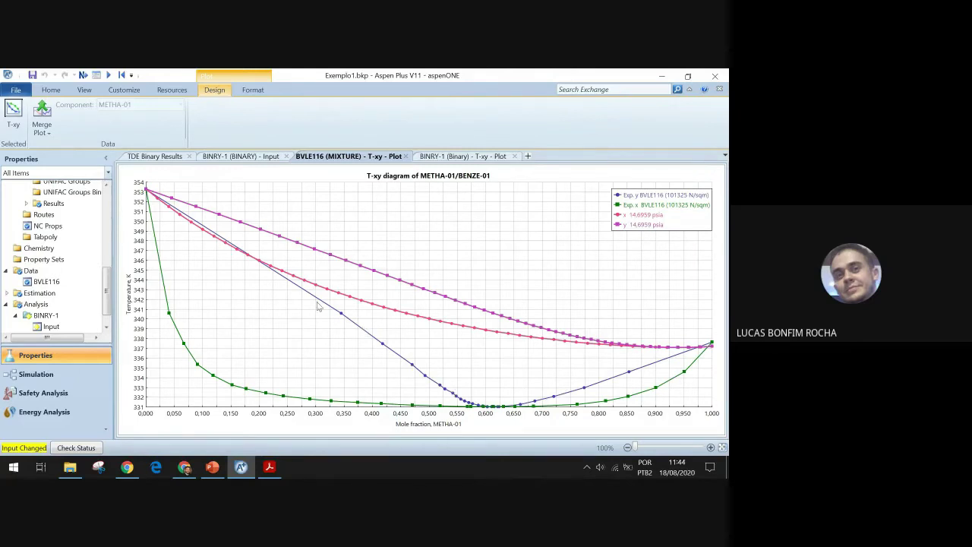
Step: Compare the merged curves with the example 1 and 2 plots in PowerPoint, and consult the property methods manual's contents in Acrobat Reader
mouse_move(147, 196)
click(212, 466)
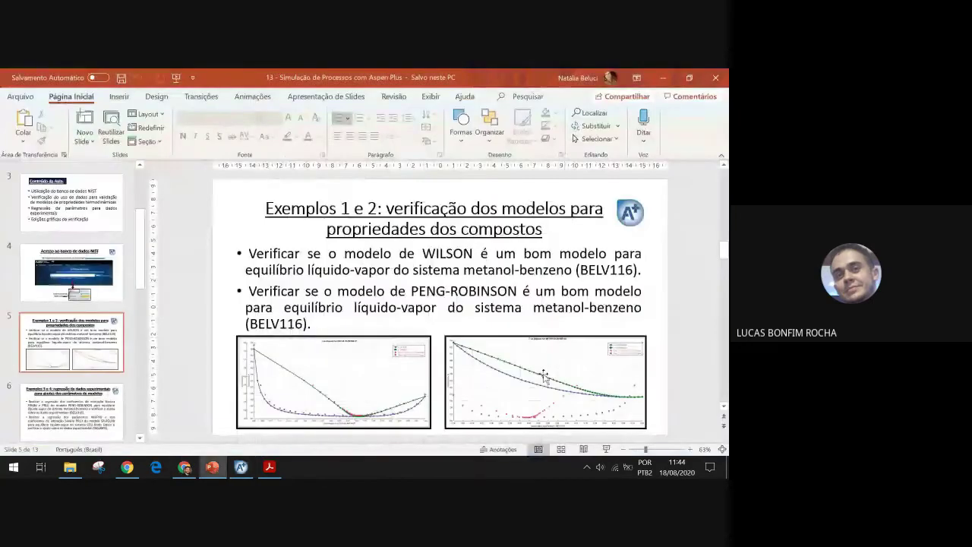
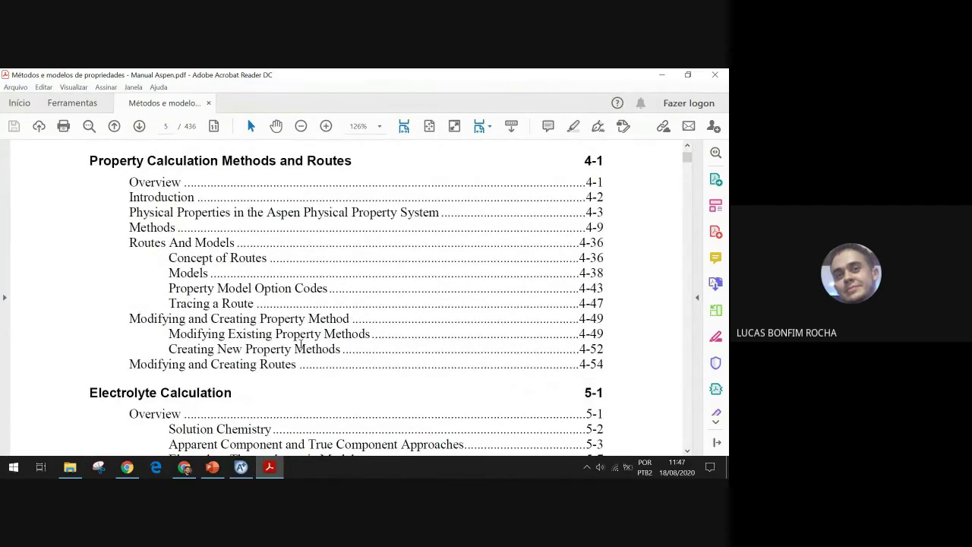
drag(300, 365, 147, 374)
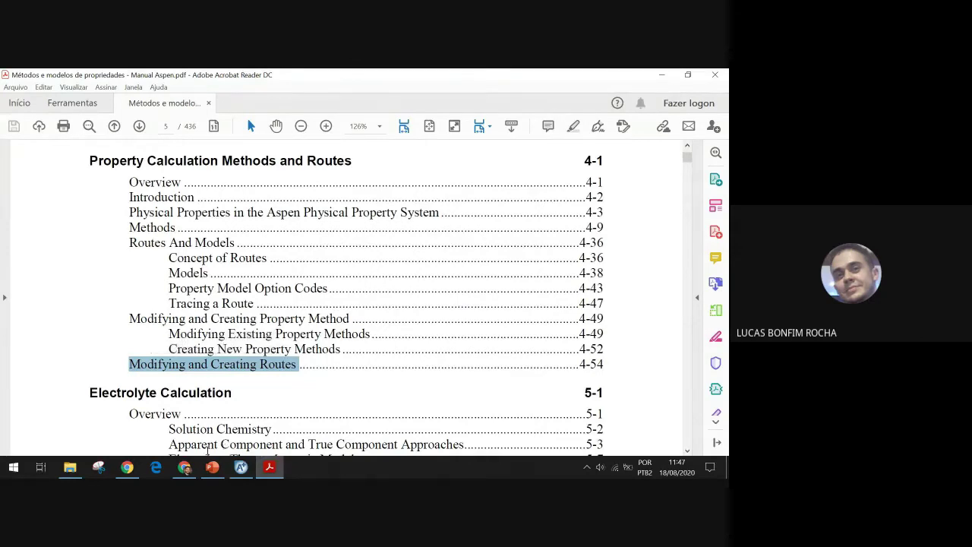
Step: Switch to PowerPoint and review the slide's task on regressing the PENG-ROBINSON binary interaction coefficients PRKBV and PRLIJ
click(214, 468)
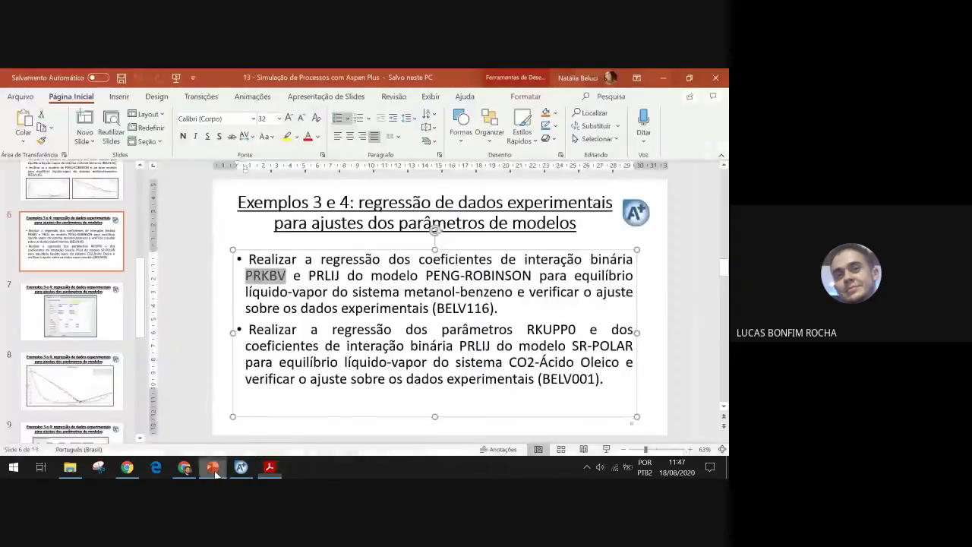
click(340, 298)
drag(246, 276, 342, 276)
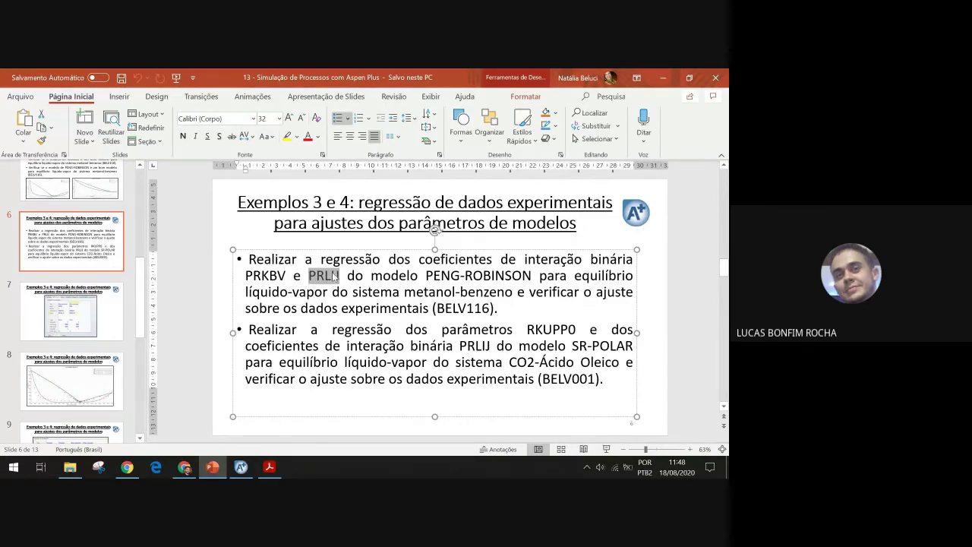
click(341, 278)
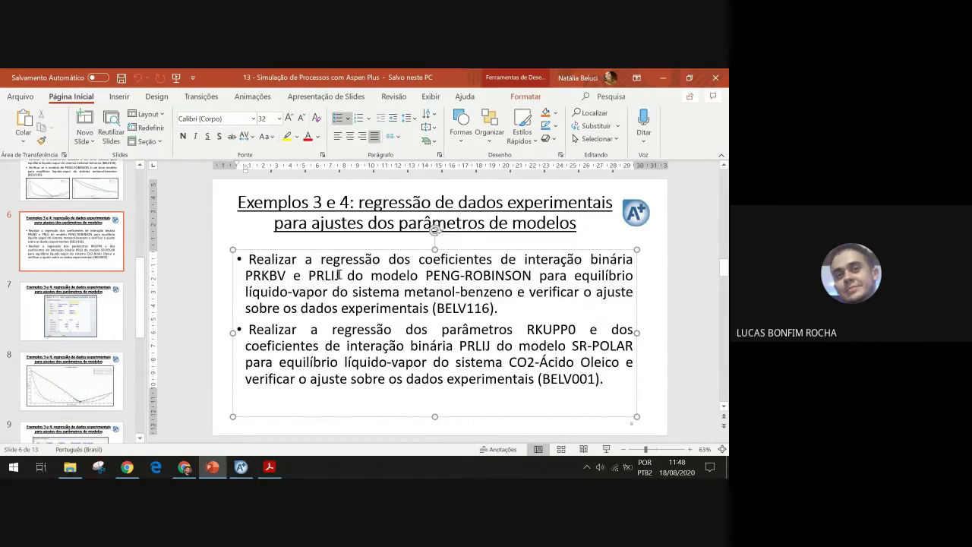
drag(332, 275, 331, 275)
click(328, 275)
click(332, 275)
Step: Switch back to Aspen Plus and close the merged BVLE116 and BINRY-1 T-xy plots
click(242, 467)
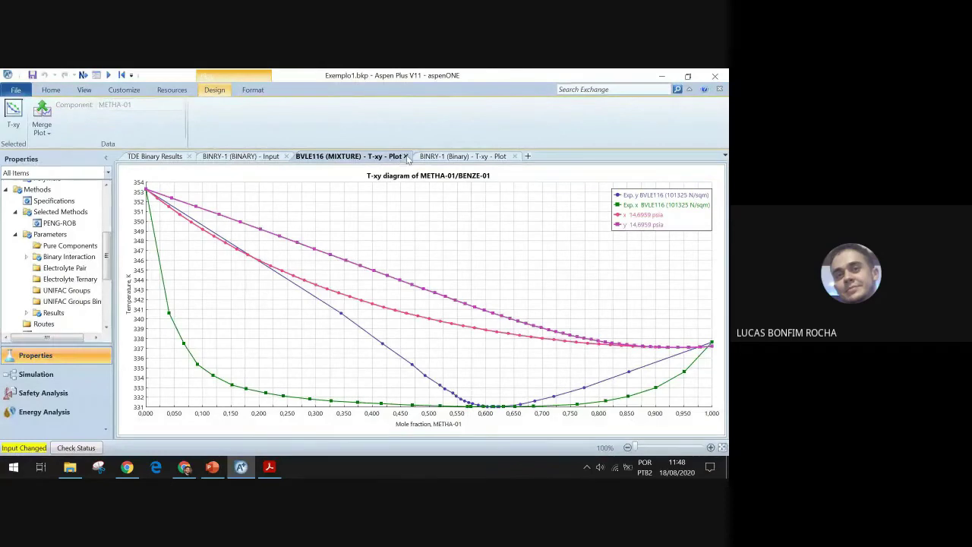
click(405, 155)
click(395, 156)
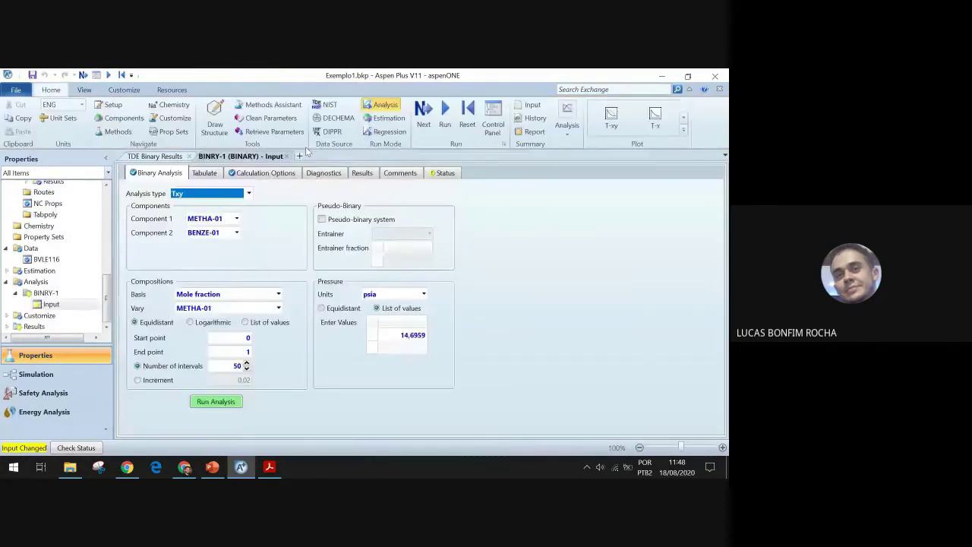
Step: Delete the BINRY-1 binary analysis from the property analyses
scroll(30, 249, up, 10)
scroll(31, 250, down, 10)
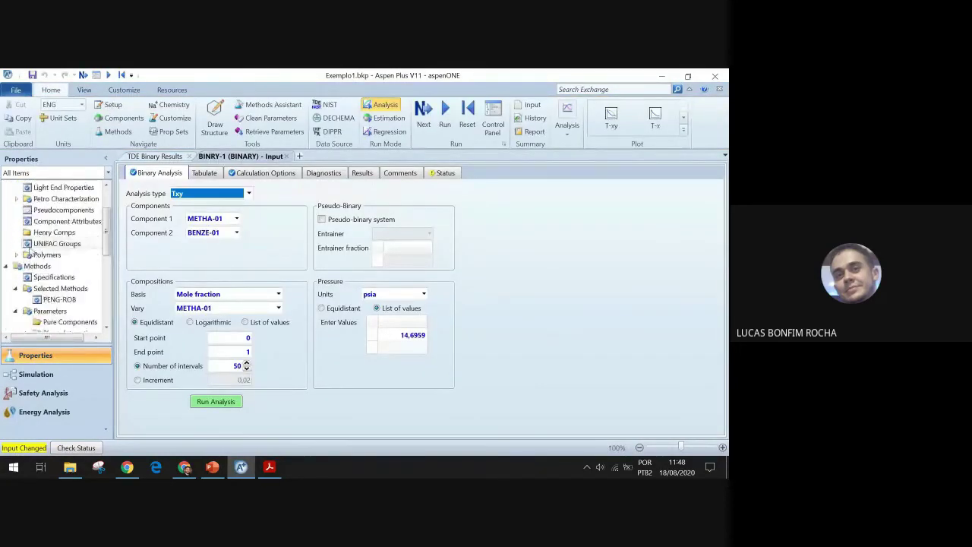
click(44, 293)
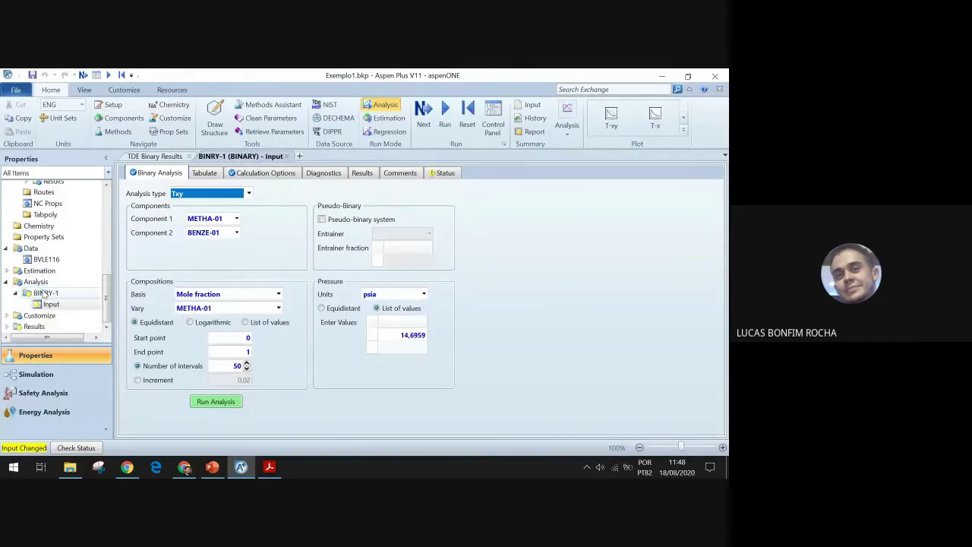
right_click(44, 293)
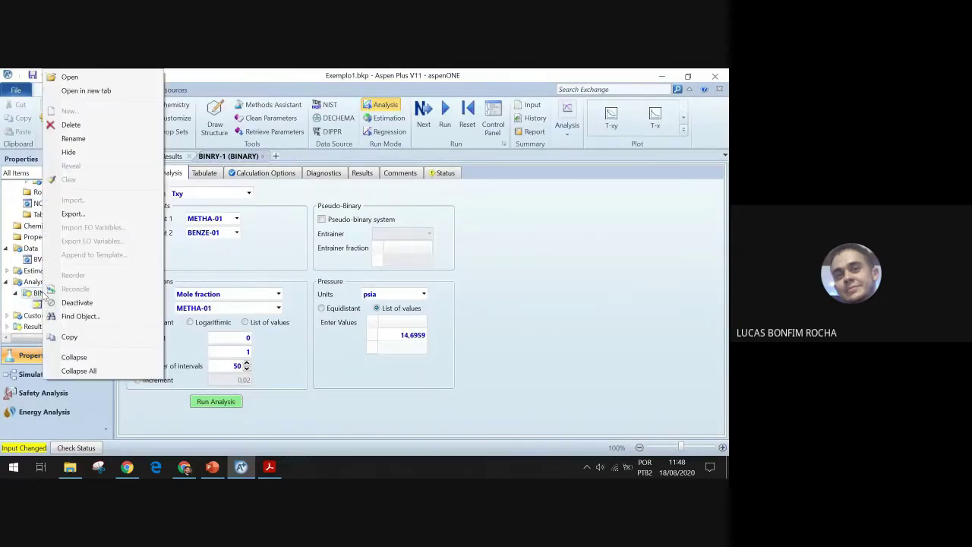
click(84, 126)
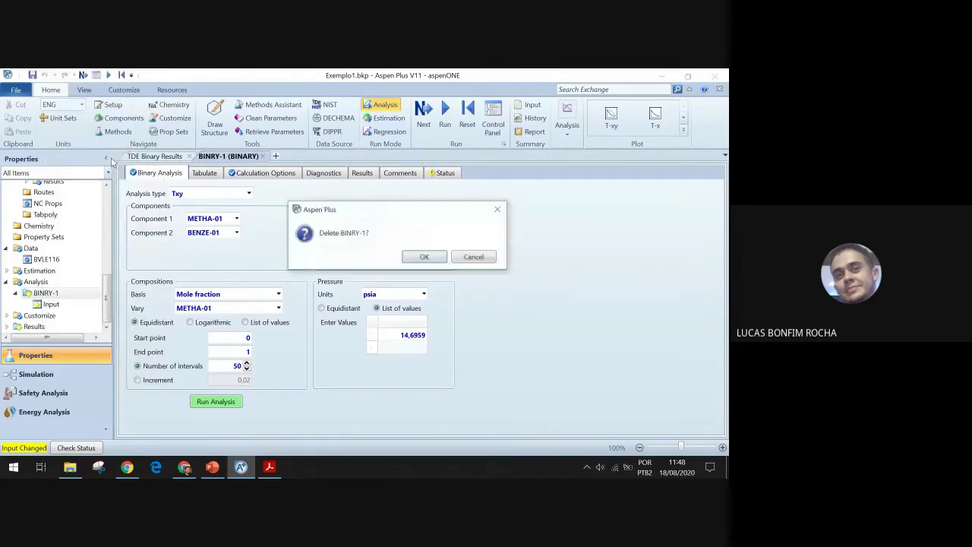
click(425, 257)
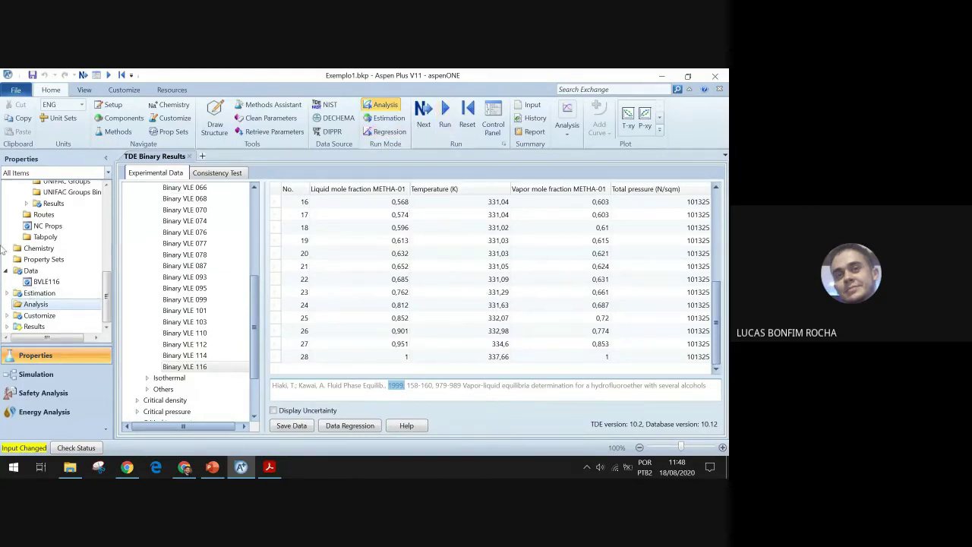
Step: Open the BVLE116 mixture data, close the TDE binary results and generate a T-xy plot of the experimental data
scroll(23, 262, up, 3)
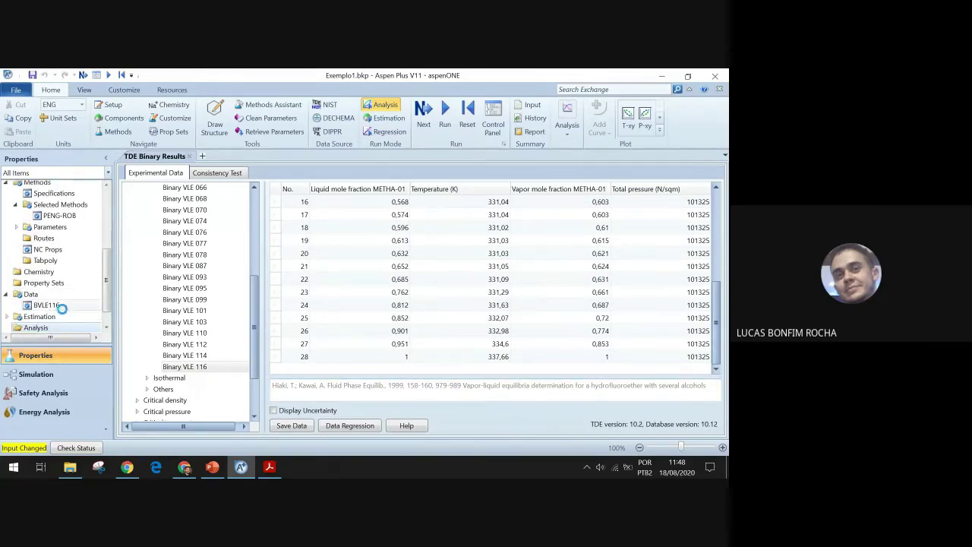
double_click(64, 311)
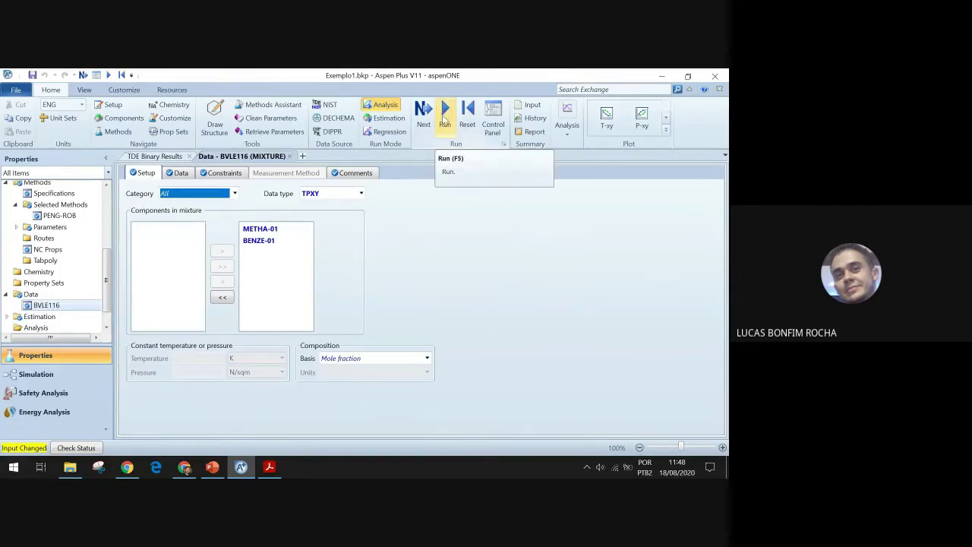
click(156, 157)
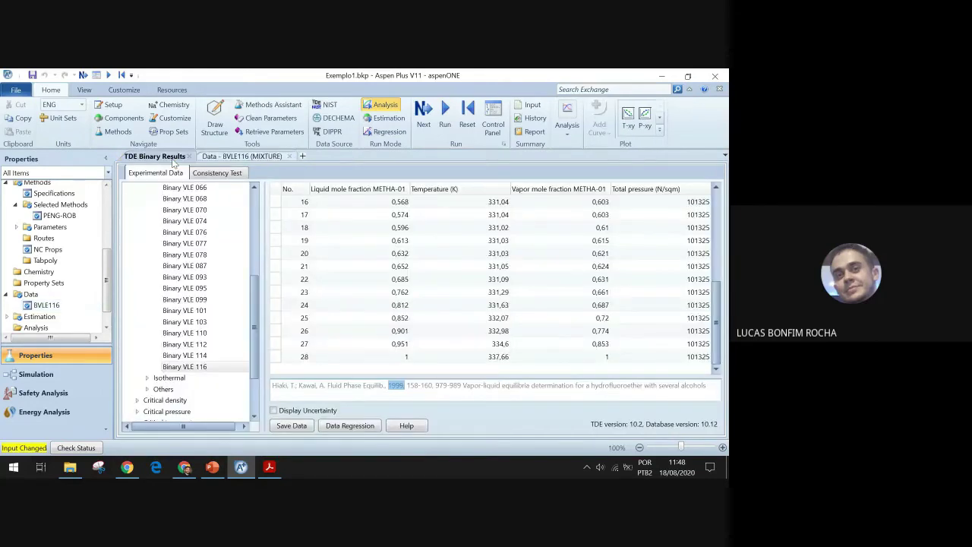
click(190, 157)
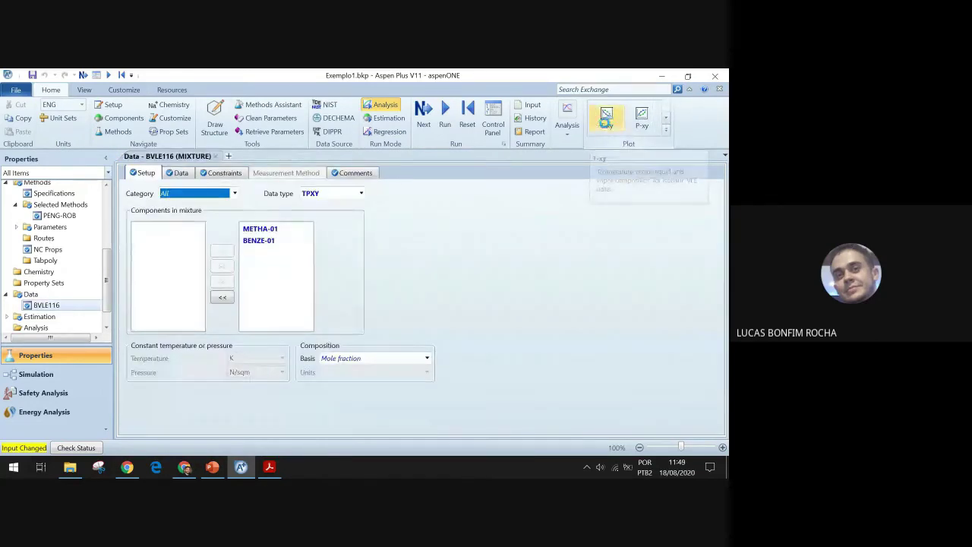
click(606, 121)
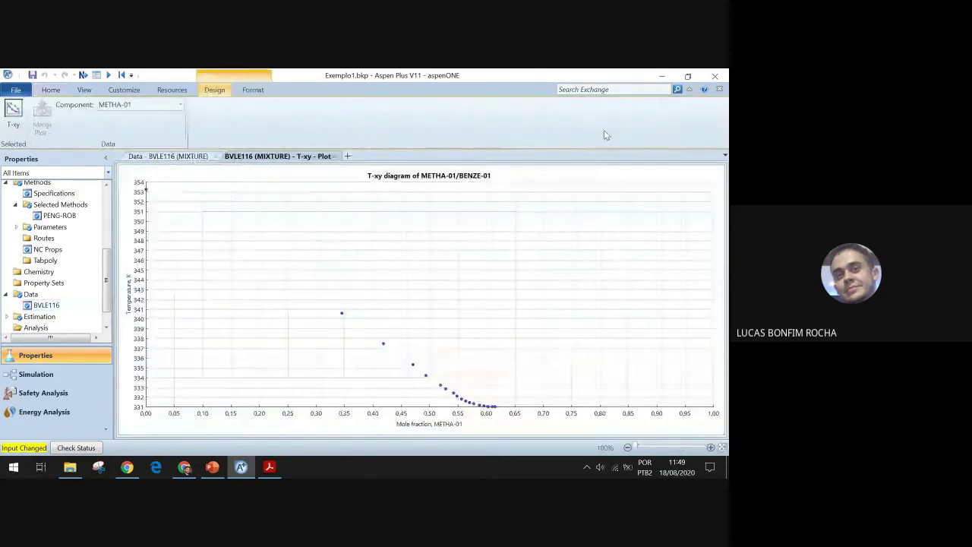
Step: Change the run mode to Regression and create a new regression case with the default ID
click(155, 157)
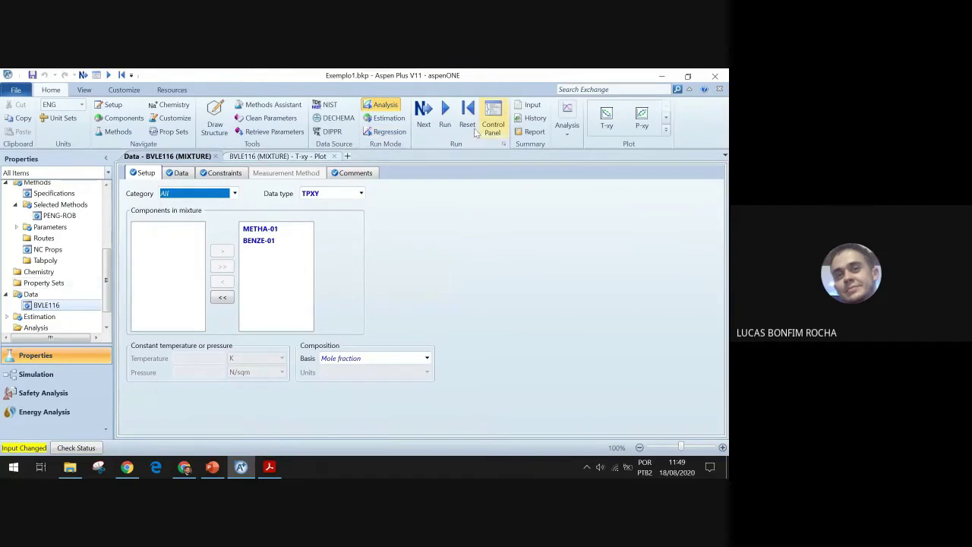
click(385, 132)
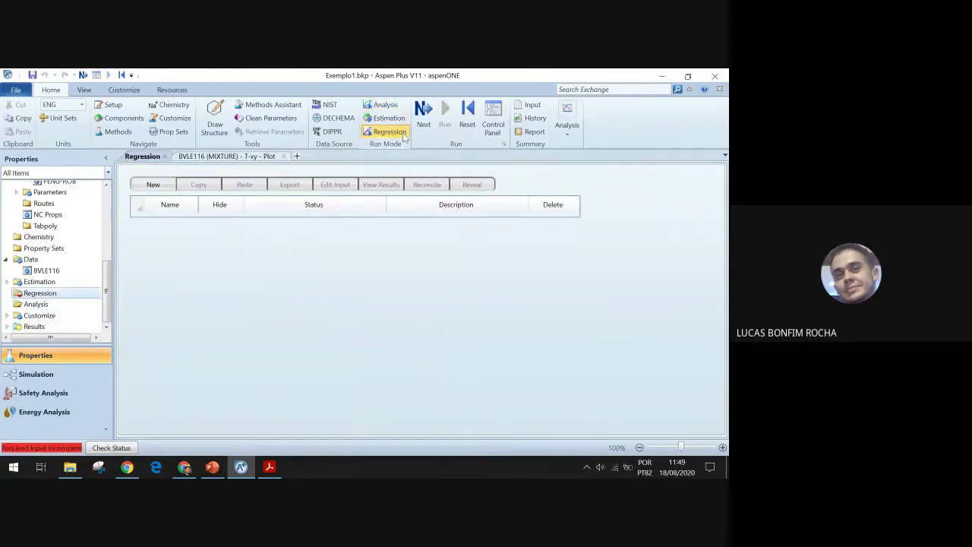
click(173, 187)
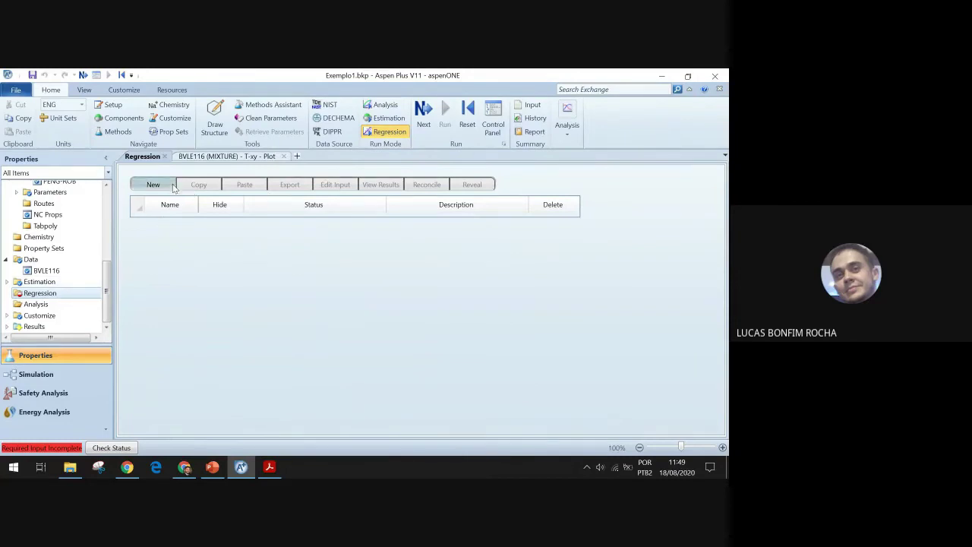
click(363, 285)
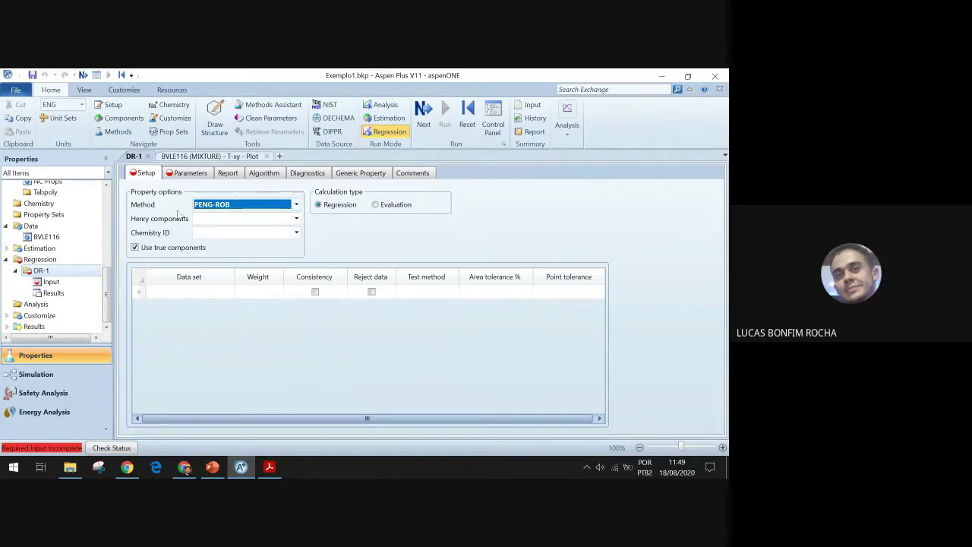
Step: Select BVLE116 as the data set for the DR-1 regression
click(226, 291)
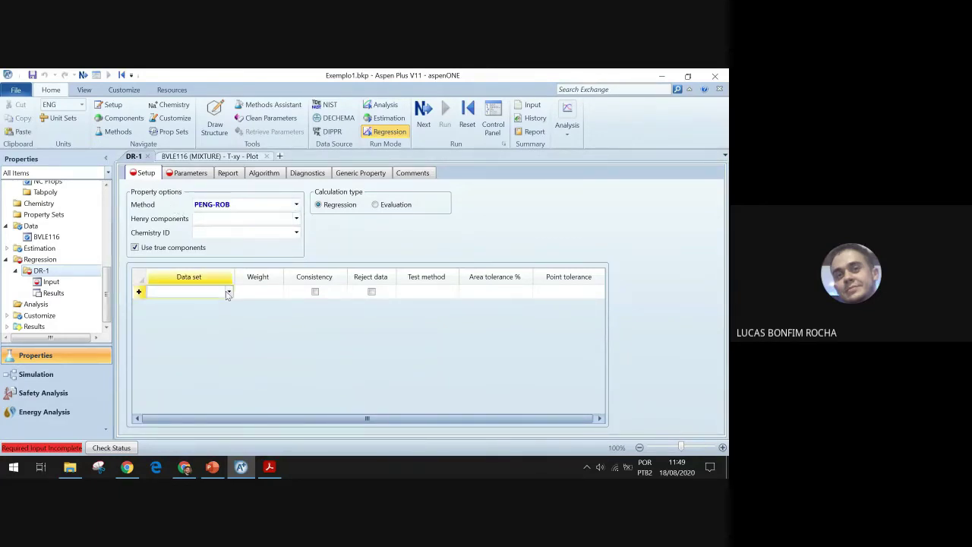
click(228, 292)
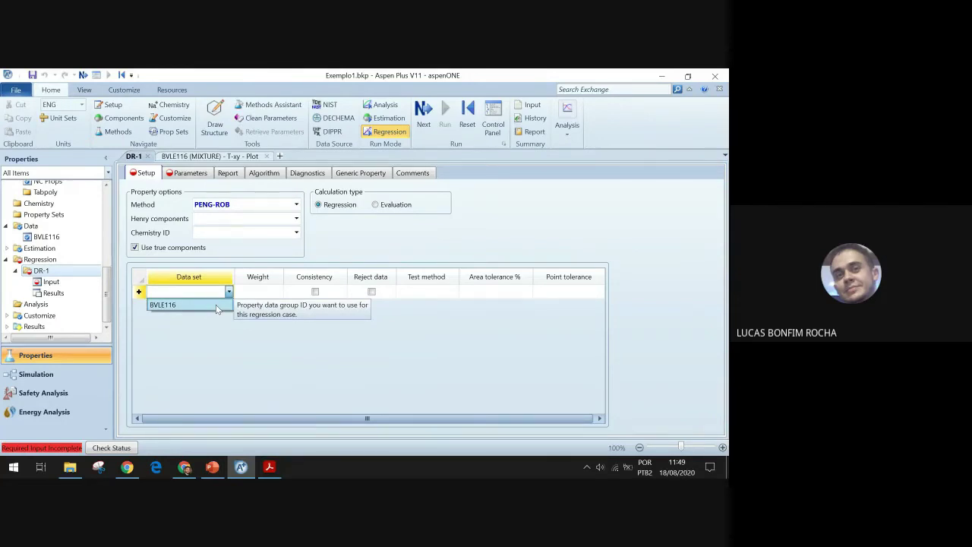
click(215, 304)
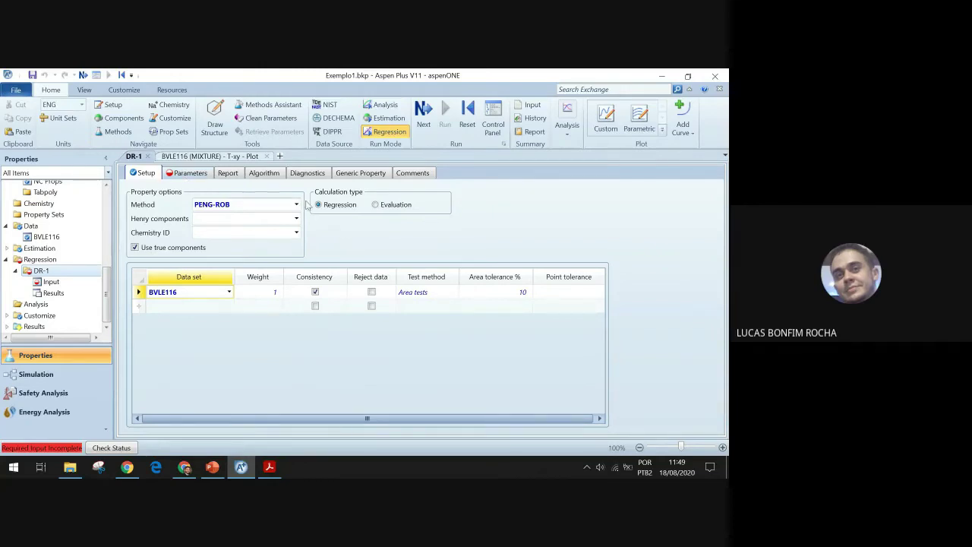
Step: Check the coefficients to regress on the PowerPoint slide and set the first regressed parameter's type to Binary parameter
click(196, 173)
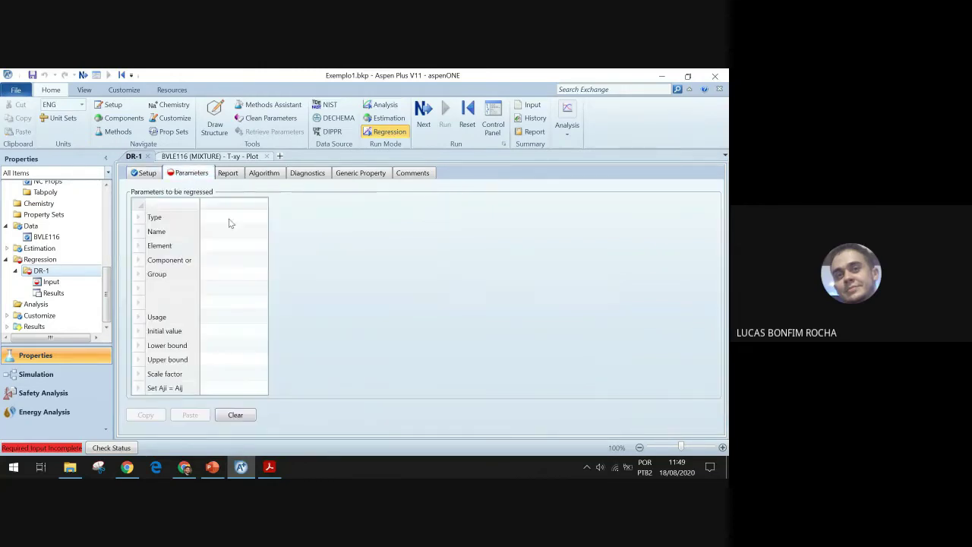
click(259, 219)
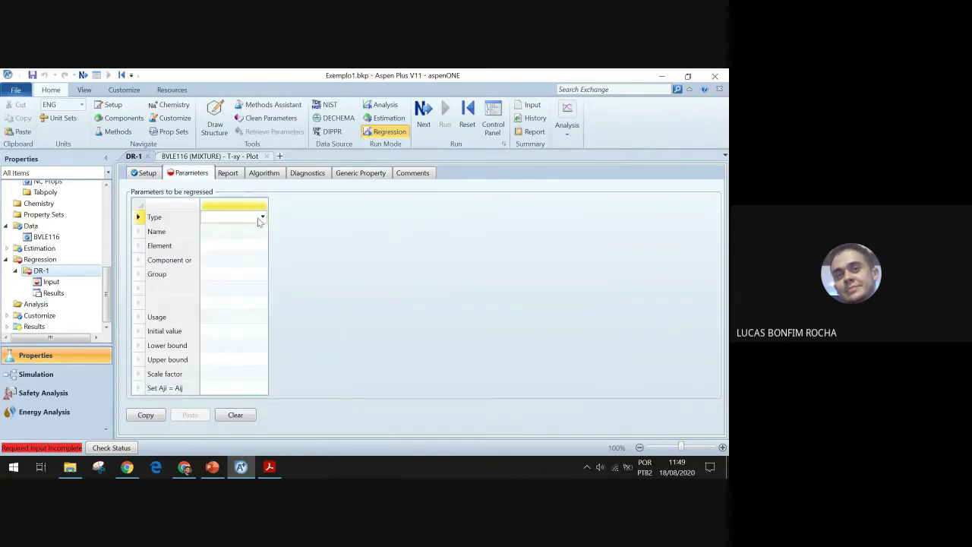
click(211, 466)
drag(441, 259, 591, 261)
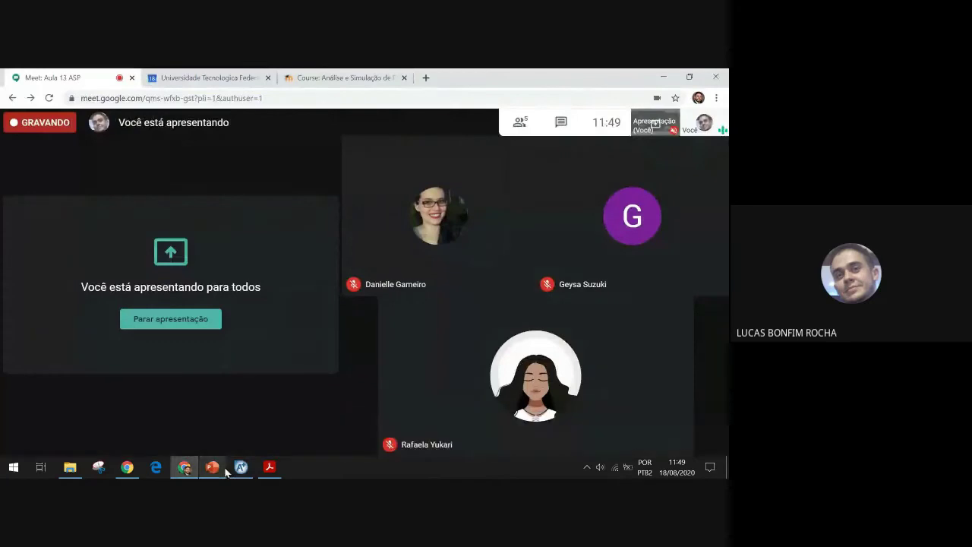
click(240, 466)
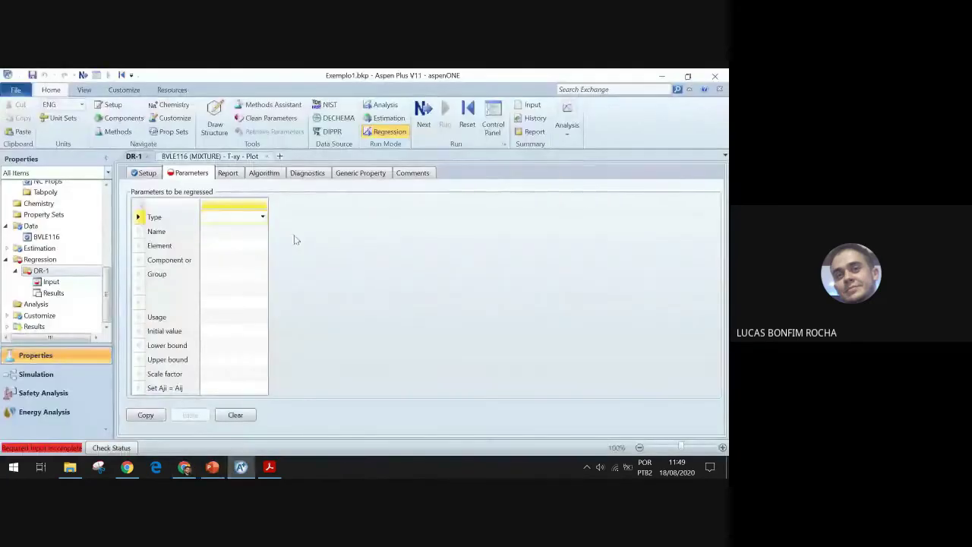
click(262, 218)
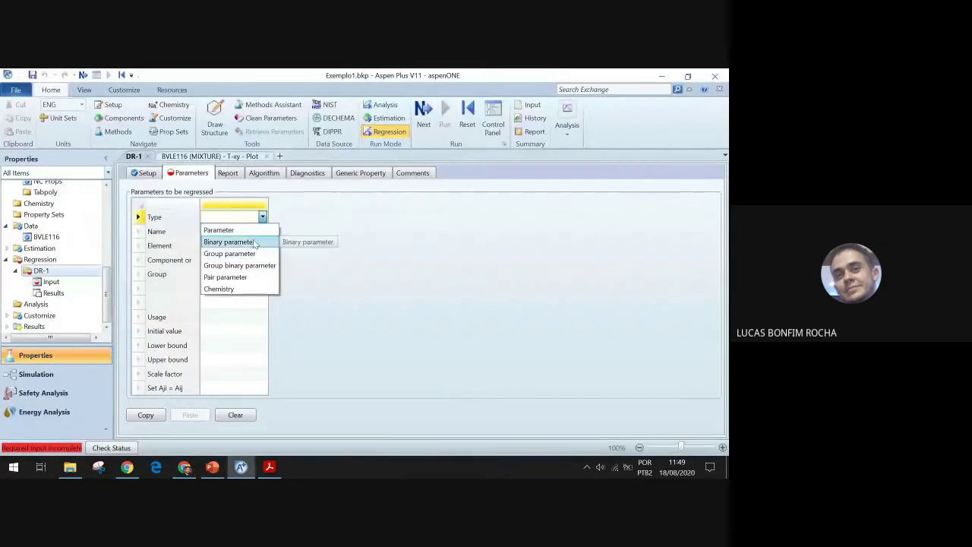
click(259, 243)
Step: Look up the first coefficient on the PowerPoint slide and set the first binary parameter's name to PRKBV
click(265, 231)
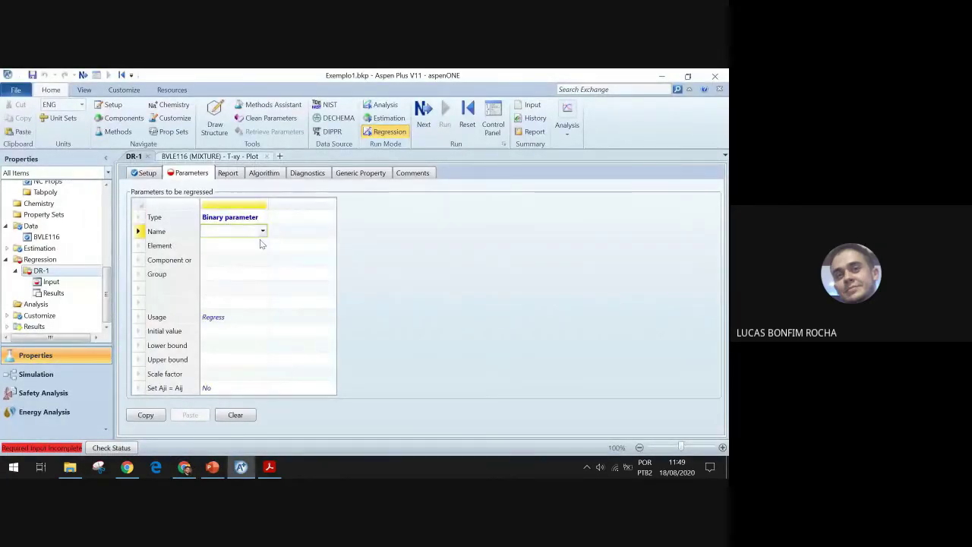
click(214, 470)
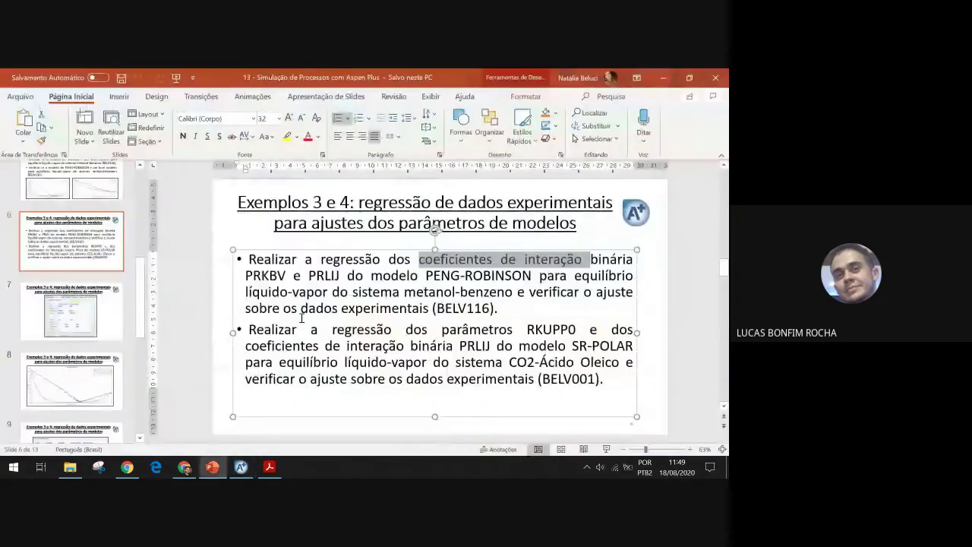
drag(246, 275, 289, 275)
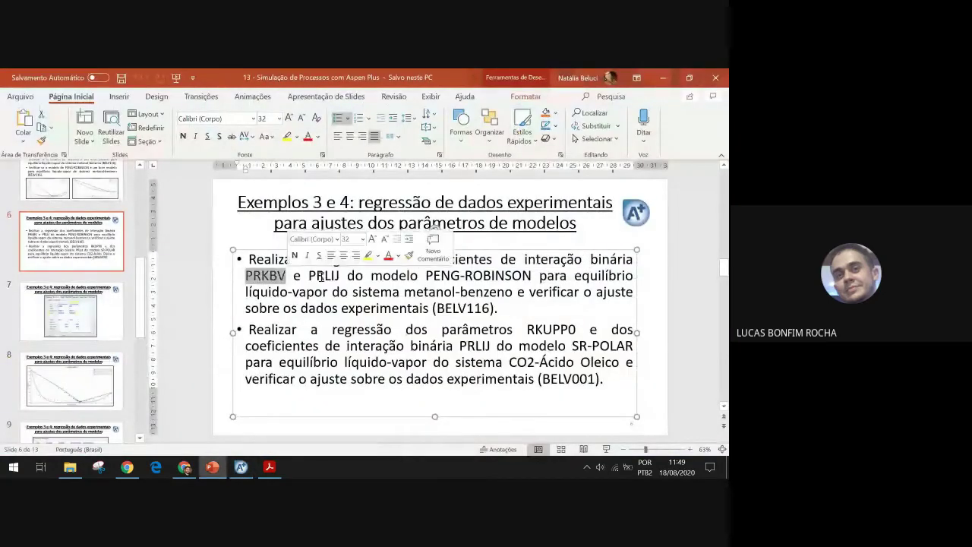
click(240, 469)
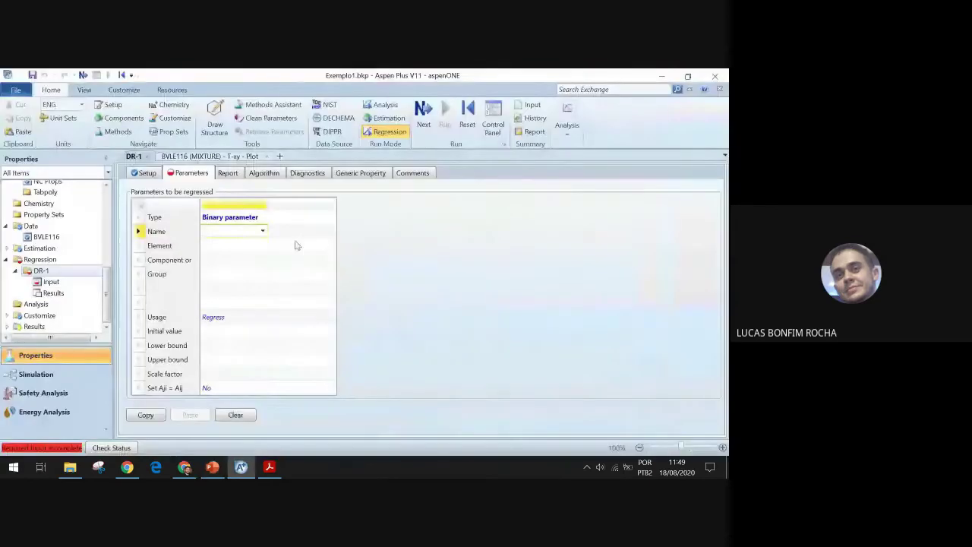
click(262, 231)
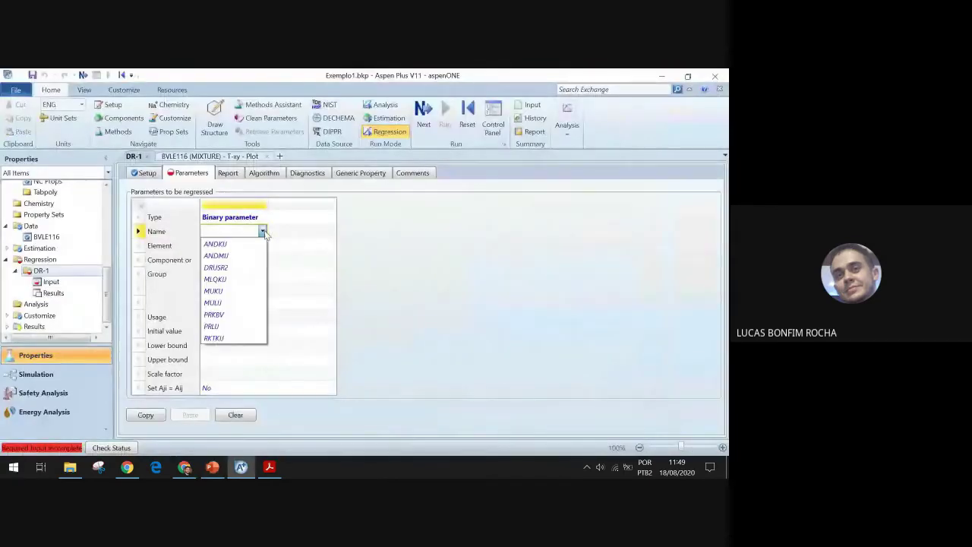
click(214, 314)
Step: Set PRKBV to element 1 and assign it the component pair METHA-01 and BENZE-01
click(254, 249)
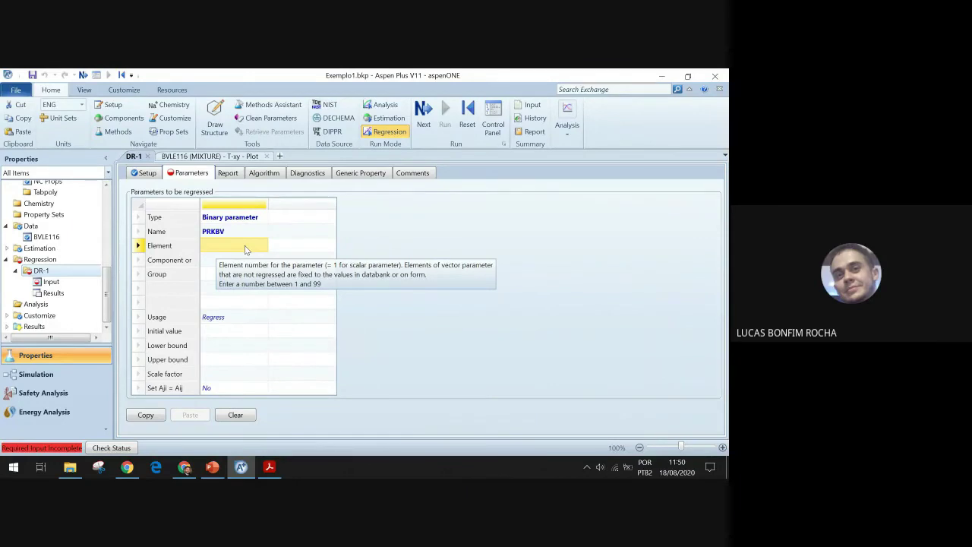
text(1)
key(Return)
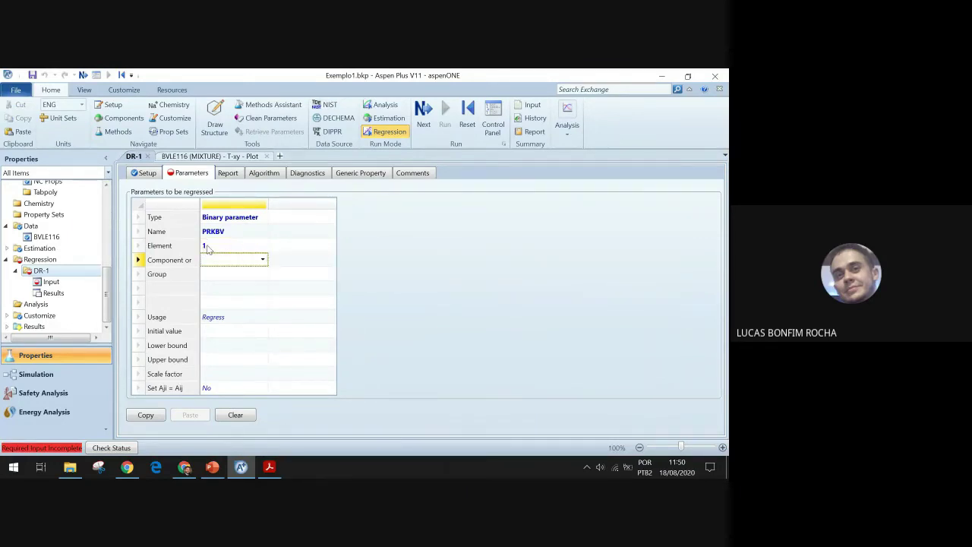
click(262, 259)
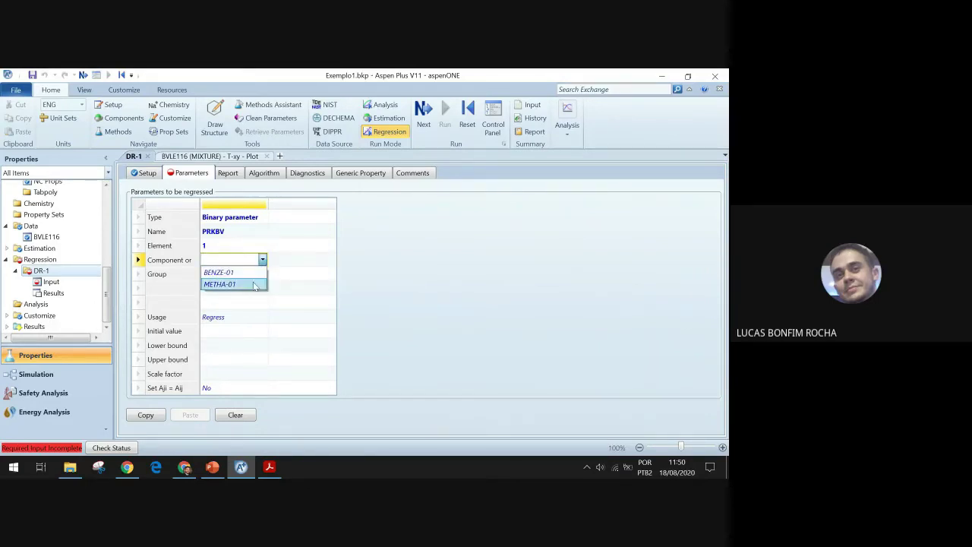
click(254, 285)
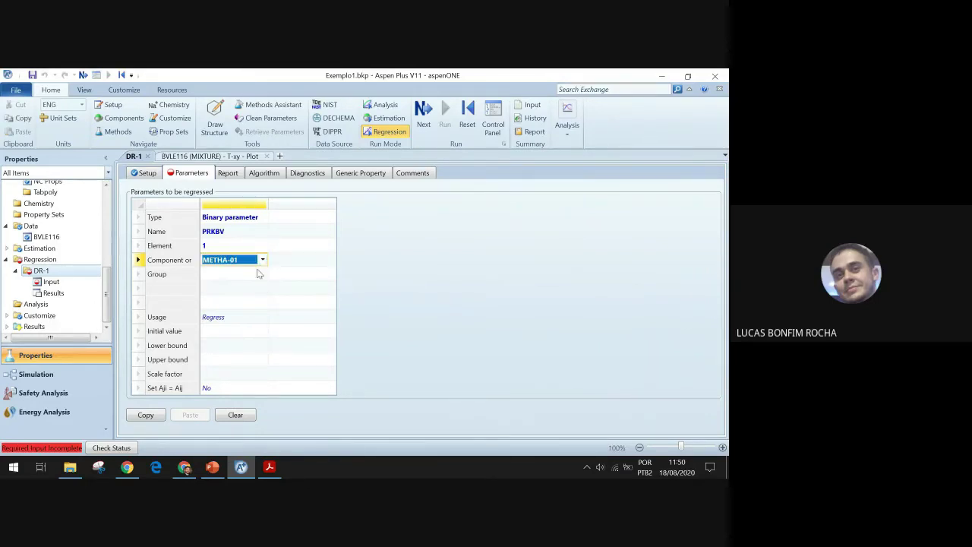
click(263, 275)
click(263, 275)
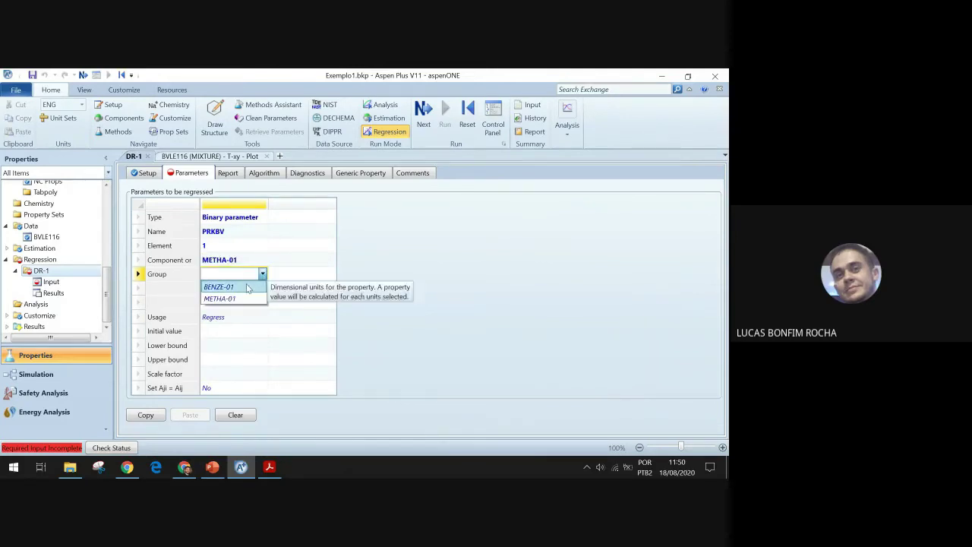
click(250, 287)
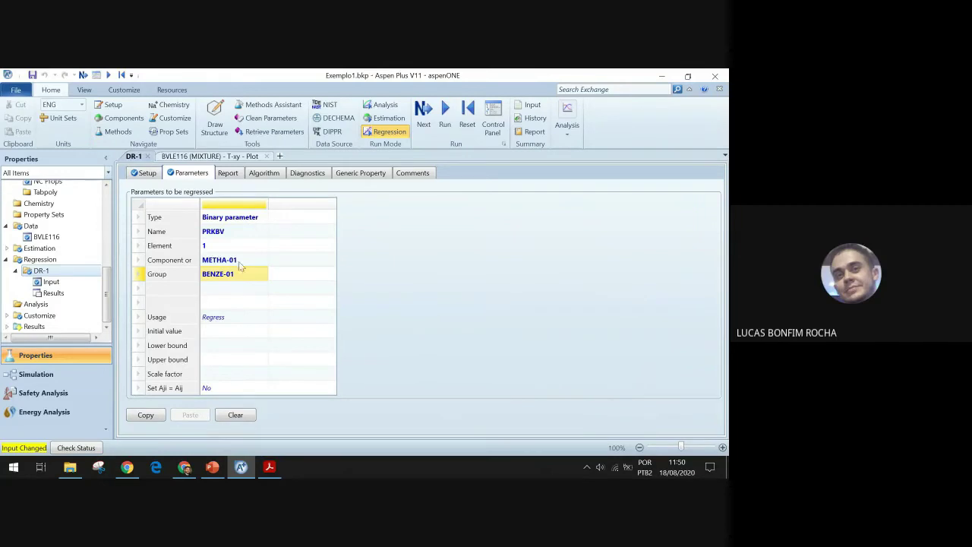
Step: Check the second coefficient on the PowerPoint slide and add a second regressed parameter of type Binary parameter named PRLIJ
click(313, 221)
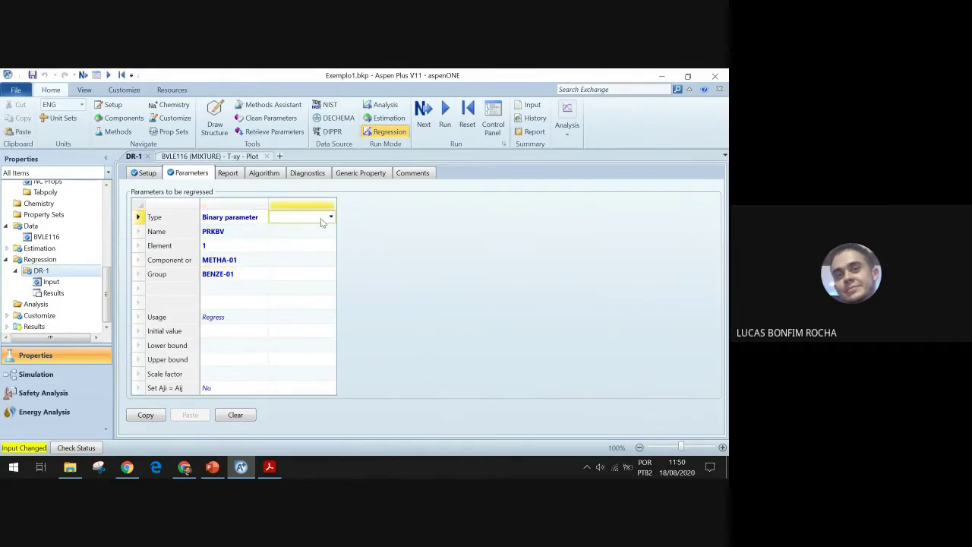
click(211, 468)
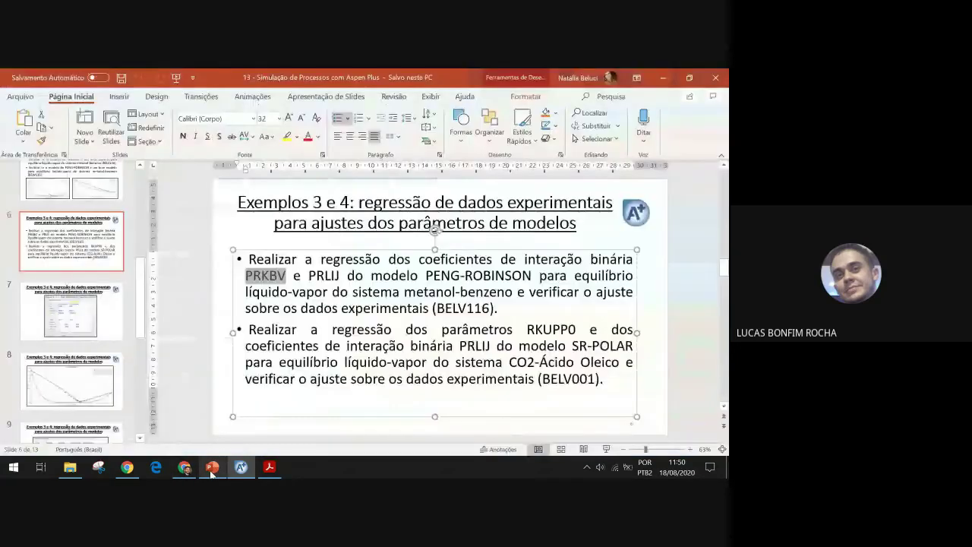
click(212, 468)
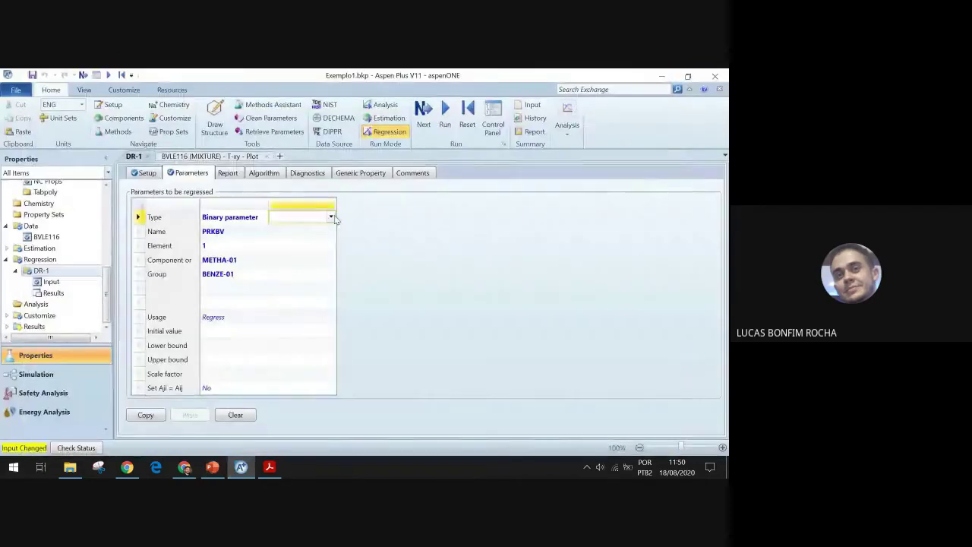
click(330, 217)
click(298, 241)
click(331, 232)
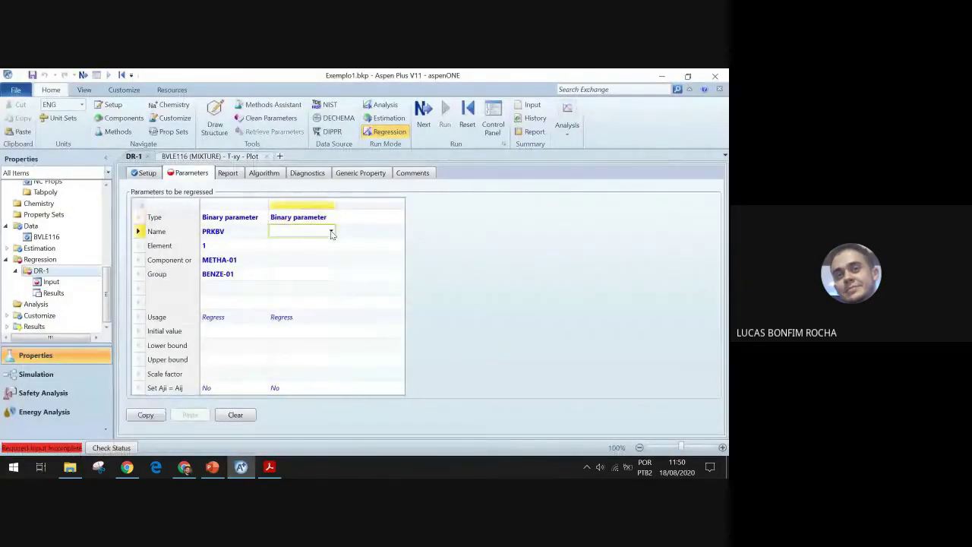
click(331, 232)
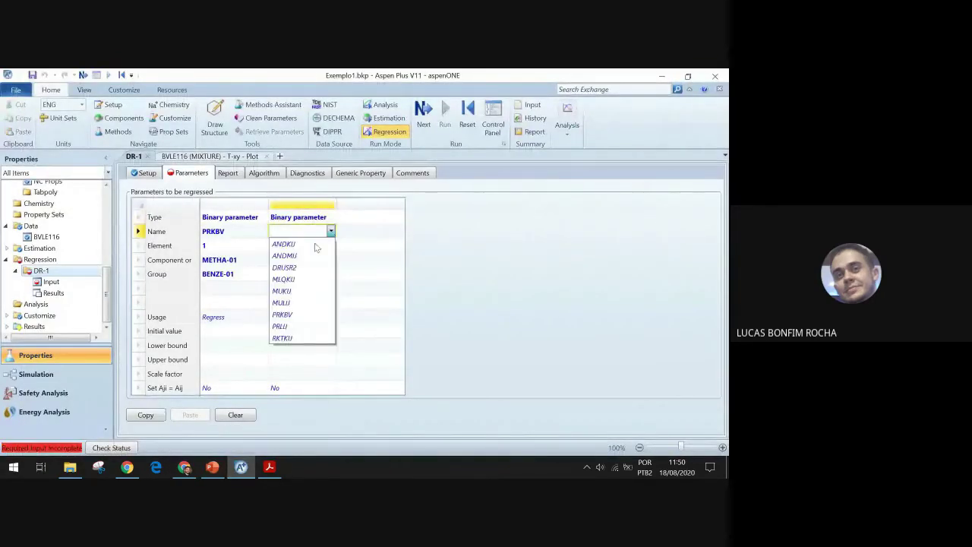
click(294, 321)
Step: Set PRLIJ to element 1 and assign it the component pair METHA-01 and BENZE-01
click(310, 245)
text(1)
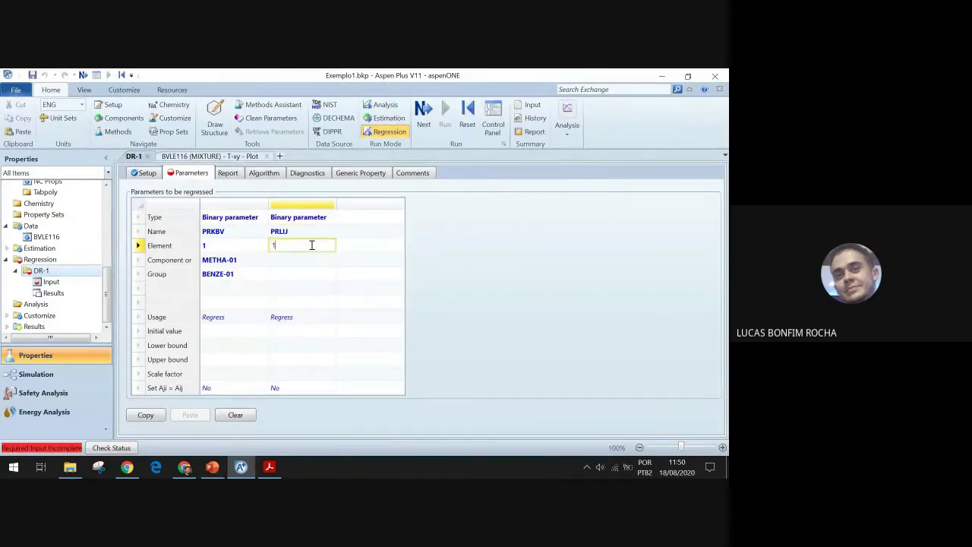
key(Return)
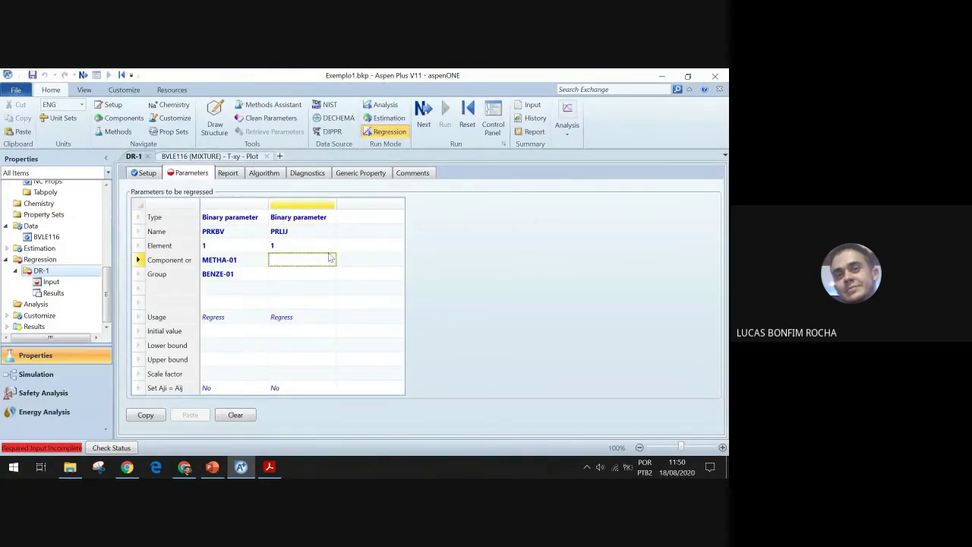
click(331, 260)
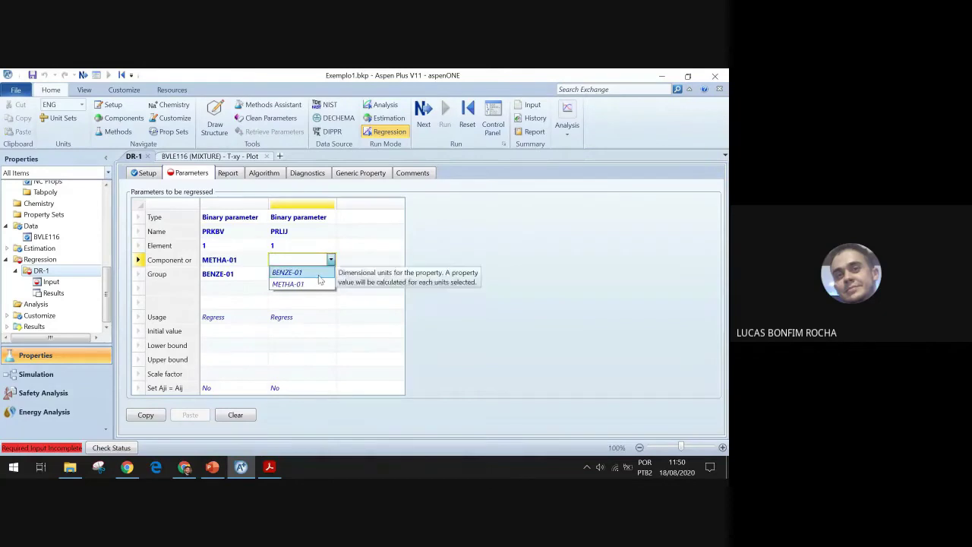
click(328, 271)
click(329, 275)
click(331, 274)
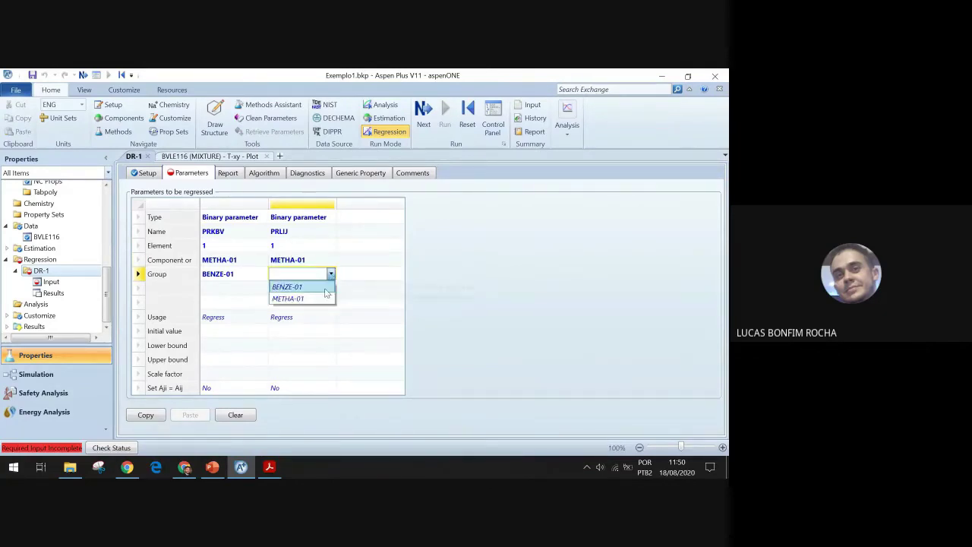
click(304, 284)
click(424, 273)
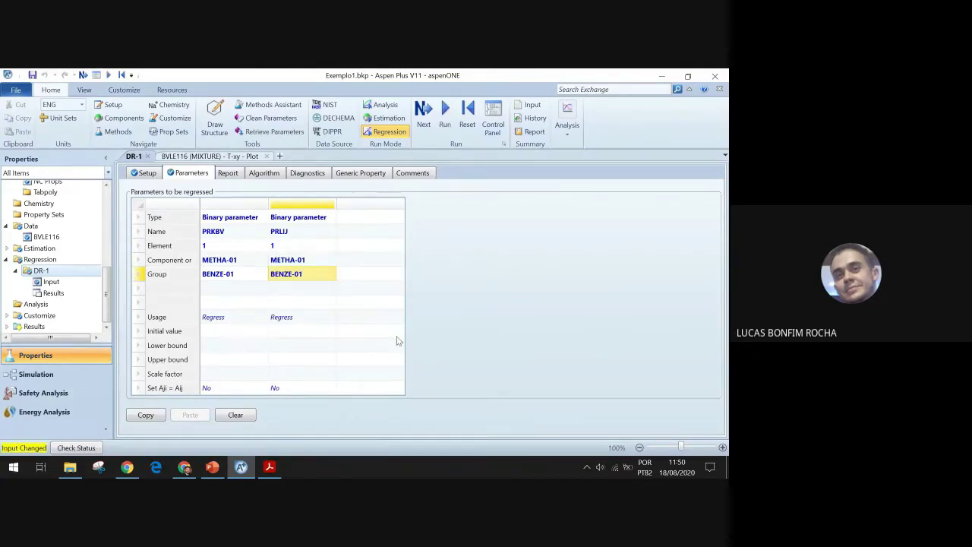
Step: Review the DR-1 regression setup and parameters, and examine the binary interaction parameters listed under Methods
click(152, 174)
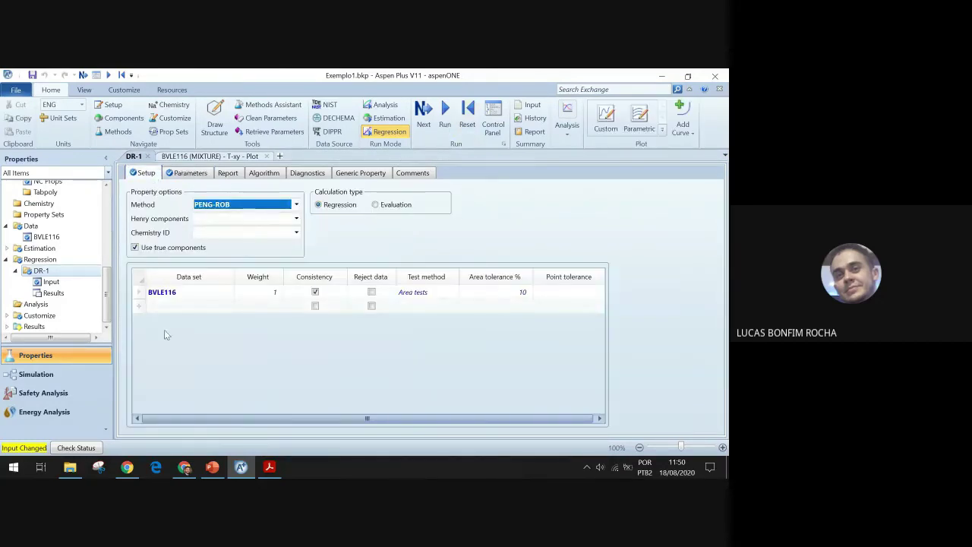
click(191, 174)
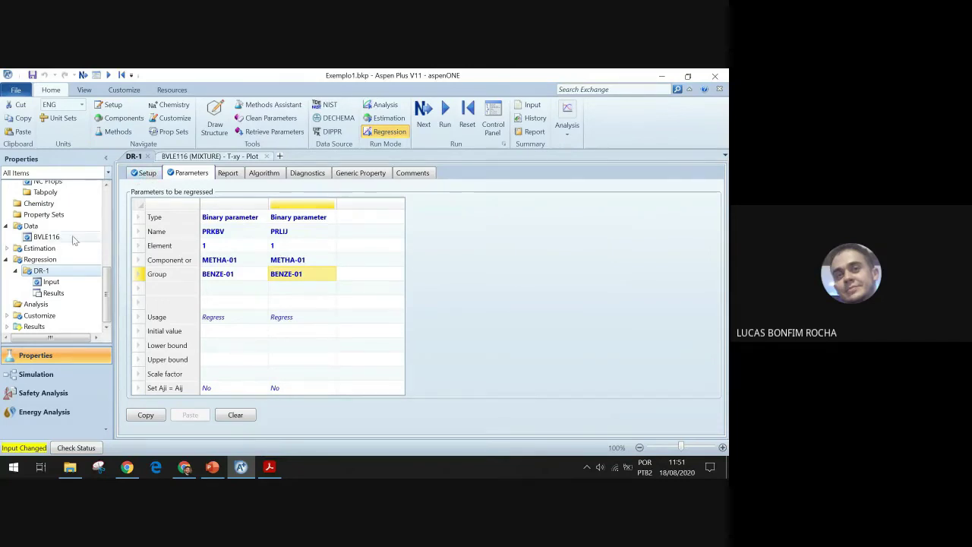
scroll(64, 232, up, 3)
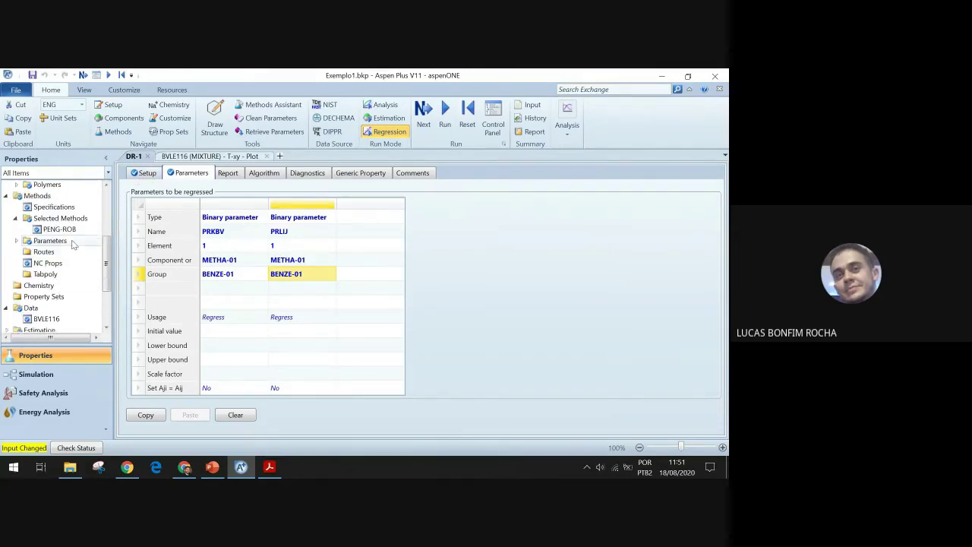
click(17, 240)
click(27, 262)
scroll(66, 281, down, 5)
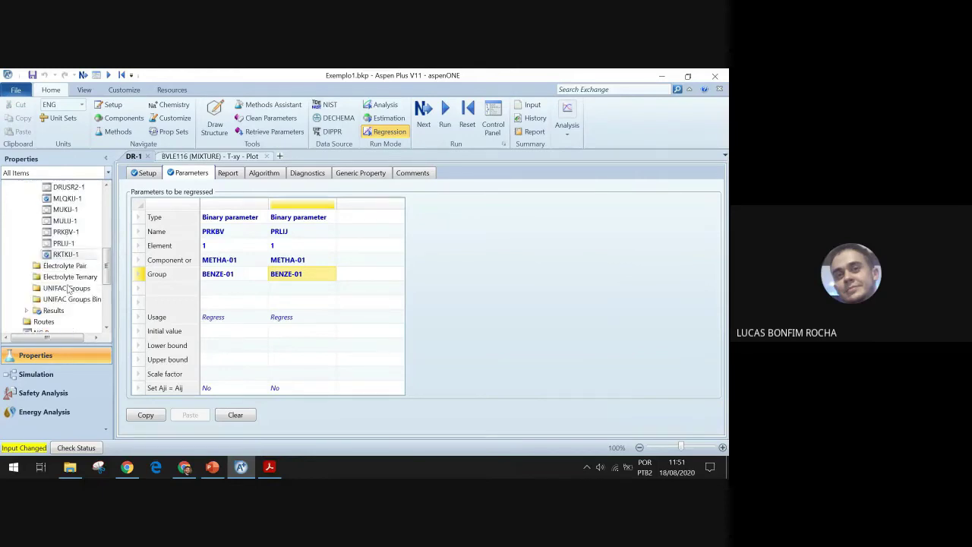
scroll(69, 291, up, 3)
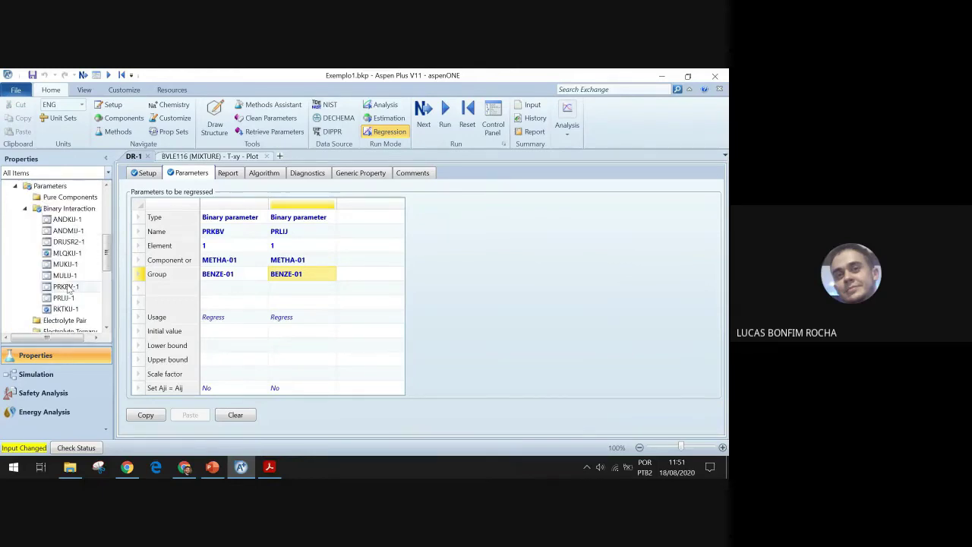
click(27, 212)
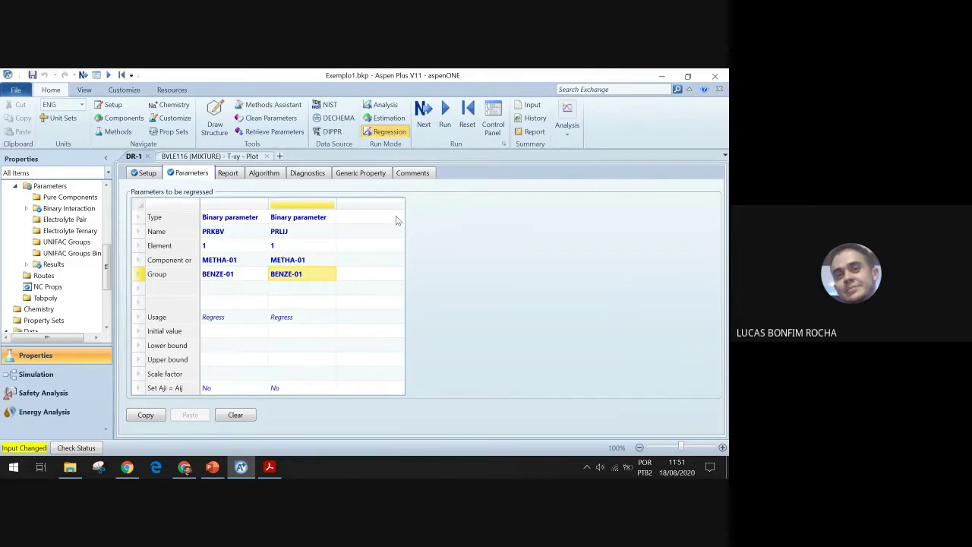
Step: Run the regression with case DR-1 selected
click(444, 119)
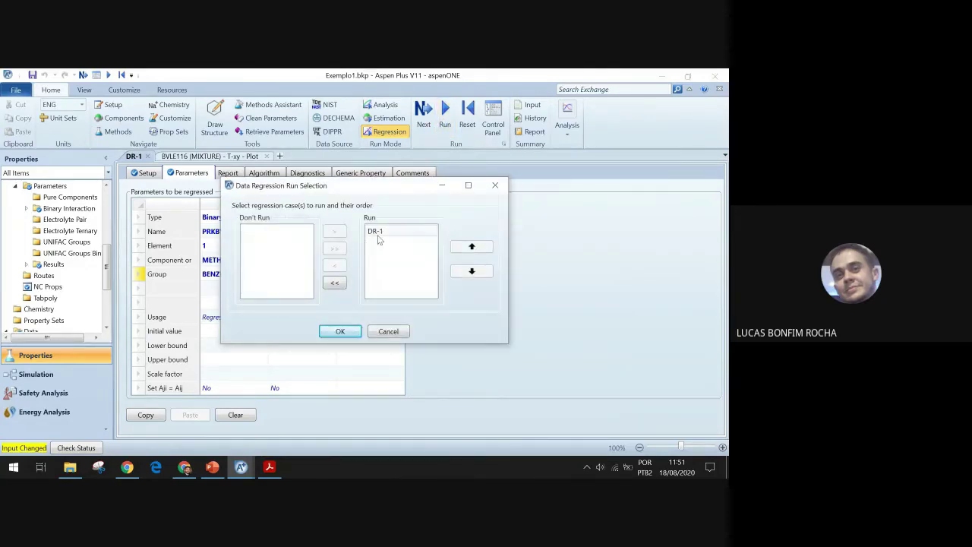
click(385, 233)
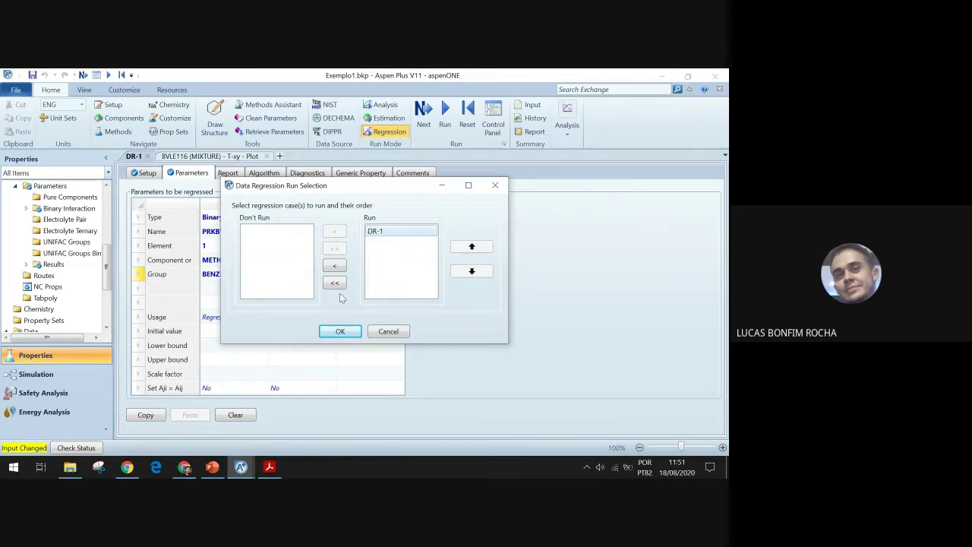
click(340, 332)
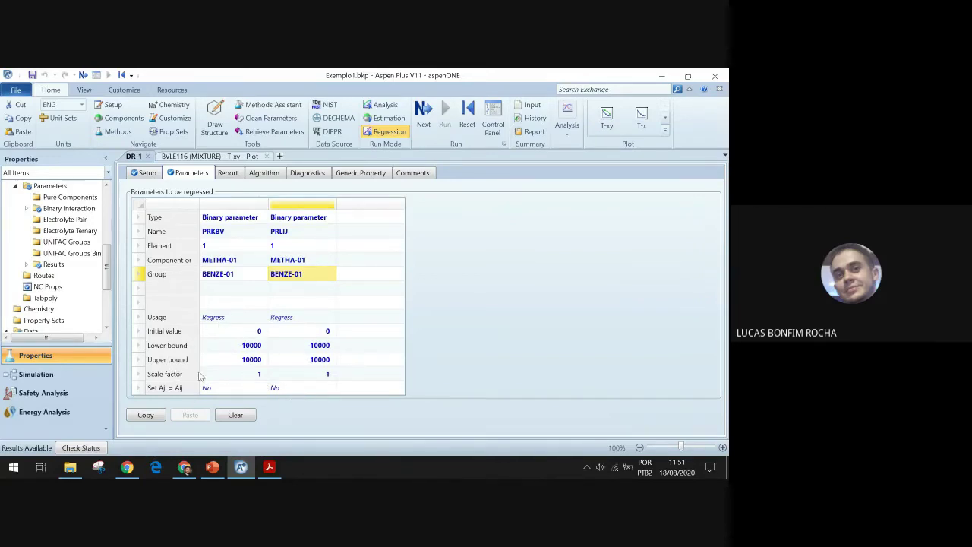
Step: Examine the DR-1 results for regressed parameters, residuals, profiles and sum of squares, and check the BVLE116 experimental T-xy plot
scroll(54, 308, down, 3)
click(16, 306)
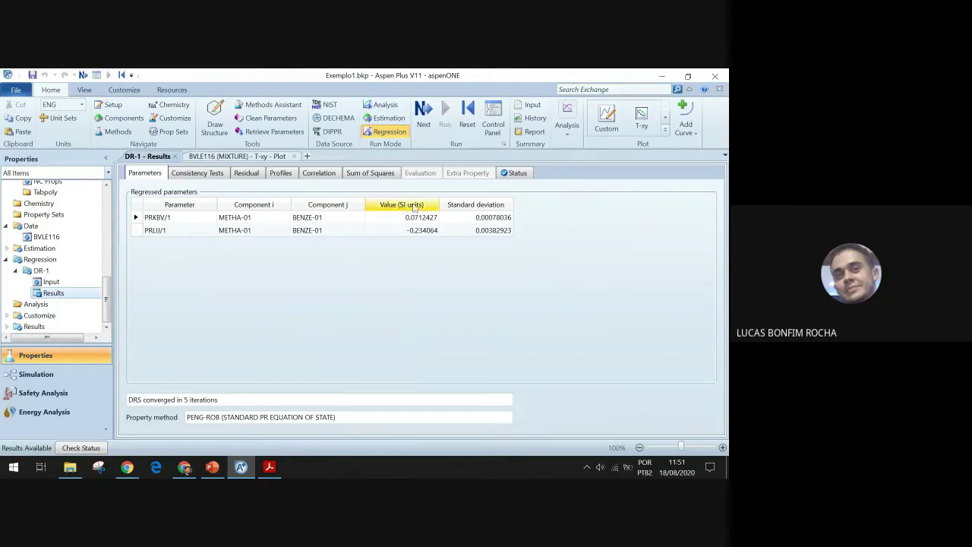
click(255, 176)
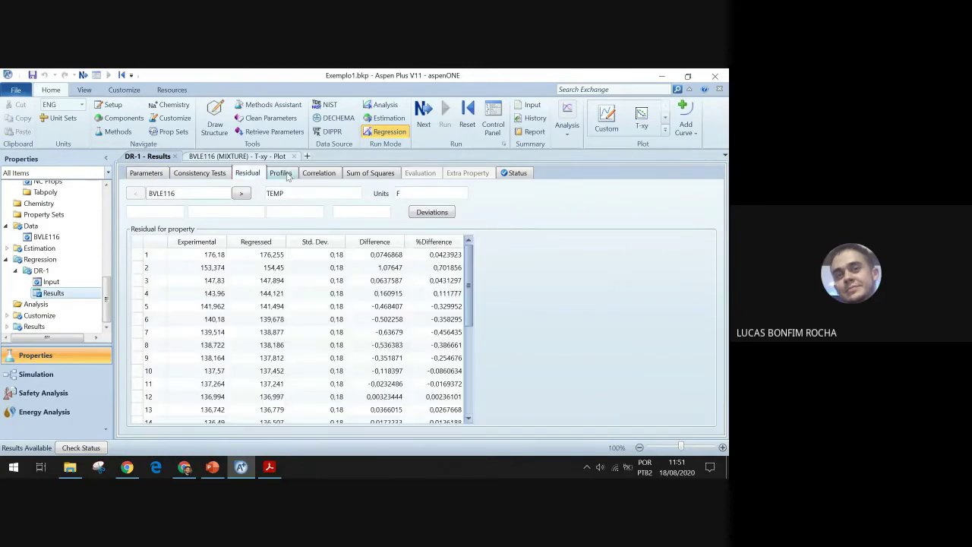
click(292, 172)
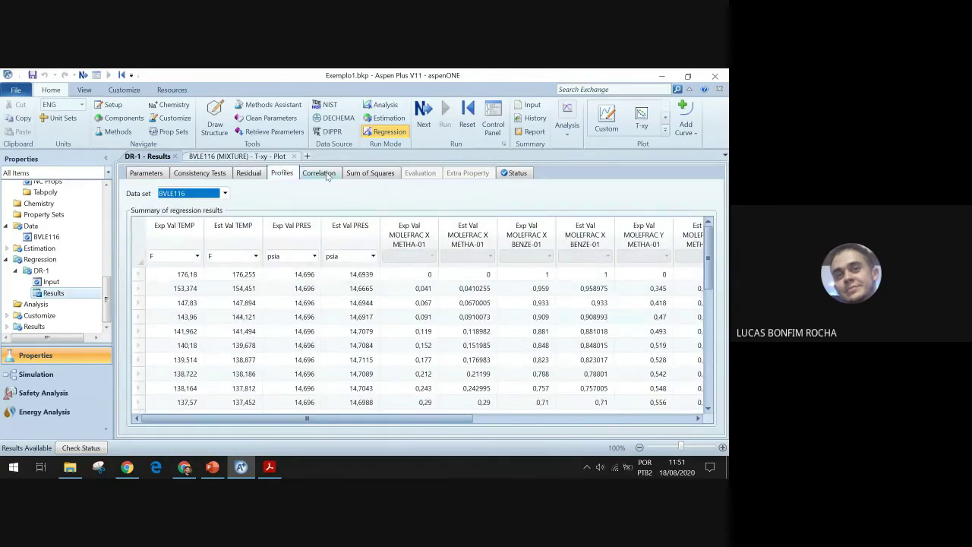
click(370, 173)
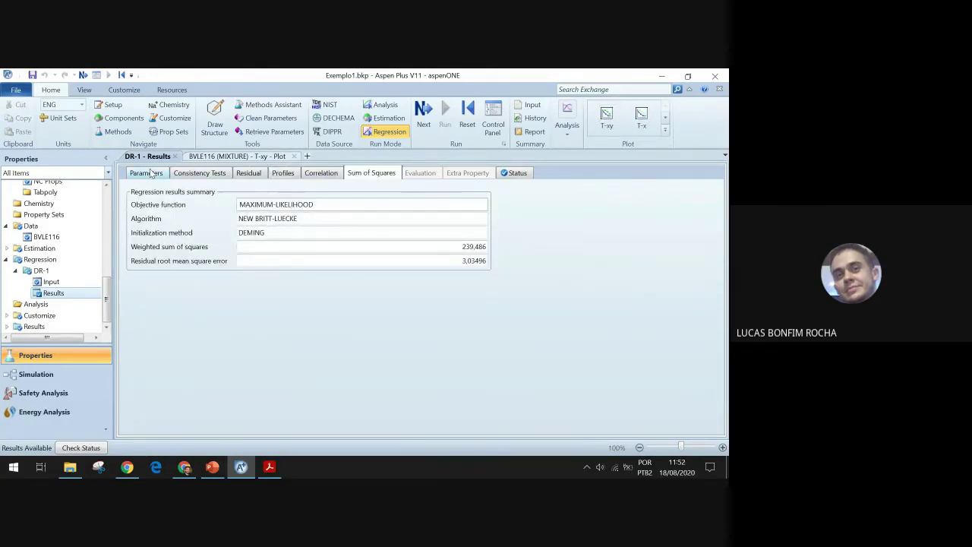
click(149, 173)
click(231, 156)
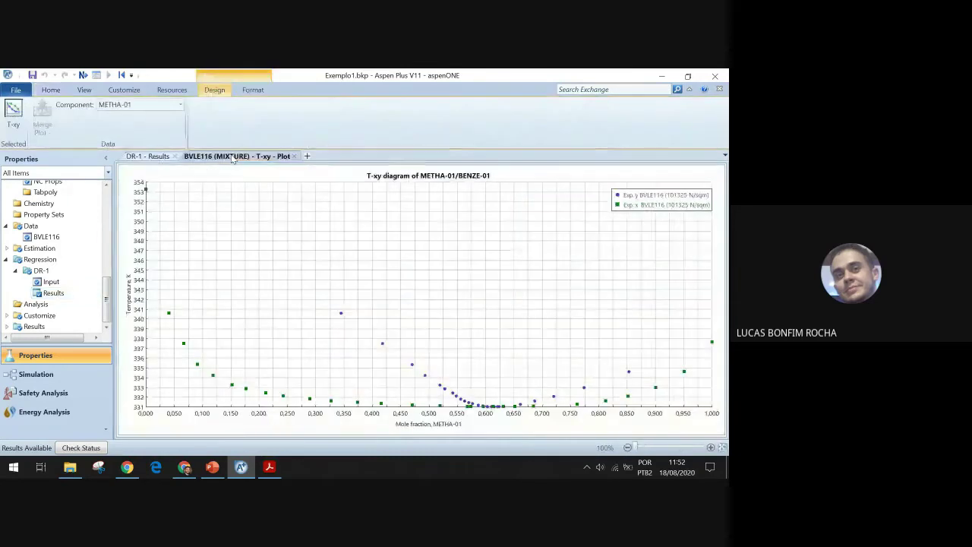
click(148, 155)
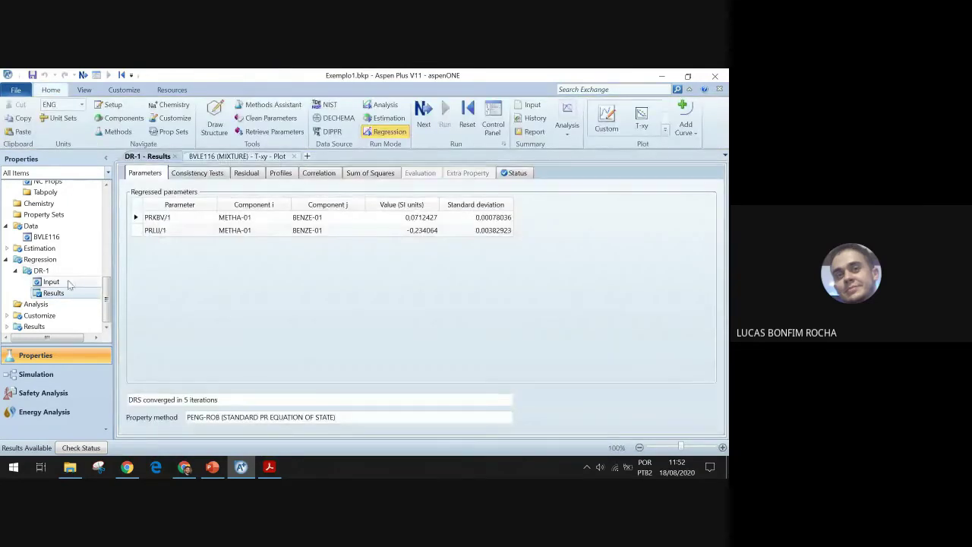
Step: Enable the pre-Release 8 algorithm in the algorithm options of regression DR-1
click(68, 281)
click(255, 174)
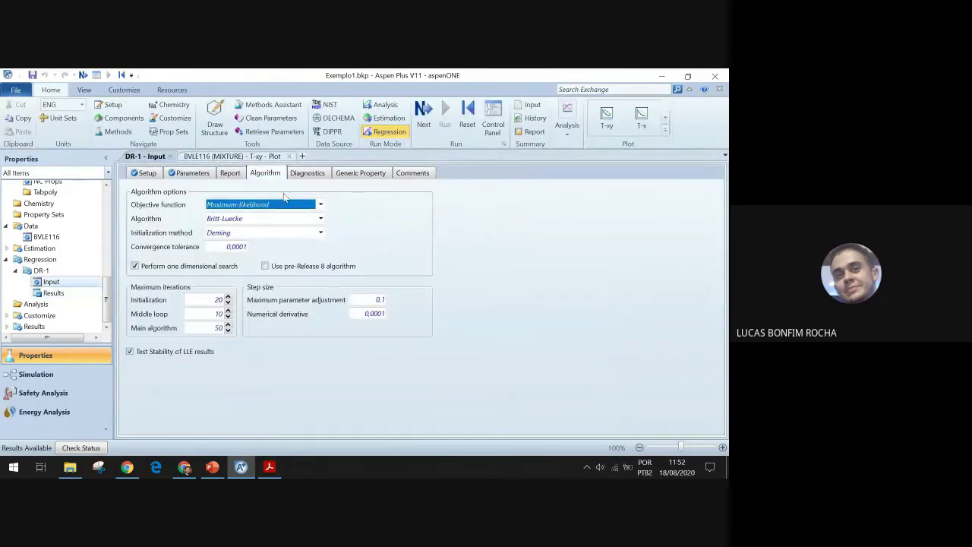
click(320, 218)
click(335, 225)
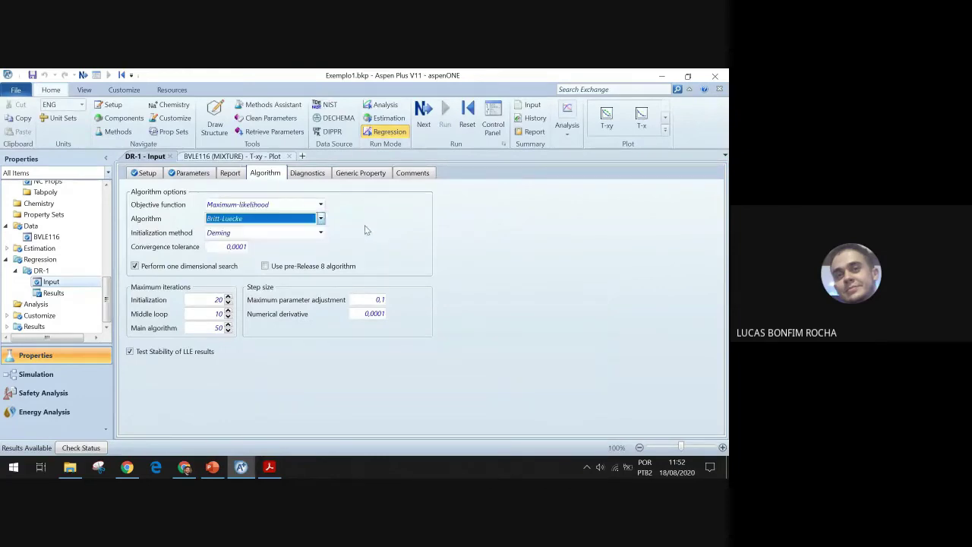
click(338, 266)
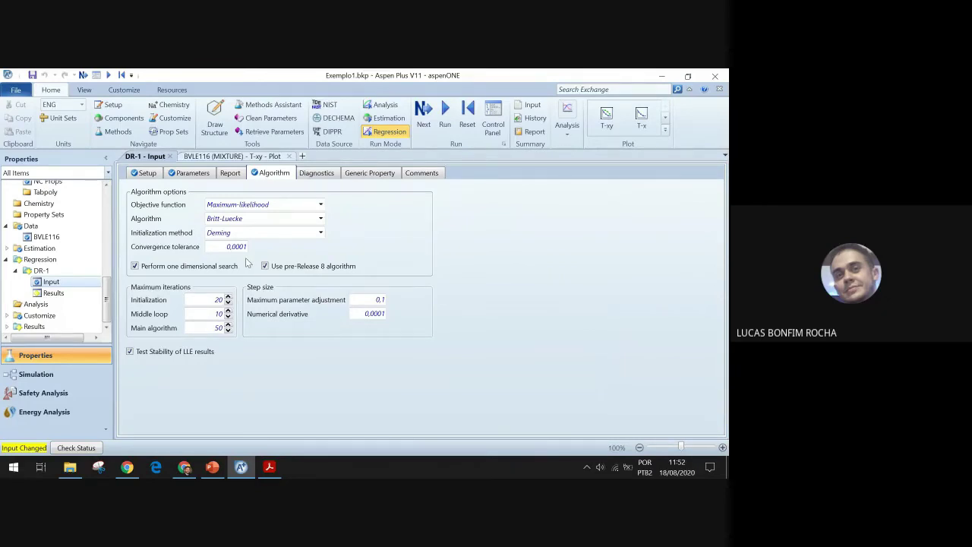
Step: Plot the T-xy diagram of regression DR-1 with METHA-01 as the component and temperature in K
click(146, 173)
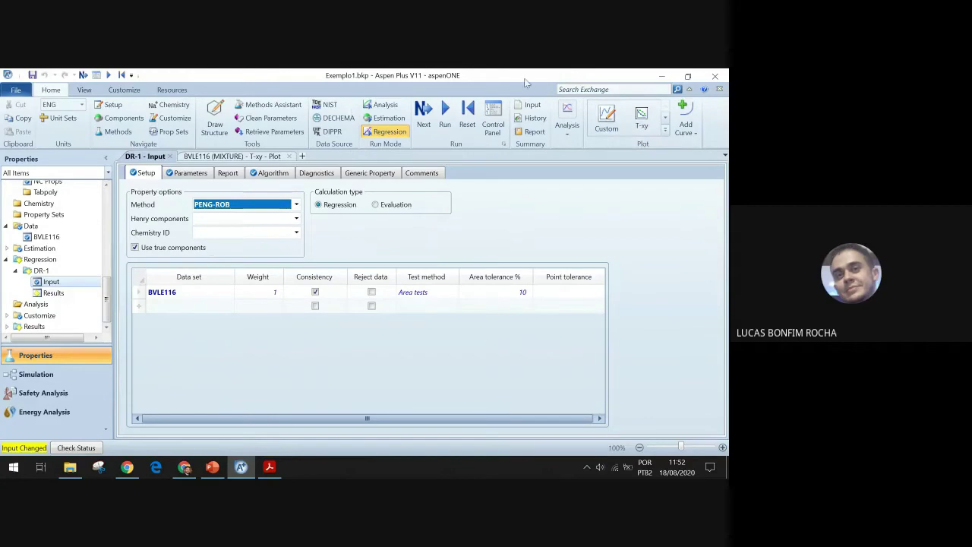
click(645, 119)
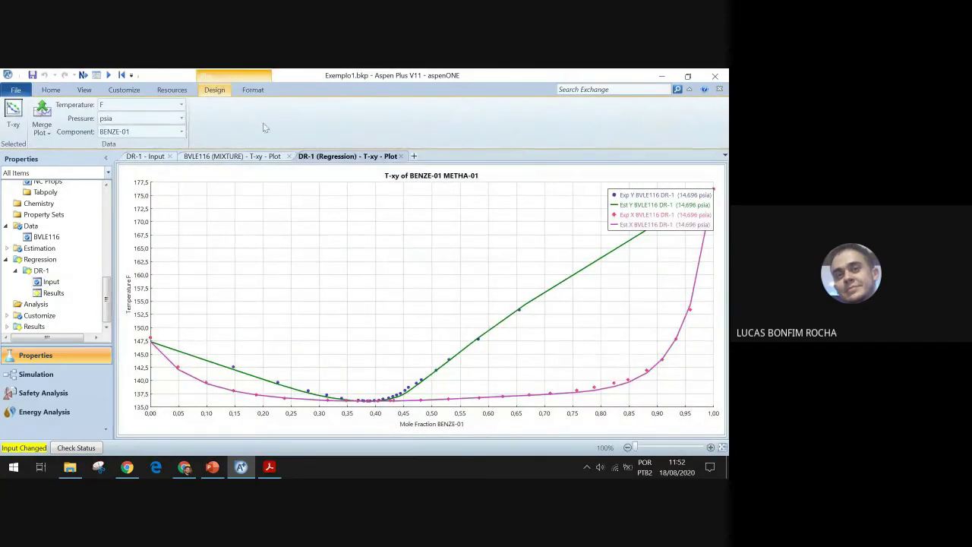
click(182, 131)
click(163, 158)
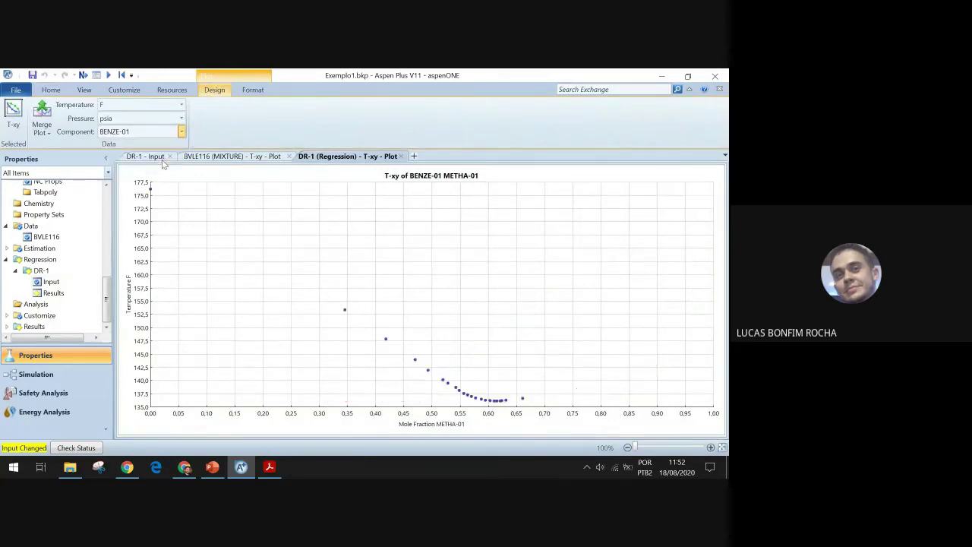
click(183, 105)
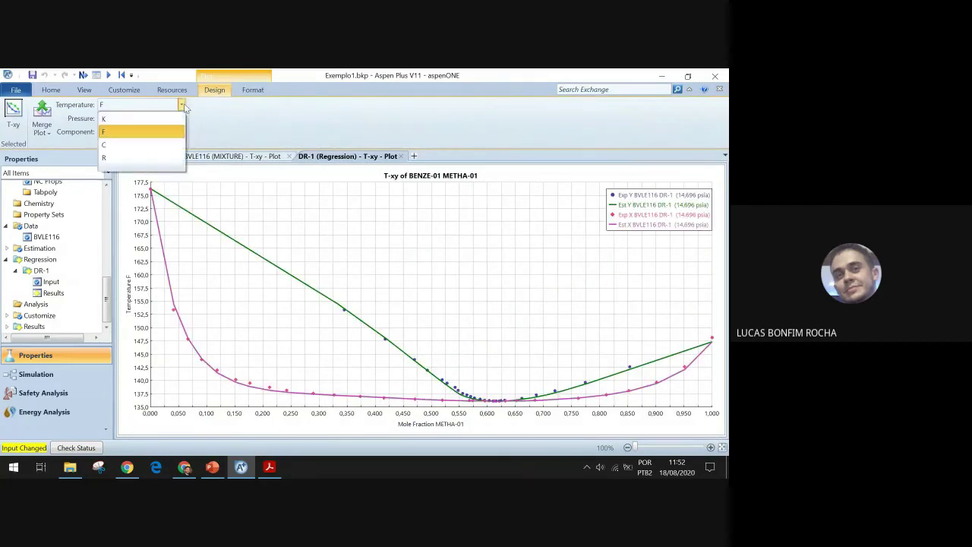
click(140, 120)
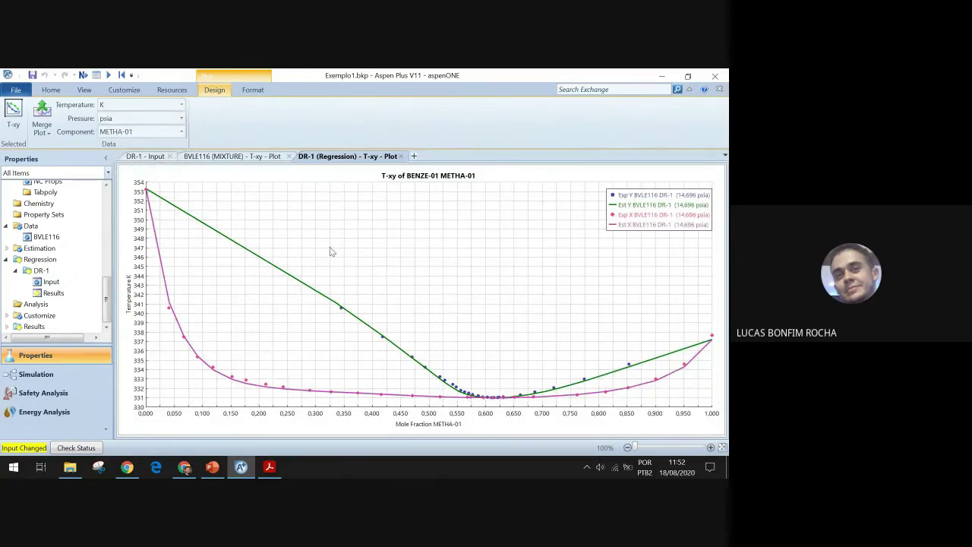
Step: Compare the experimental and regression T-xy plots and merge the BVLE116 experimental plot into the DR-1 regression plot
click(231, 157)
click(351, 158)
key(ctrl+Tab)
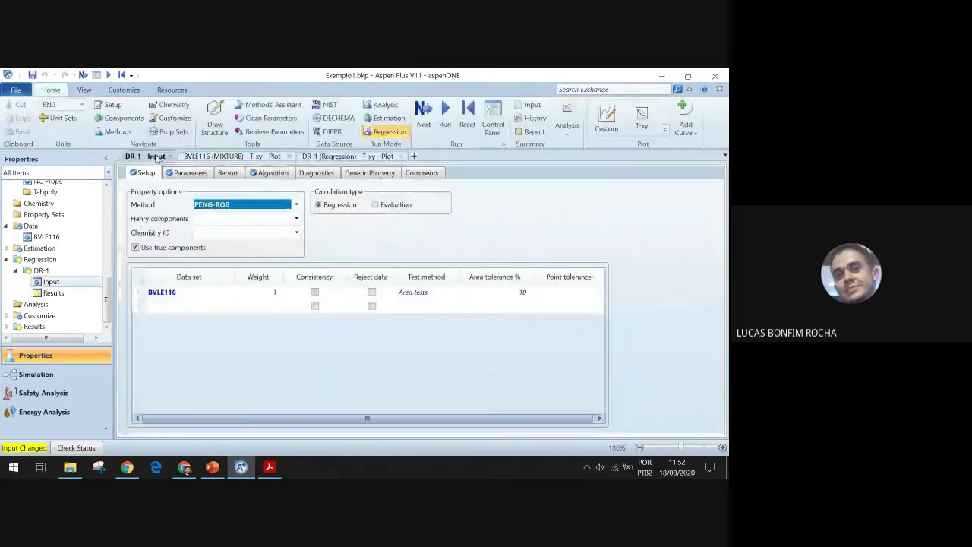
click(331, 157)
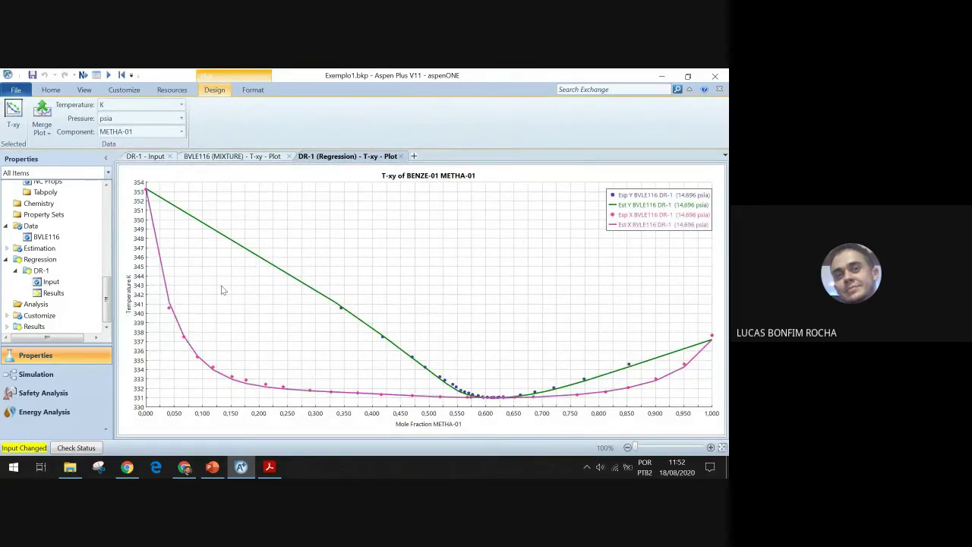
right_click(179, 264)
click(235, 158)
click(235, 159)
right_click(229, 240)
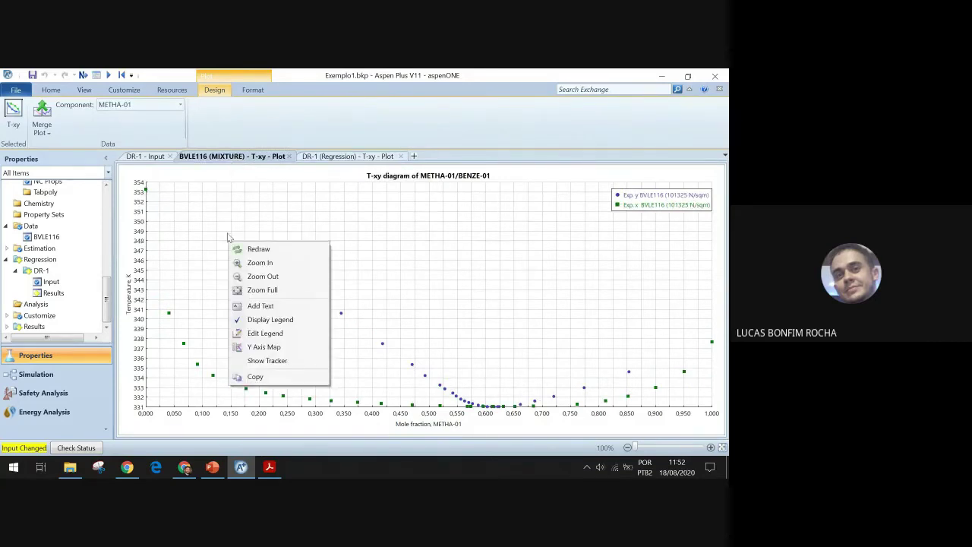
click(44, 128)
click(64, 148)
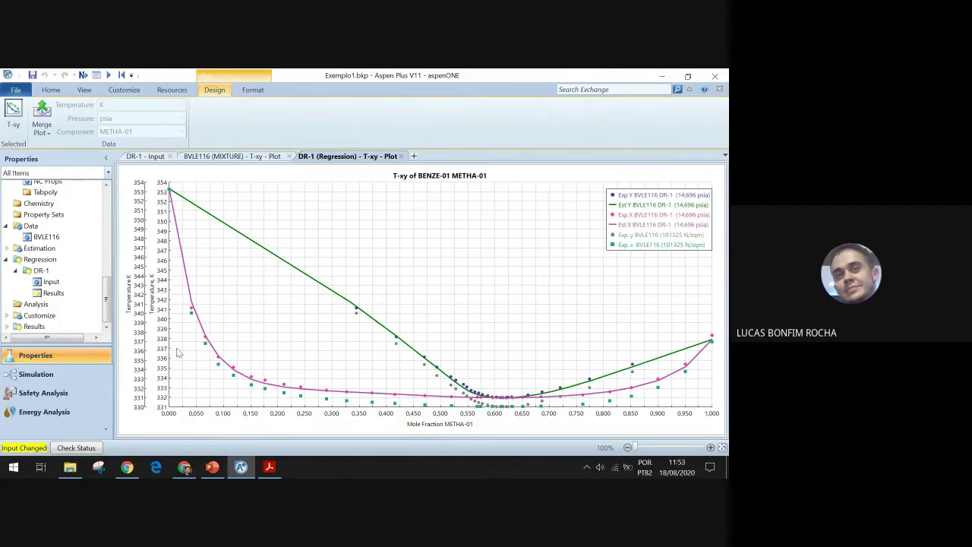
Step: Map all curves of the merged T-xy plot to a single Y axis
right_click(179, 353)
click(225, 311)
click(271, 167)
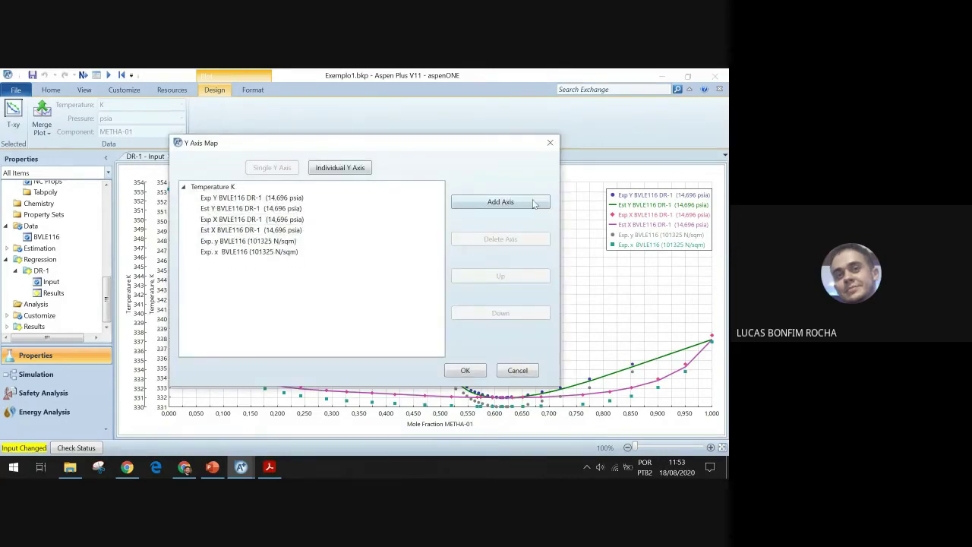
click(466, 371)
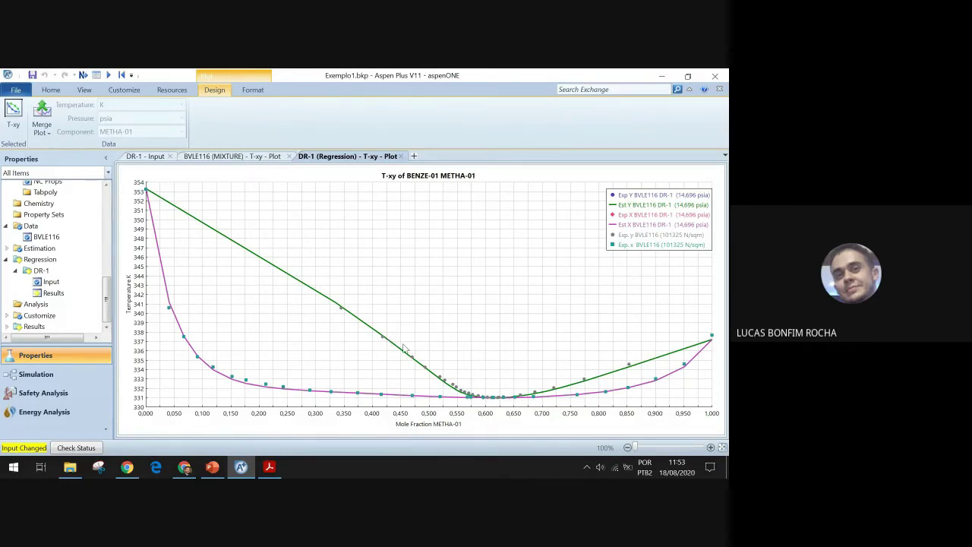
Step: Review the BVLE116 data setup, the merged DR-1 regression plot, and the DR-1 regression input setup
double_click(47, 237)
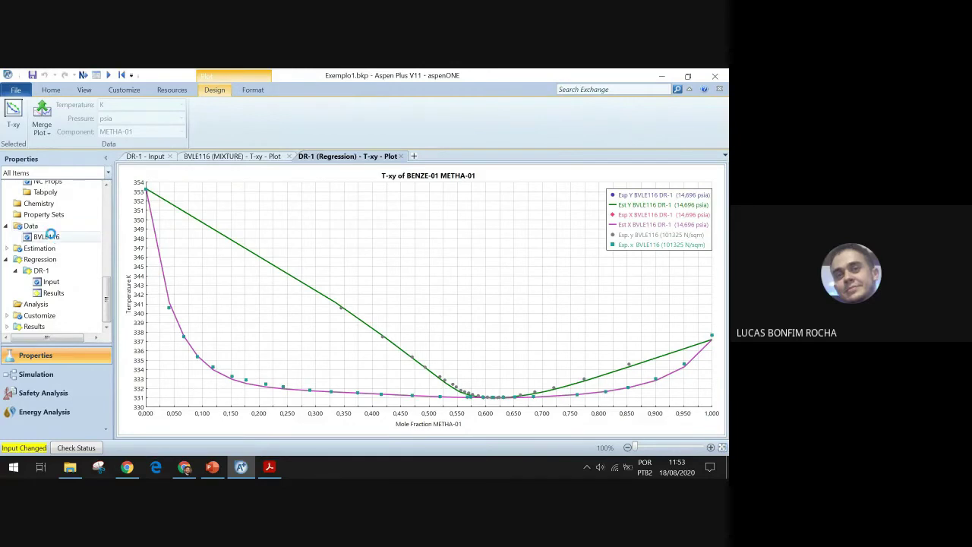
double_click(50, 282)
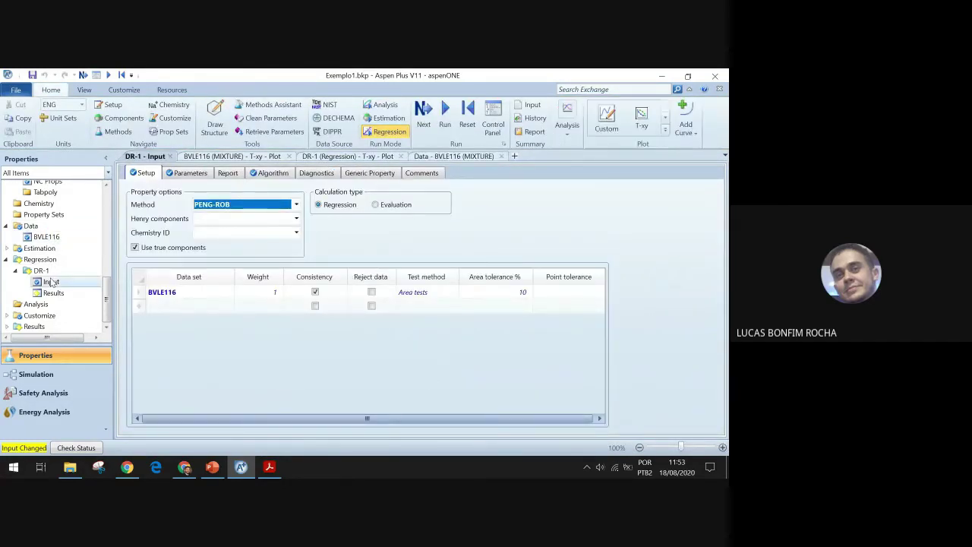
click(452, 156)
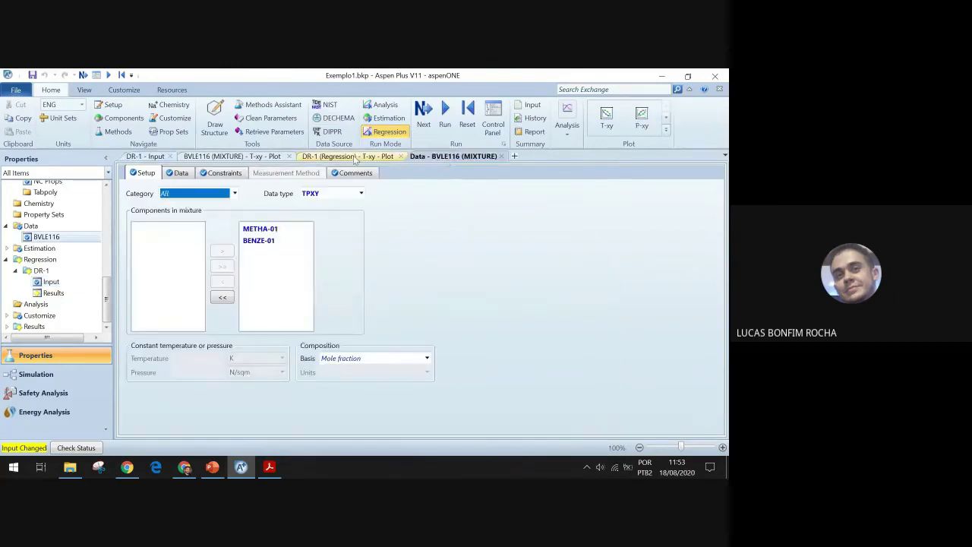
click(355, 157)
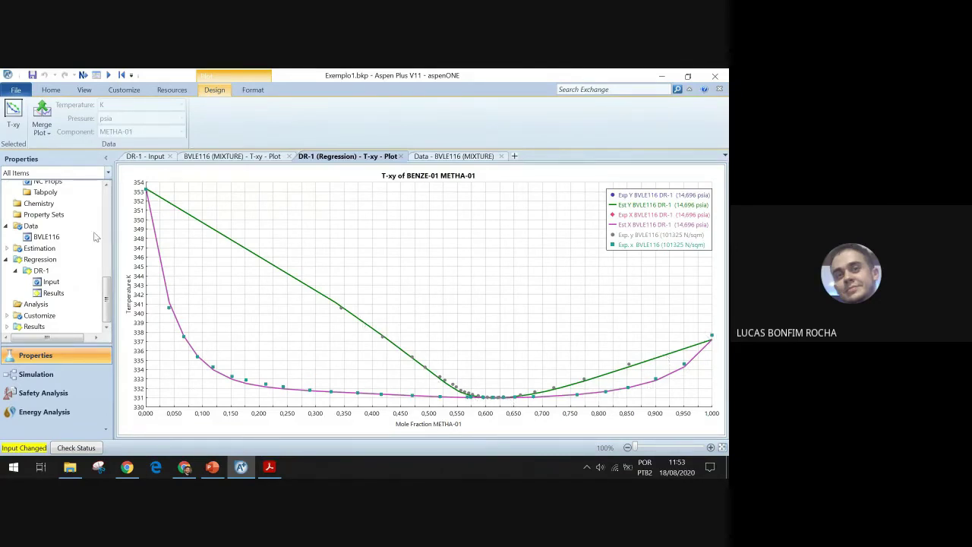
scroll(46, 258, up, 1)
scroll(47, 258, up, 3)
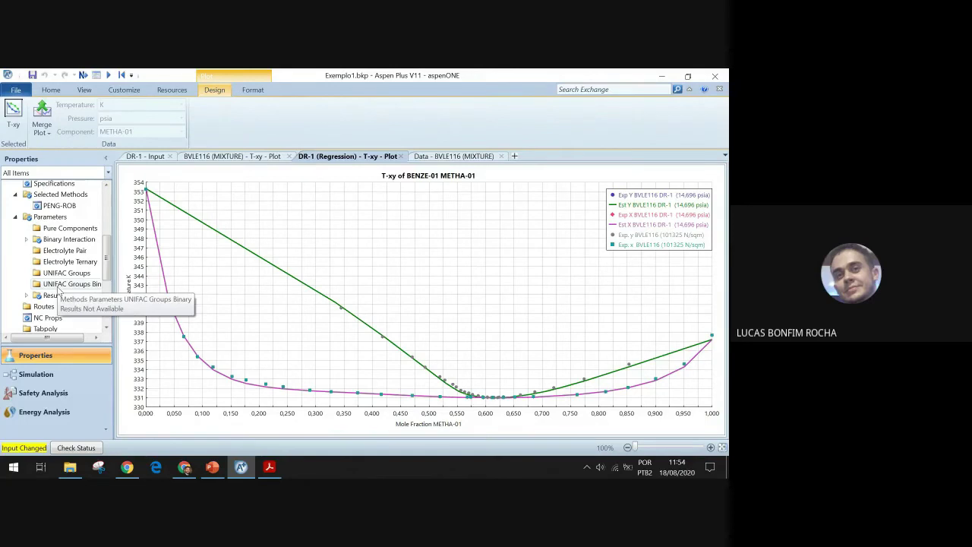
scroll(58, 292, down, 2)
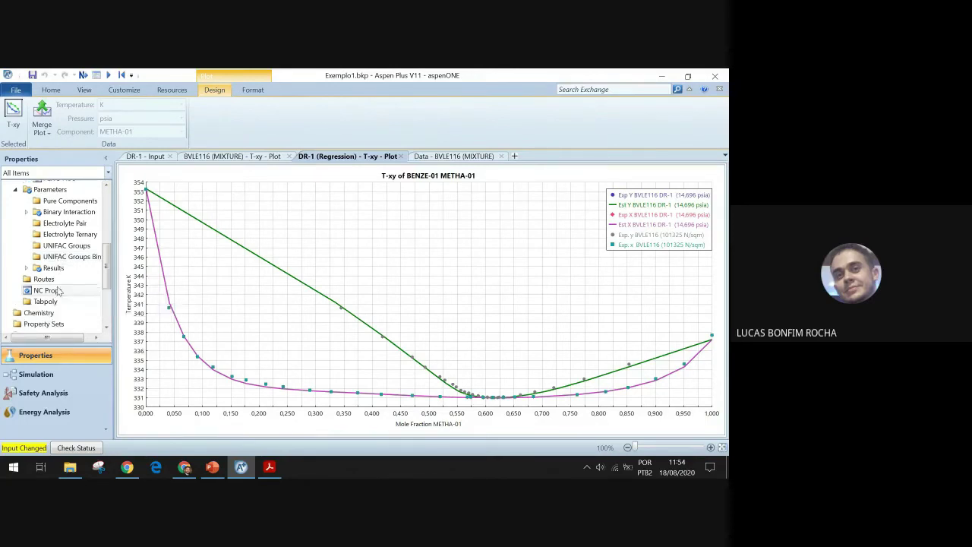
scroll(52, 325, down, 3)
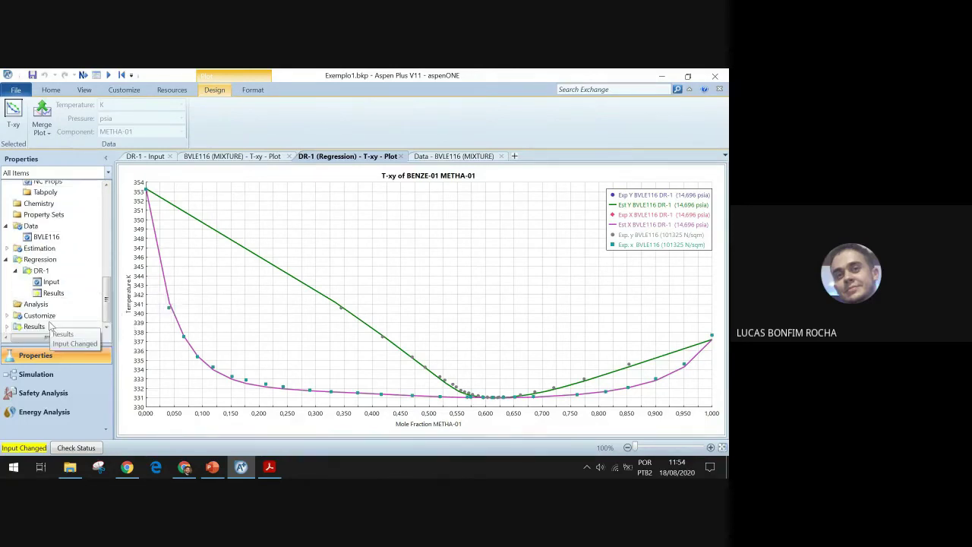
double_click(58, 284)
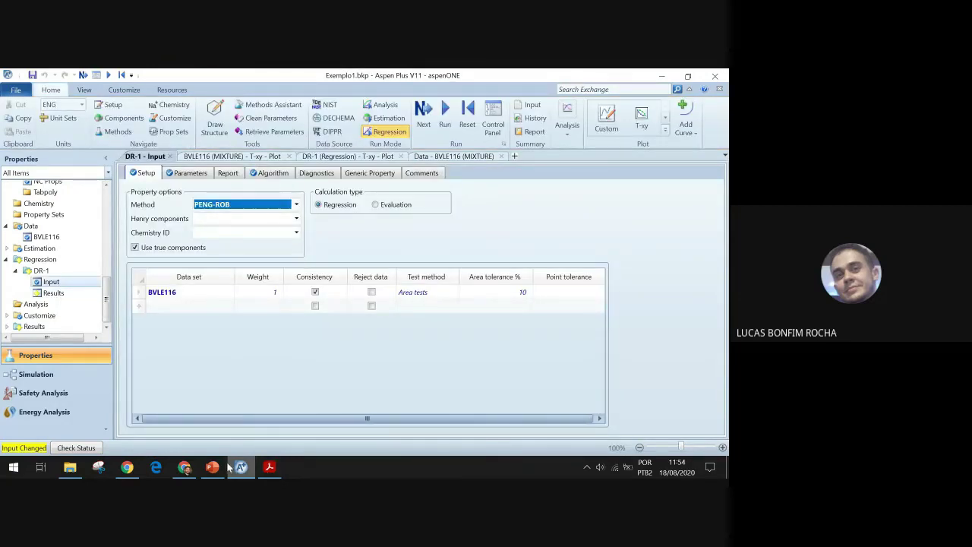
Step: Switch to PowerPoint and read the SR-POLAR regression exercise for CO2-oleic acid and the slide listing its parameters to be regressed
mouse_move(226, 466)
click(213, 410)
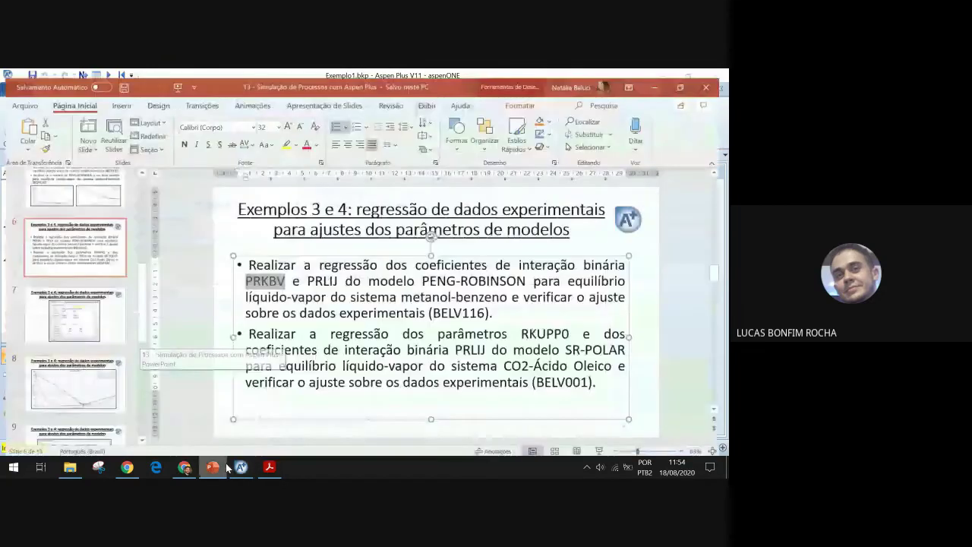
drag(250, 329, 601, 388)
click(600, 391)
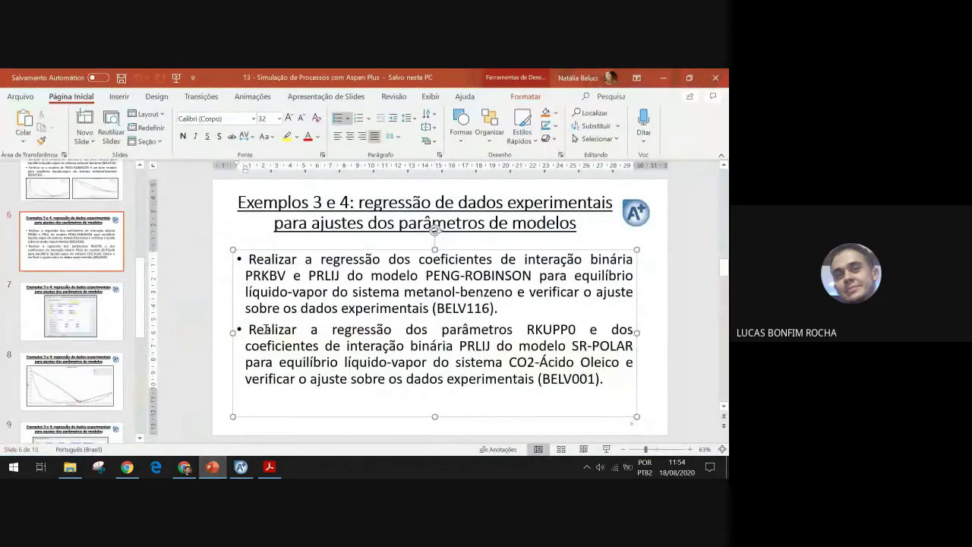
mouse_move(568, 343)
mouse_down()
mouse_move(589, 329)
mouse_move(546, 330)
mouse_move(560, 330)
mouse_up()
click(566, 329)
drag(463, 346, 490, 346)
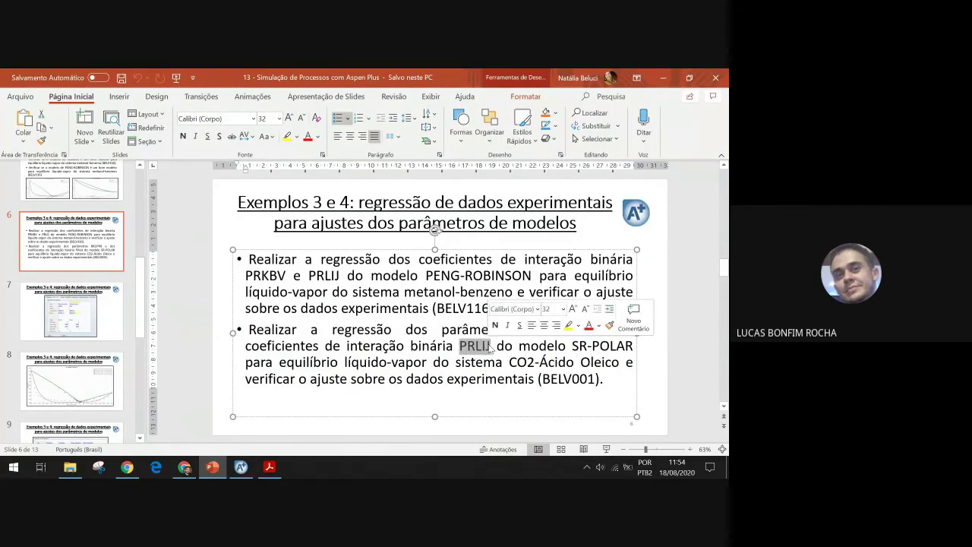
scroll(86, 353, down, 1)
scroll(86, 353, down, 2)
click(81, 319)
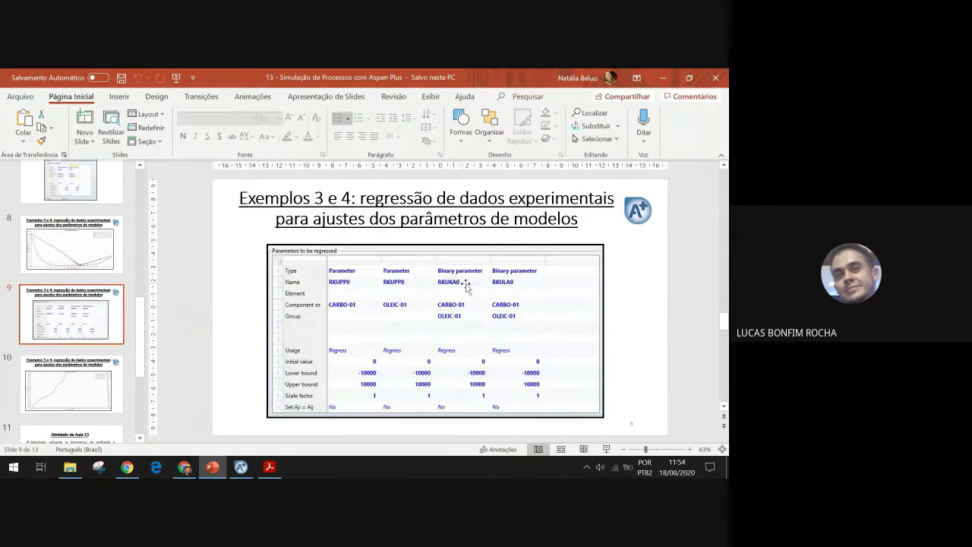
Step: Return to the exercise statement slide and check the binary interaction coefficient PRLIJ named in its SR-POLAR item
key(Down)
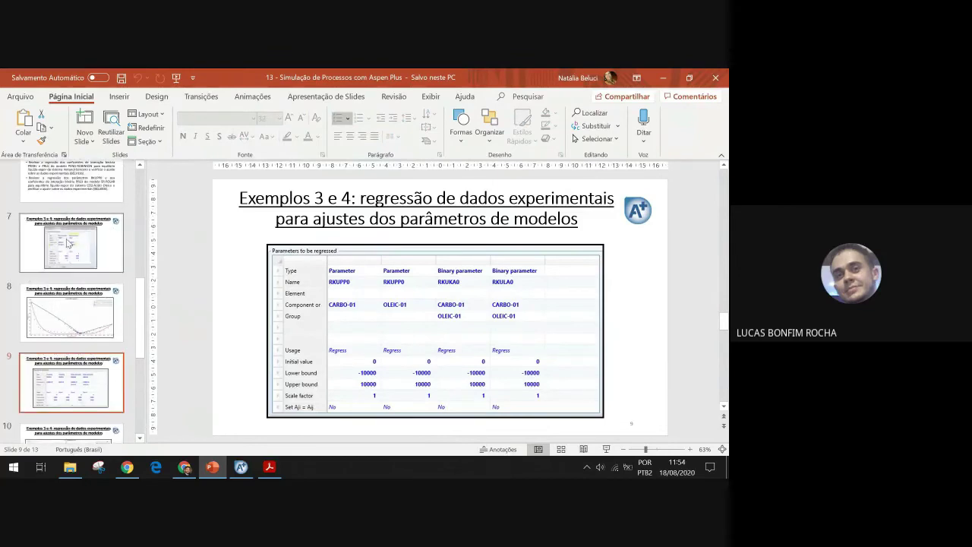
key(Up)
key(Up)
key(Up)
key(Up)
double_click(474, 345)
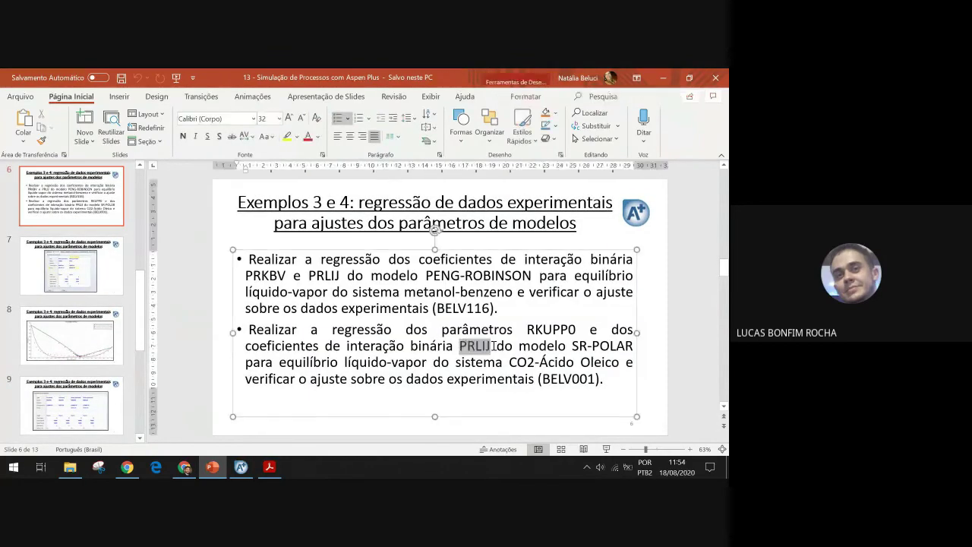
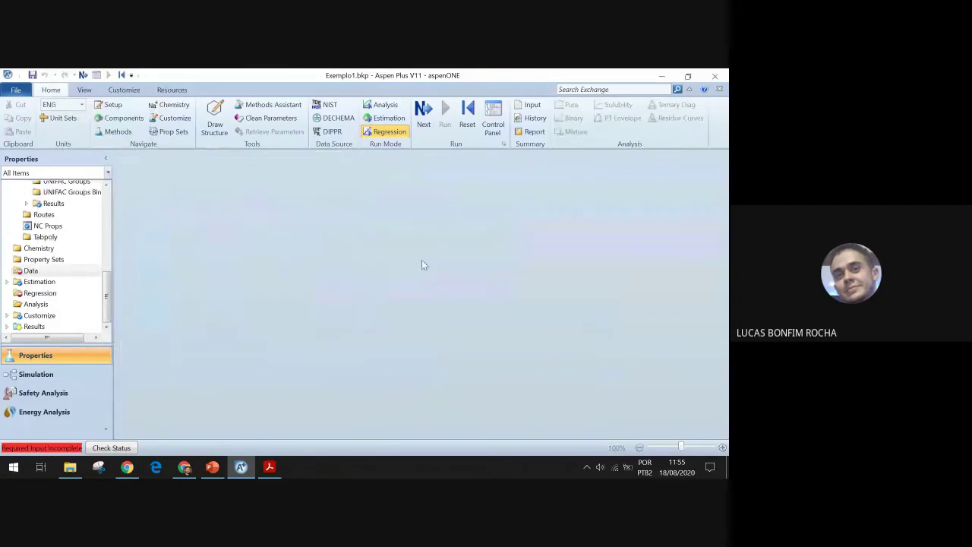
Step: Switch to Aspen Plus and delete the PENG-ROB method from the selected methods
scroll(66, 287, up, 5)
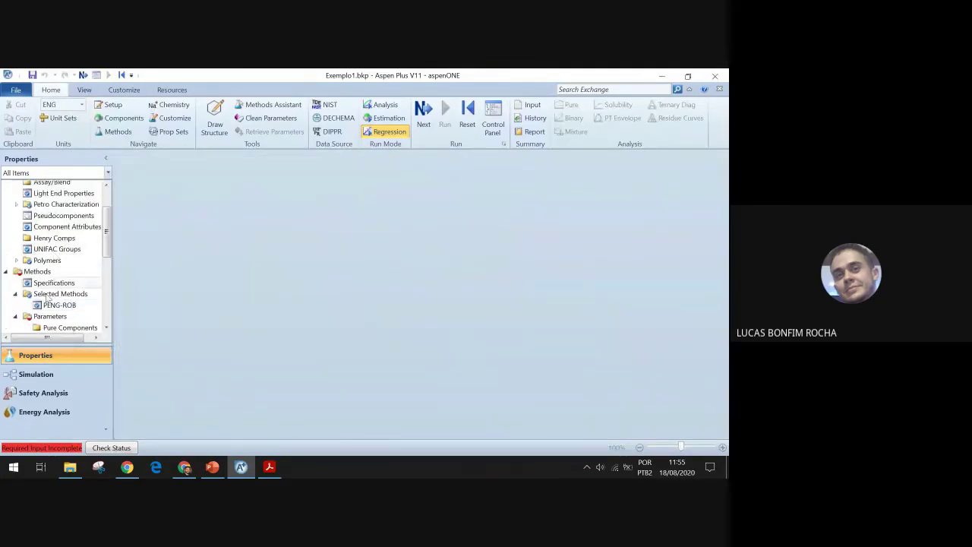
scroll(48, 313, down, 1)
scroll(48, 314, down, 3)
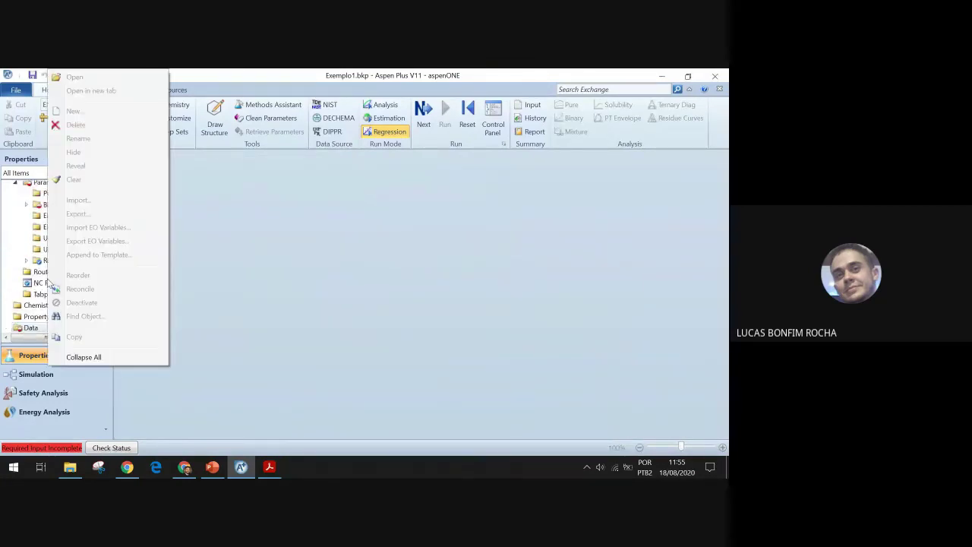
right_click(48, 283)
click(28, 281)
scroll(54, 304, up, 5)
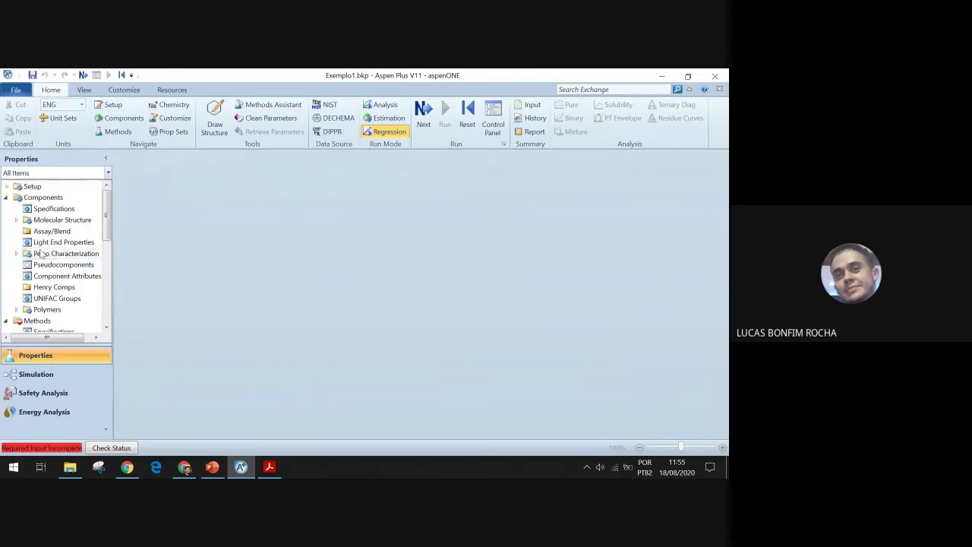
scroll(59, 320, down, 1)
scroll(59, 320, down, 1)
double_click(57, 300)
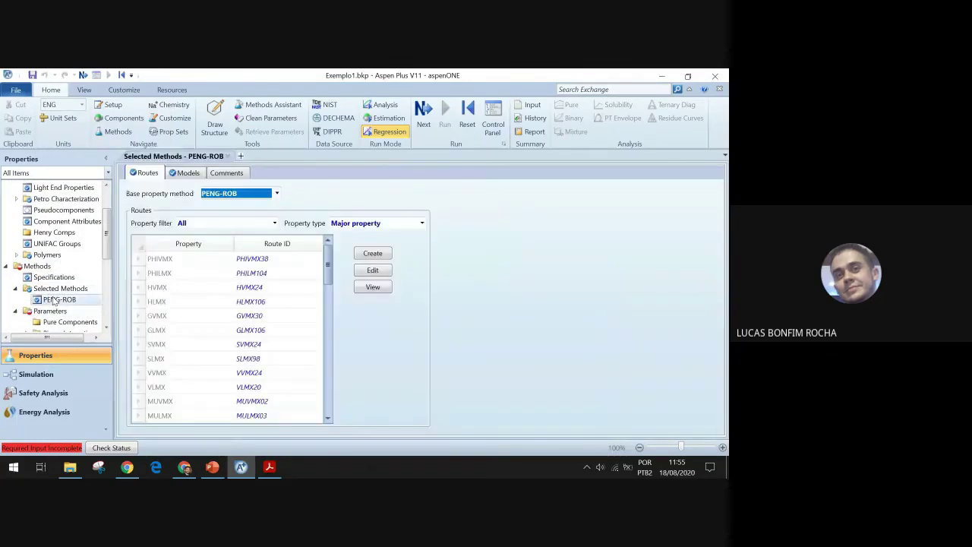
right_click(56, 300)
click(80, 125)
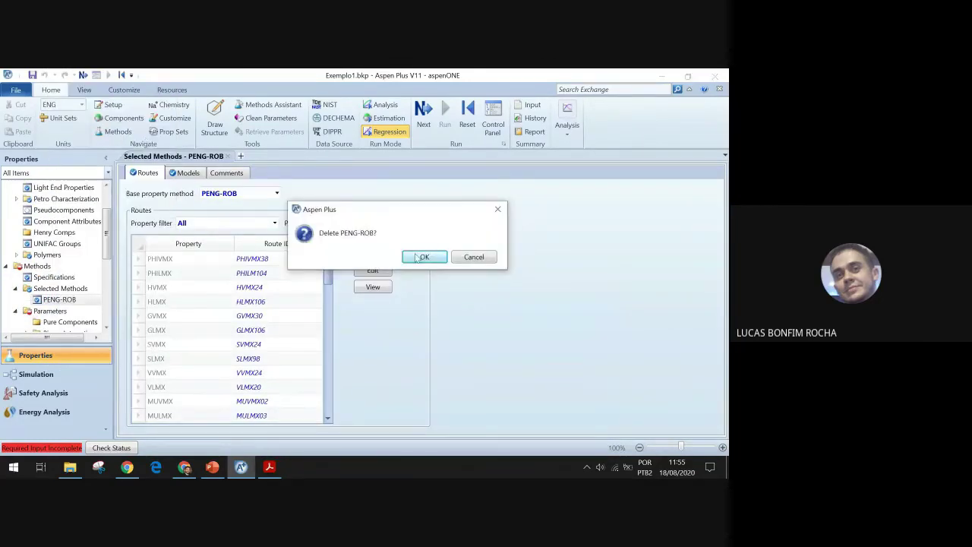
click(418, 258)
Step: Find the compound whose name equals "carbon dioxide" and add CARBON-DIOXIDE to the component list
scroll(53, 250, up, 2)
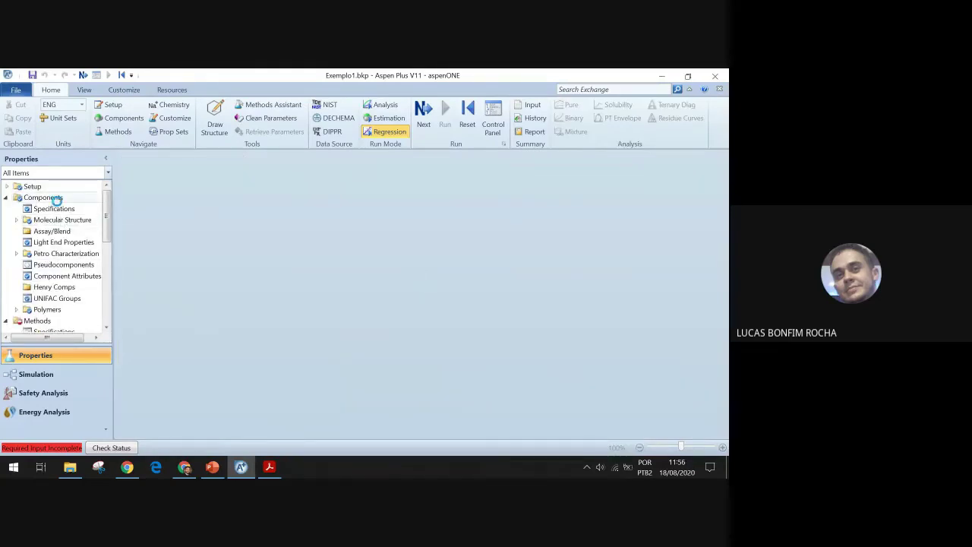
double_click(54, 198)
click(148, 276)
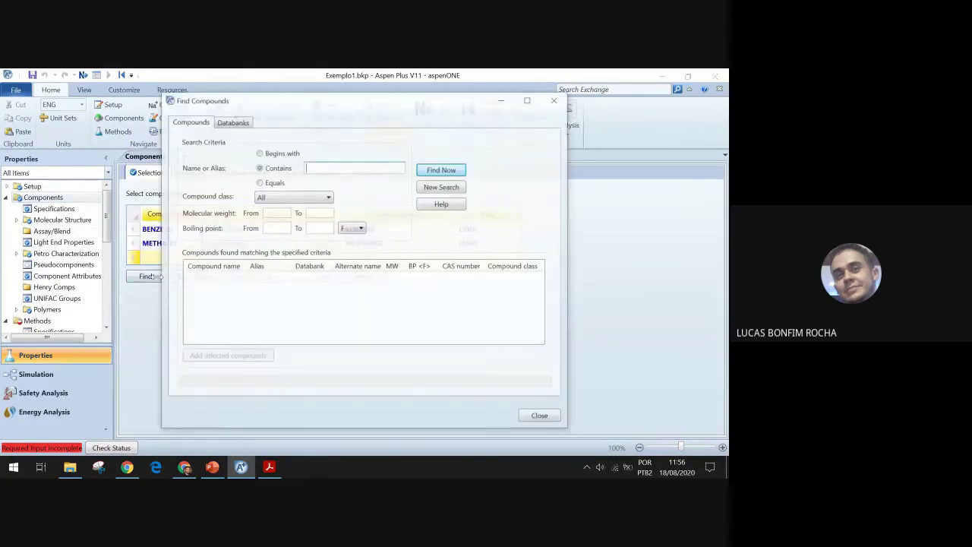
click(259, 183)
click(320, 169)
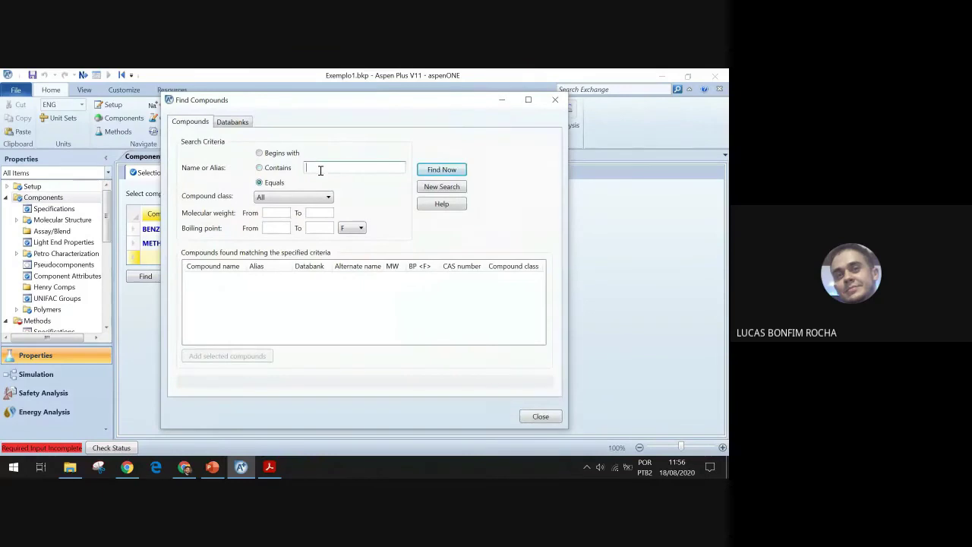
text(carbon dioxide)
key(Return)
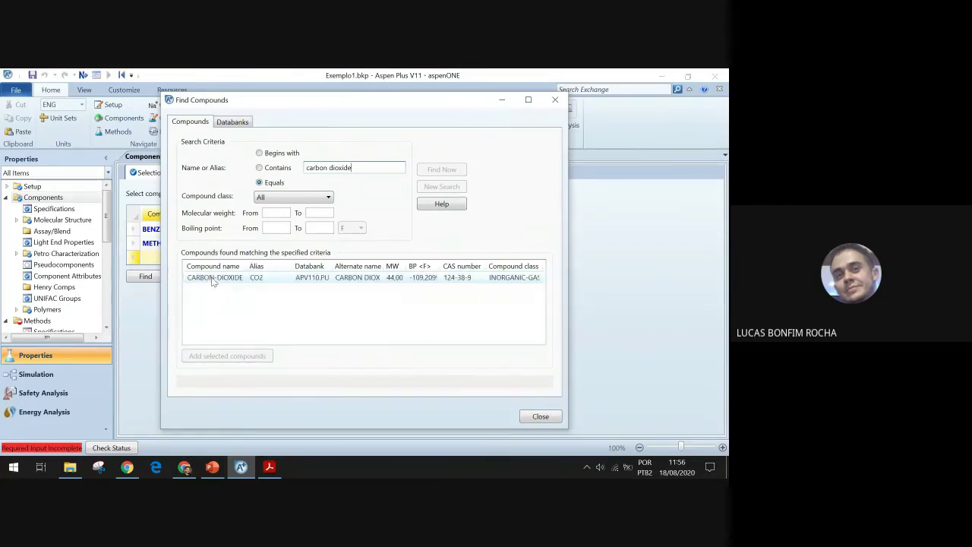
click(214, 278)
click(241, 355)
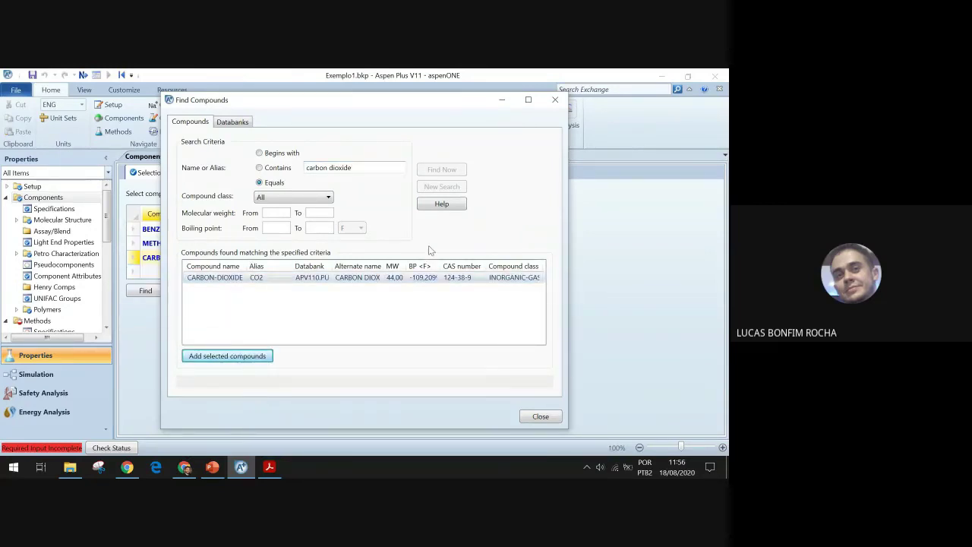
Step: Try to find a compound whose name equals "acid oleic"
drag(369, 167, 303, 168)
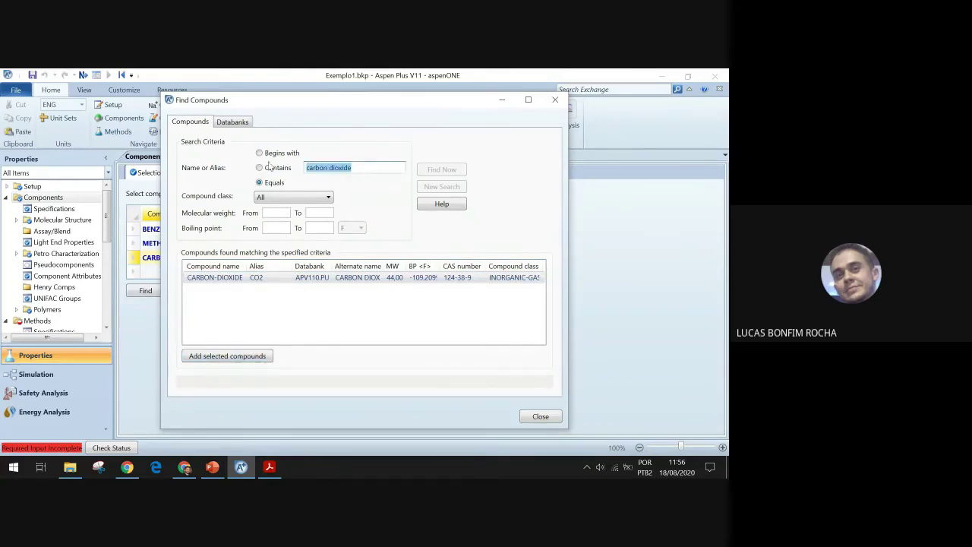
text(aci)
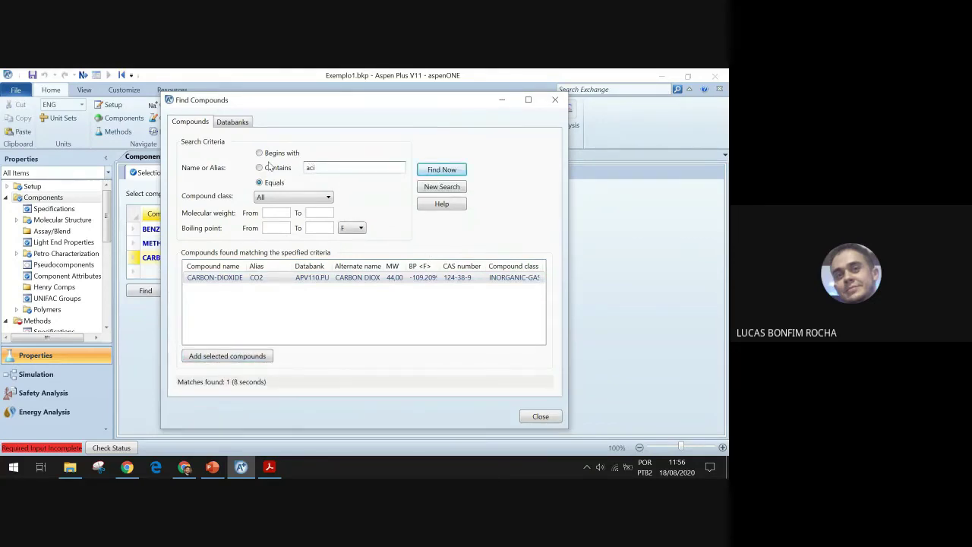
text(d oleic)
key(Return)
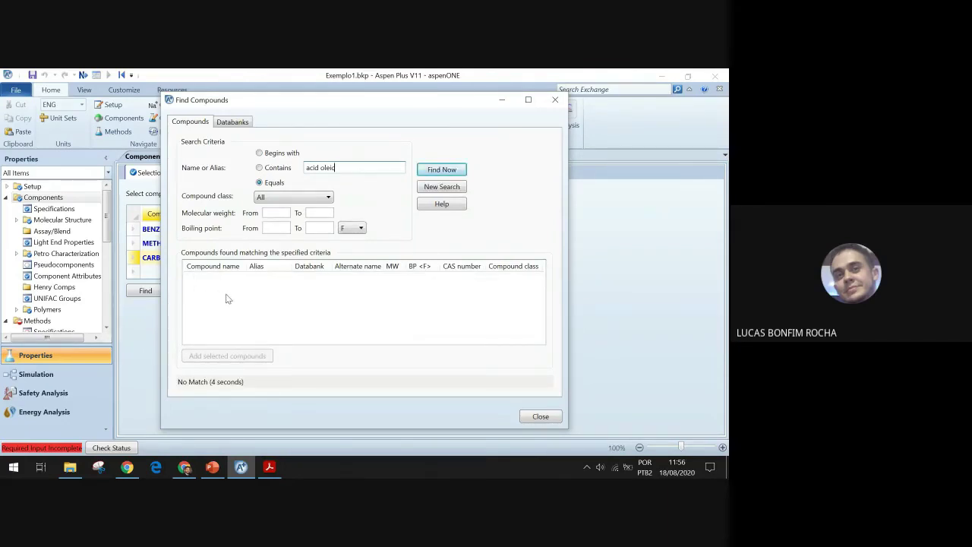
Step: Find the compound whose name equals "oleic acid", add OLEIC-ACID to the component list, and close the compound search
drag(340, 169, 246, 160)
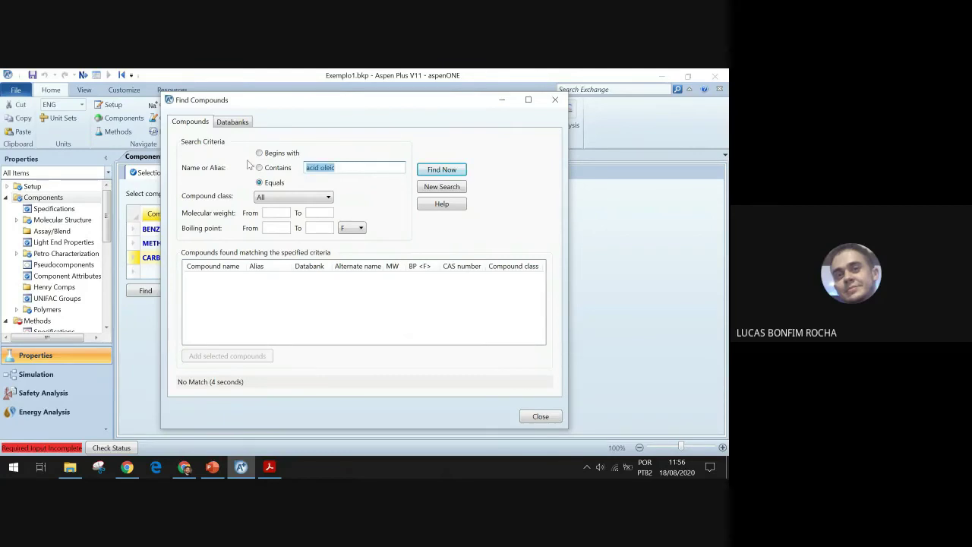
text(oleic acid)
key(Return)
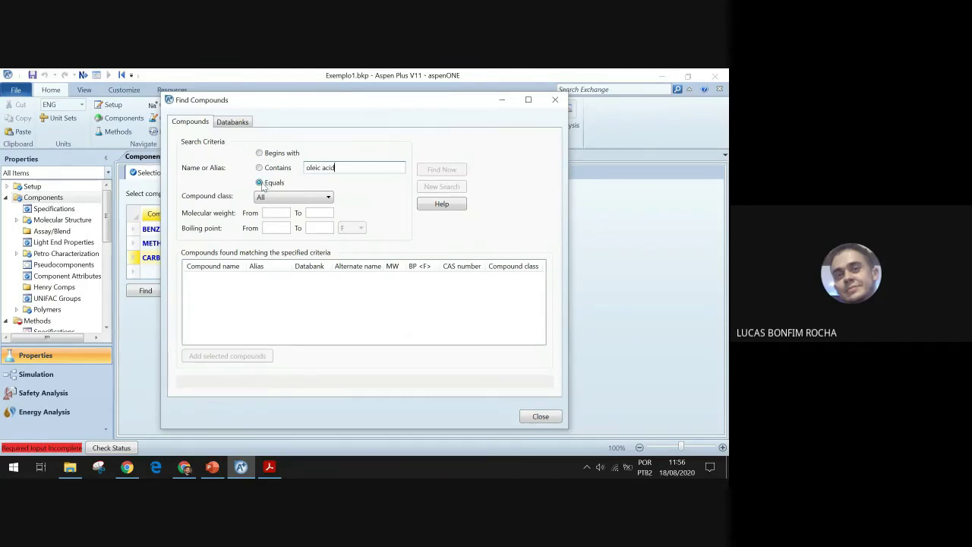
click(220, 277)
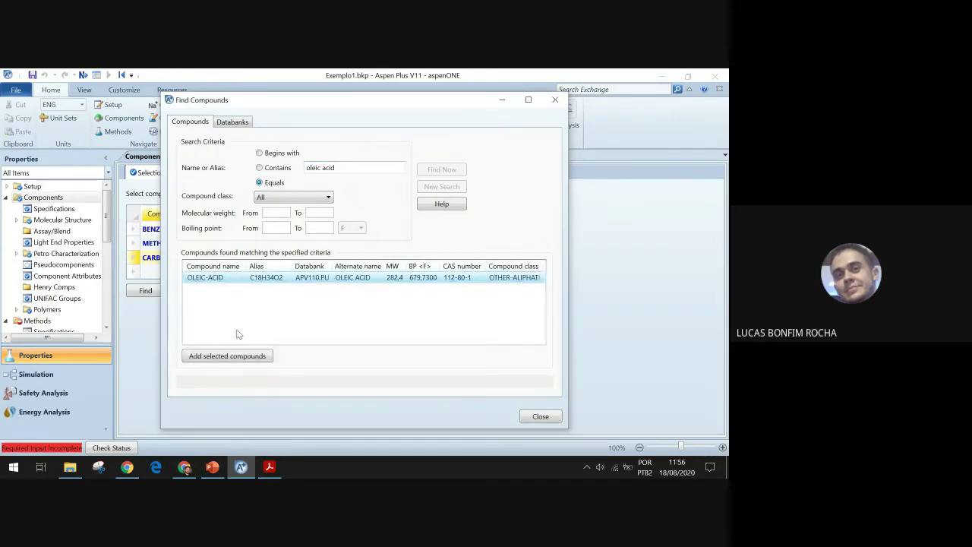
click(243, 357)
click(414, 282)
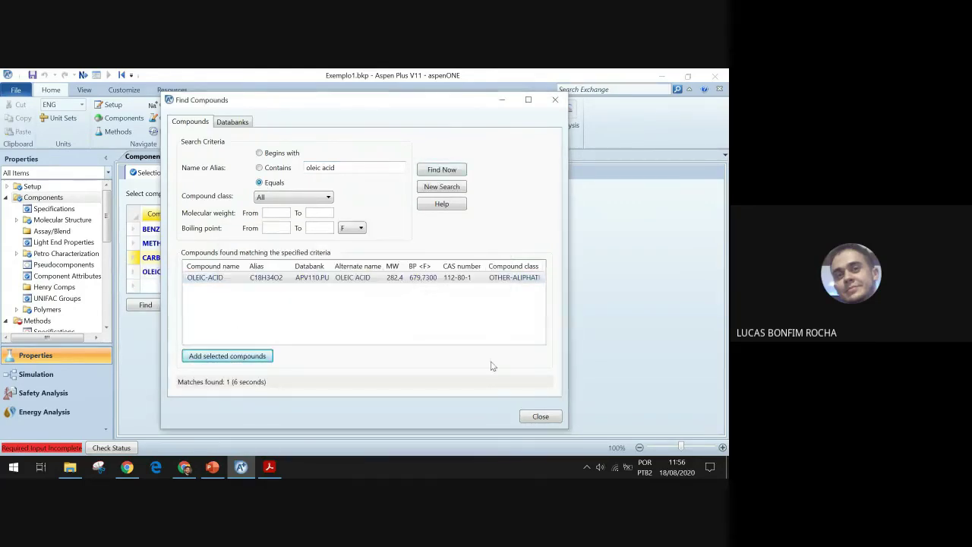
click(542, 418)
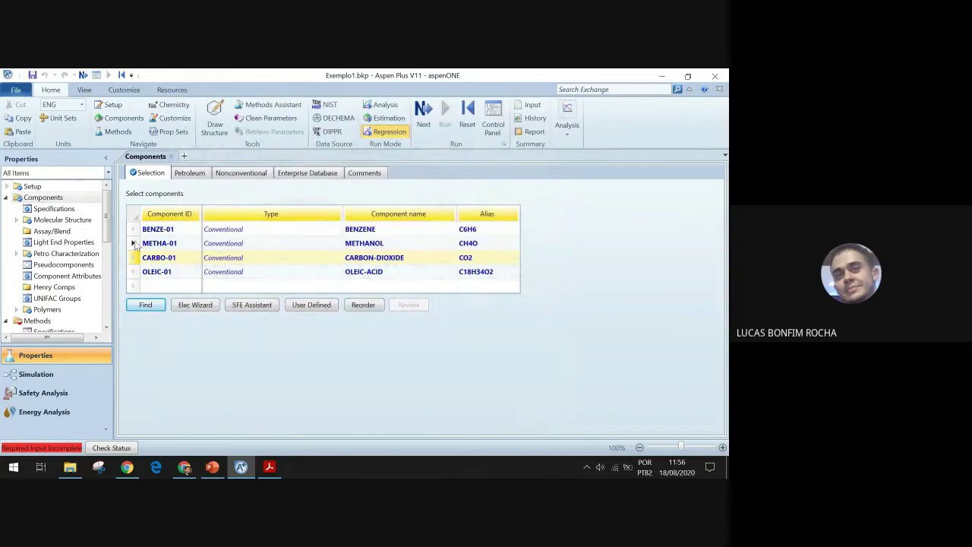
Step: Delete methanol (METHA-01) and benzene (BENZE-01) from the component list
right_click(134, 244)
click(169, 277)
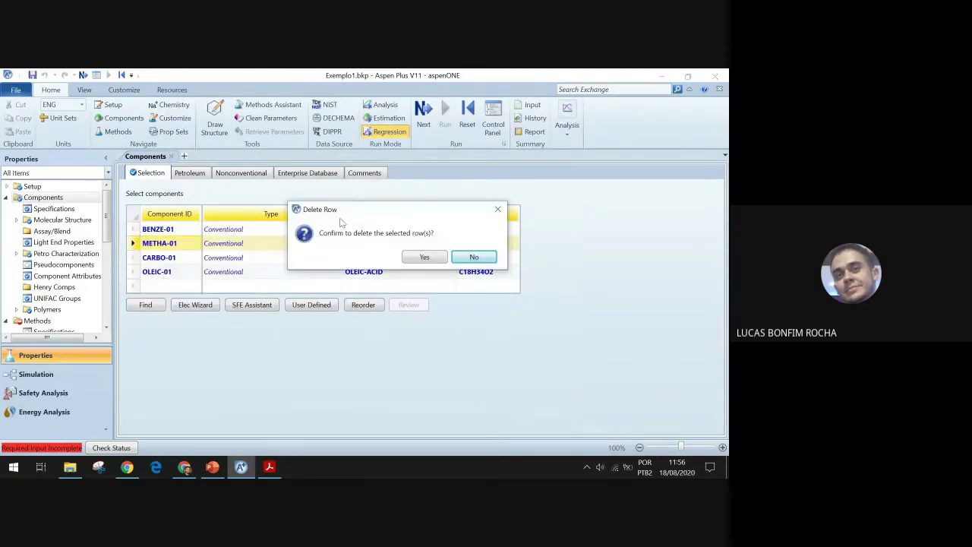
click(418, 256)
right_click(135, 229)
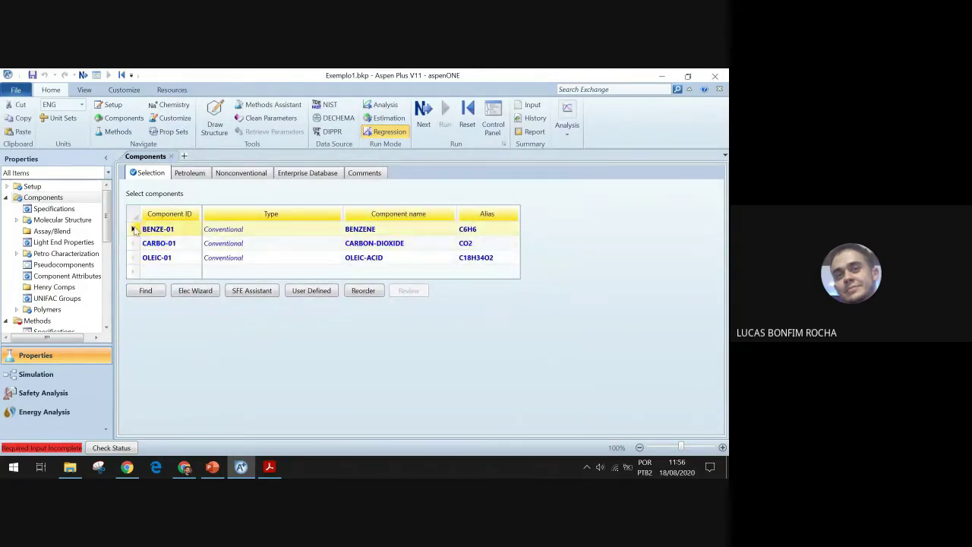
click(159, 264)
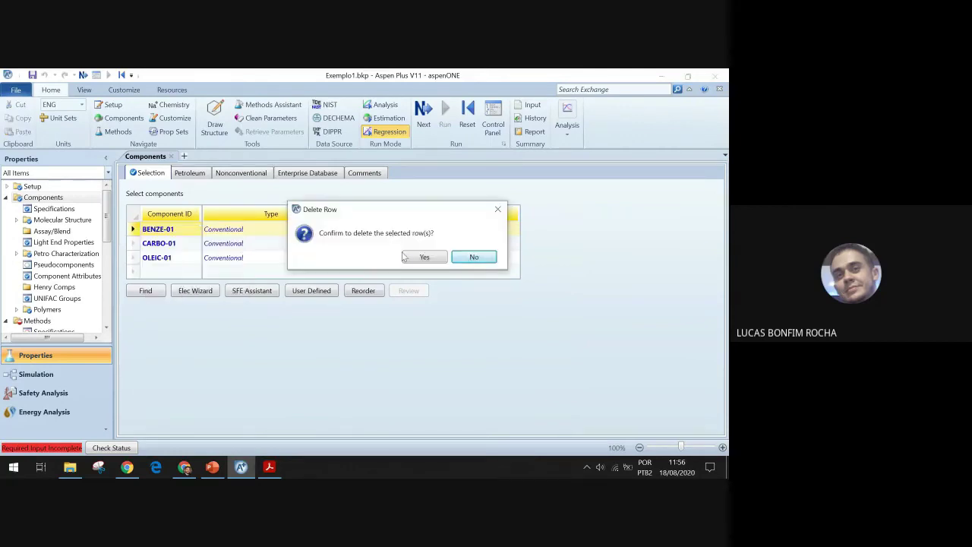
click(419, 259)
Step: Set the base property method to SR-POLAR in the global method specifications
scroll(64, 256, down, 2)
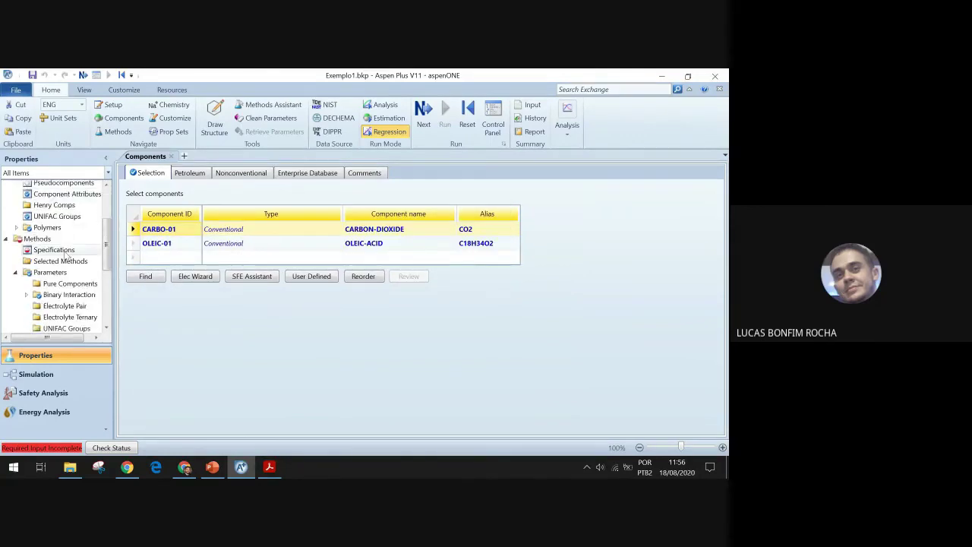
click(59, 251)
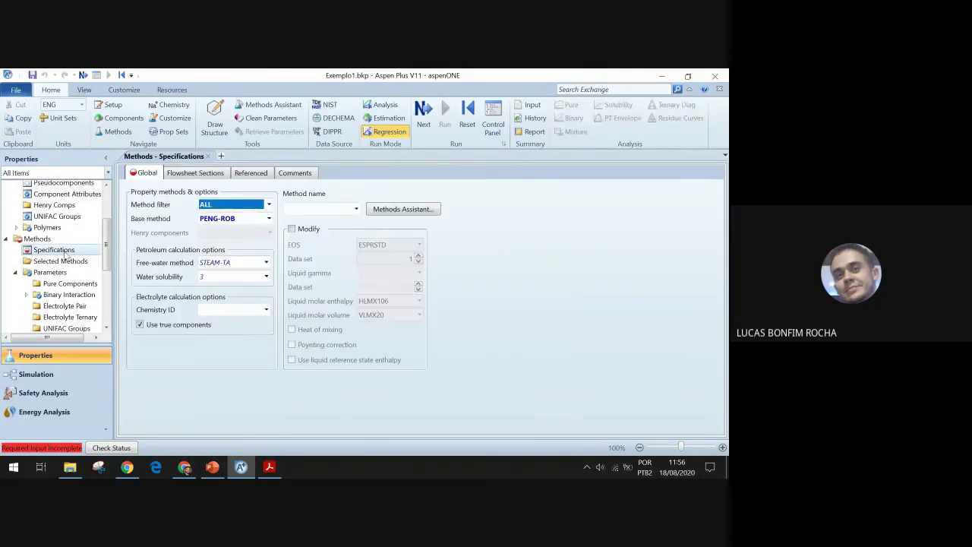
click(269, 219)
scroll(238, 376, down, 8)
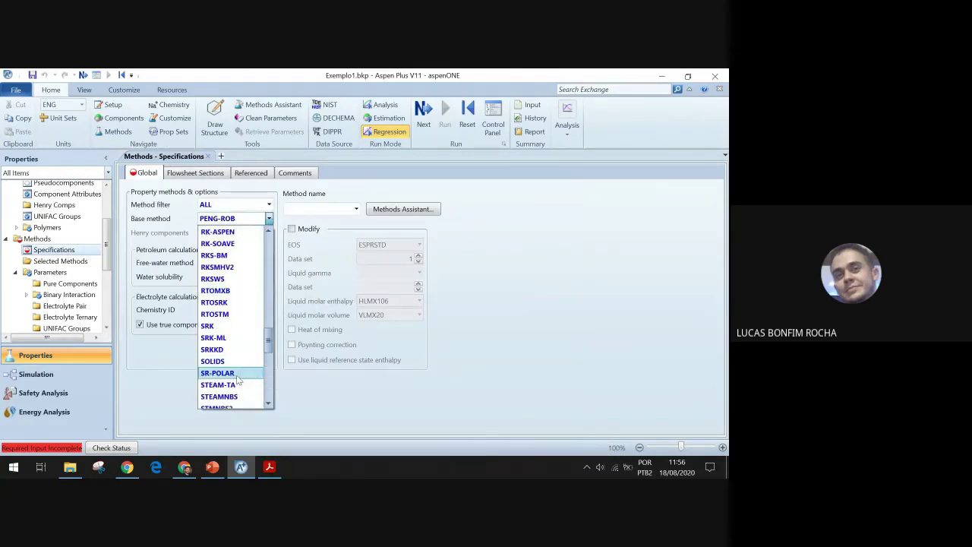
click(236, 375)
Step: Complete the required binary interaction input for SR-POLAR by opening HOCETA-1, and look through the list of binary parameters
scroll(46, 267, down, 2)
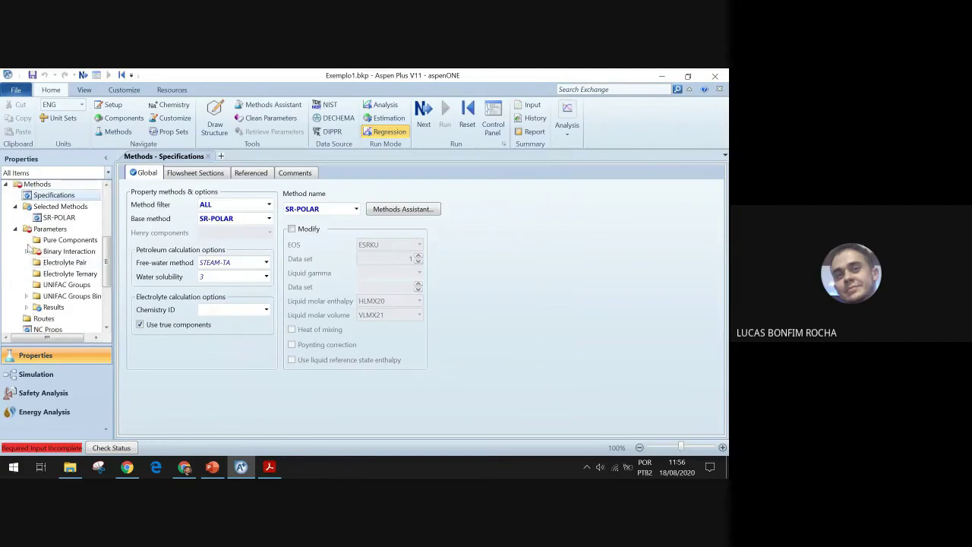
click(27, 252)
click(423, 116)
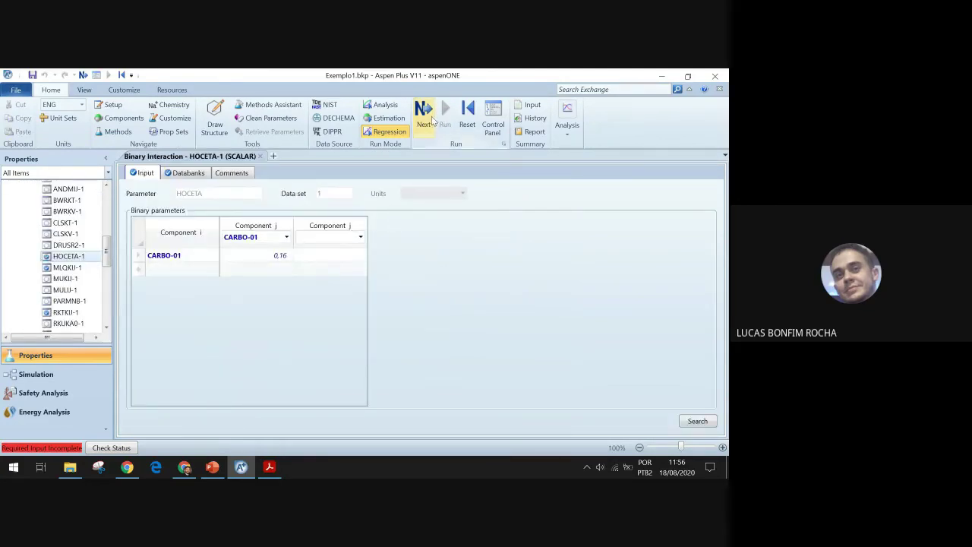
scroll(92, 273, down, 5)
scroll(44, 319, up, 3)
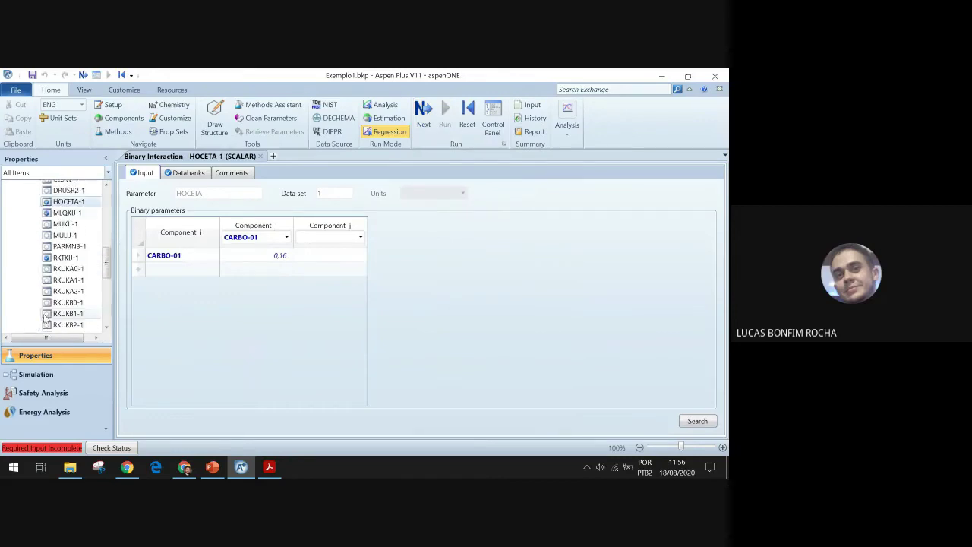
scroll(45, 317, up, 5)
click(27, 277)
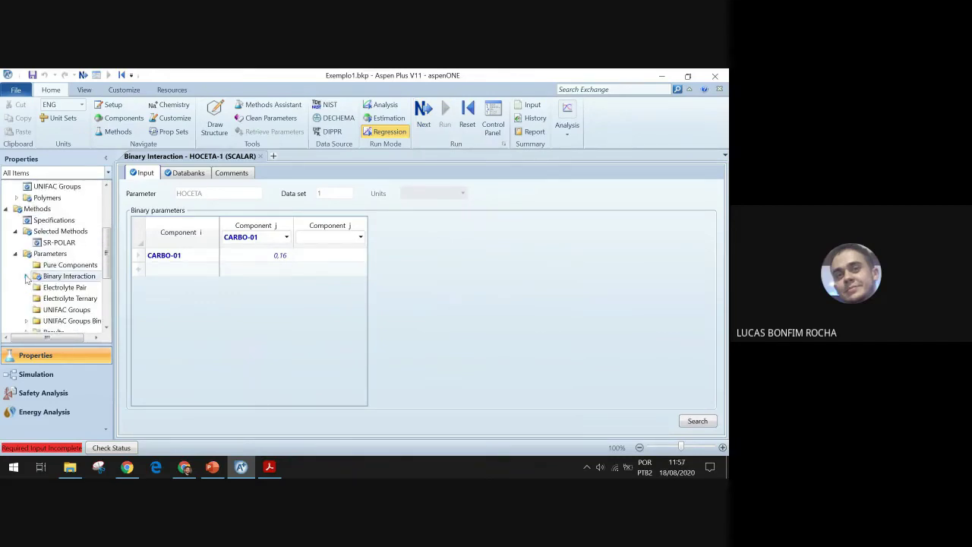
scroll(34, 289, down, 4)
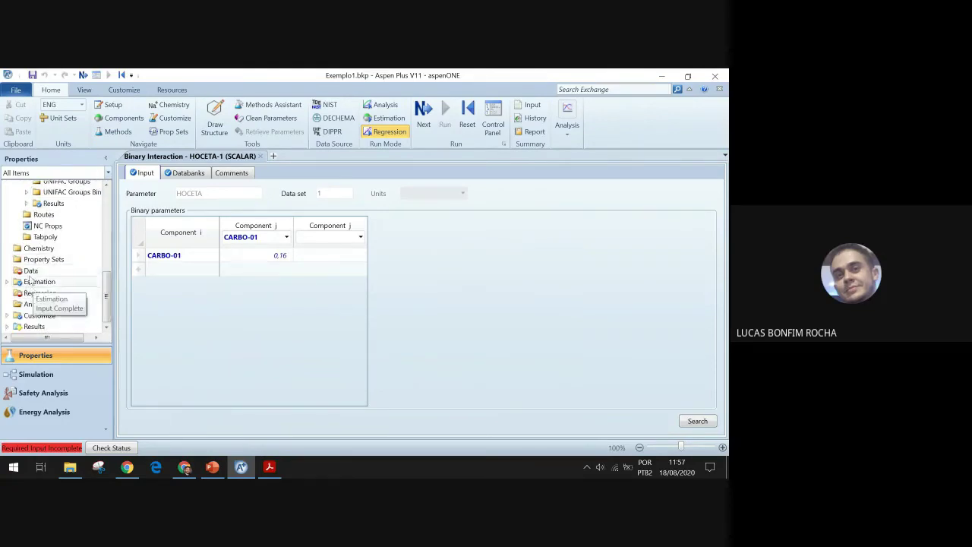
scroll(32, 278, up, 4)
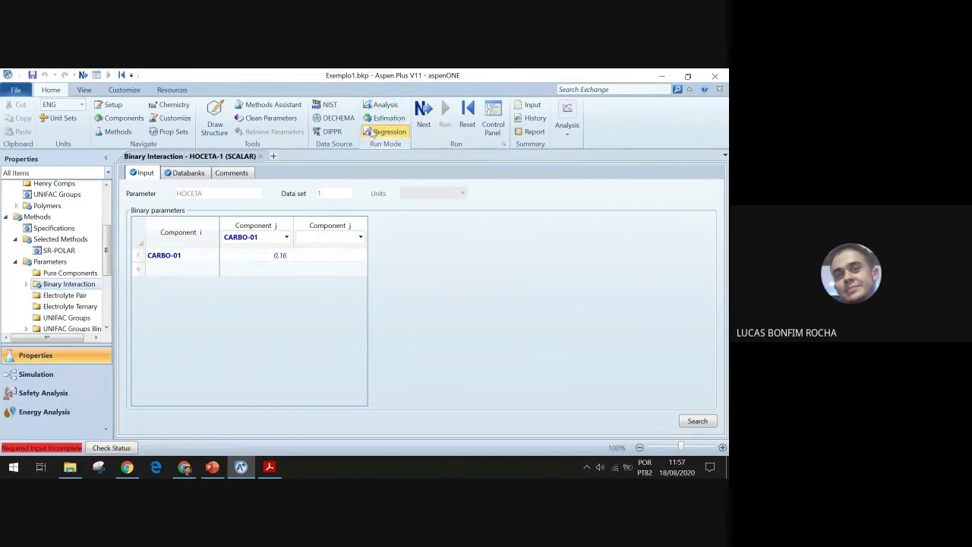
Step: Retrieve NIST binary mixture data for the components CARBO-01 and OLEIC-01
click(329, 106)
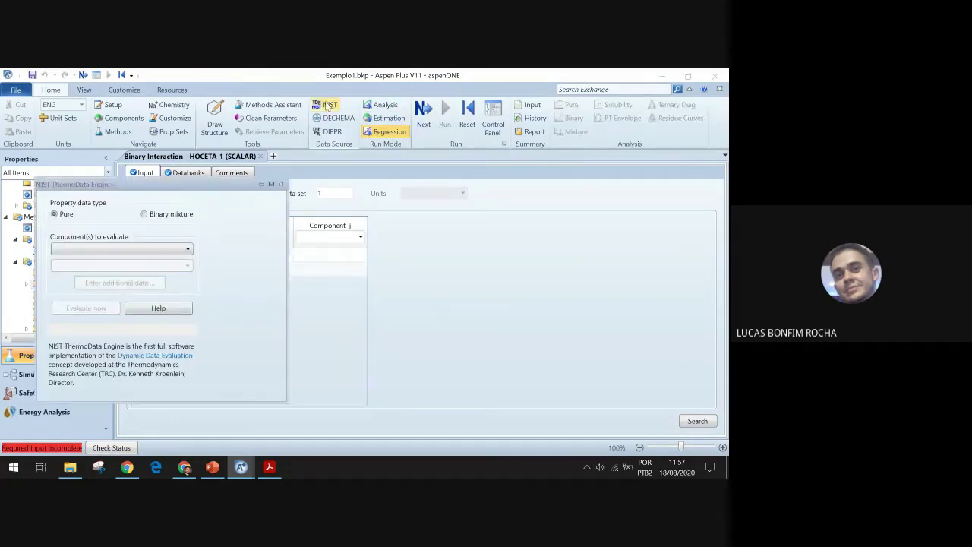
click(174, 214)
click(187, 249)
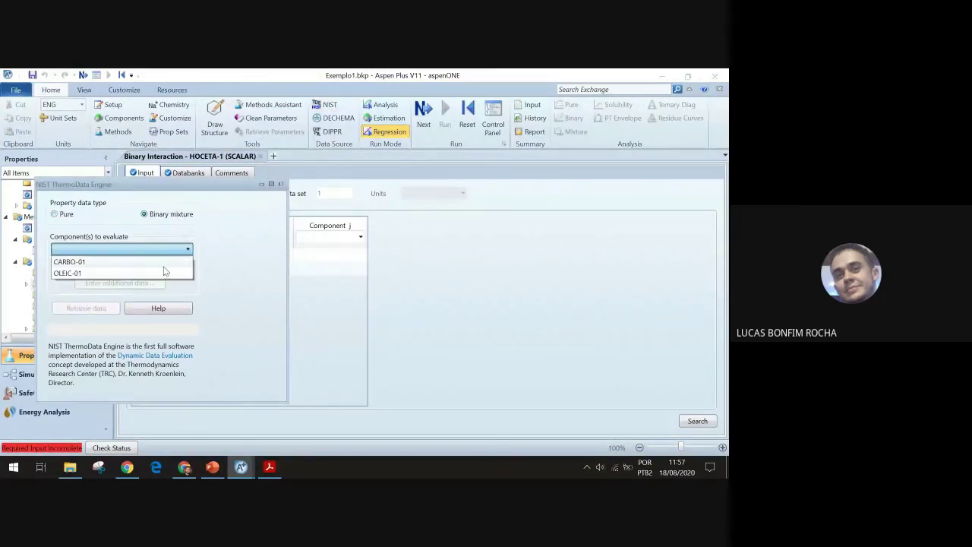
click(165, 262)
click(183, 265)
click(167, 278)
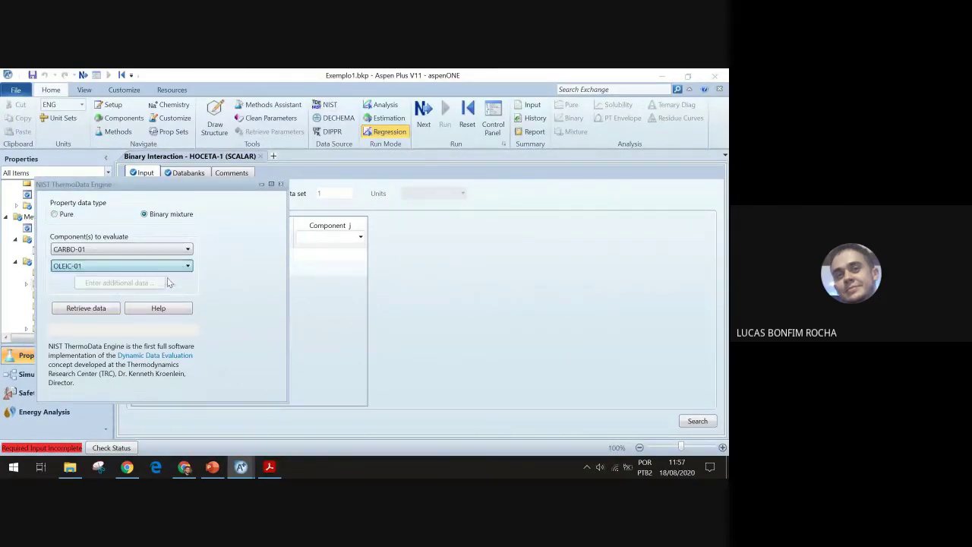
click(86, 309)
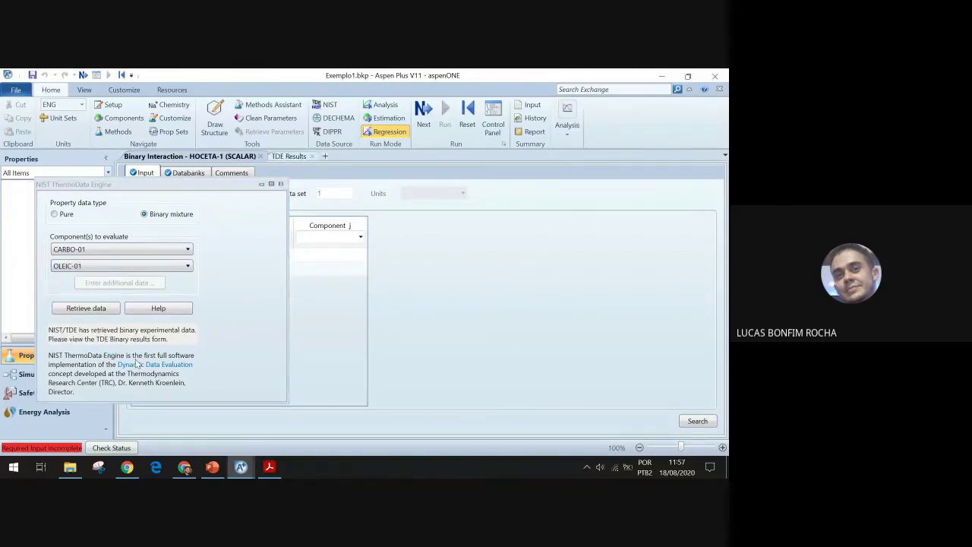
Step: Switch to the PowerPoint exercise slide, check which experimental data set the CO2-oleic acid example uses, and return to Aspen Plus
click(213, 467)
drag(302, 395, 251, 398)
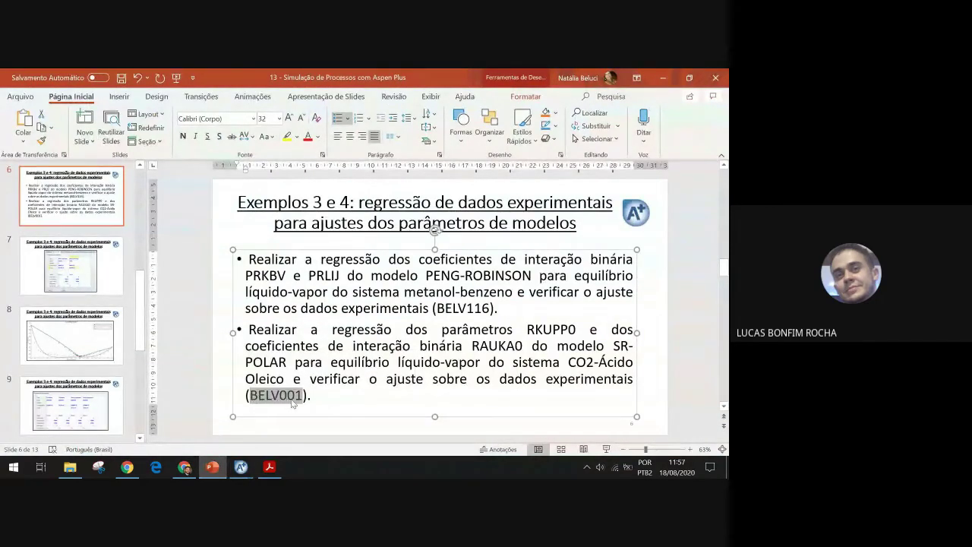
mouse_move(240, 467)
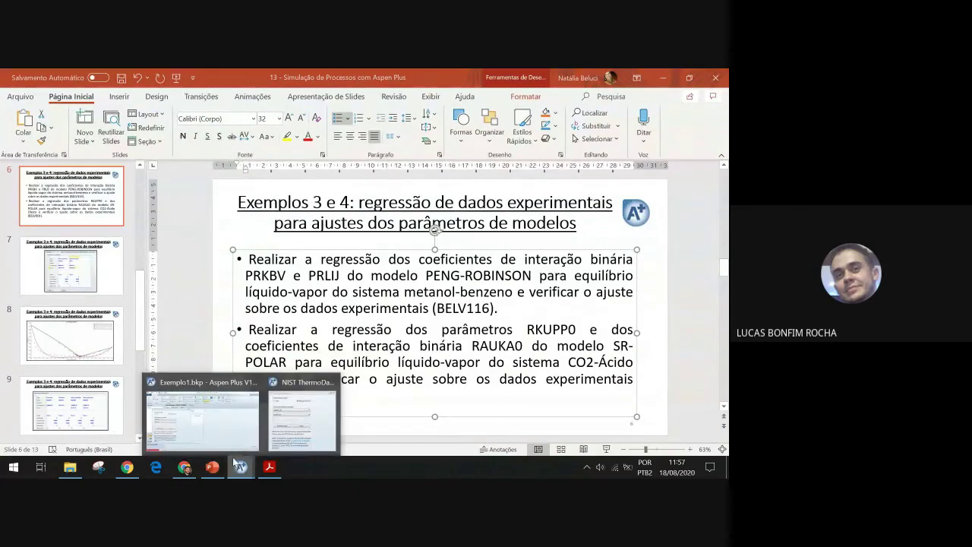
click(213, 417)
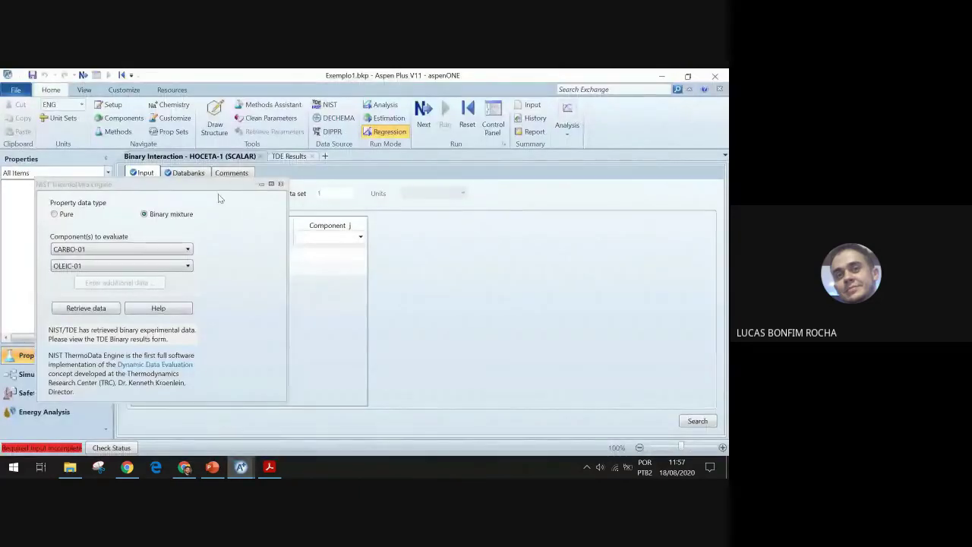
Step: Open the retrieved TDE results and close the NIST ThermoData Engine window
drag(190, 185, 488, 224)
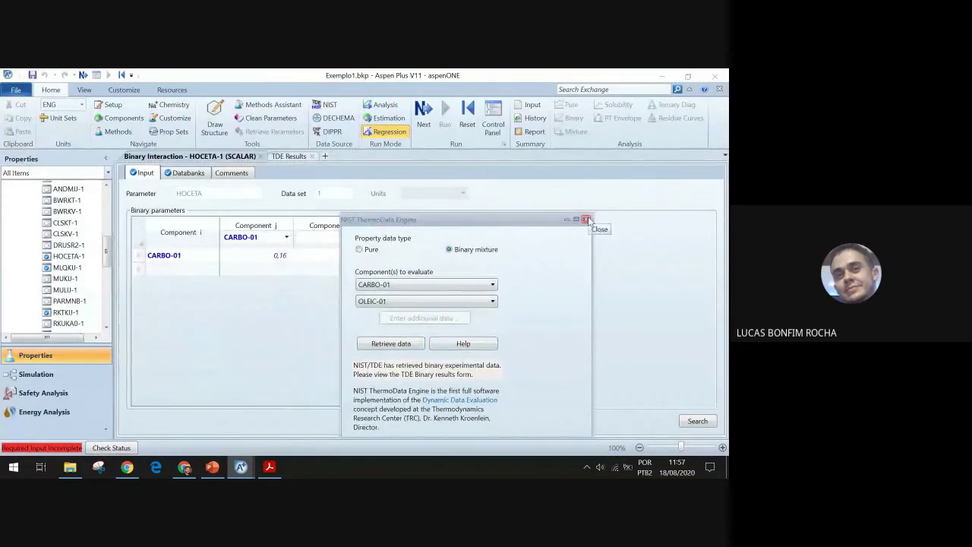
click(291, 158)
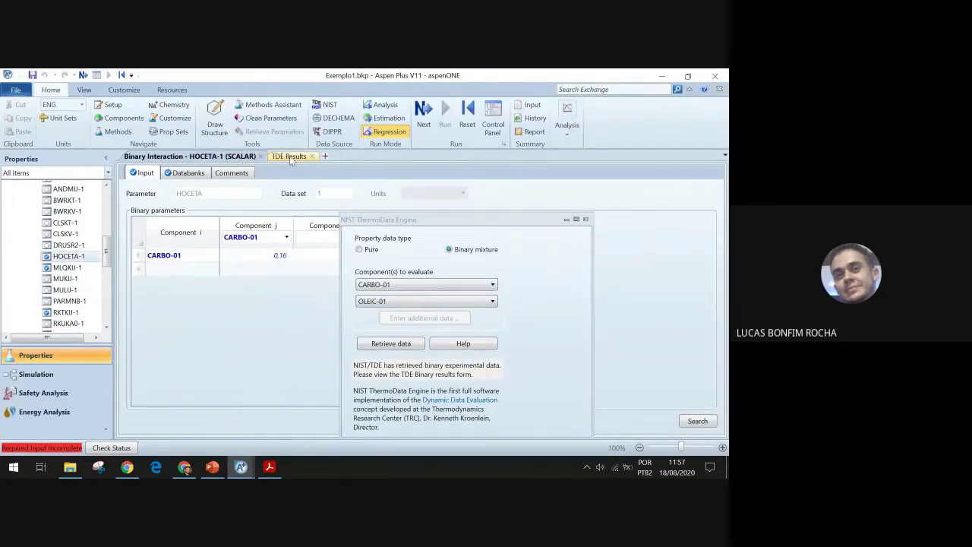
click(586, 220)
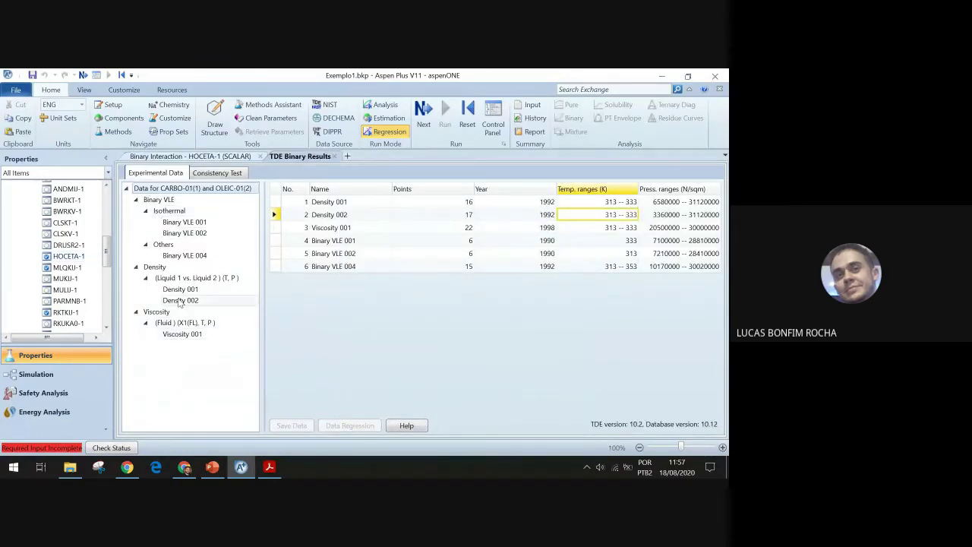
Step: Compare the Binary VLE 001, 002 and 004 data sets and examine the literature reference of Binary VLE 001
click(186, 221)
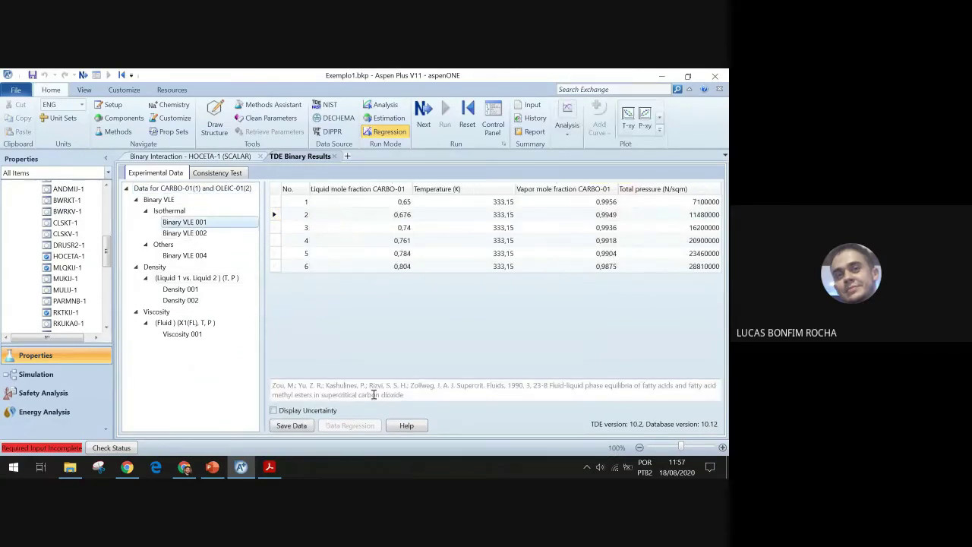
drag(401, 386, 527, 395)
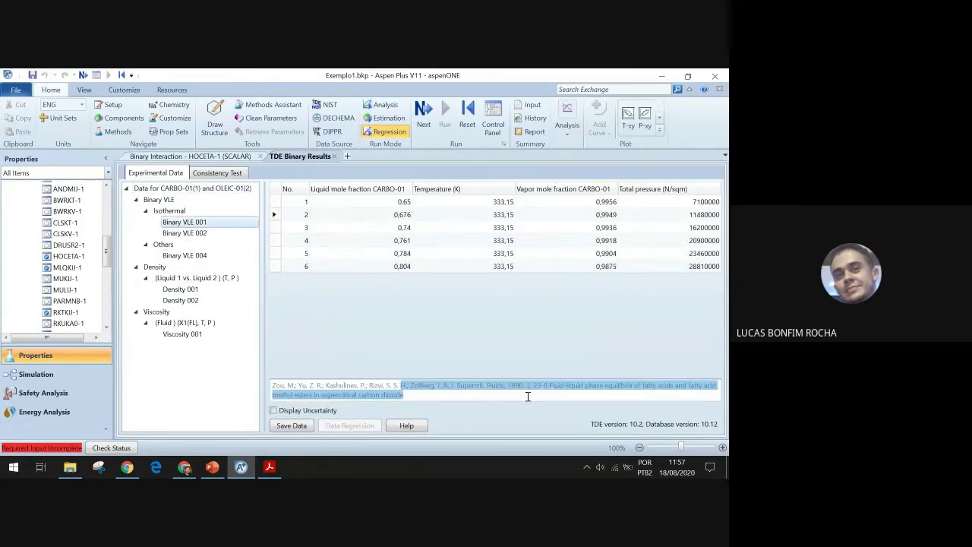
click(185, 233)
click(194, 257)
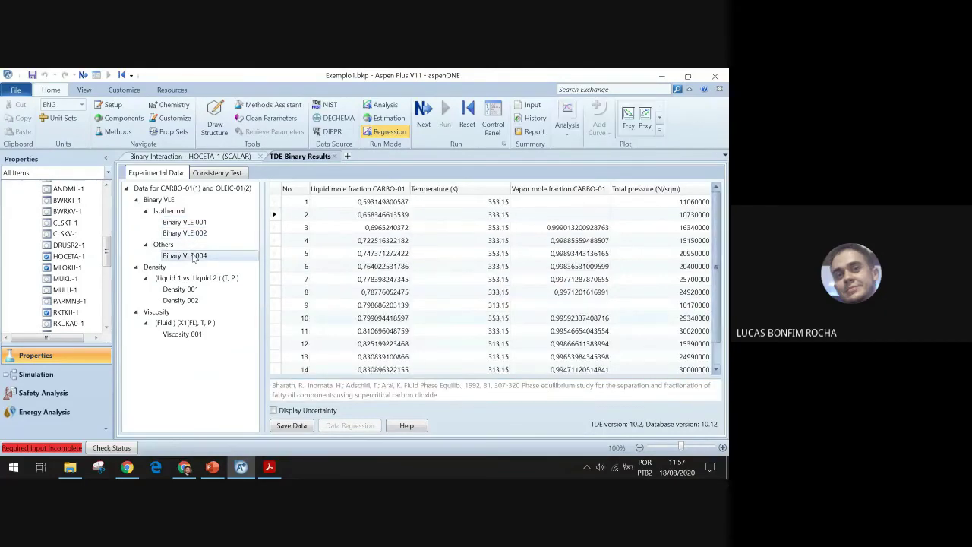
click(194, 235)
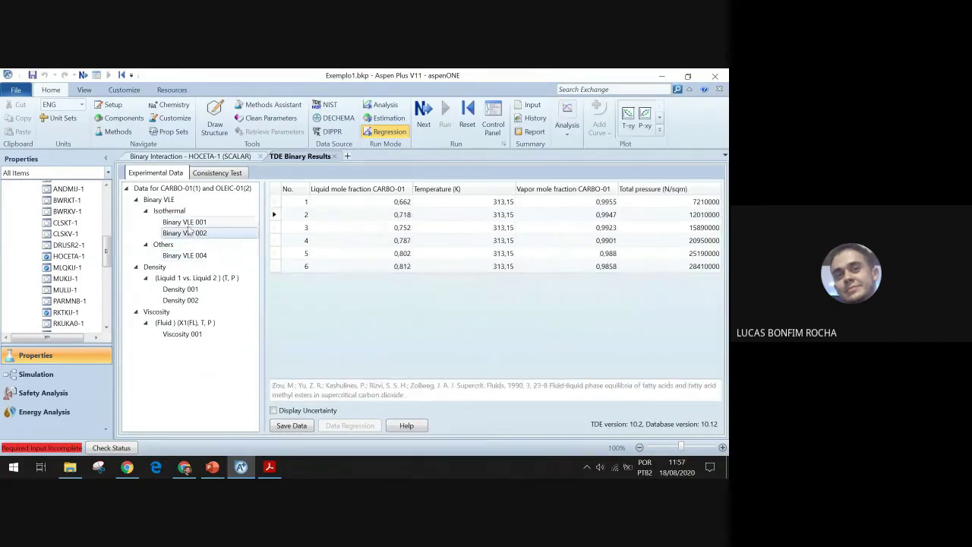
Step: Save the Binary VLE 001 experimental data as BVLE001, and view its P-xy plot before closing the plot
click(190, 224)
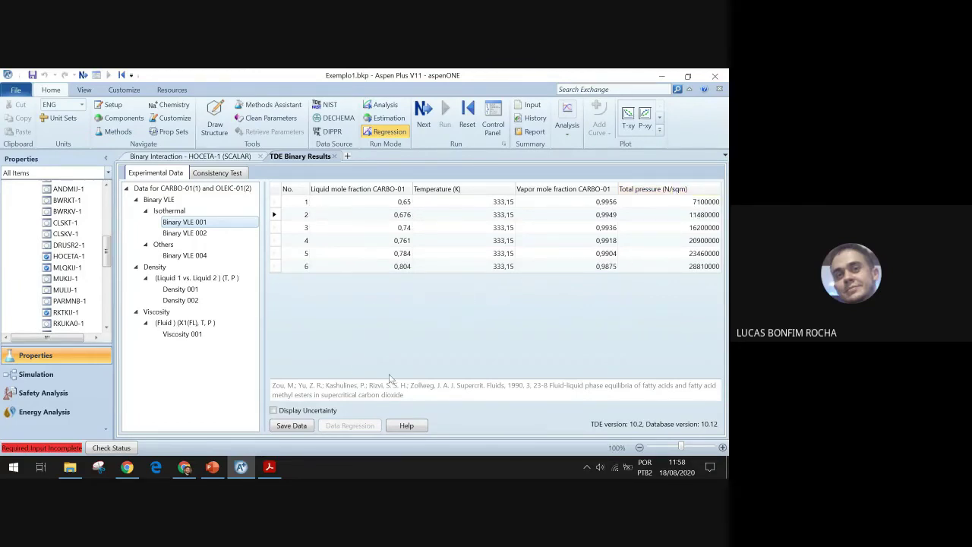
click(295, 426)
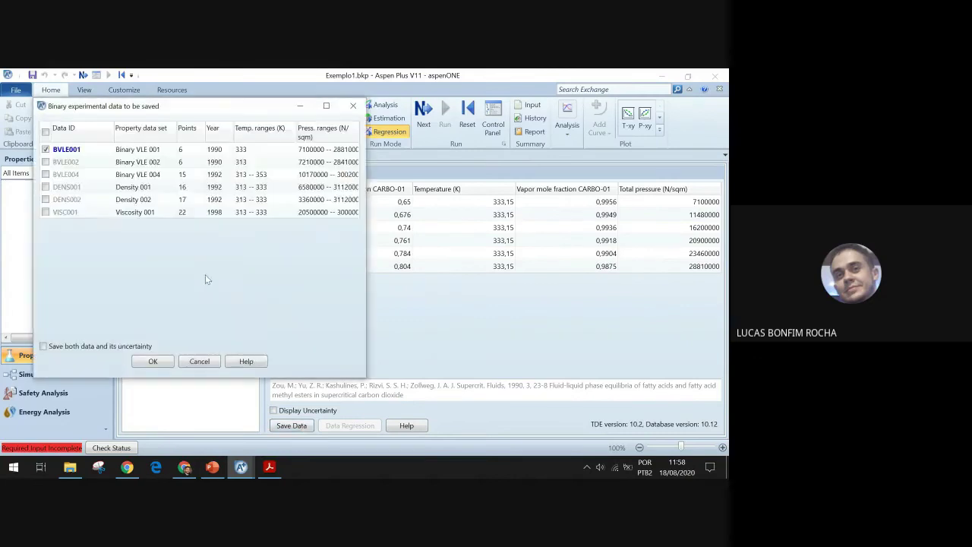
click(154, 362)
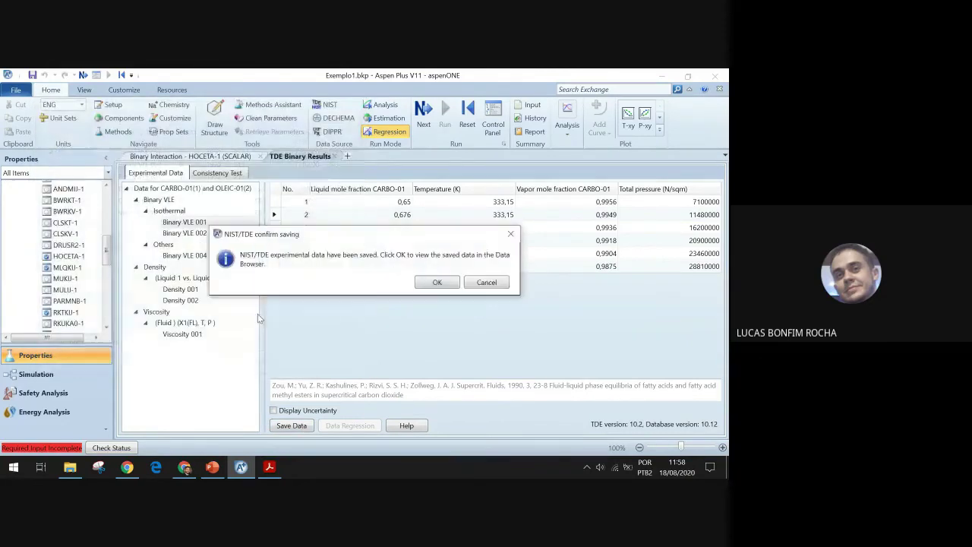
click(437, 284)
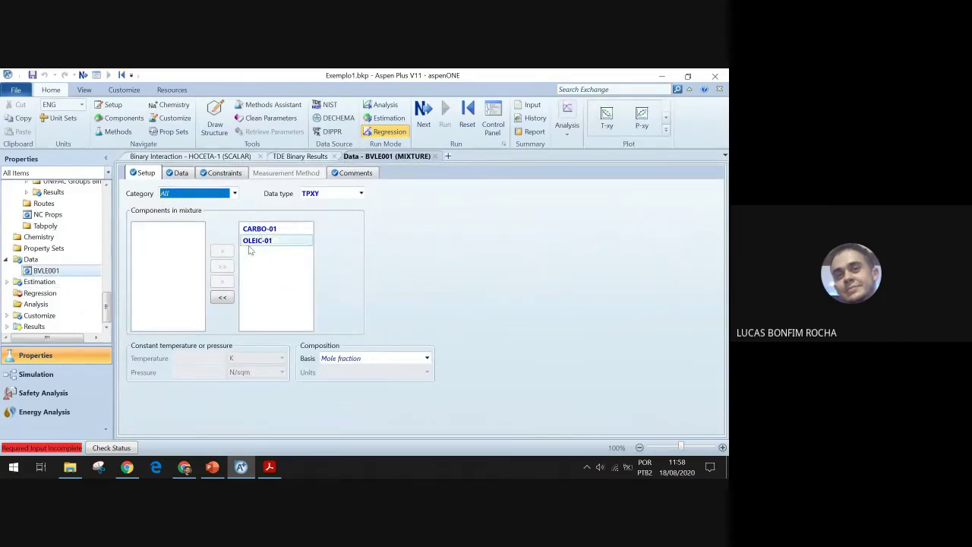
click(641, 122)
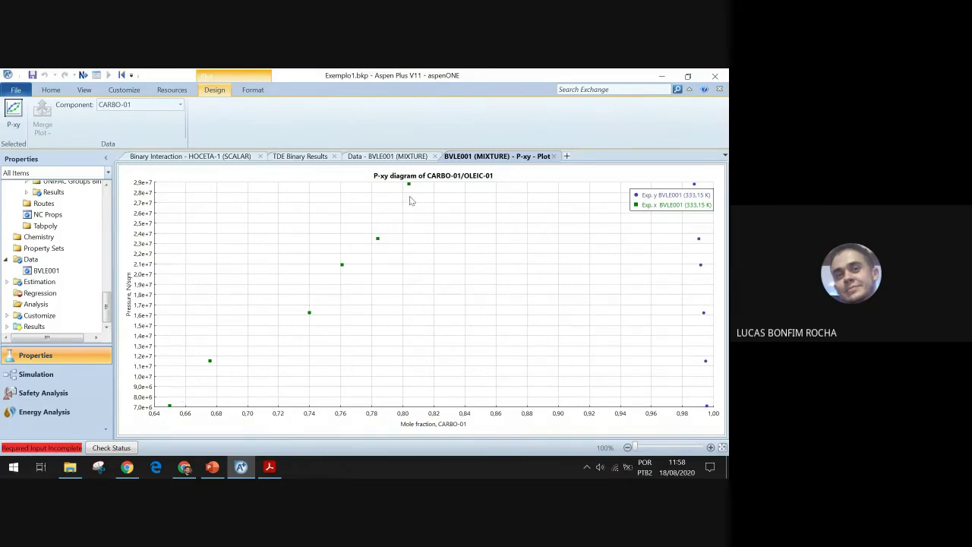
click(554, 155)
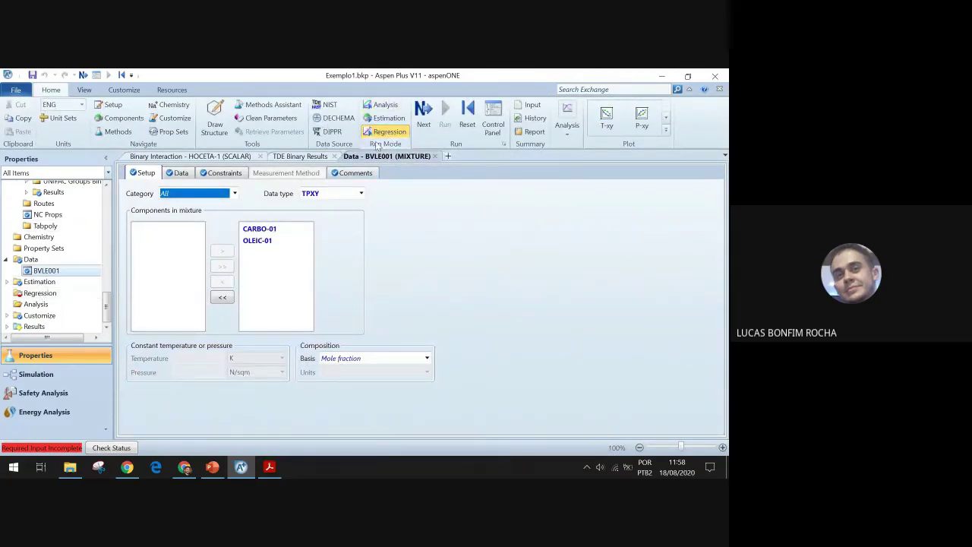
Step: Create a new regression case with the default ID, using the SR-POLAR method and the data set BVLE001
click(68, 295)
click(153, 185)
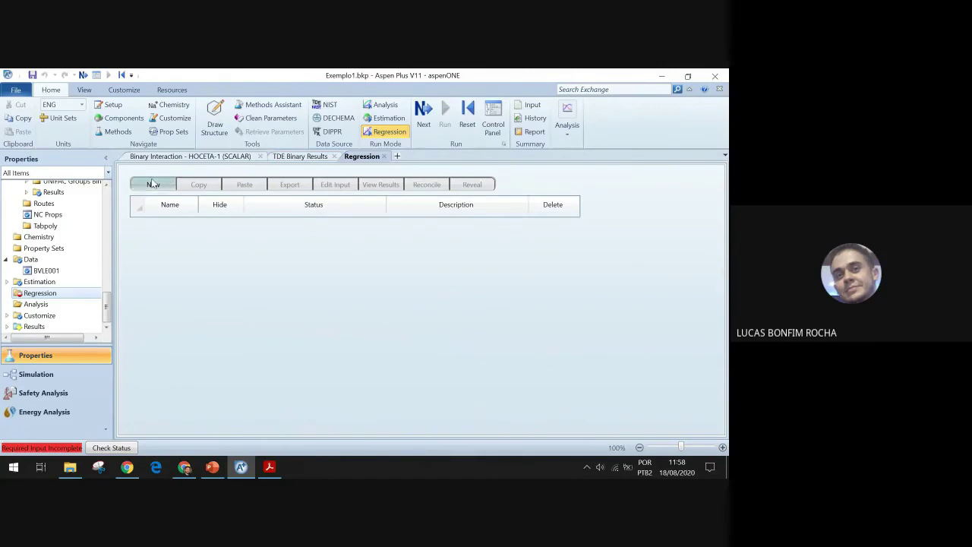
click(364, 286)
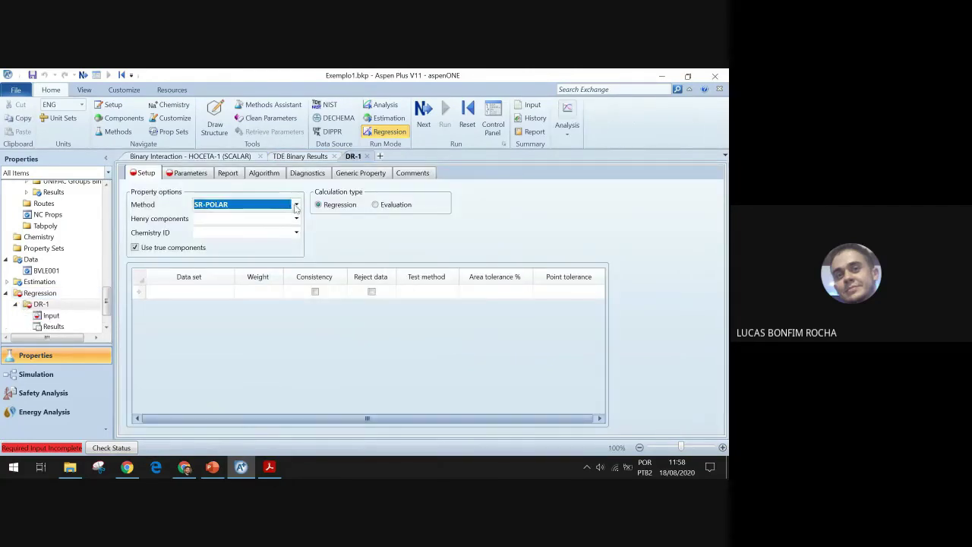
click(228, 292)
click(229, 292)
click(190, 305)
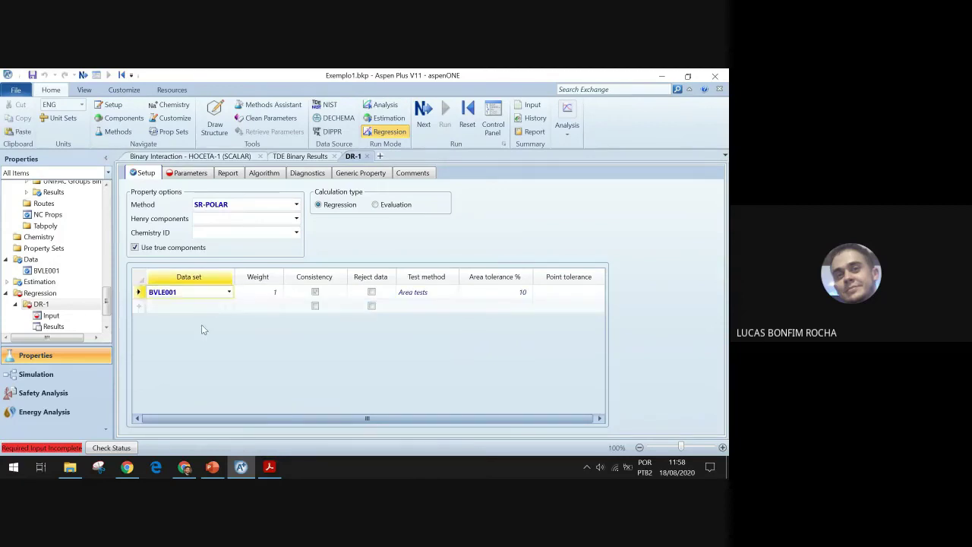
Step: Open the regression's parameter input, check the PowerPoint exercise slide for the parameters to regress, and return to Aspen Plus
click(190, 173)
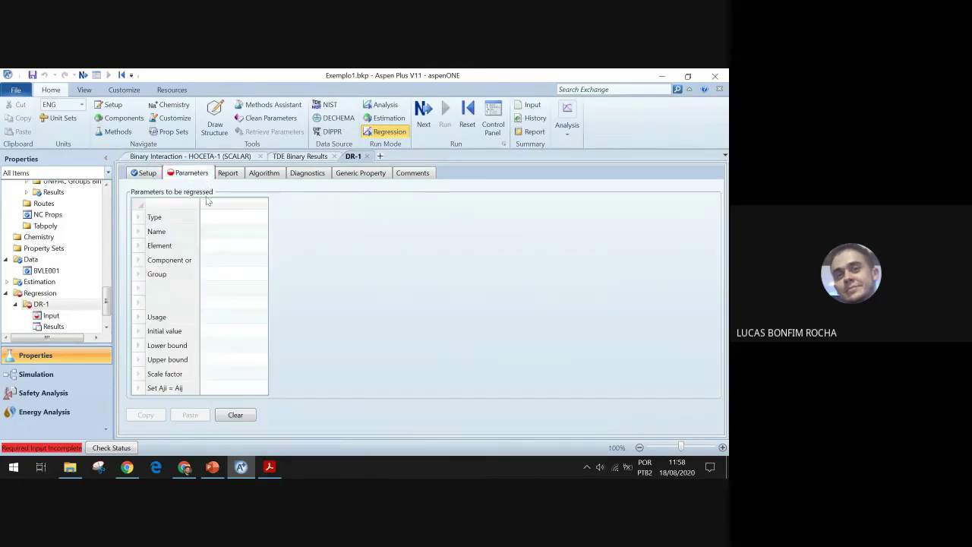
click(212, 466)
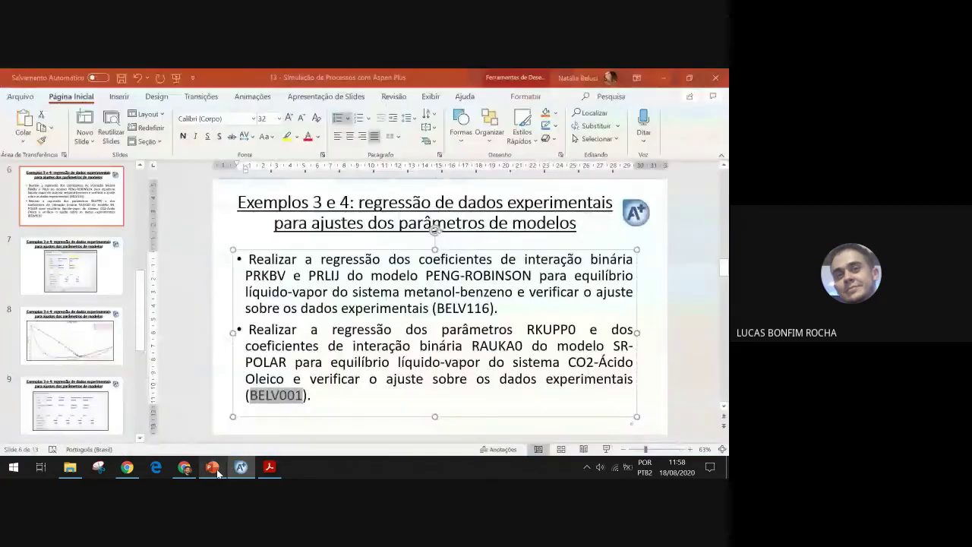
drag(529, 330, 577, 330)
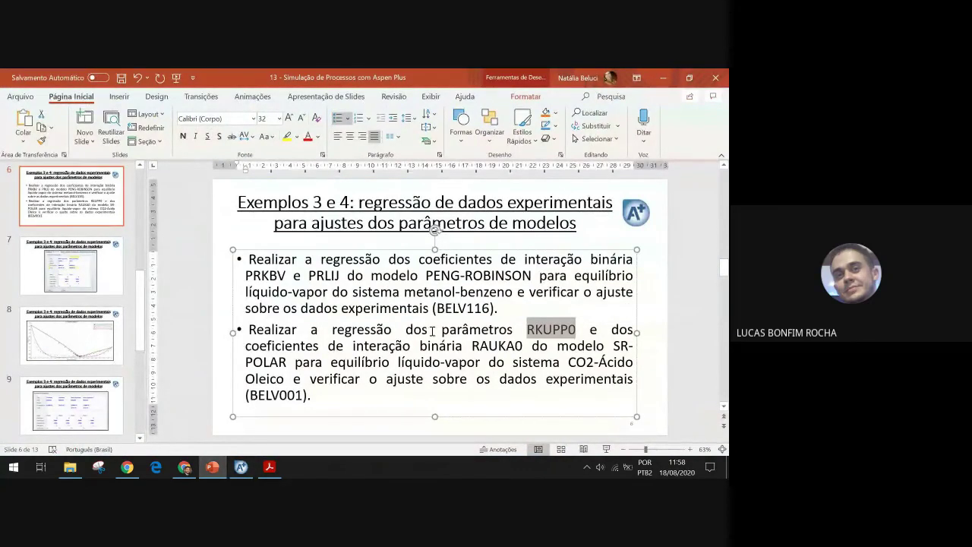
drag(441, 331, 513, 332)
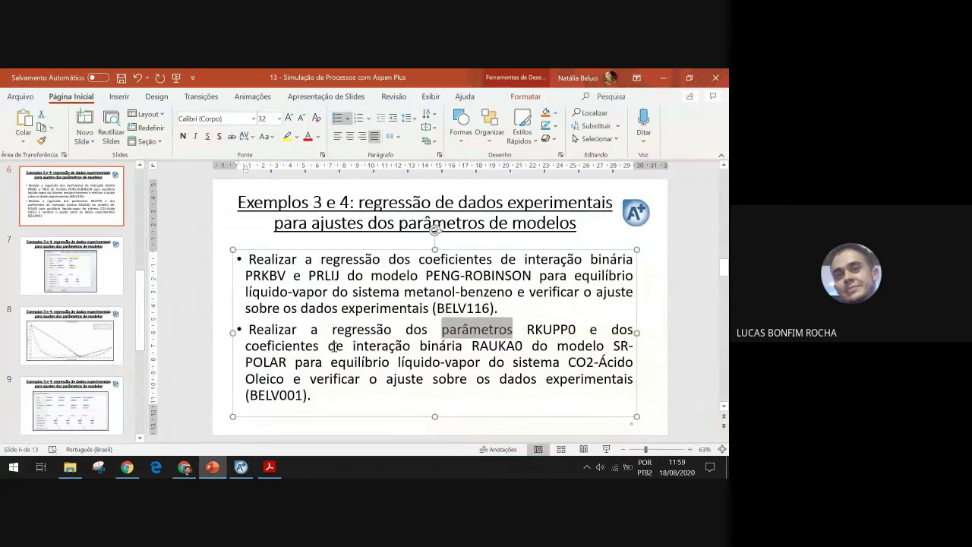
drag(308, 346, 453, 346)
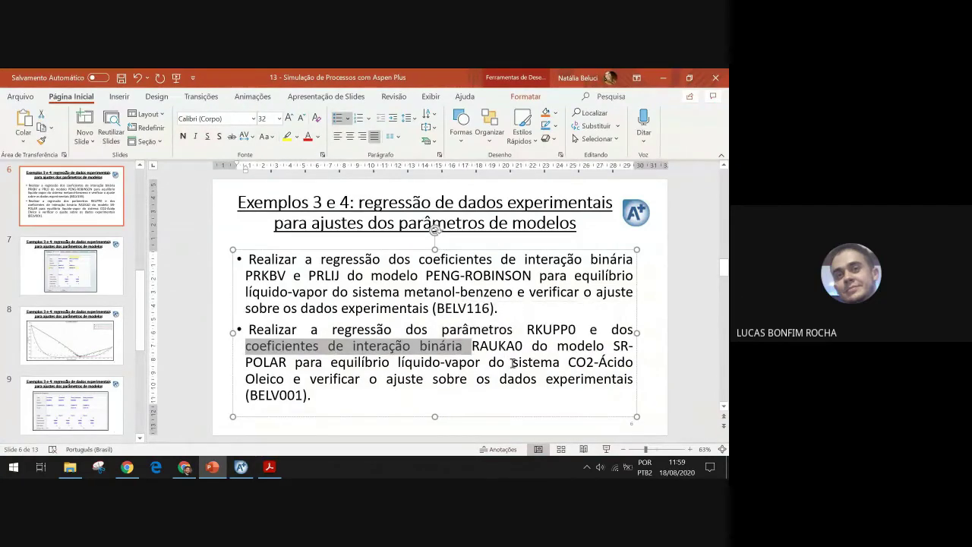
drag(525, 329, 576, 329)
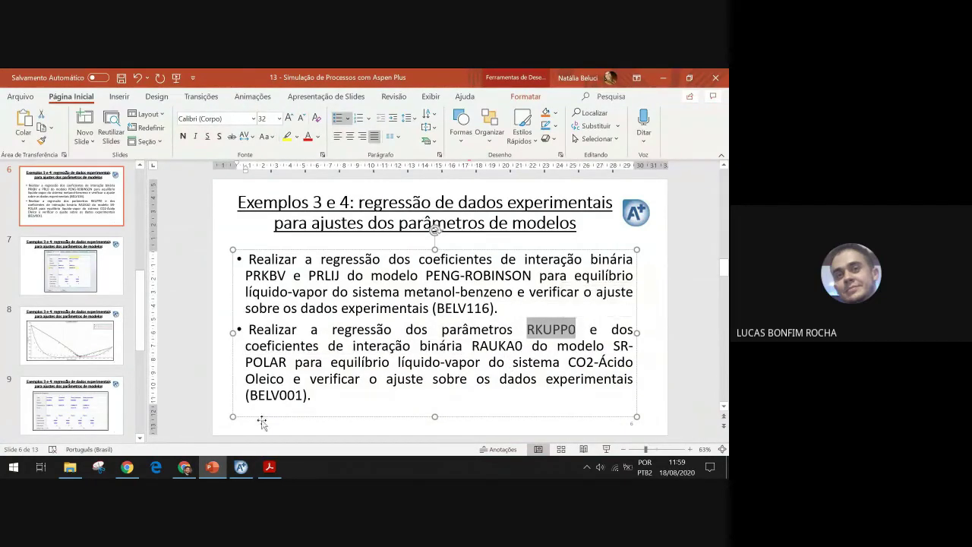
click(241, 467)
Step: Define the first parameter to be regressed with type Parameter and name RKUPP0
click(251, 218)
click(263, 217)
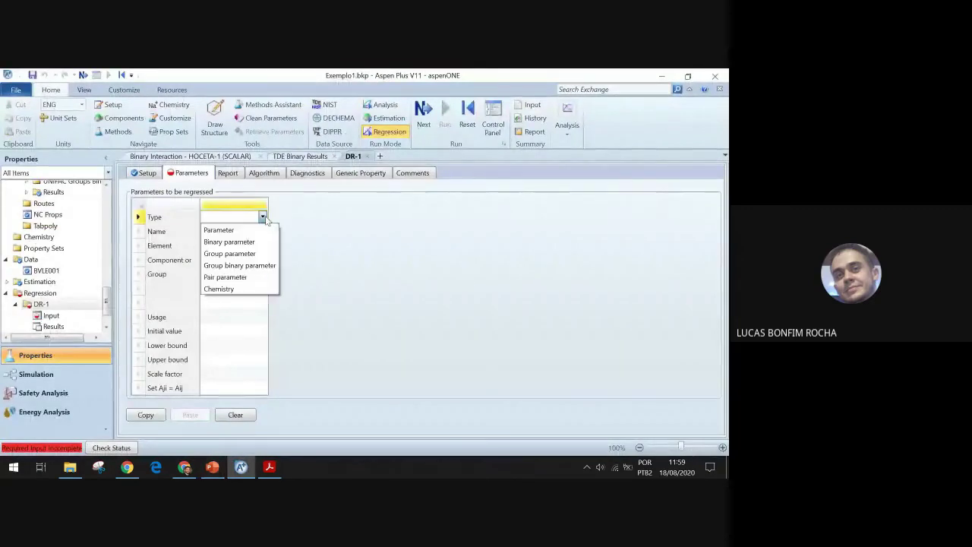
click(259, 232)
click(259, 232)
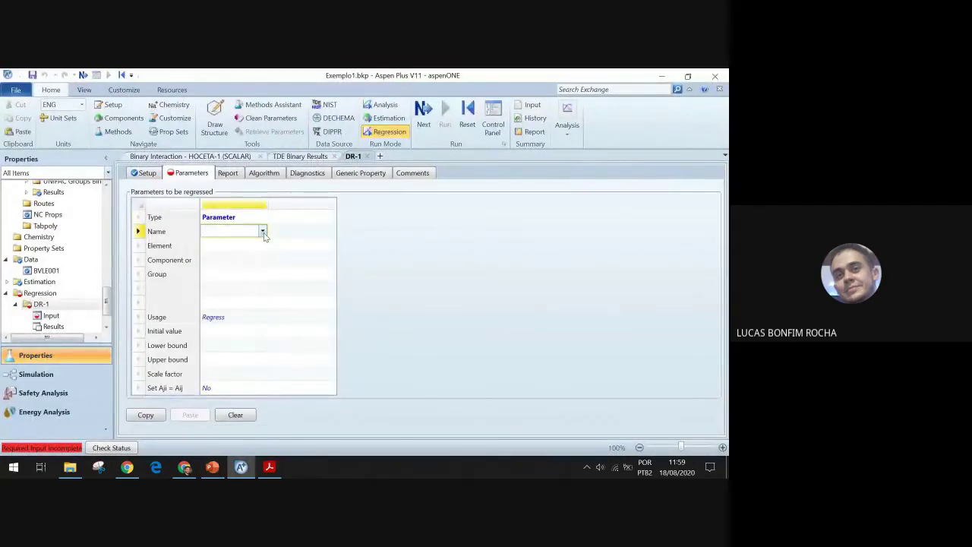
click(262, 231)
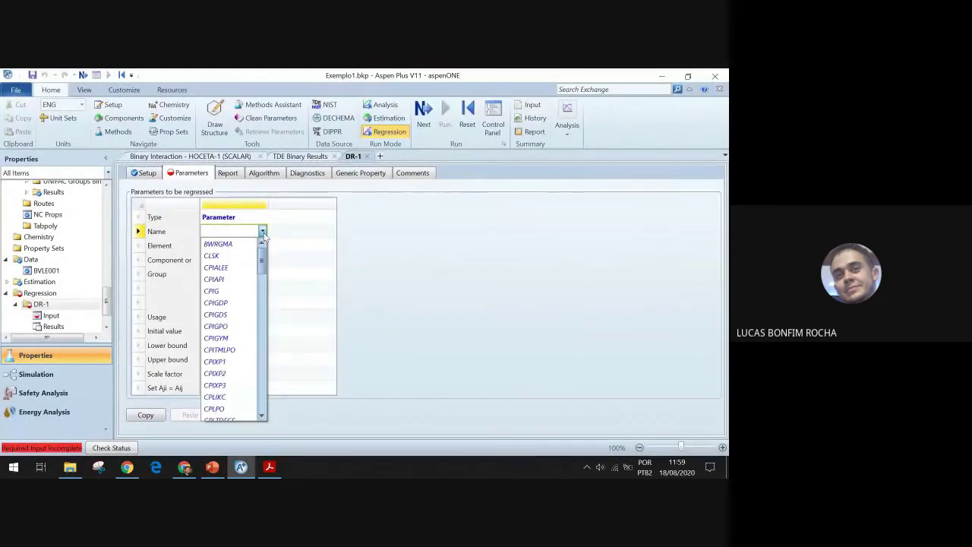
click(214, 468)
click(213, 468)
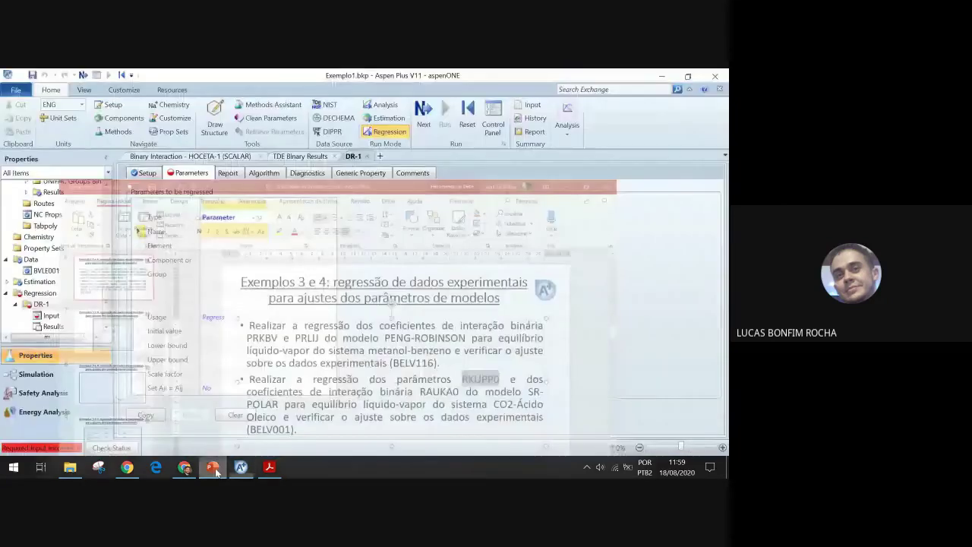
click(262, 231)
scroll(212, 350, down, 15)
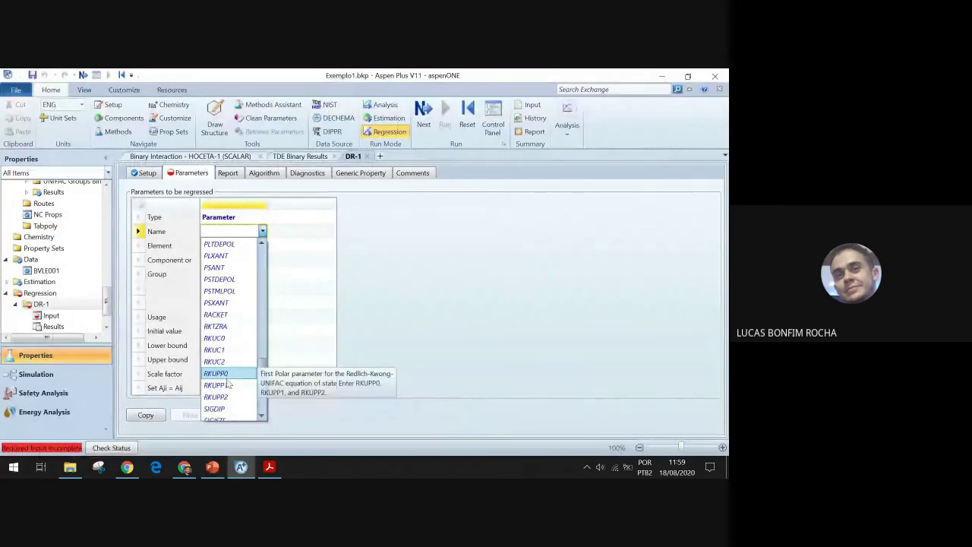
click(219, 373)
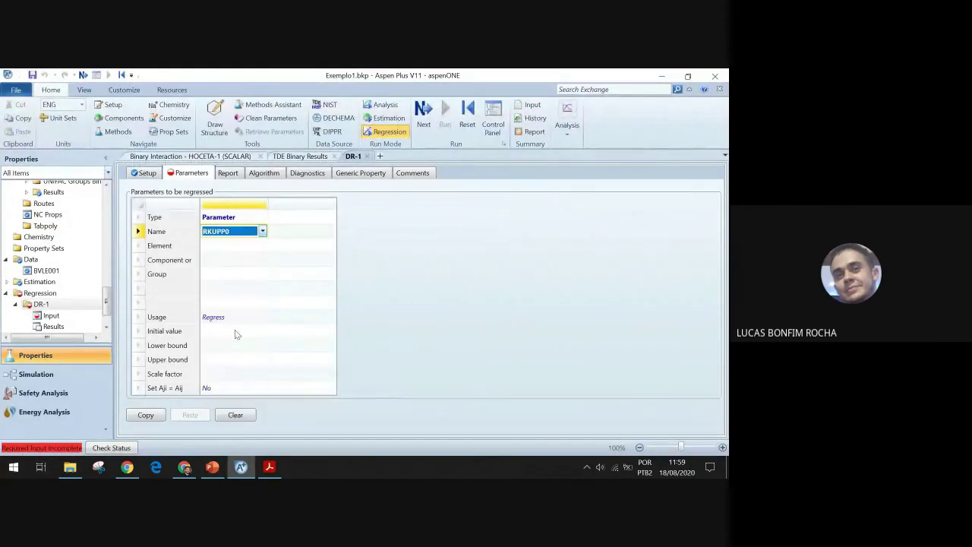
Step: Assign component CARBO-01 to the first RKUPP0 parameter, leaving its element blank
click(257, 260)
click(262, 260)
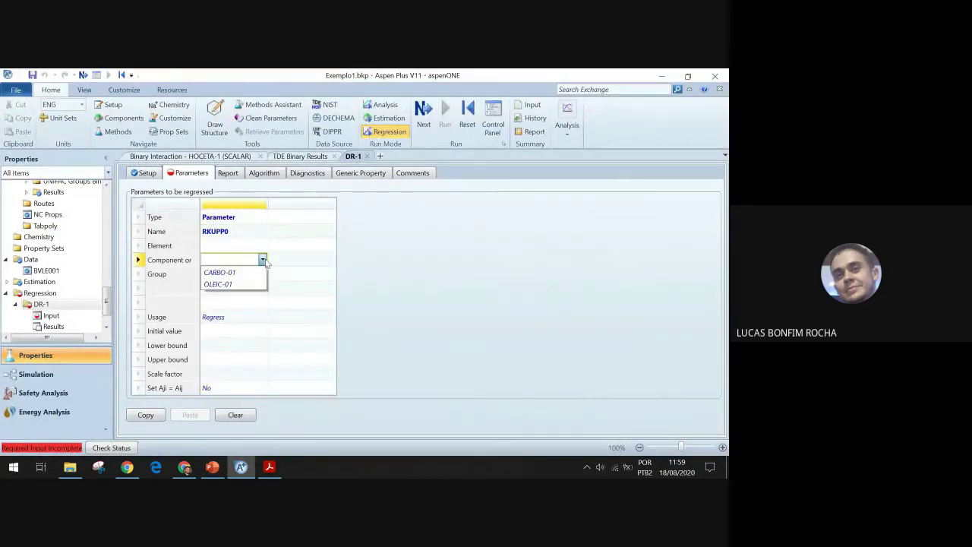
click(251, 272)
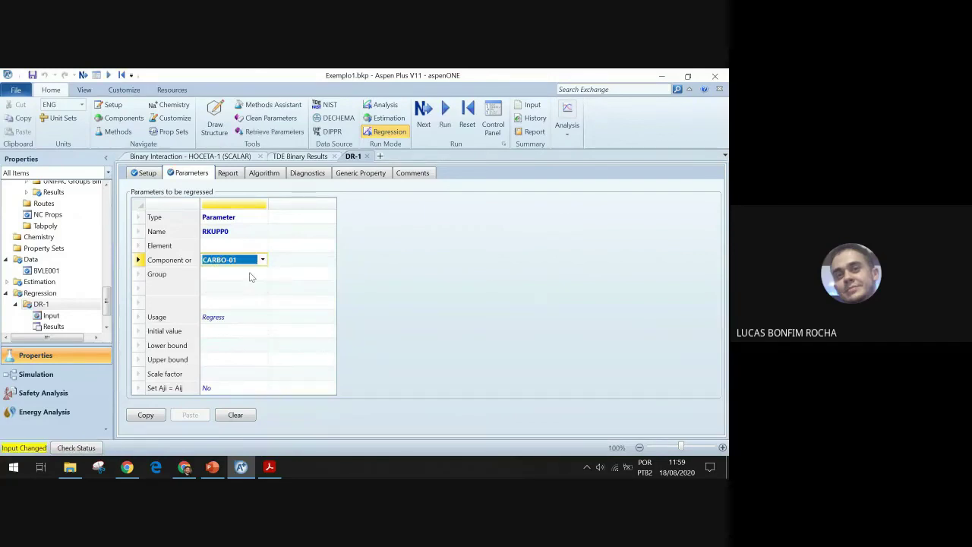
click(238, 246)
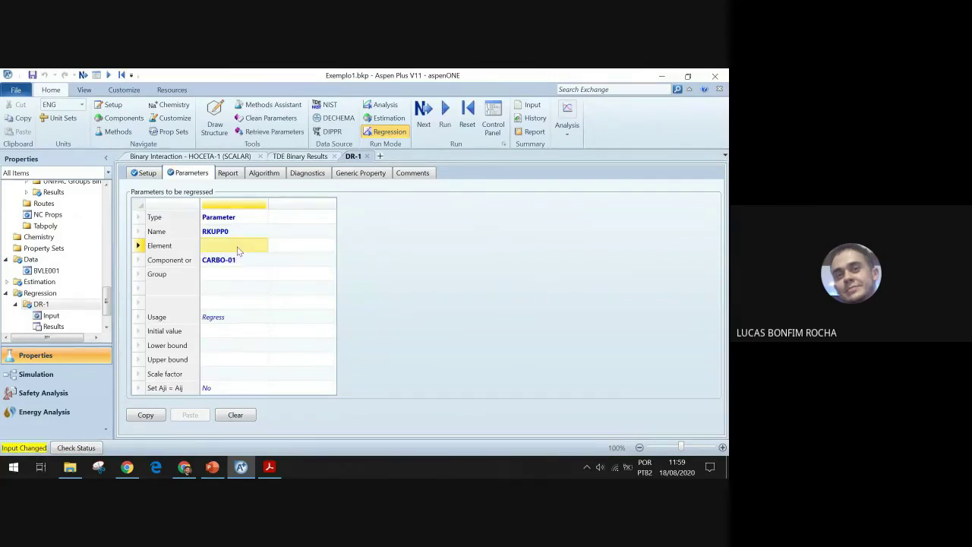
key(Down)
click(238, 251)
Step: Define a second parameter to be regressed with type Parameter and name RKUPP0
click(335, 218)
click(330, 216)
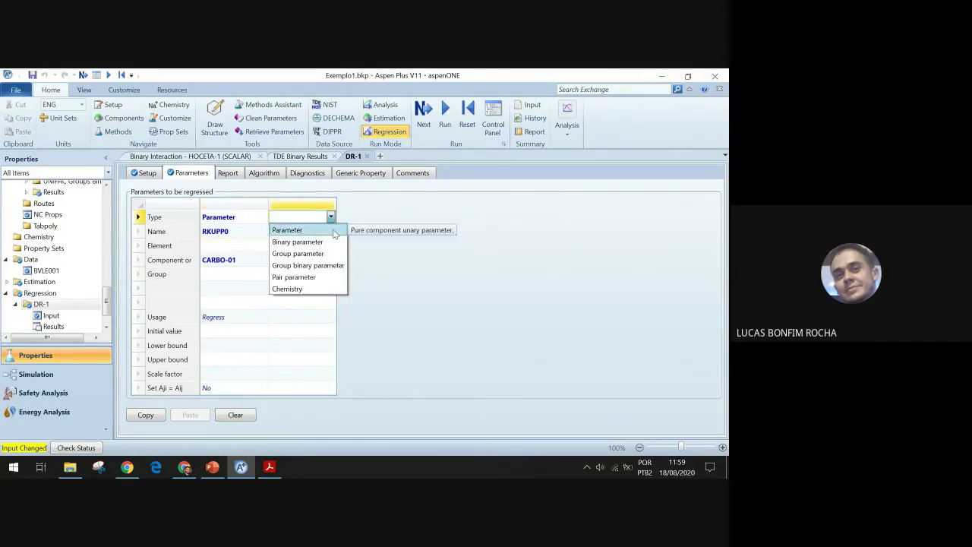
click(325, 225)
click(328, 234)
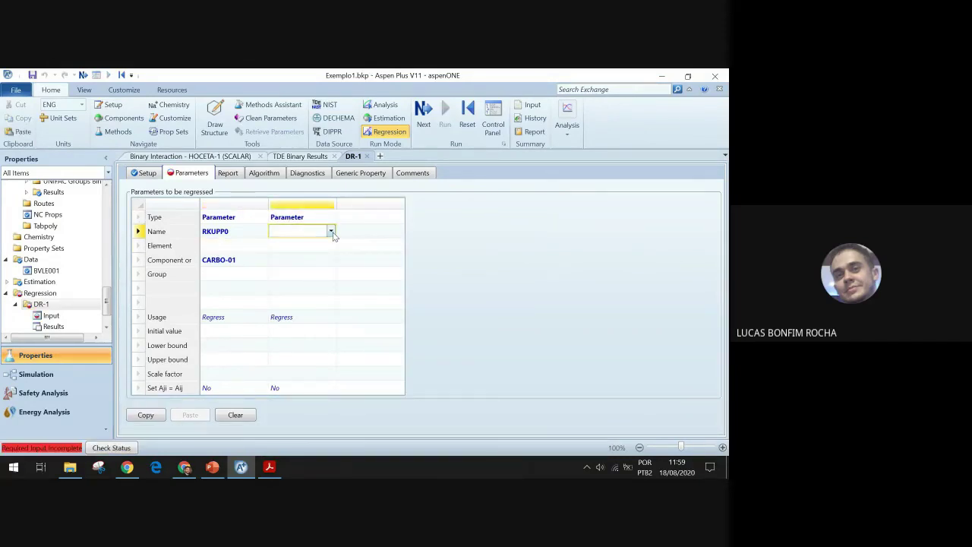
click(331, 232)
scroll(300, 323, down, 8)
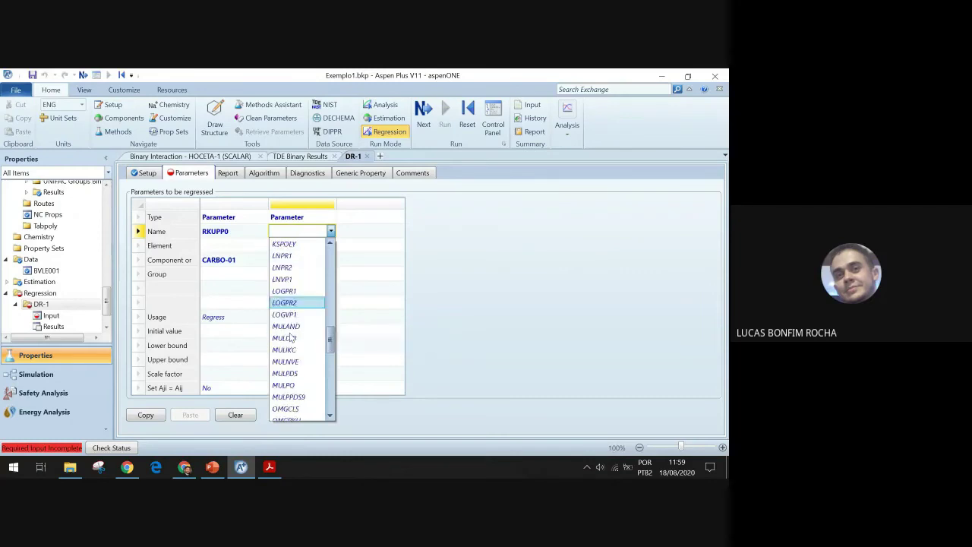
scroll(282, 395, down, 5)
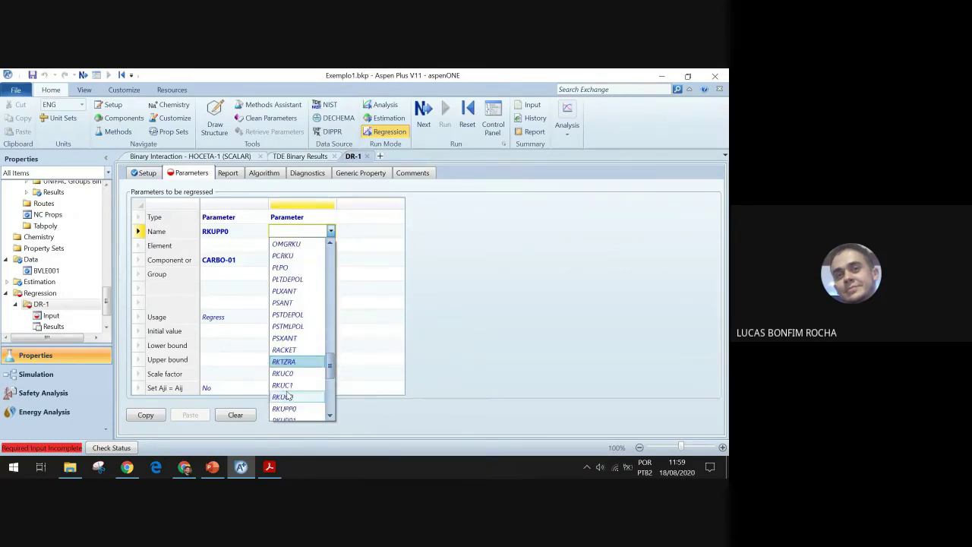
scroll(289, 394, down, 5)
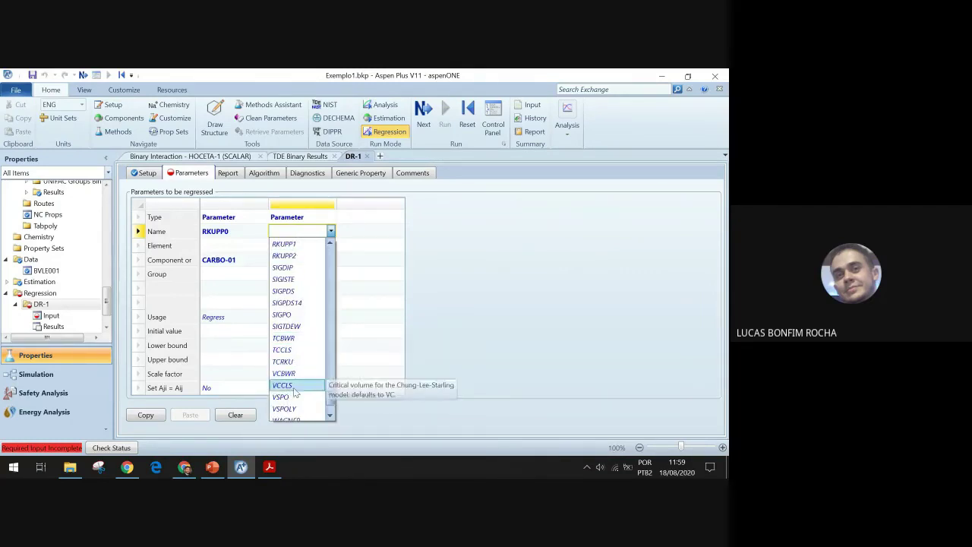
scroll(303, 361, up, 1)
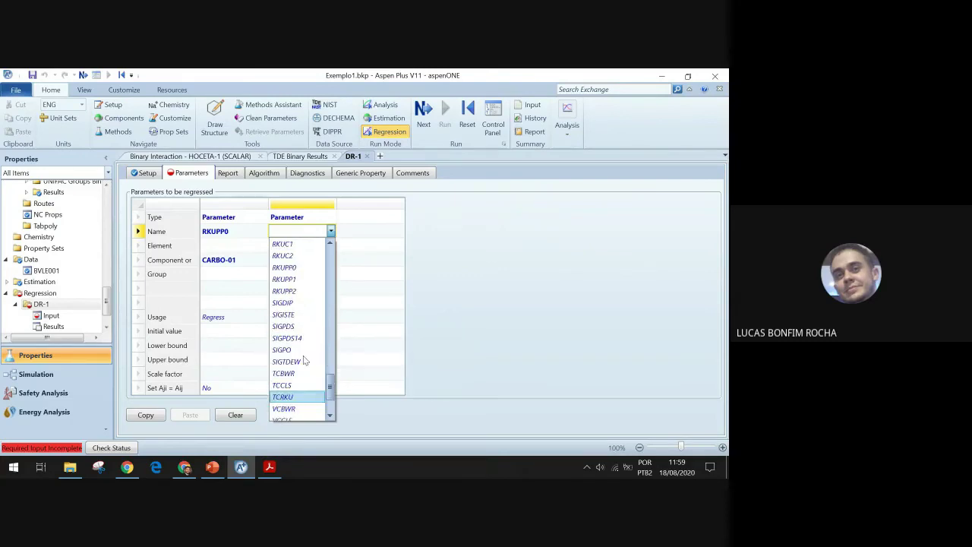
scroll(298, 351, up, 2)
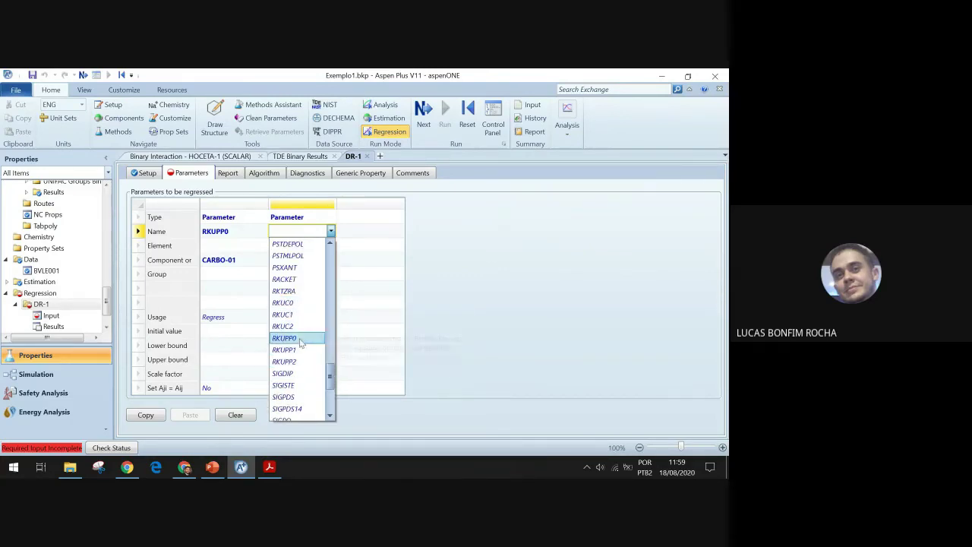
click(299, 339)
Step: Assign component OLEIC-01 to the second RKUPP0 parameter
click(315, 259)
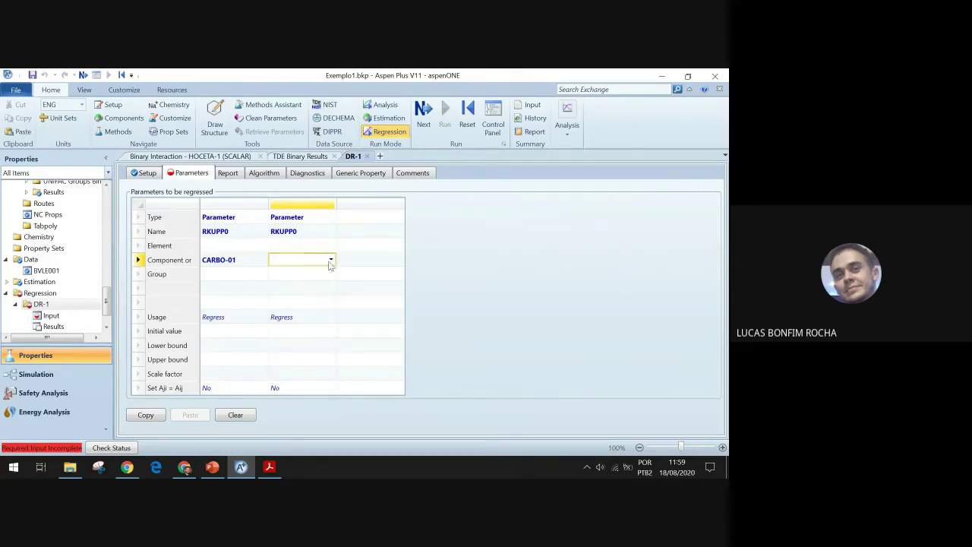
click(331, 260)
click(284, 282)
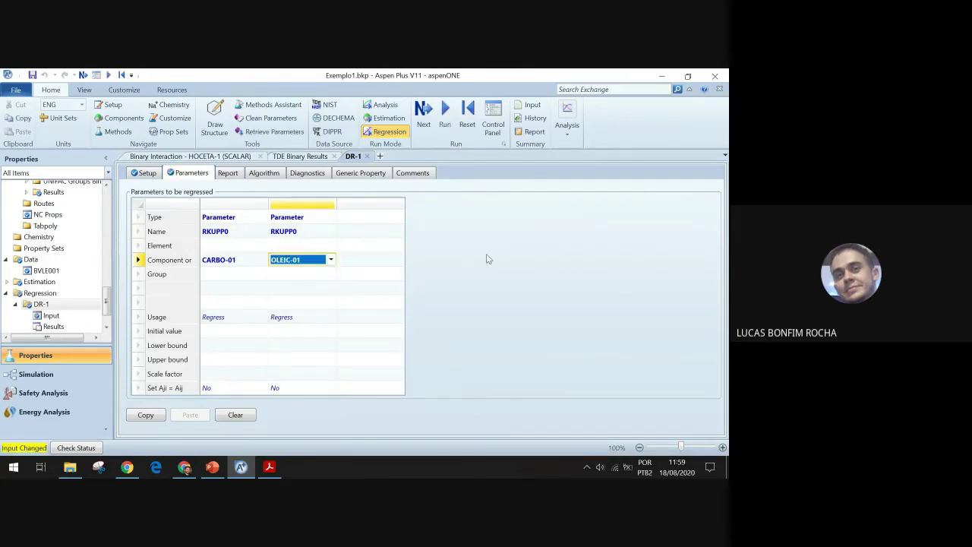
click(489, 260)
Step: Check the PowerPoint exercise slide, return to Aspen Plus, and define the third regressed parameter as Binary parameter RKUKA0
click(386, 217)
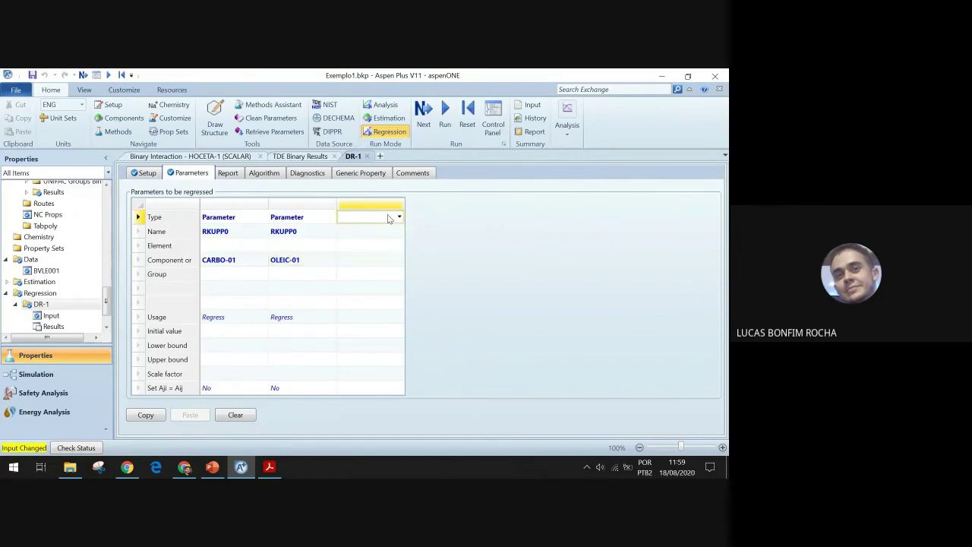
click(215, 467)
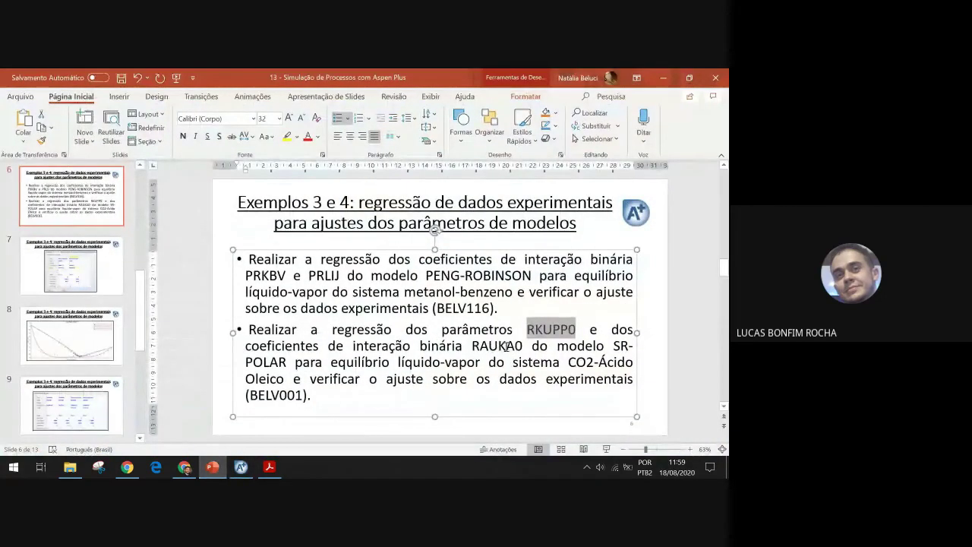
click(241, 467)
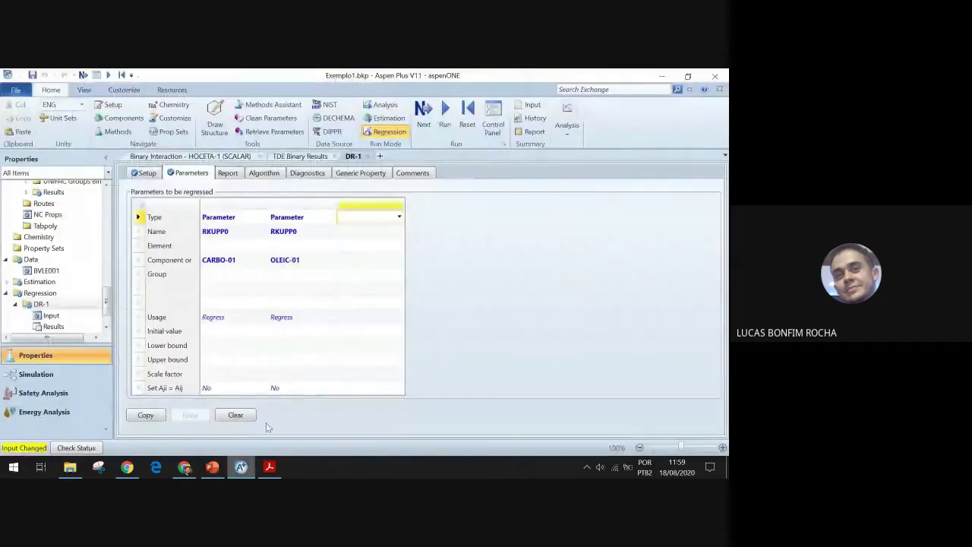
click(399, 217)
click(401, 240)
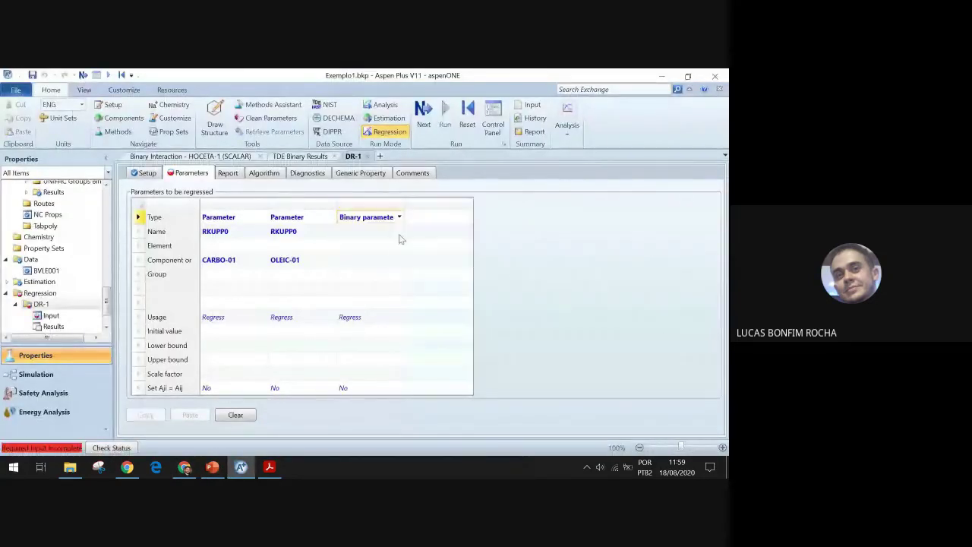
click(400, 232)
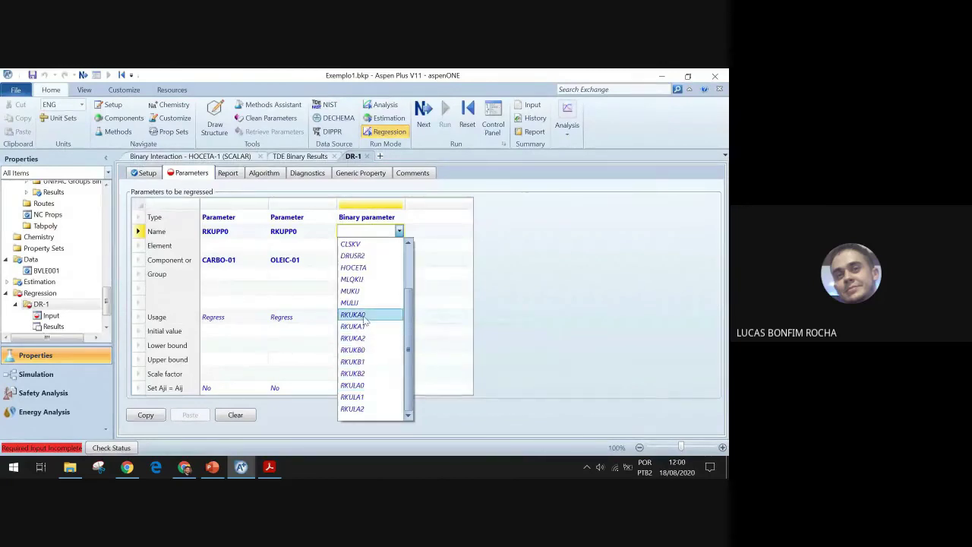
click(366, 316)
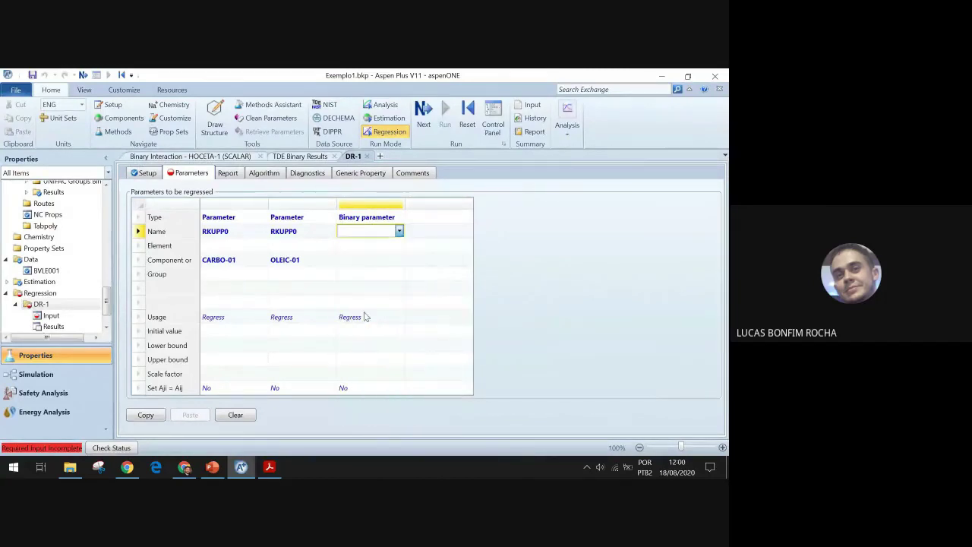
click(401, 247)
Step: Assign the component pair CARBO-01 and OLEIC-01, in that order, to the third parameter, RKUKA0
click(401, 262)
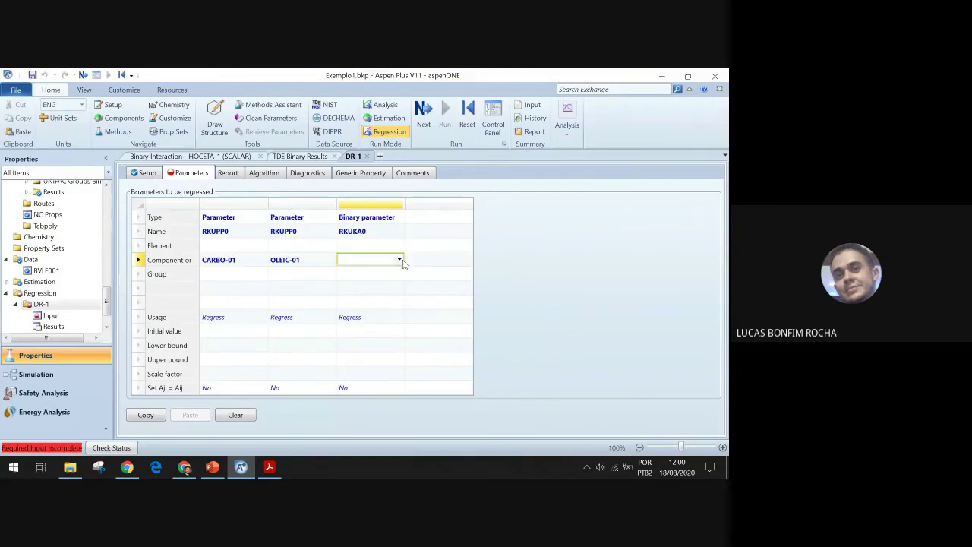
click(399, 260)
click(401, 271)
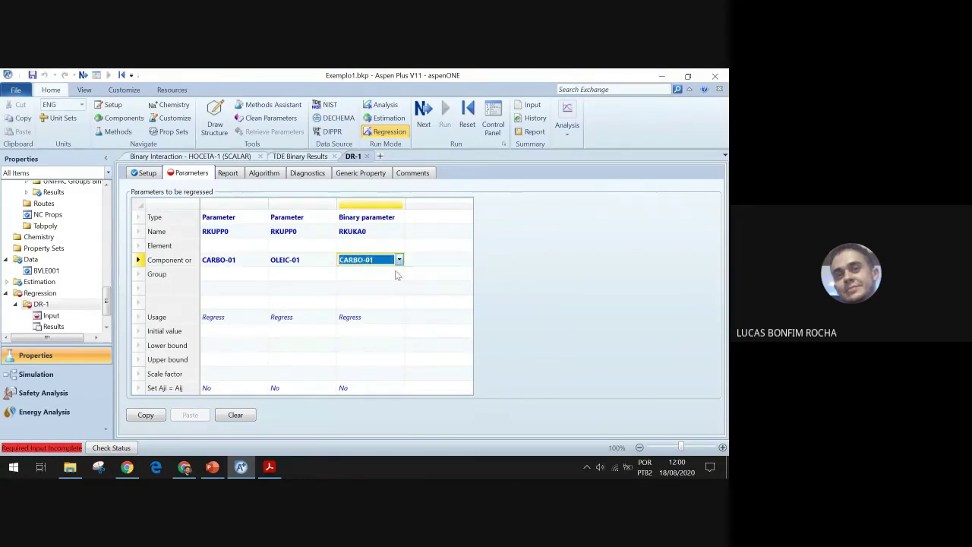
click(400, 274)
click(398, 274)
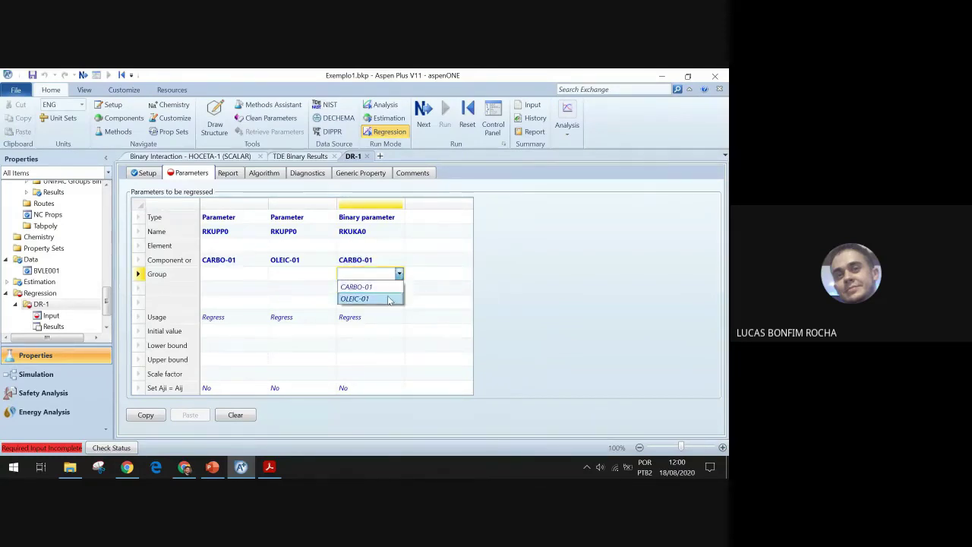
click(388, 298)
click(542, 239)
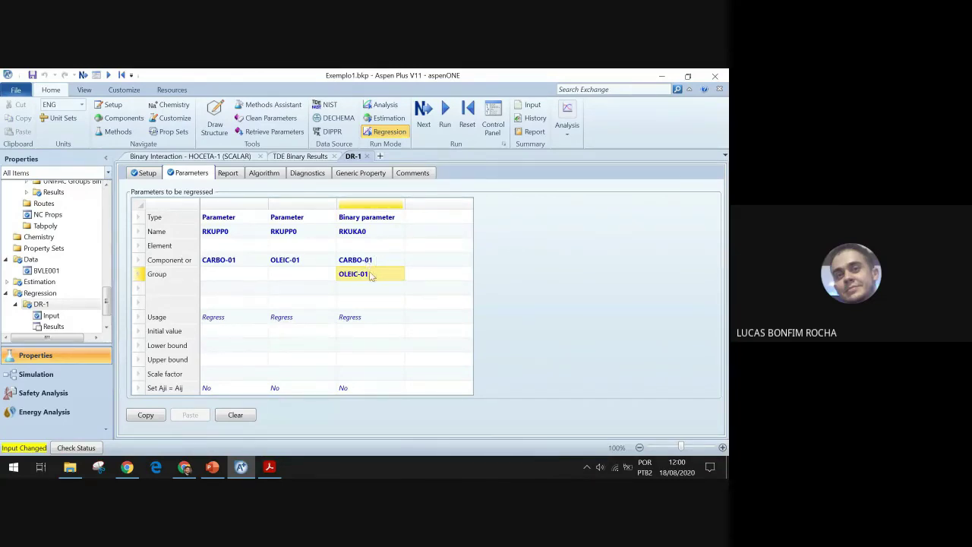
Step: Define a fourth parameter to be regressed with type Binary parameter and name RKUKA0
click(439, 217)
click(468, 217)
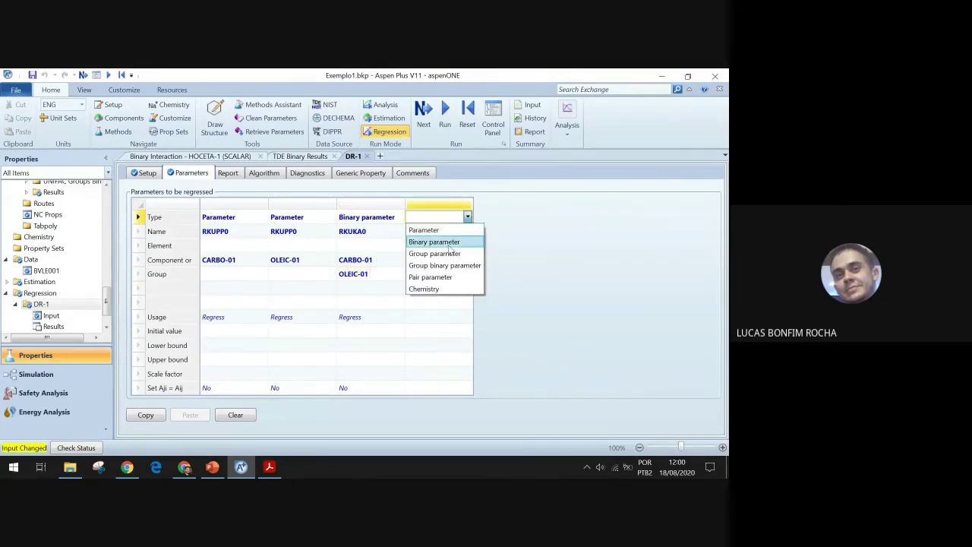
click(446, 242)
click(468, 231)
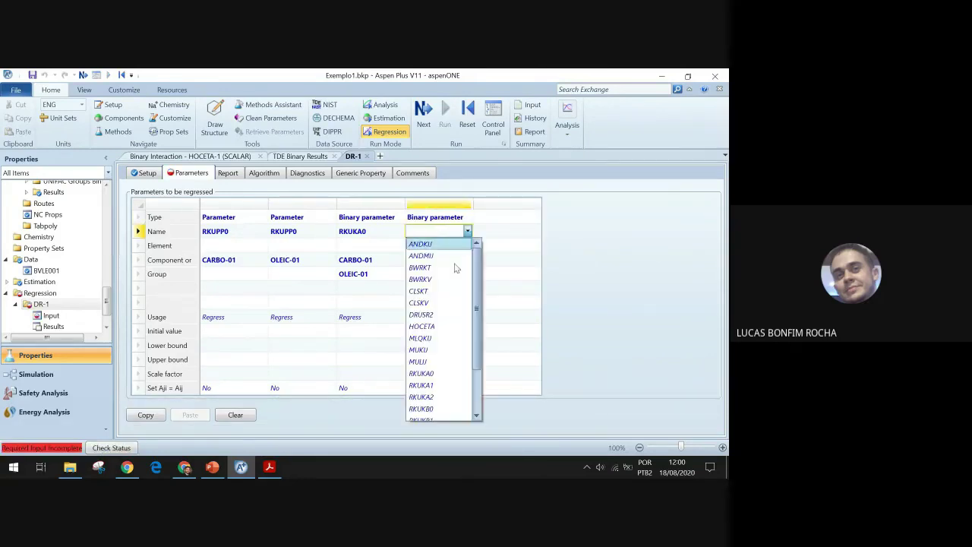
scroll(436, 319, down, 2)
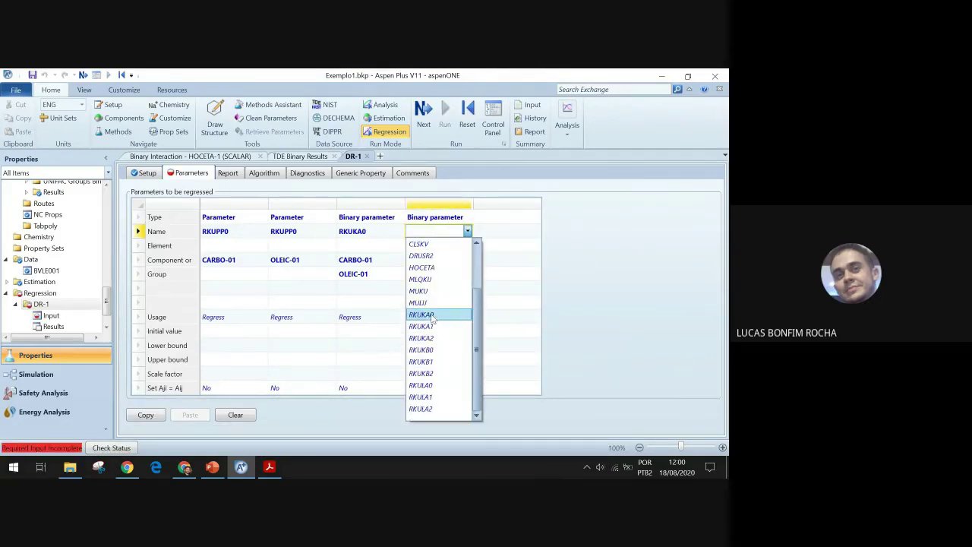
click(422, 314)
Step: Assign the reversed component pair OLEIC-01 and CARBO-01 to the fourth parameter, RKUKA0
click(456, 260)
click(467, 260)
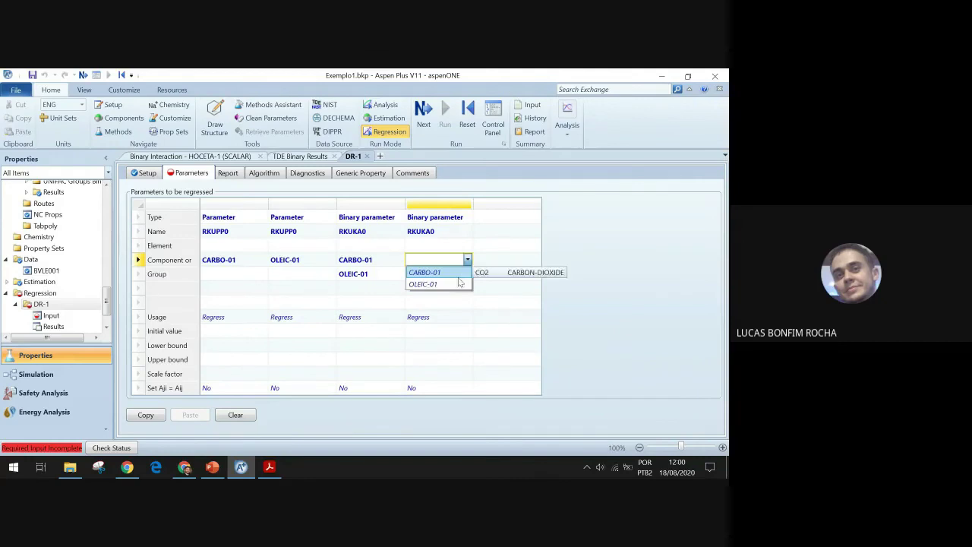
click(460, 283)
click(437, 273)
click(467, 274)
click(427, 287)
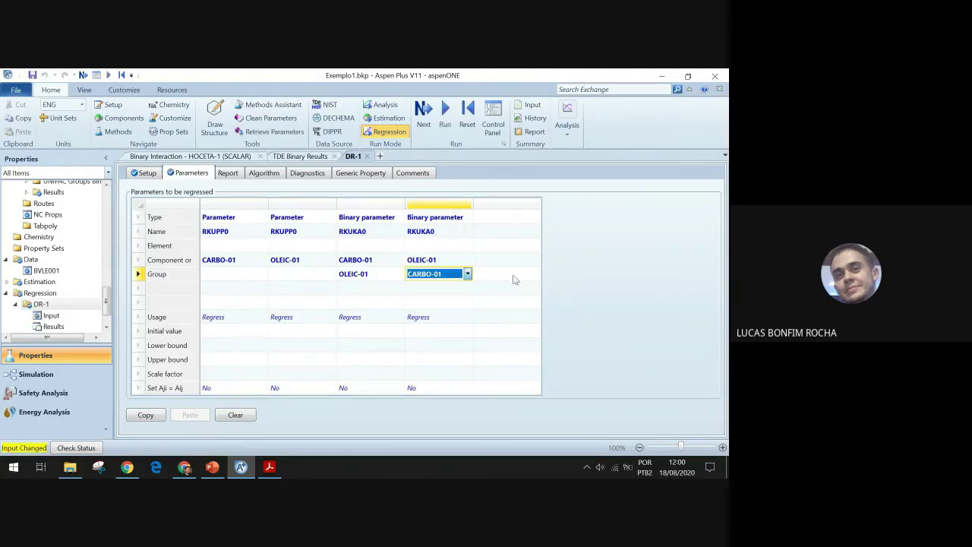
click(595, 280)
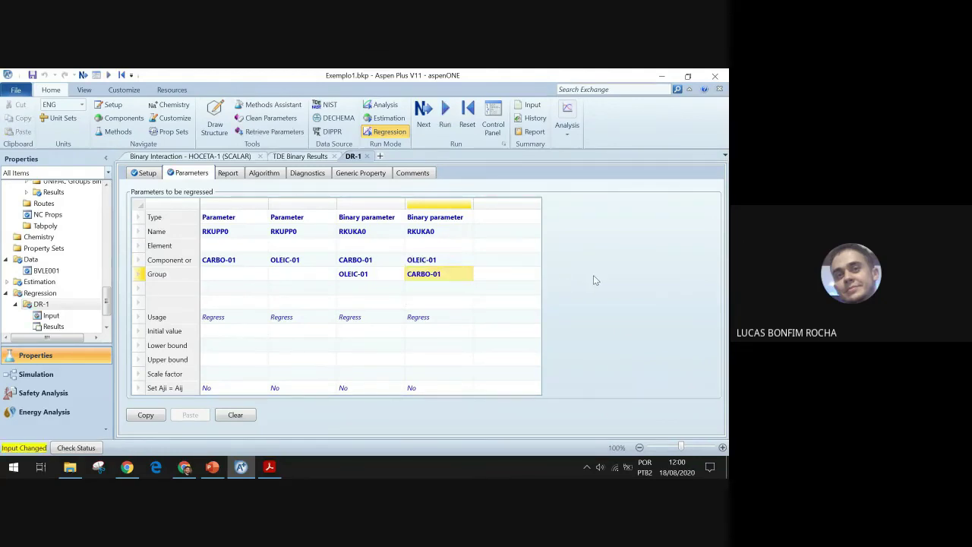
Step: Recheck the exercise statement in PowerPoint, return to Aspen Plus, and run the DR-1 data regression
click(213, 466)
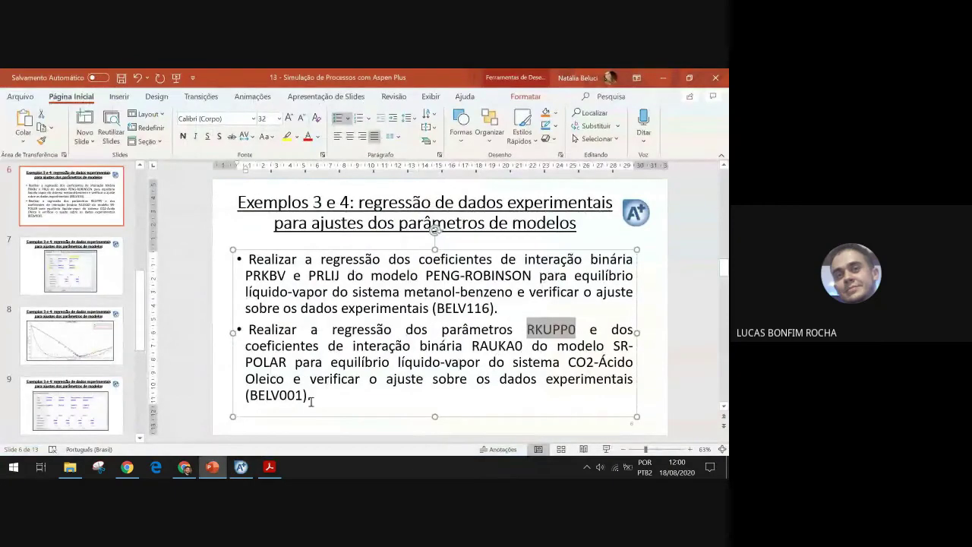
click(240, 467)
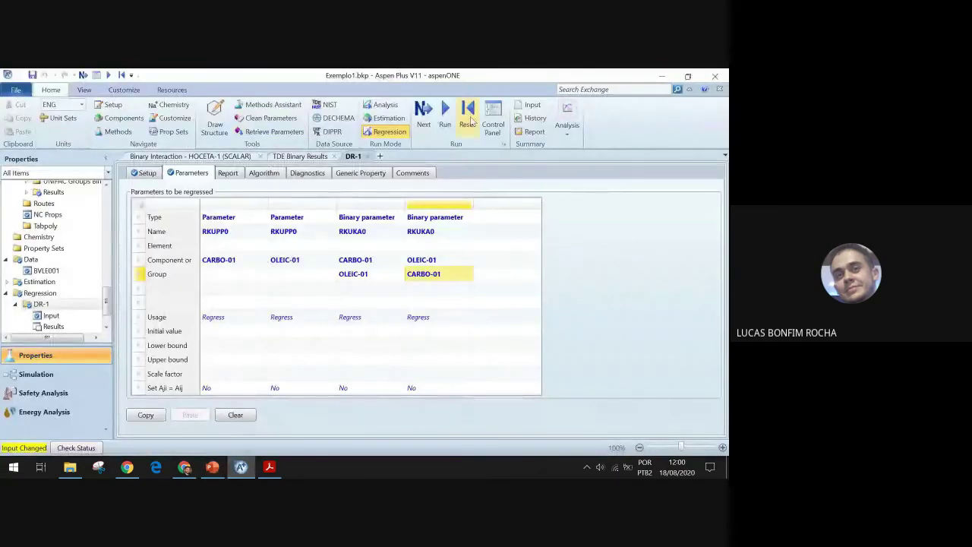
click(447, 125)
click(340, 329)
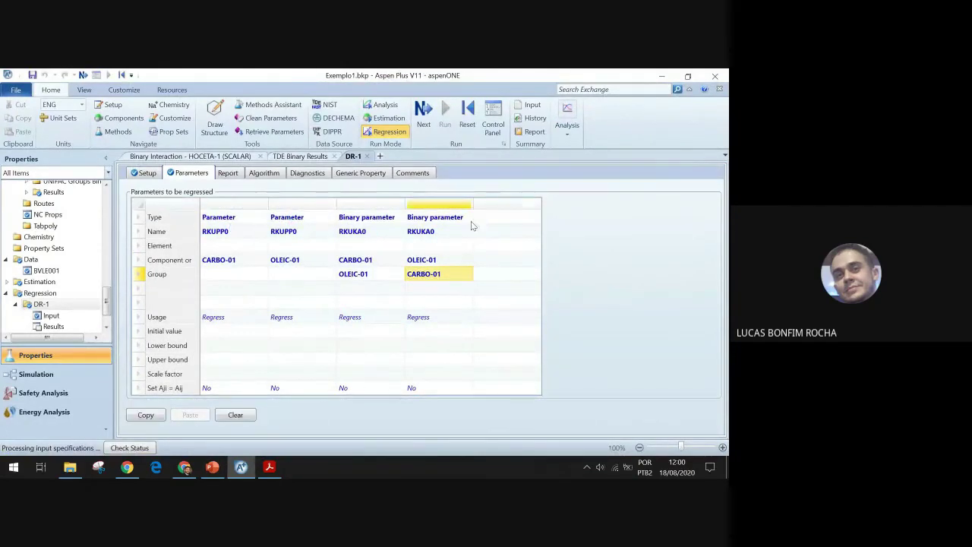
click(439, 285)
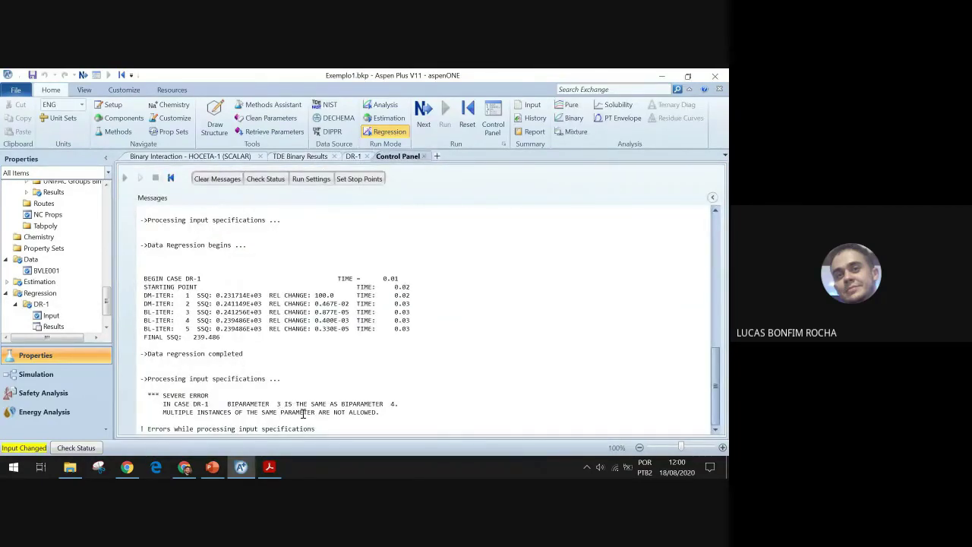
Step: Open the input form of the DR-1 regression case and reinitialize the simulation calculations
scroll(57, 304, up, 3)
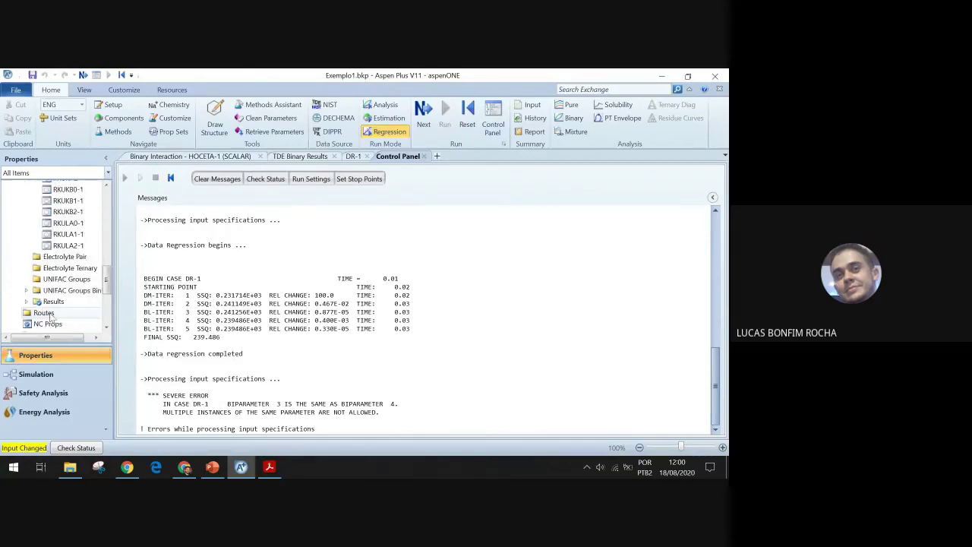
scroll(57, 303, down, 5)
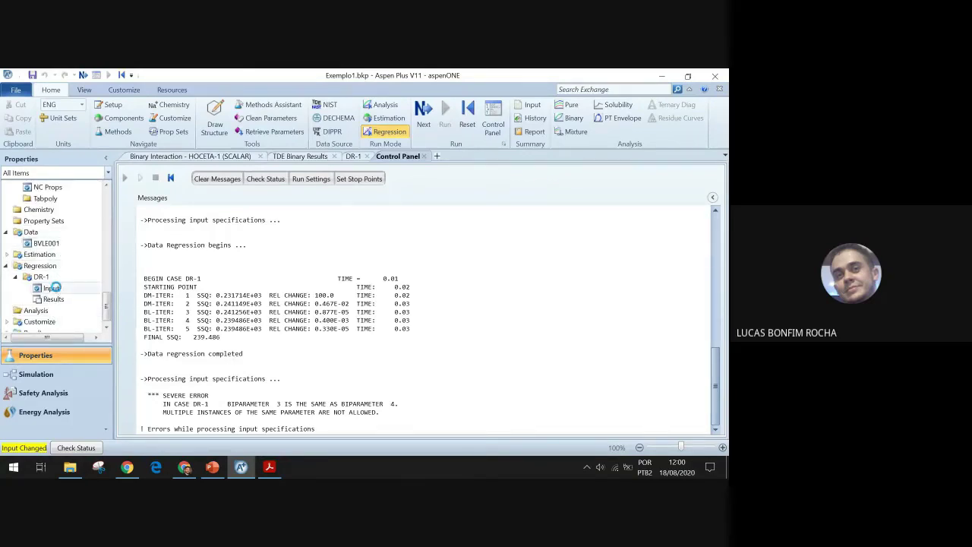
click(51, 289)
click(467, 114)
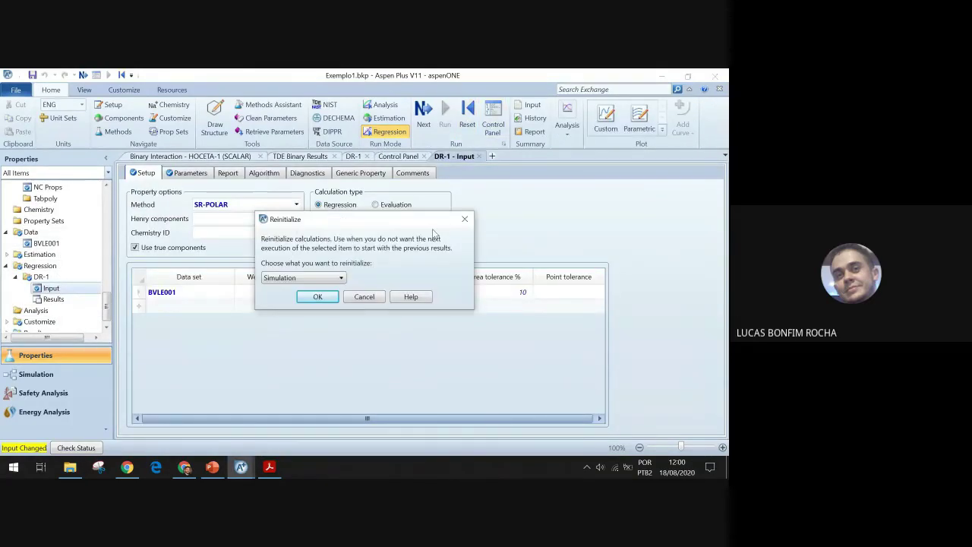
click(317, 296)
click(431, 281)
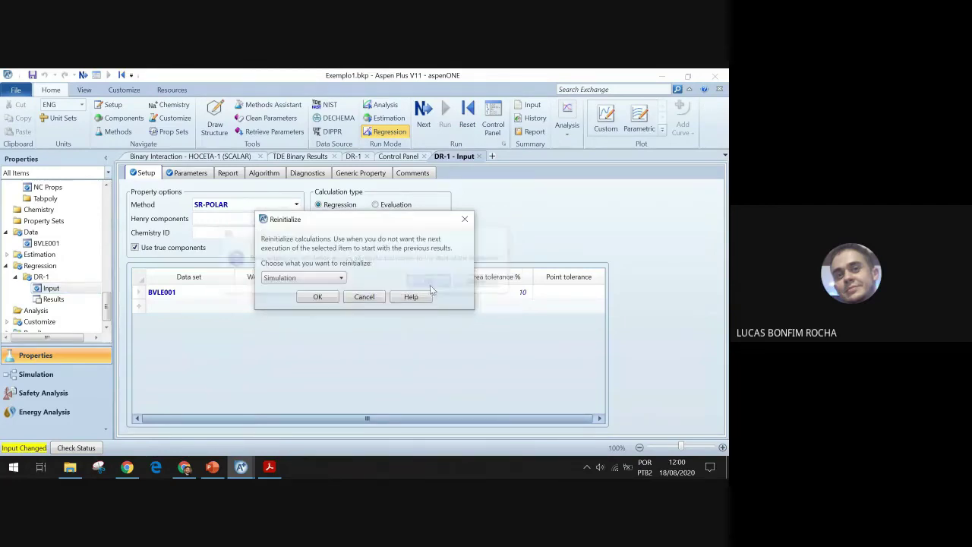
Step: Check the reference parameter table in PowerPoint, return to the DR-1 parameters in Aspen Plus, and run the regression again with its messages opened
click(213, 467)
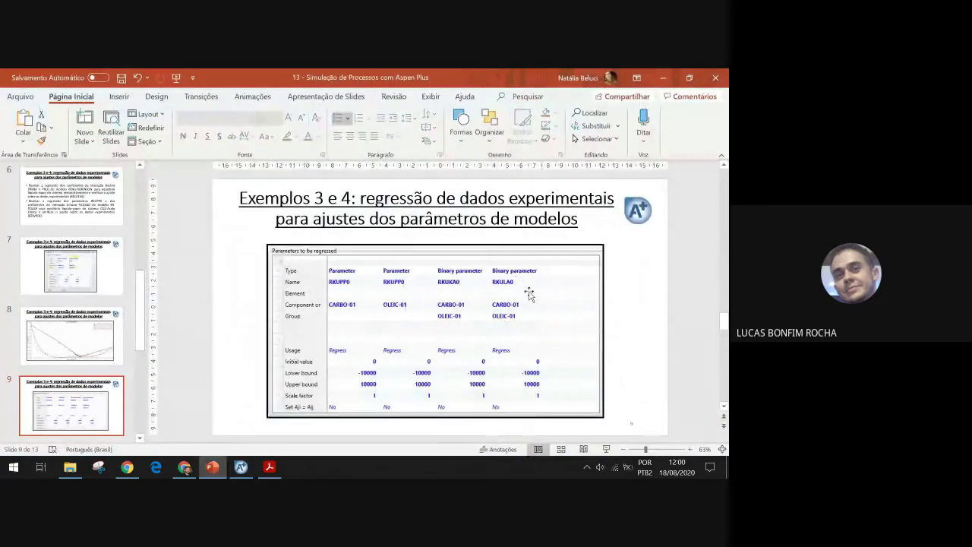
click(243, 462)
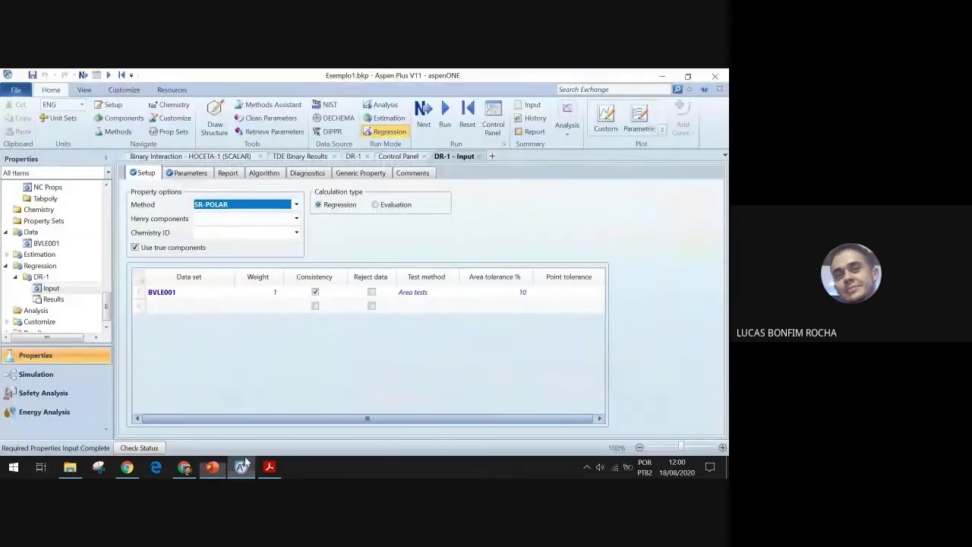
click(190, 174)
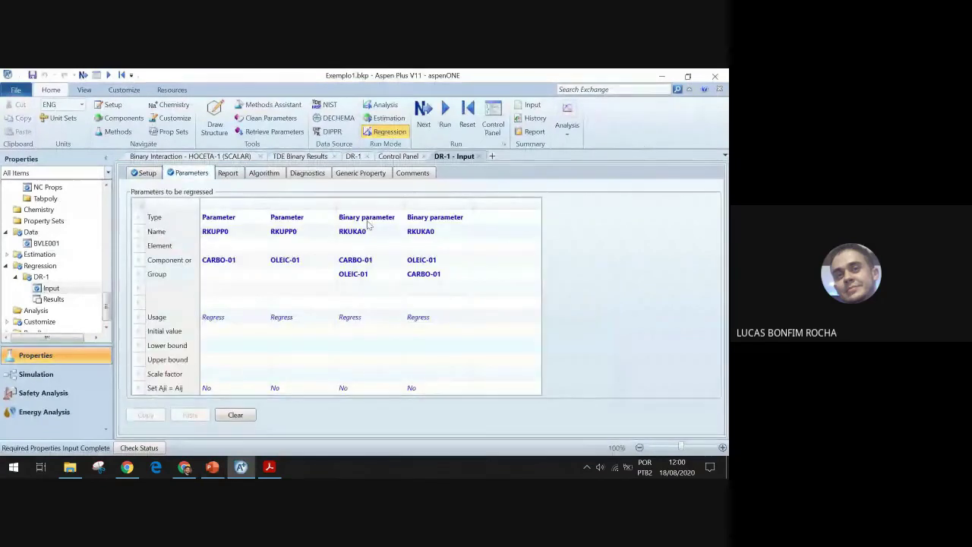
click(446, 114)
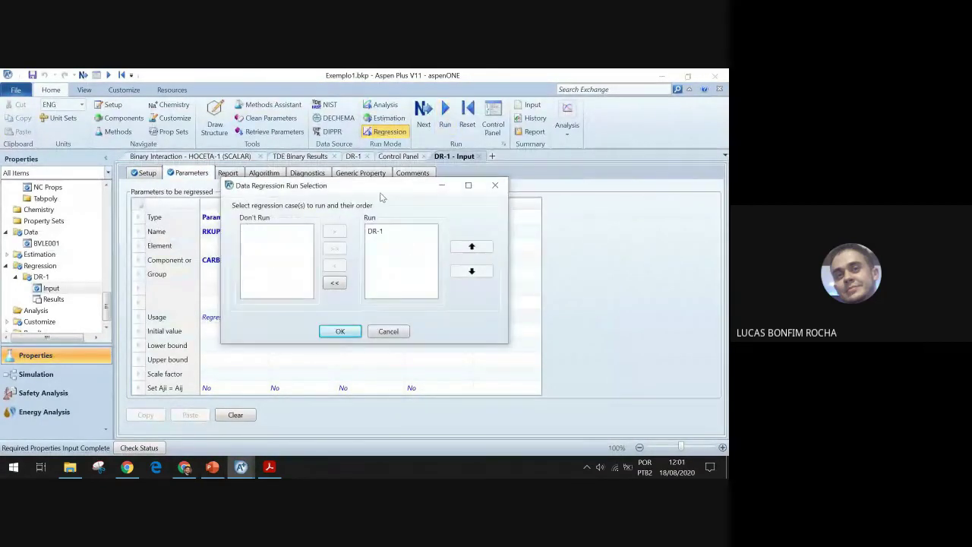
click(340, 332)
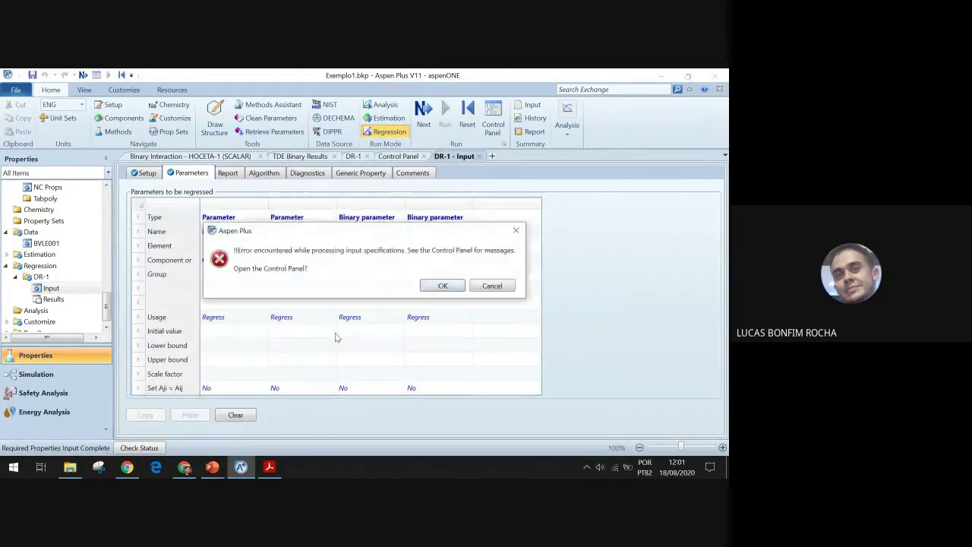
click(439, 287)
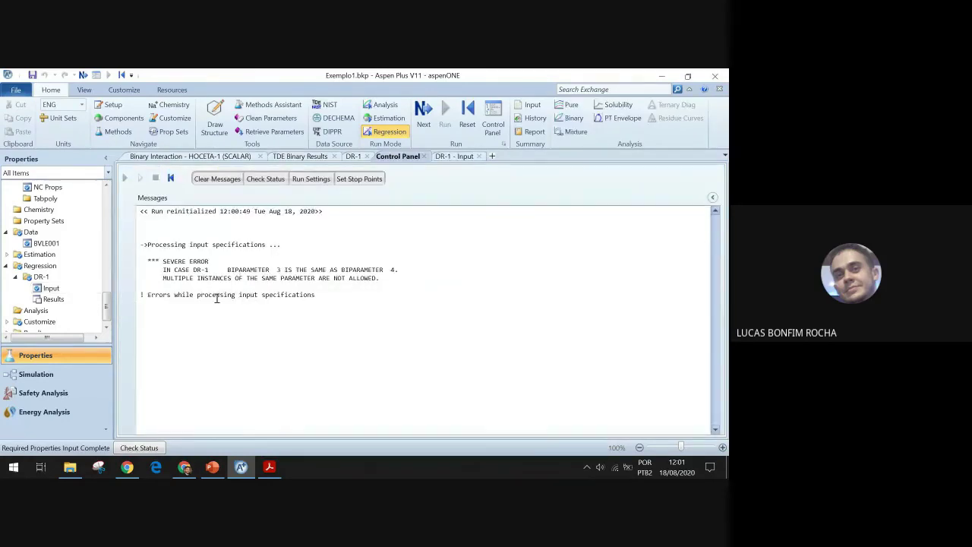
Step: Examine the severe error reported for DR-1 in the Control Panel and return to the parameters to be regressed
drag(311, 269, 391, 270)
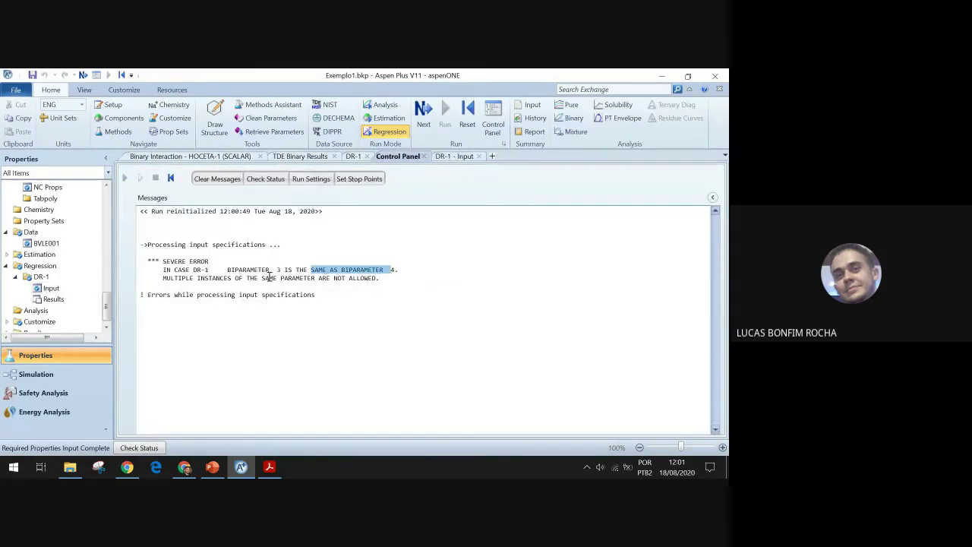
click(246, 272)
drag(203, 270, 380, 279)
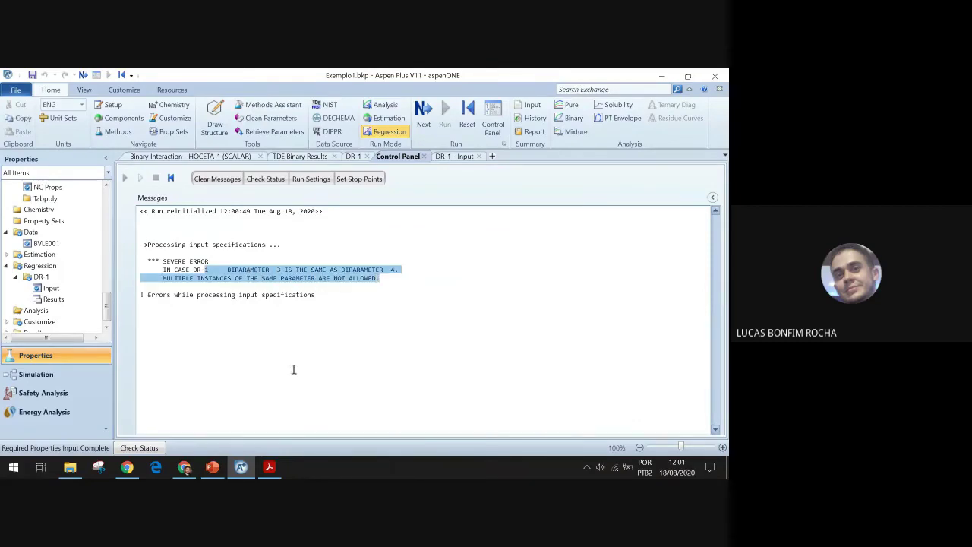
click(362, 158)
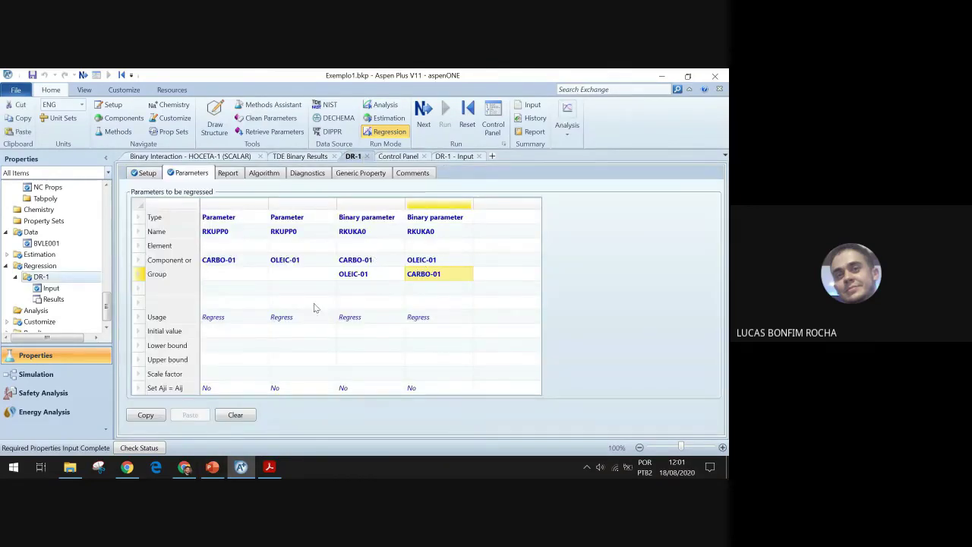
Step: Recheck the PowerPoint slide, return to Aspen Plus, and set the fourth parameter's component pair to CARBO-01 and OLEIC-01, in that order
click(219, 468)
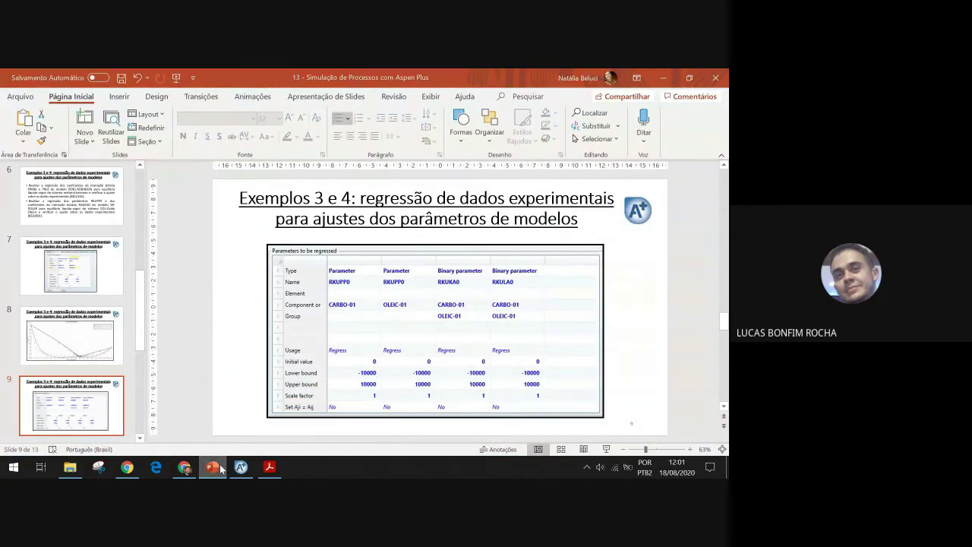
click(241, 468)
click(455, 259)
click(468, 260)
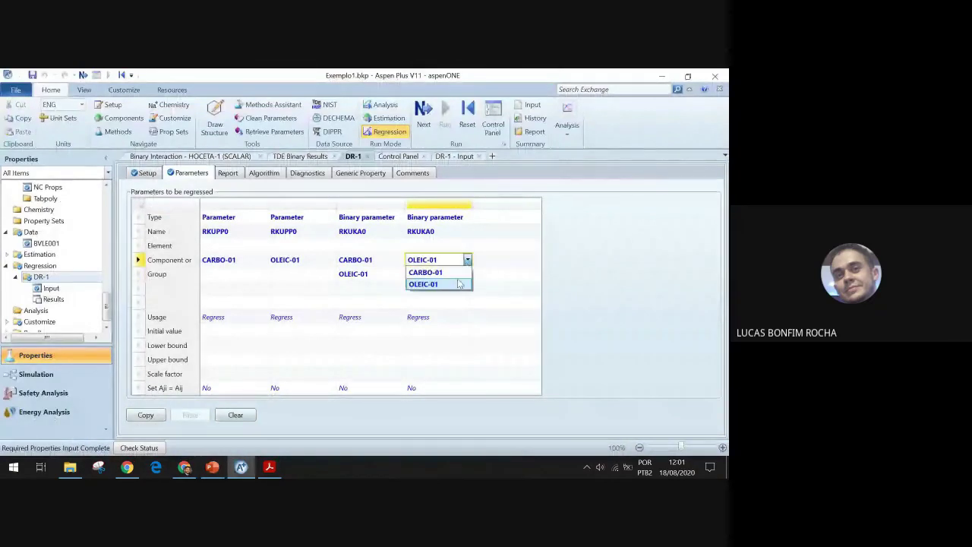
click(437, 282)
click(428, 289)
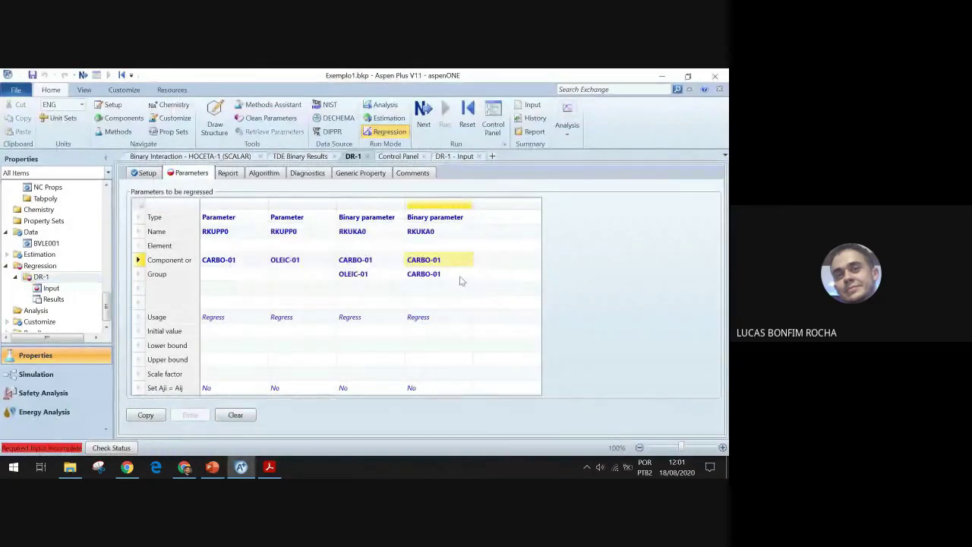
click(467, 276)
click(468, 274)
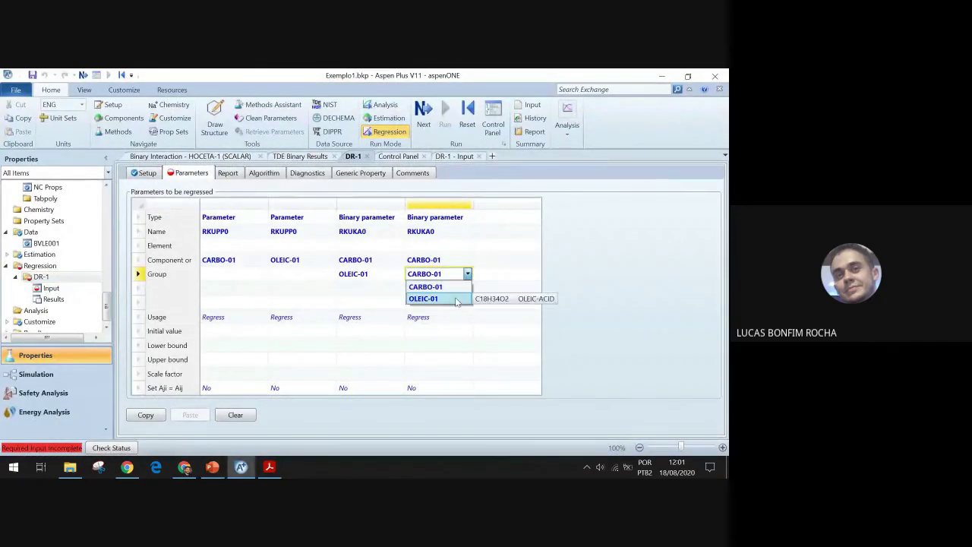
click(471, 297)
click(393, 286)
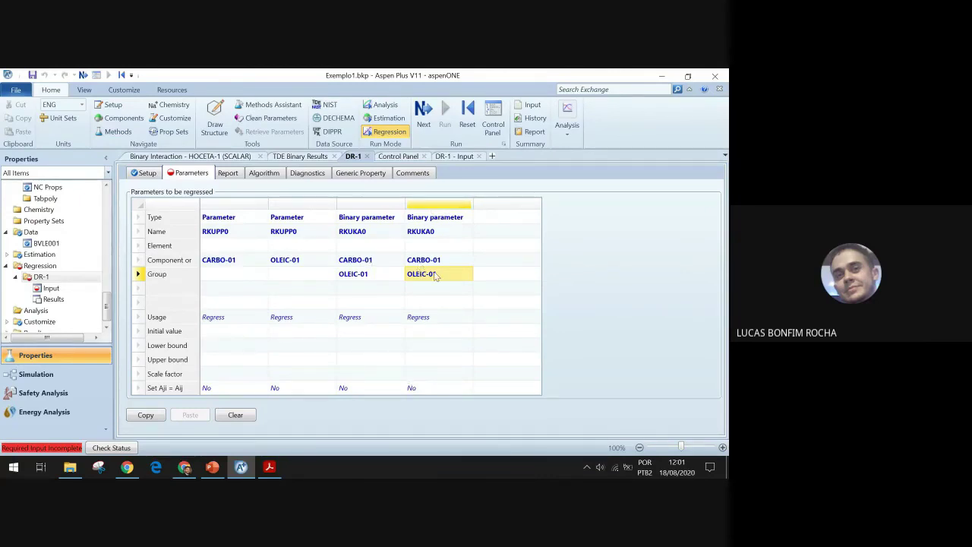
Step: Reinitialize the simulation calculations and check the completion status of the DR-1 input
click(468, 115)
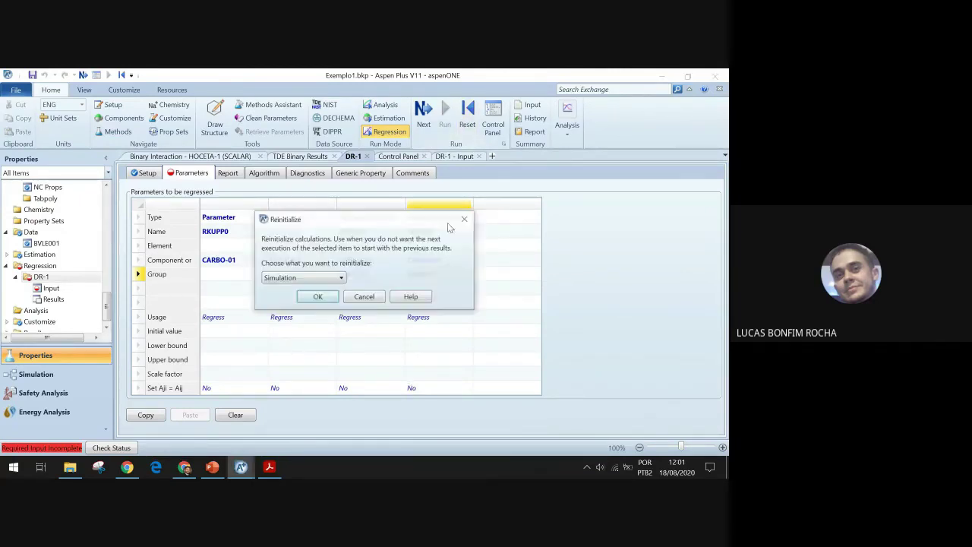
click(316, 299)
click(429, 275)
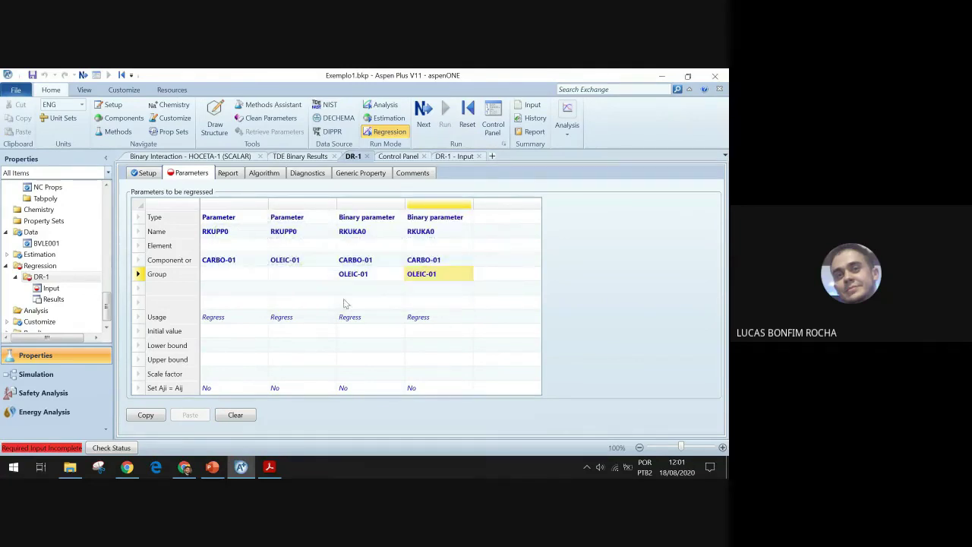
click(422, 127)
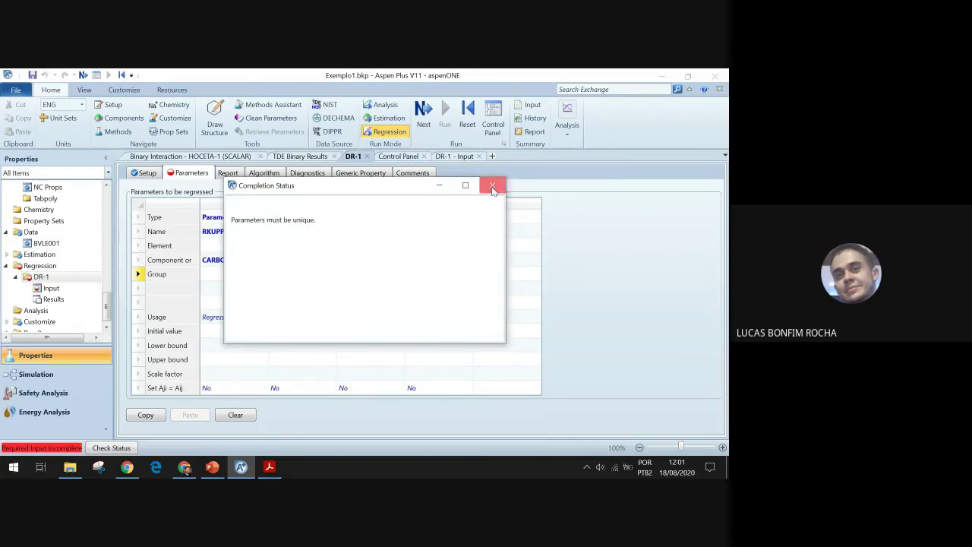
click(492, 187)
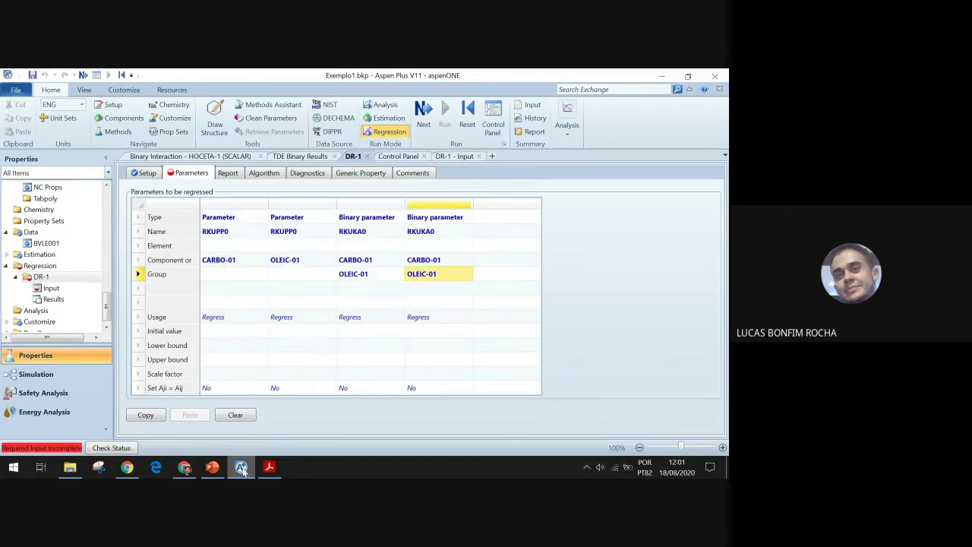
Step: Consult the parameter table in PowerPoint, return to Aspen Plus, and change the fourth parameter's name to RKULA0
click(212, 468)
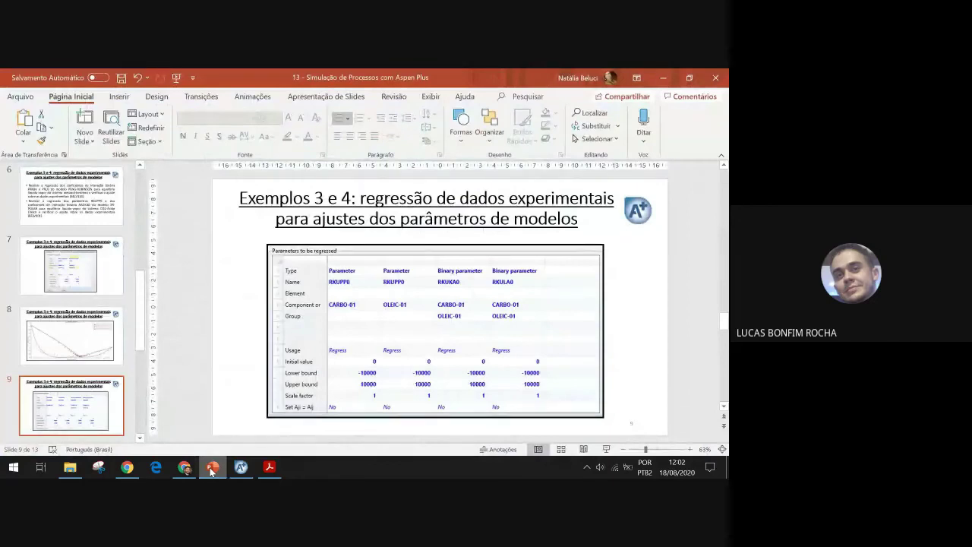
click(212, 467)
click(456, 231)
click(467, 231)
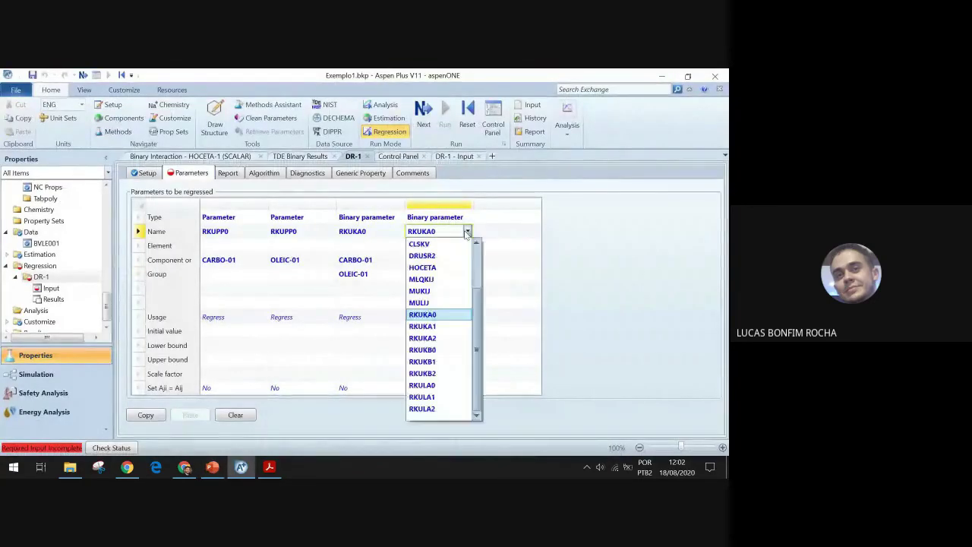
click(437, 385)
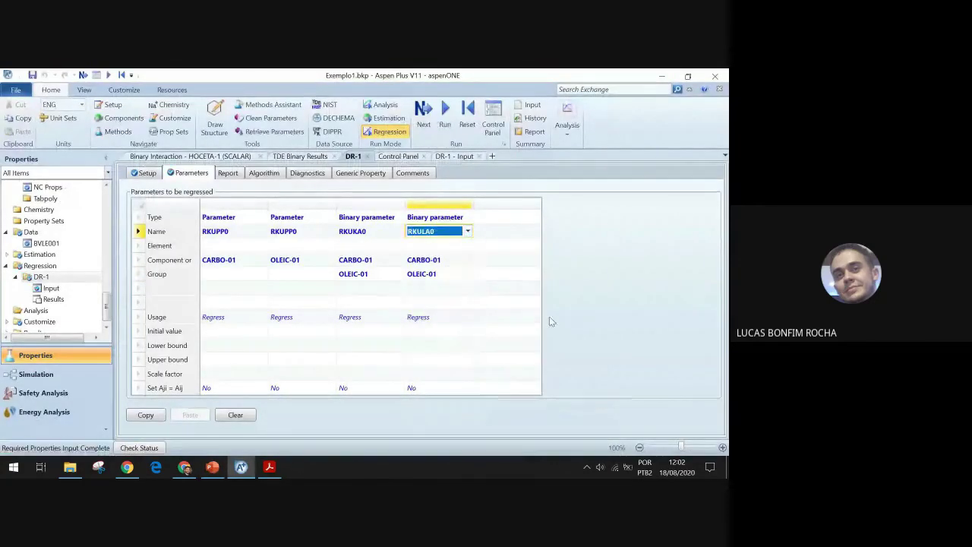
click(549, 316)
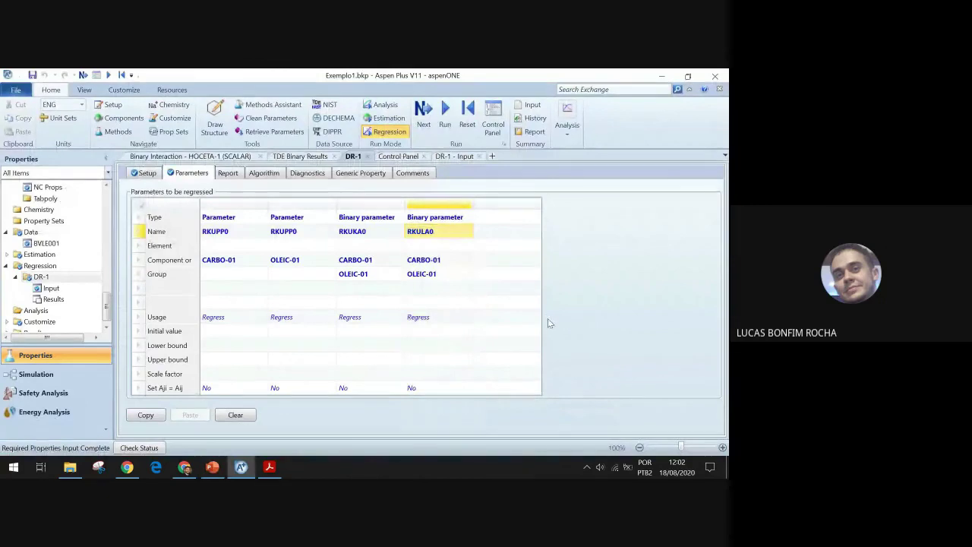
Step: Run the DR-1 data regression and generate a P-xy plot from its results
click(446, 122)
click(341, 329)
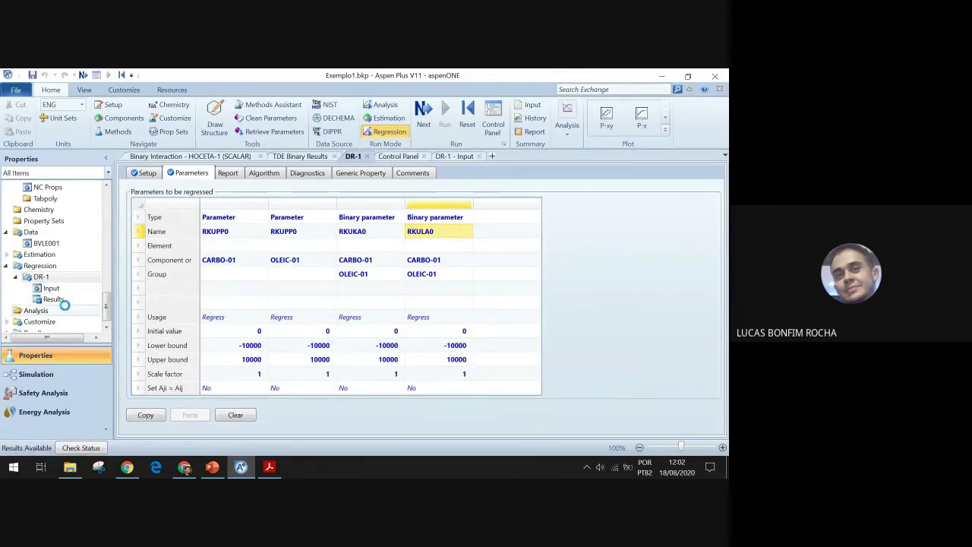
click(59, 300)
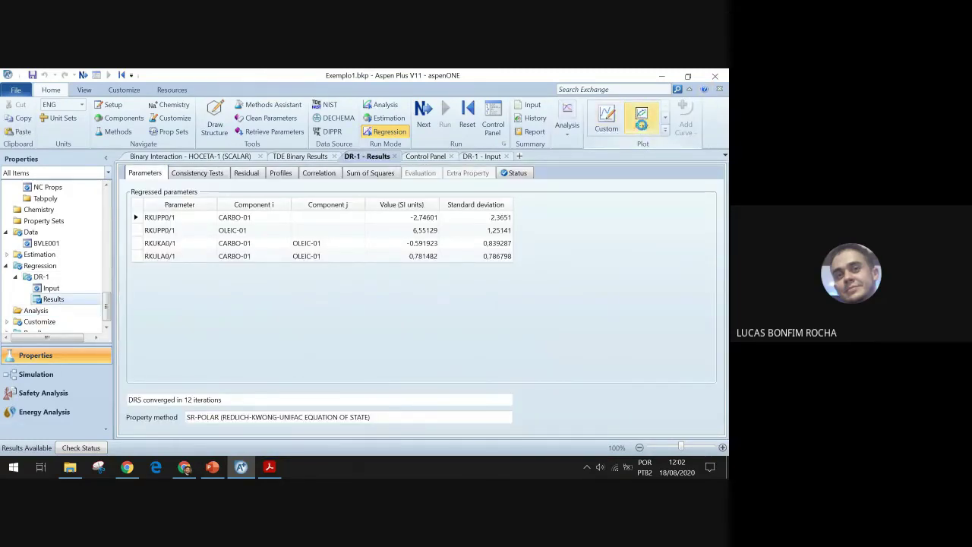
click(642, 120)
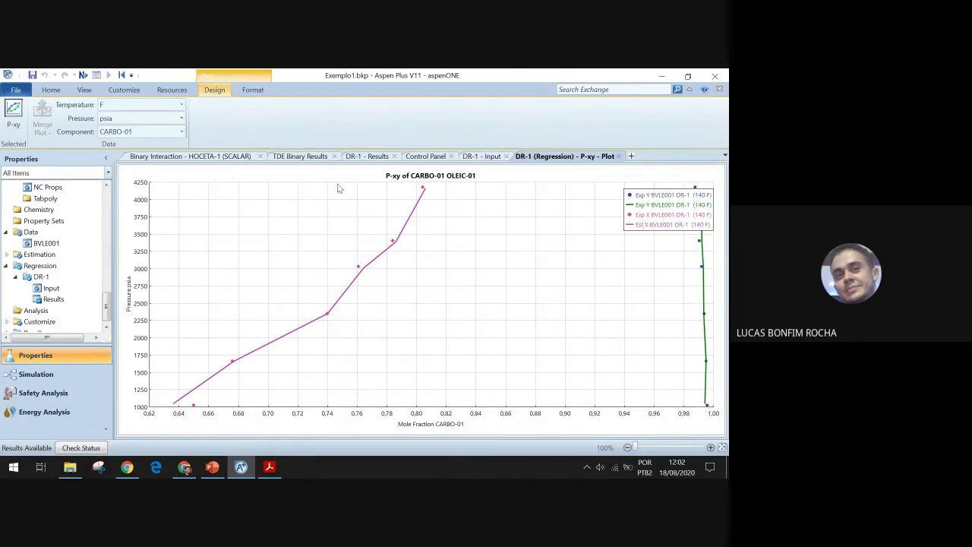
Step: Look through the contents of the Aspen property methods manual in Acrobat Reader and return to the properties tree in Aspen Plus
click(194, 156)
scroll(59, 298, up, 5)
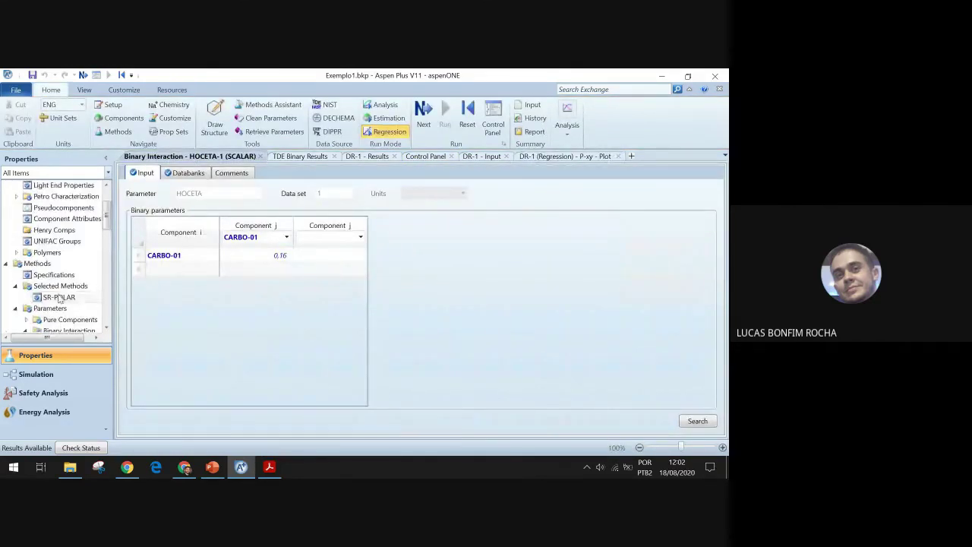
click(271, 469)
scroll(346, 294, down, 10)
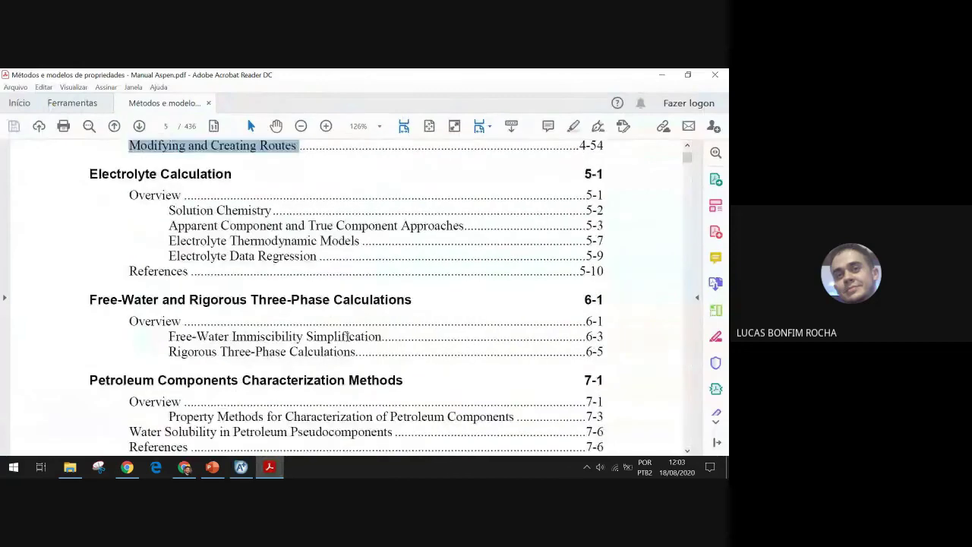
scroll(348, 341, down, 10)
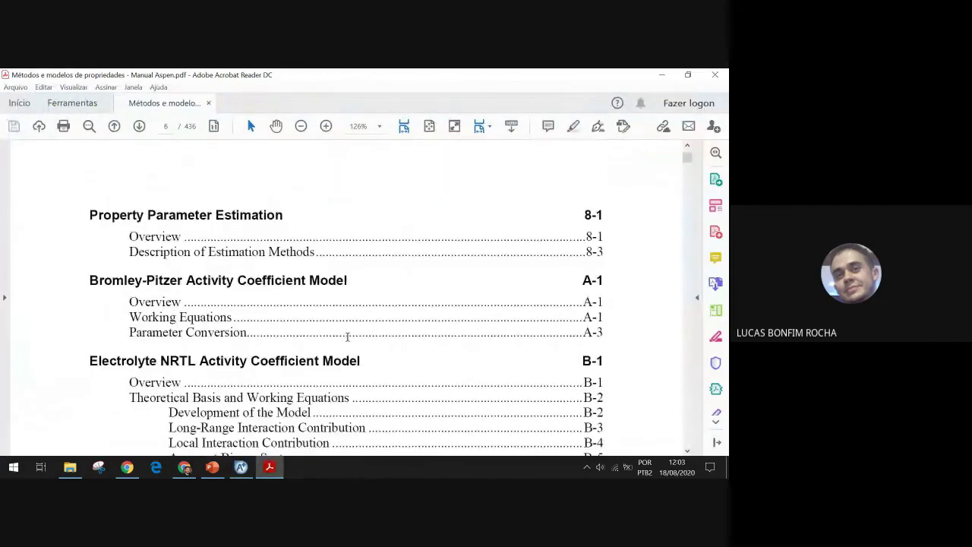
click(184, 467)
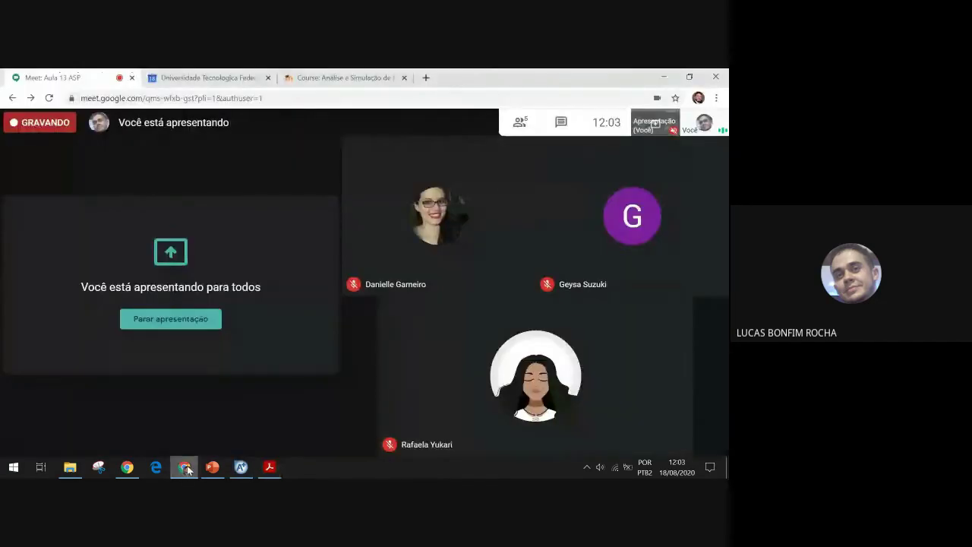
click(240, 467)
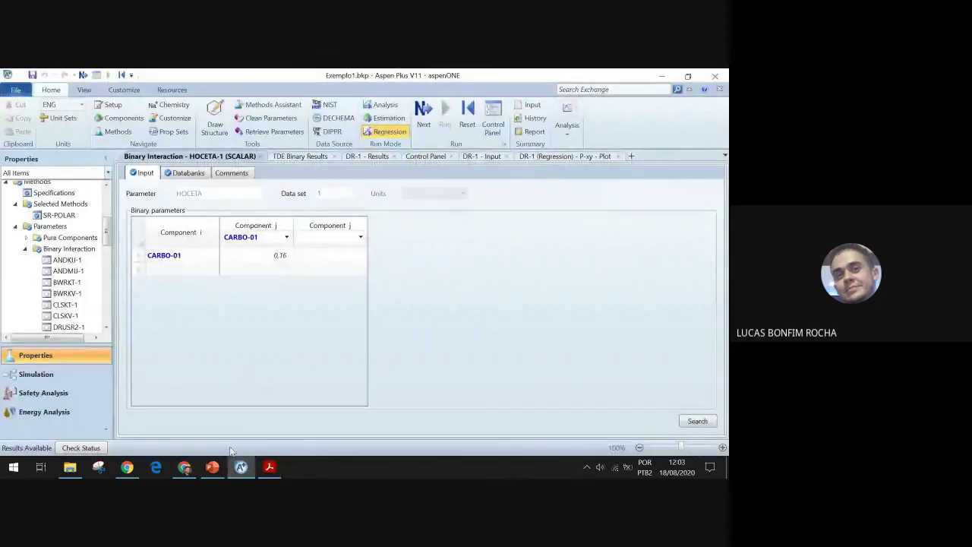
mouse_move(212, 465)
scroll(70, 293, down, 8)
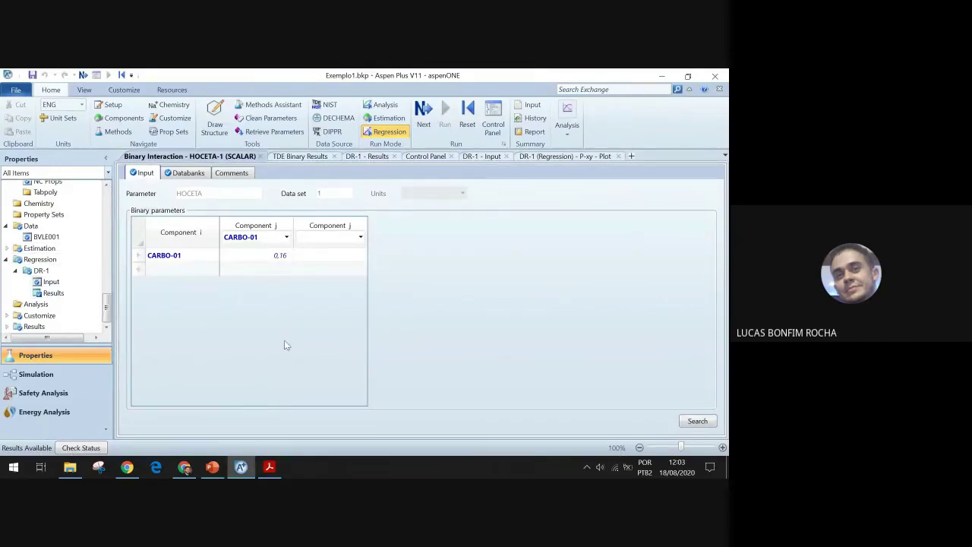
Step: Switch to PowerPoint and show slide 10 with the reference P-xy plot of CARBO-01 and OLEIC-01
click(212, 466)
scroll(103, 319, down, 1)
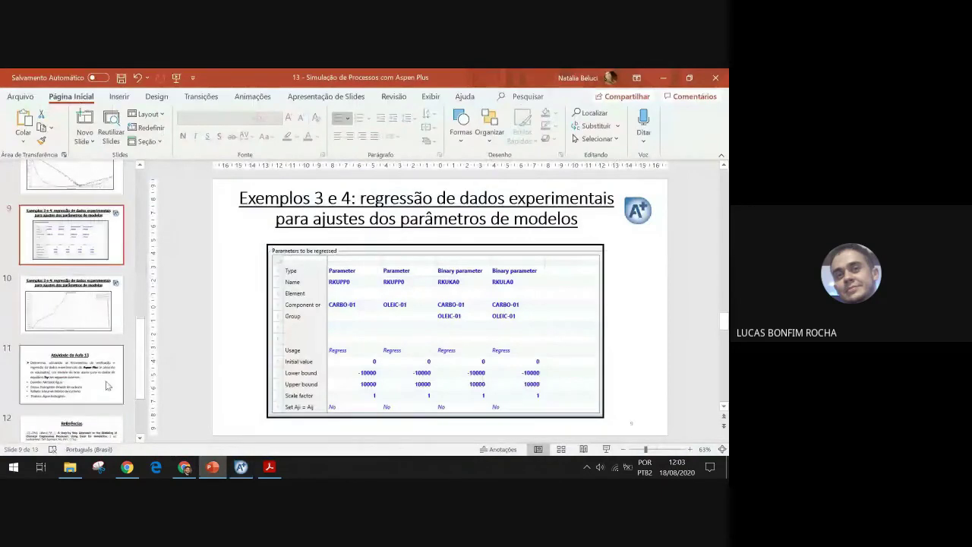
click(102, 317)
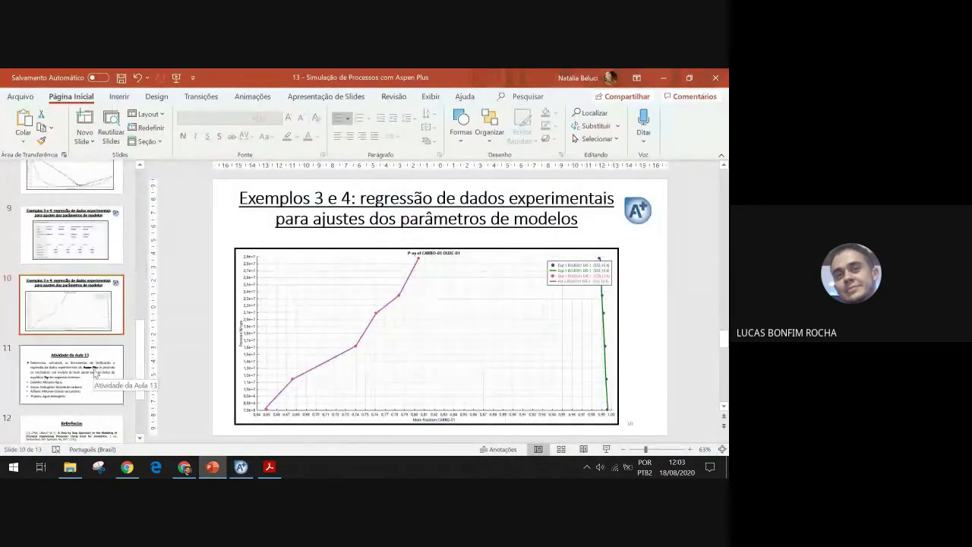